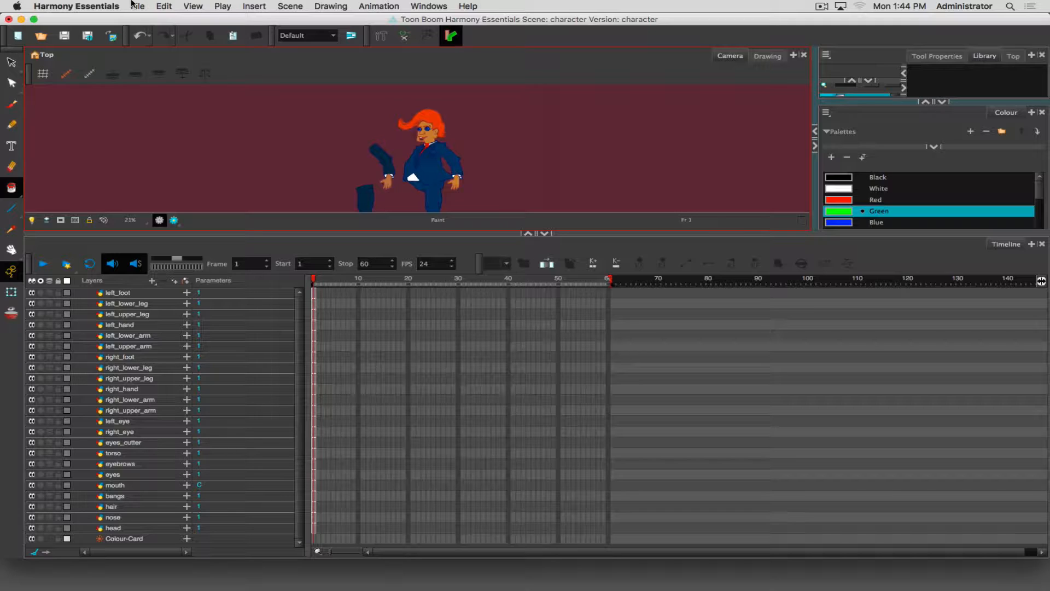
Step: In the General preferences, switch Focus On Mouse Enter off and back on, and accept the preferences
{"action": "left_click", "coordinate": [67, 4]}
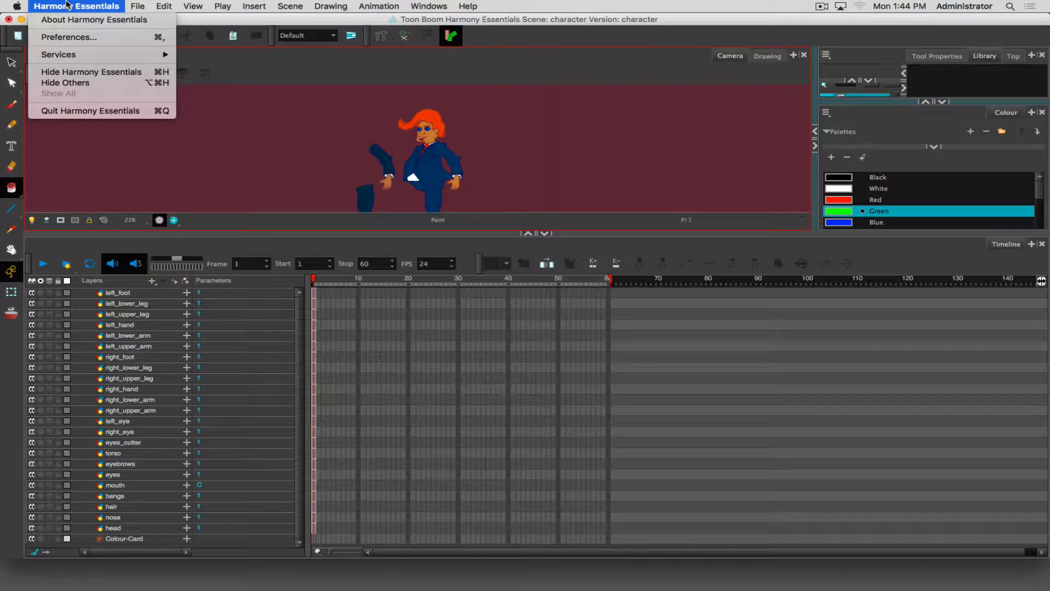
{"action": "left_click", "coordinate": [70, 37]}
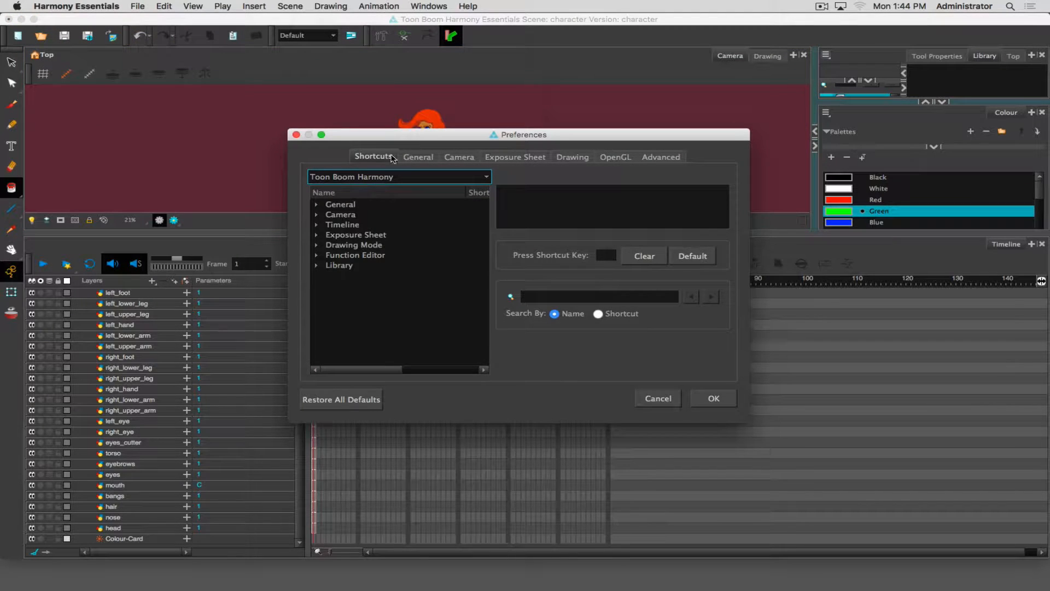
{"action": "left_click", "coordinate": [418, 157]}
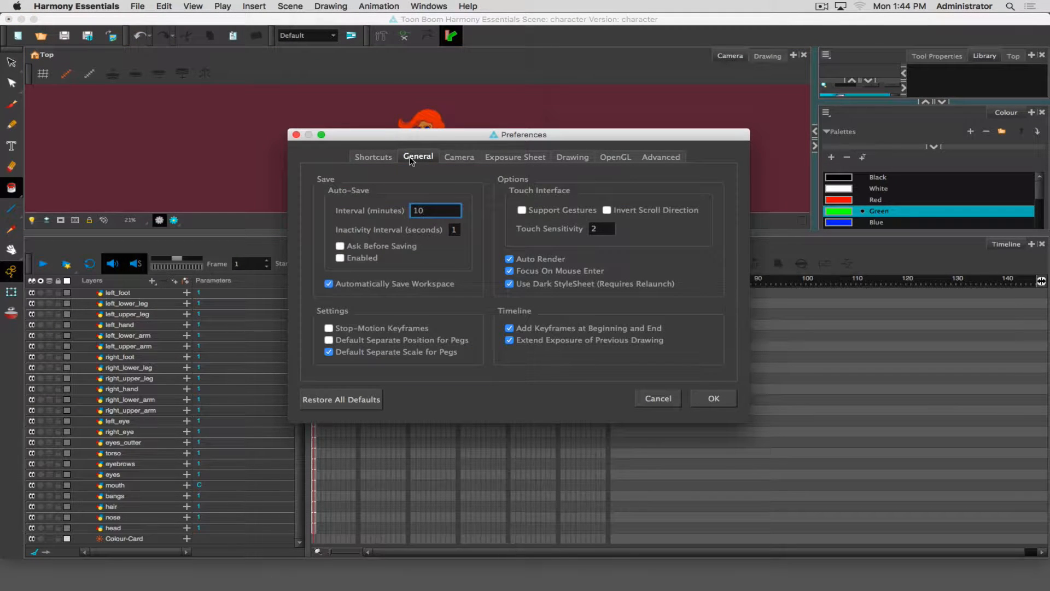
{"action": "left_click", "coordinate": [509, 270]}
{"action": "left_click", "coordinate": [509, 271]}
{"action": "left_click", "coordinate": [714, 398]}
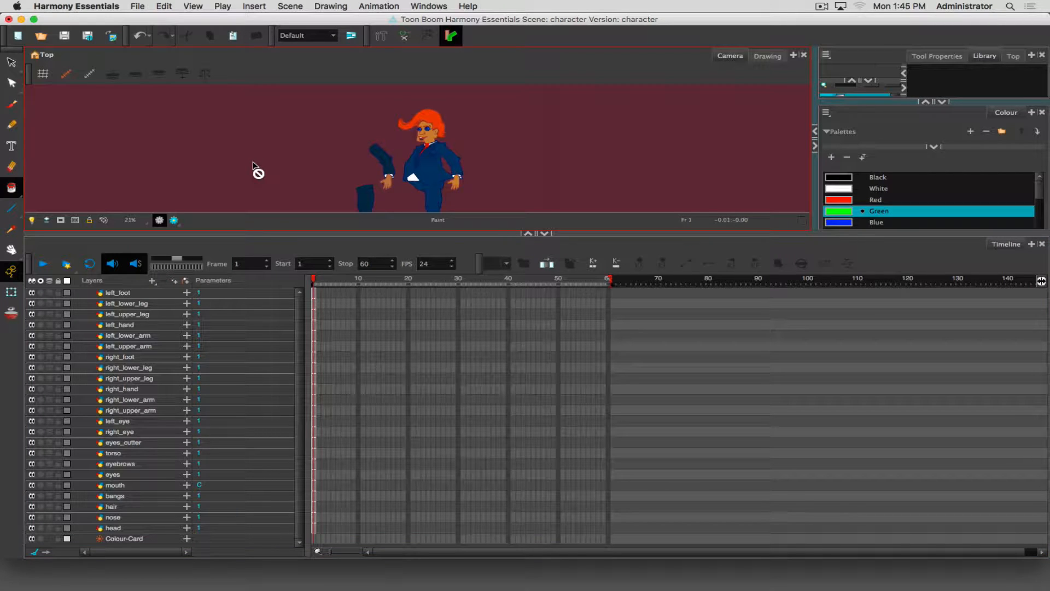
Step: Zoom the Camera view in and out on the character
{"action": "key", "text": "2"}
{"action": "key", "text": "2"}
{"action": "key", "text": "2"}
{"action": "key", "text": "2"}
{"action": "key", "text": "1"}
{"action": "key", "text": "1"}
{"action": "key", "text": "1"}
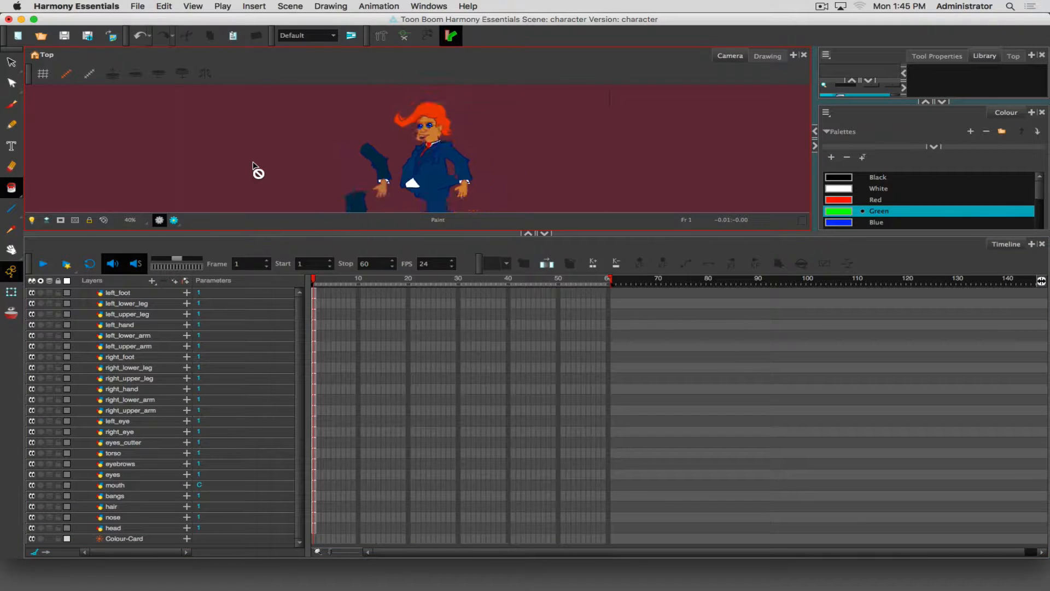
{"action": "key", "text": "1"}
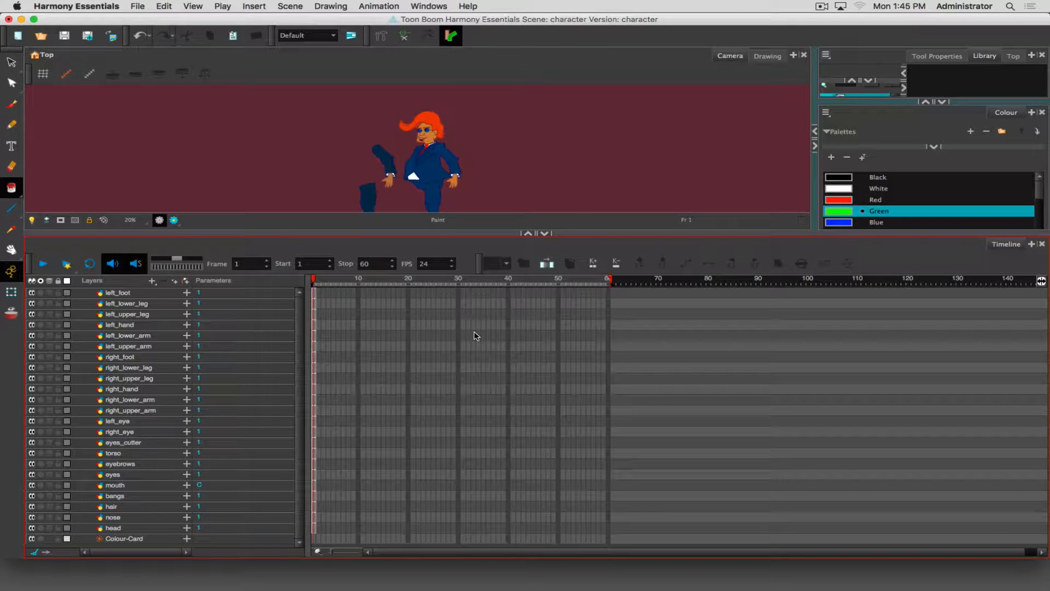
Step: Zoom the Timeline in and out to check its frame scale
{"action": "key", "text": "2"}
{"action": "key", "text": "2"}
{"action": "key", "text": "1"}
{"action": "key", "text": "1"}
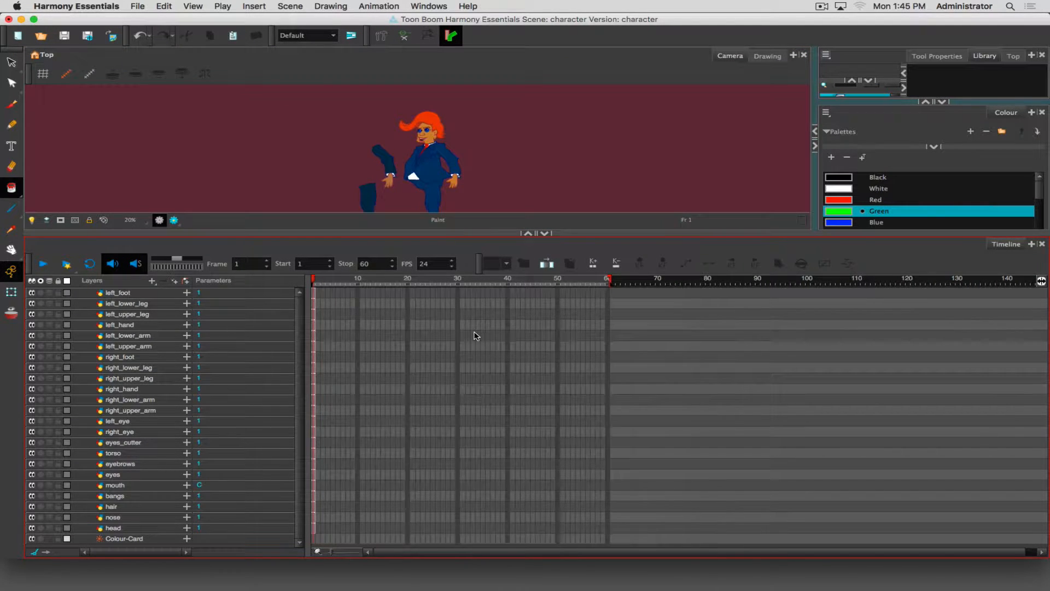
{"action": "key", "text": "1"}
{"action": "key", "text": "1"}
{"action": "key", "text": "2"}
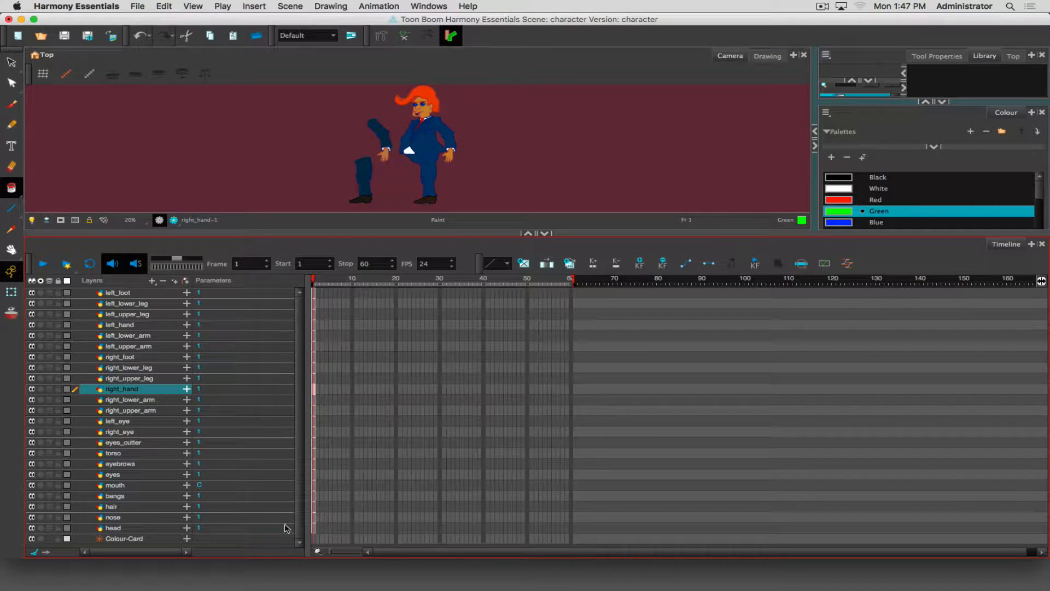
Step: Cycle through the substitute drawings of the mouth layer at frame 1
{"action": "left_click", "coordinate": [315, 485]}
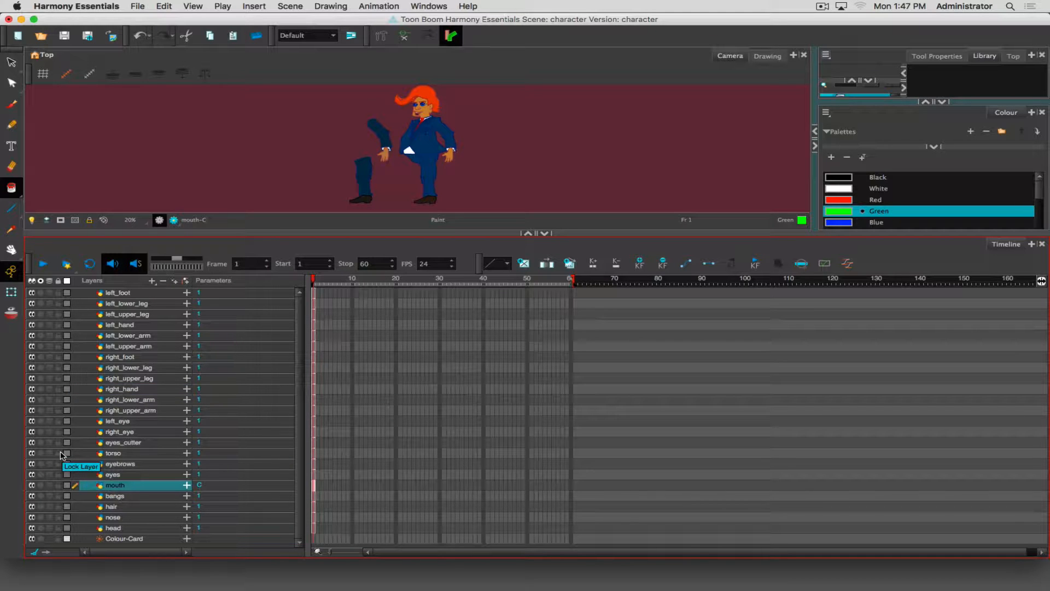
{"action": "key", "text": "bracketright"}
{"action": "key", "text": "bracketright"}
{"action": "key", "text": "bracketright"}
Step: Cycle the left_hand layer's substitute drawings at frame 1 and settle on drawing 4
{"action": "left_click", "coordinate": [138, 389]}
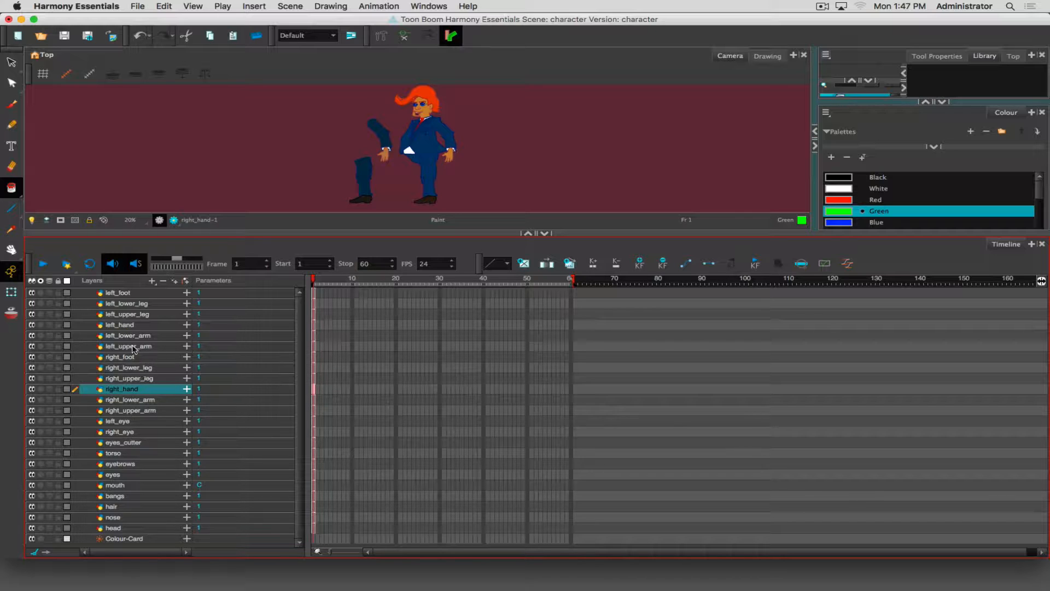
{"action": "left_click", "coordinate": [126, 326]}
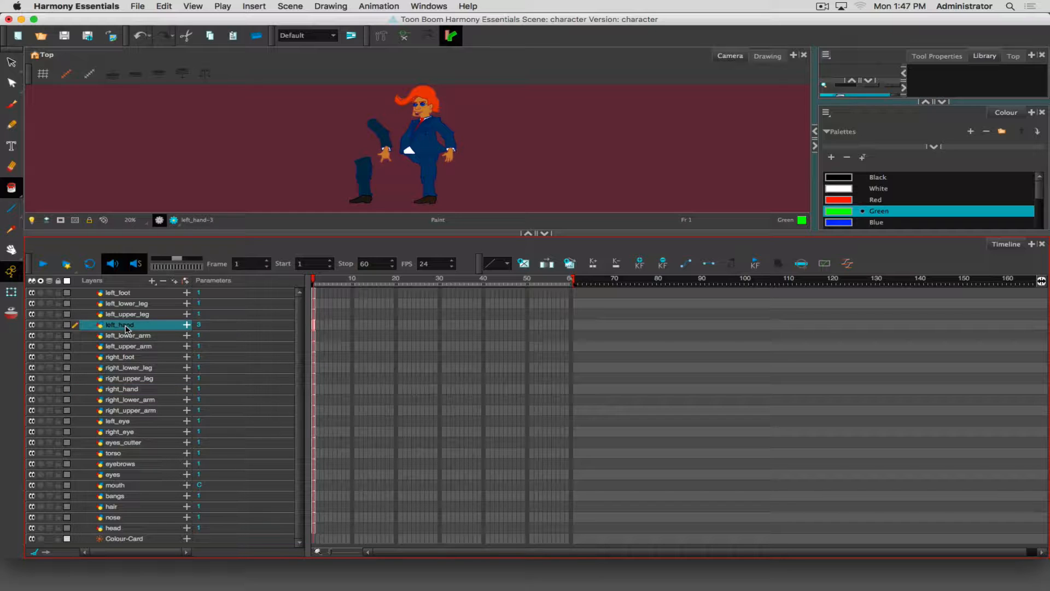
{"action": "key", "text": "]"}
{"action": "key", "text": "]"}
{"action": "key", "text": "]"}
{"action": "key", "text": "]"}
{"action": "key", "text": "]"}
{"action": "key", "text": "]"}
{"action": "key", "text": "["}
{"action": "key", "text": "["}
{"action": "key", "text": "]"}
{"action": "key", "text": "]"}
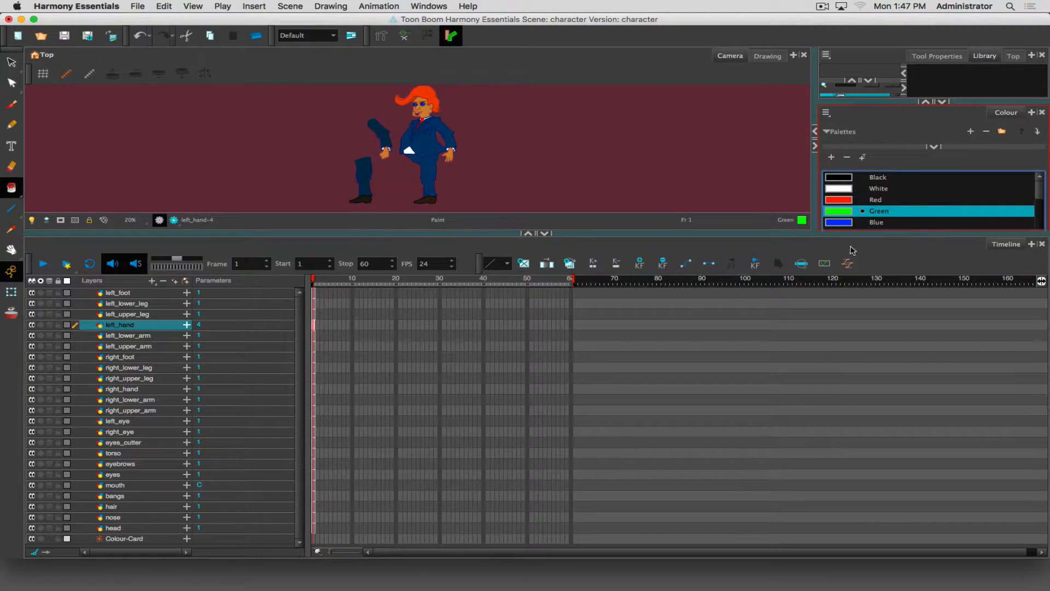
Step: Collapse the Timeline to enlarge the Camera view and the colour palette, and view the character up close
{"action": "left_click", "coordinate": [545, 234]}
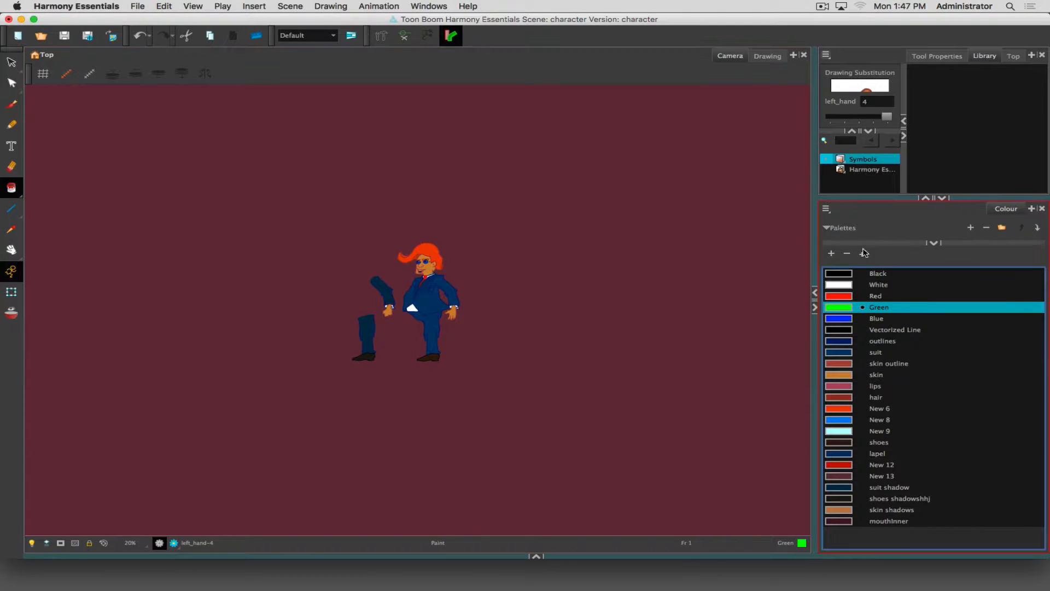
{"action": "scroll", "coordinate": [323, 326], "scroll_direction": "down", "scroll_amount": 4}
{"action": "scroll", "coordinate": [327, 320], "scroll_direction": "up", "scroll_amount": 8}
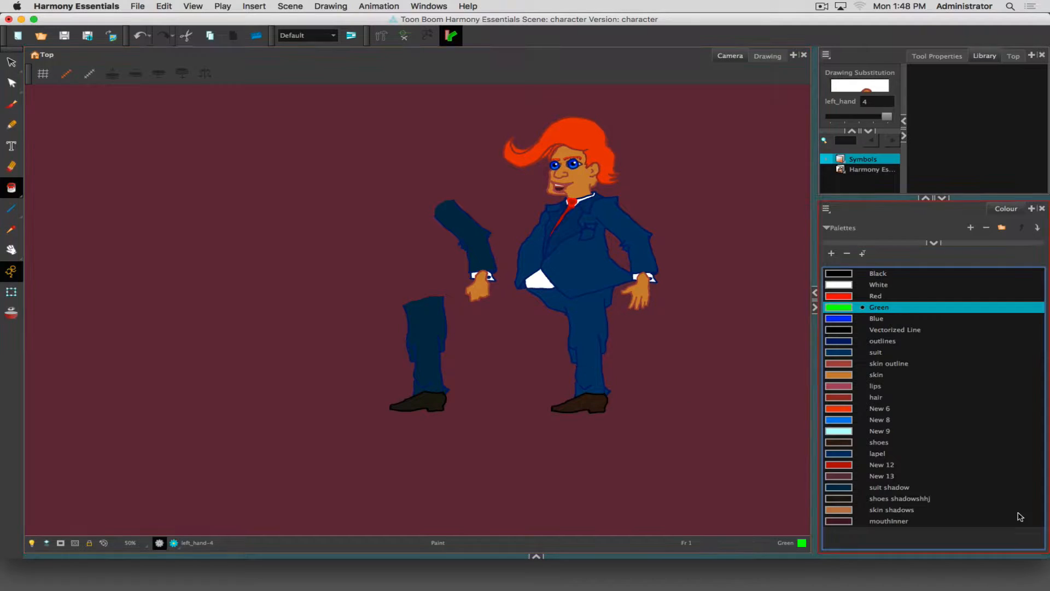
Step: Change the suit swatch to a lighter teal blue, about RGB 0, 66, 108, and close the Colour Picker
{"action": "left_click", "coordinate": [845, 355]}
{"action": "double_click", "coordinate": [845, 355]}
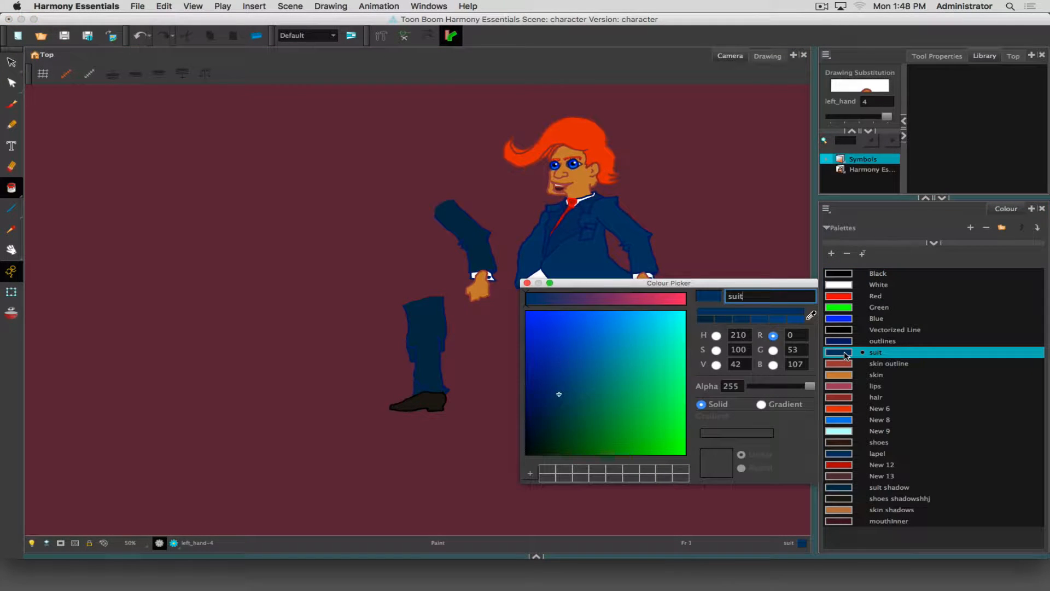
{"action": "left_click_drag", "start_coordinate": [711, 281], "coordinate": [274, 104]}
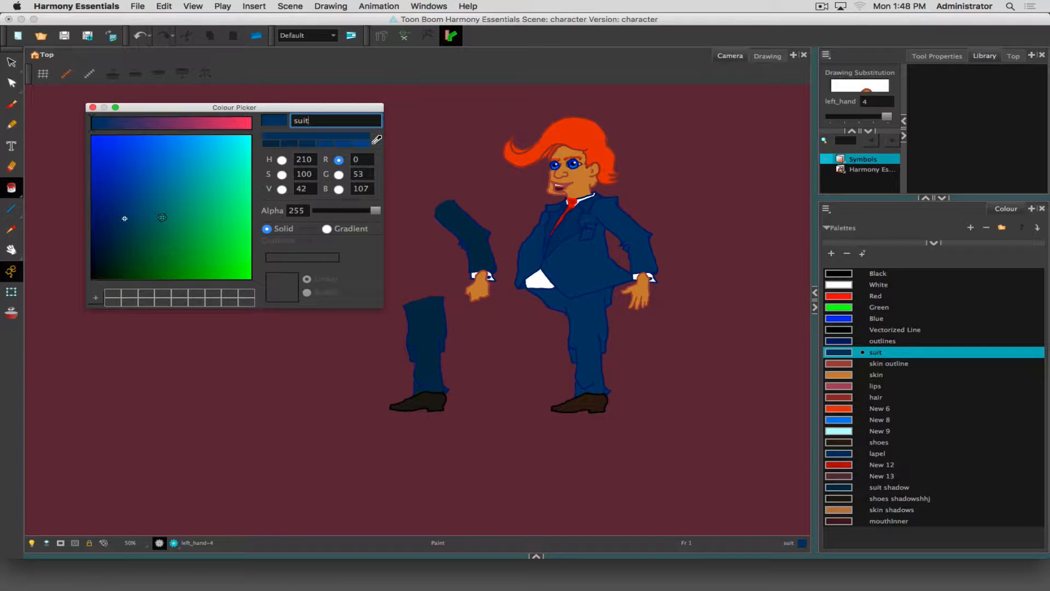
{"action": "mouse_move", "coordinate": [125, 218]}
{"action": "left_mouse_down"}
{"action": "mouse_move", "coordinate": [133, 184]}
{"action": "mouse_move", "coordinate": [132, 208]}
{"action": "mouse_move", "coordinate": [140, 199]}
{"action": "left_mouse_up"}
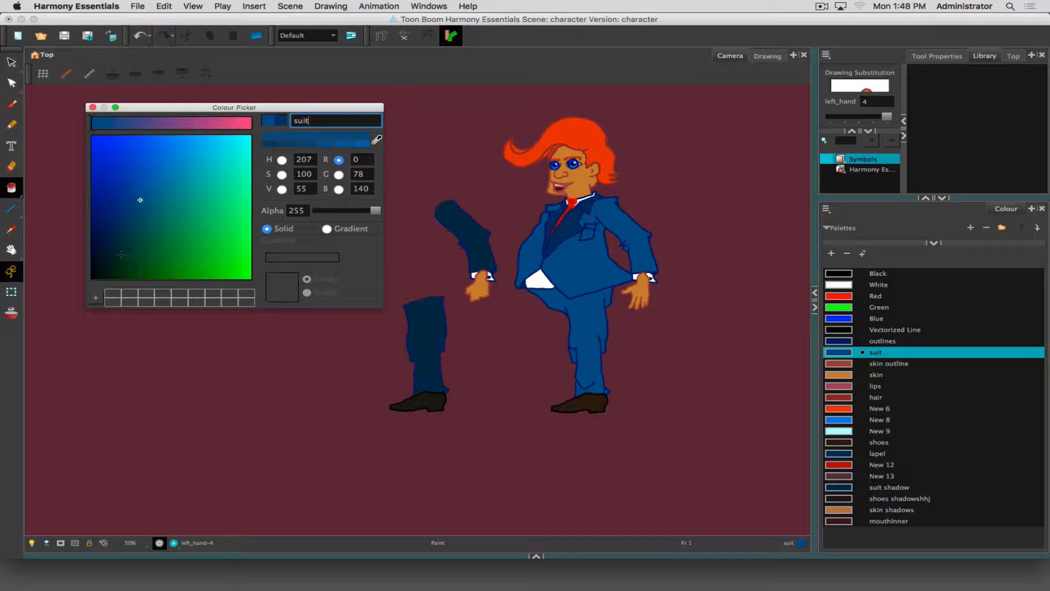
{"action": "left_click_drag", "start_coordinate": [140, 199], "coordinate": [133, 217]}
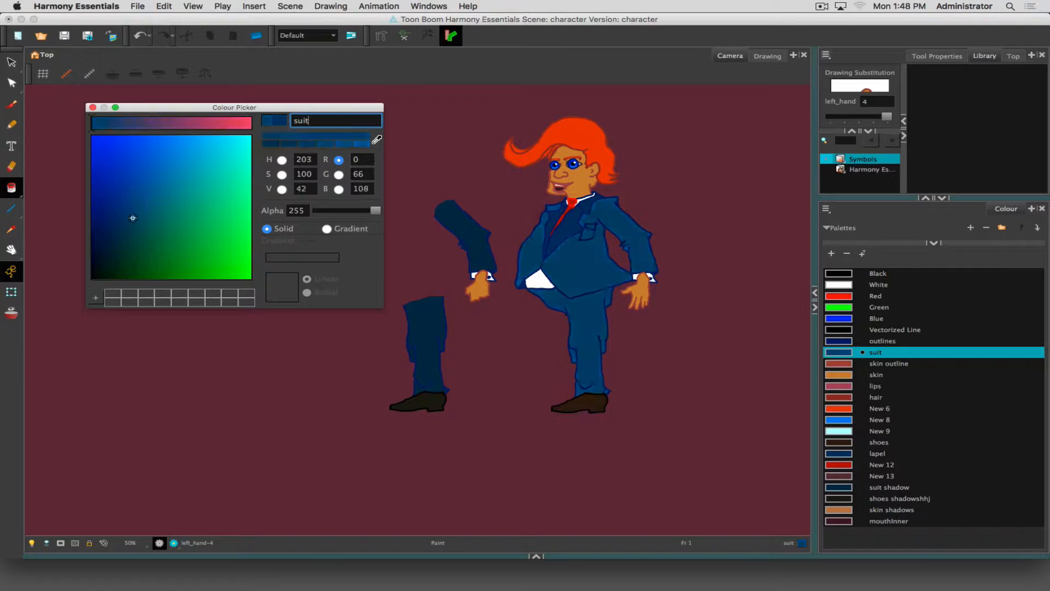
{"action": "left_click", "coordinate": [92, 107]}
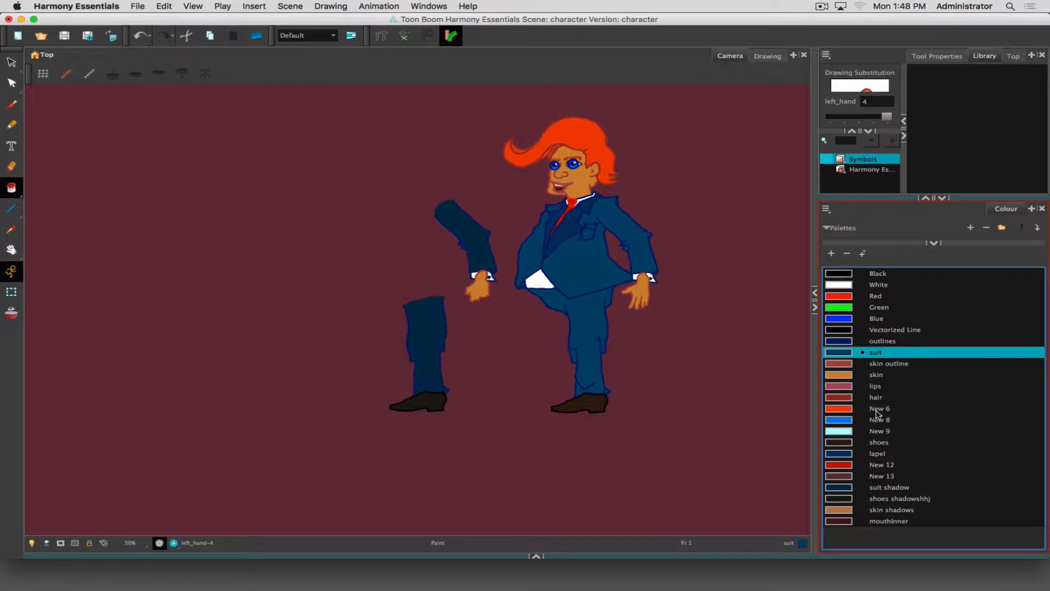
Step: Shift the New 6 hair swatch to a warmer orange, about RGB 234, 83, 21, and close the Colour Picker
{"action": "double_click", "coordinate": [839, 411]}
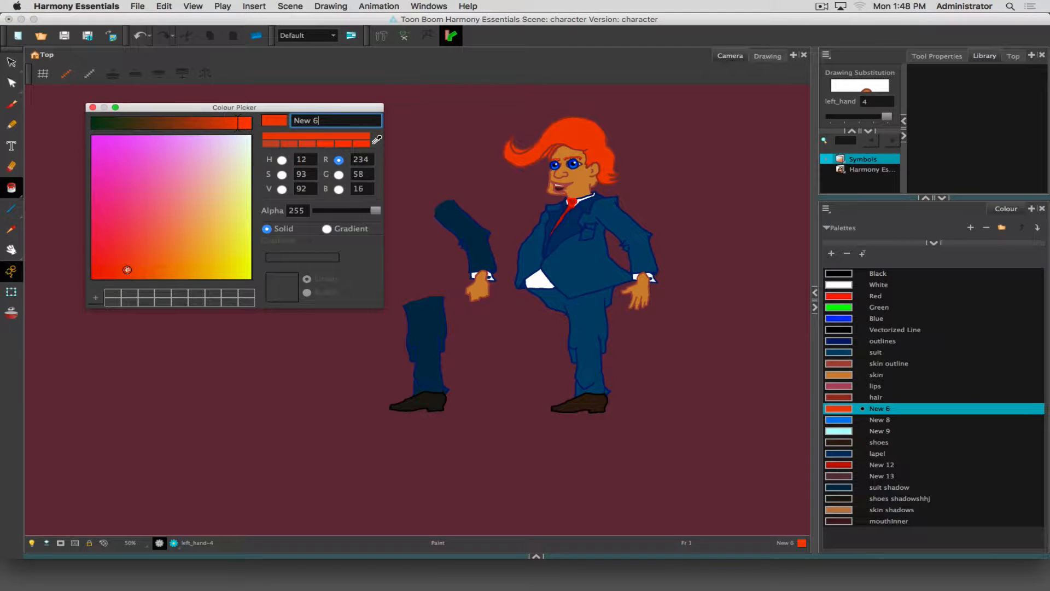
{"action": "left_click_drag", "start_coordinate": [127, 270], "coordinate": [143, 267]}
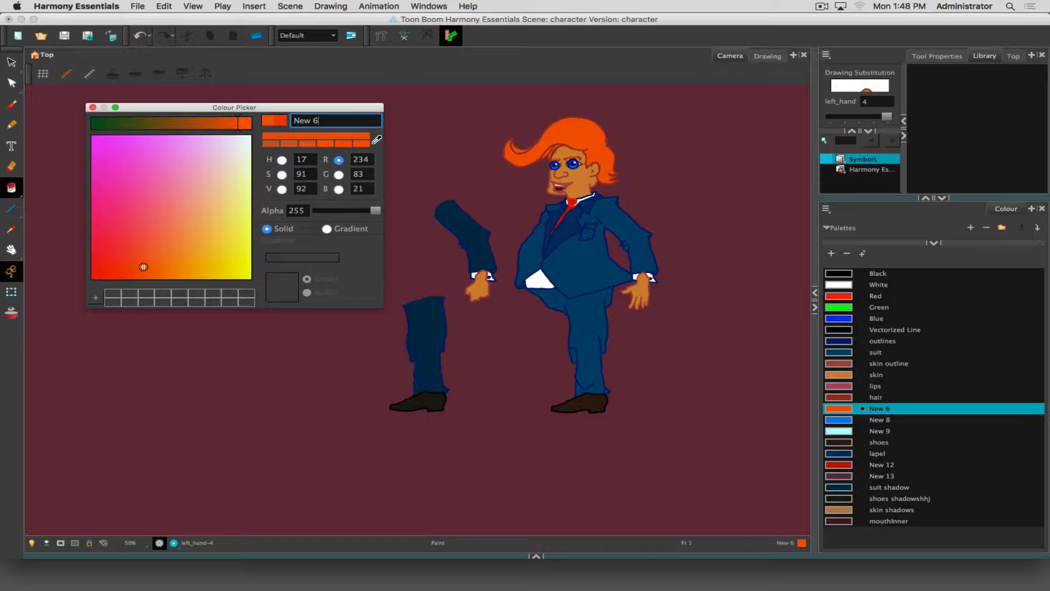
{"action": "left_click", "coordinate": [92, 108]}
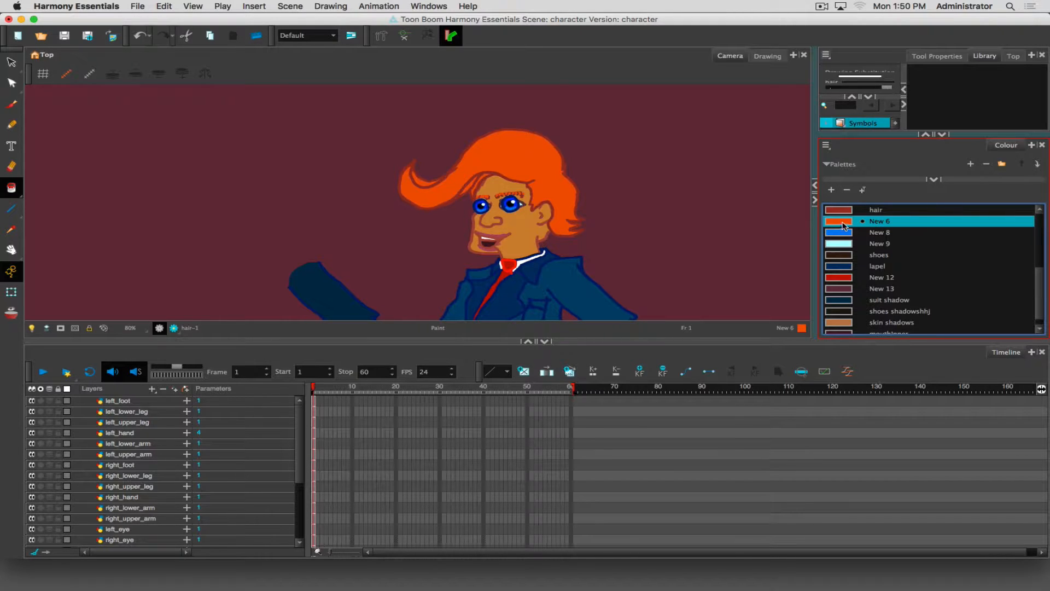
Step: Rename the New 6 swatch as "hair fill"
{"action": "double_click", "coordinate": [873, 221]}
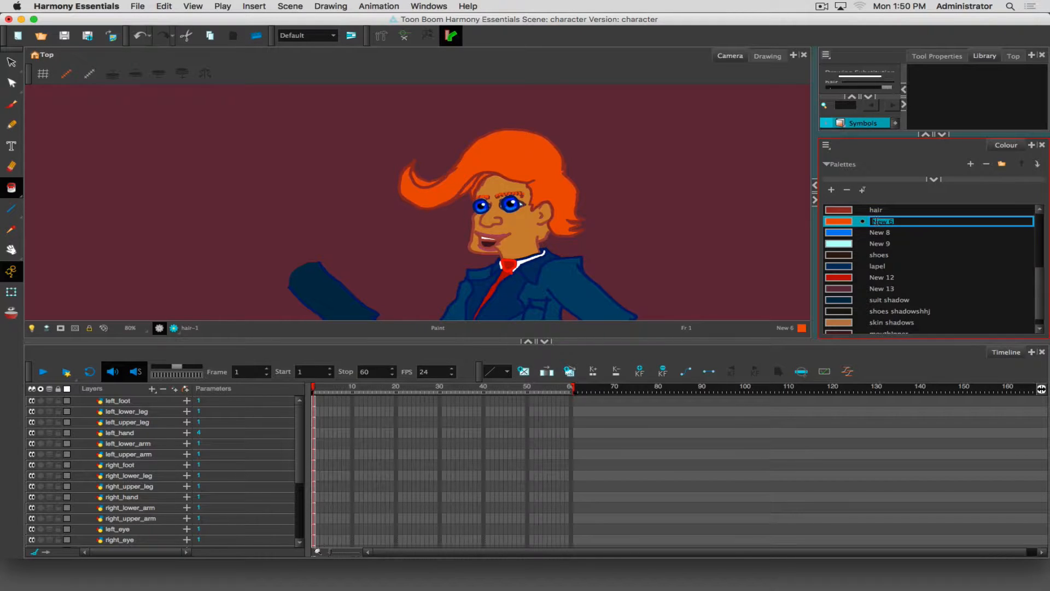
{"action": "type", "text": "hair fill"}
{"action": "key", "text": "Tab"}
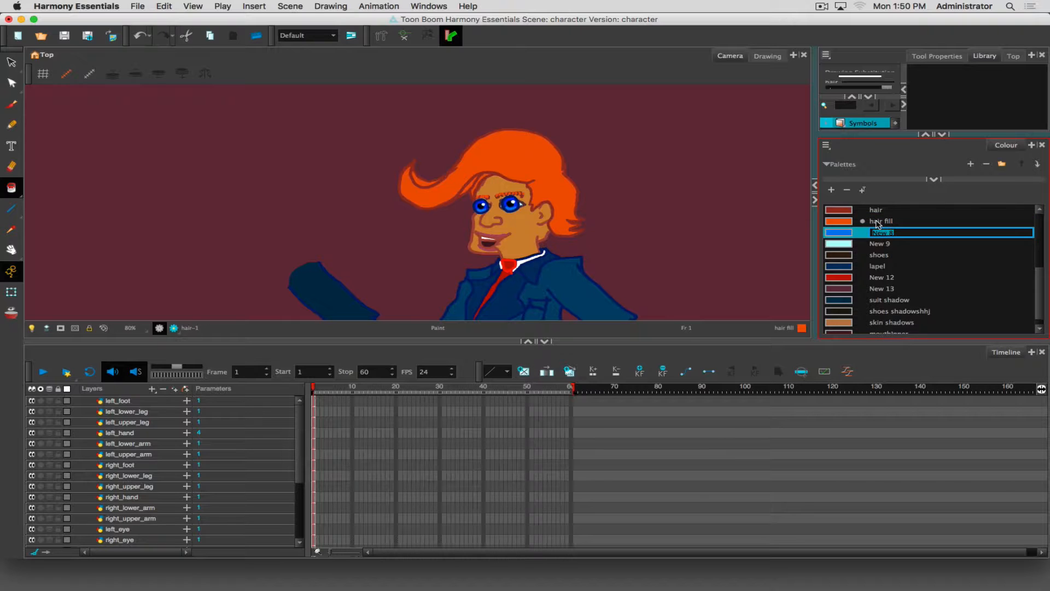
Step: Add a new swatch based on hair fill, darken it to RGB 190, 81, 21, and name it "hair body"
{"action": "left_click", "coordinate": [847, 221]}
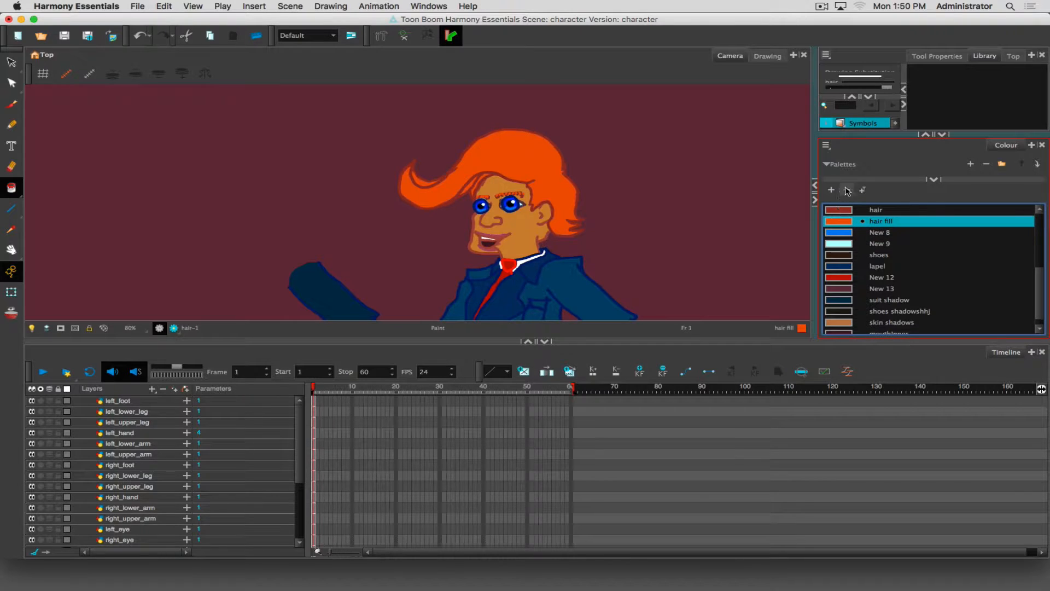
{"action": "left_click", "coordinate": [831, 190]}
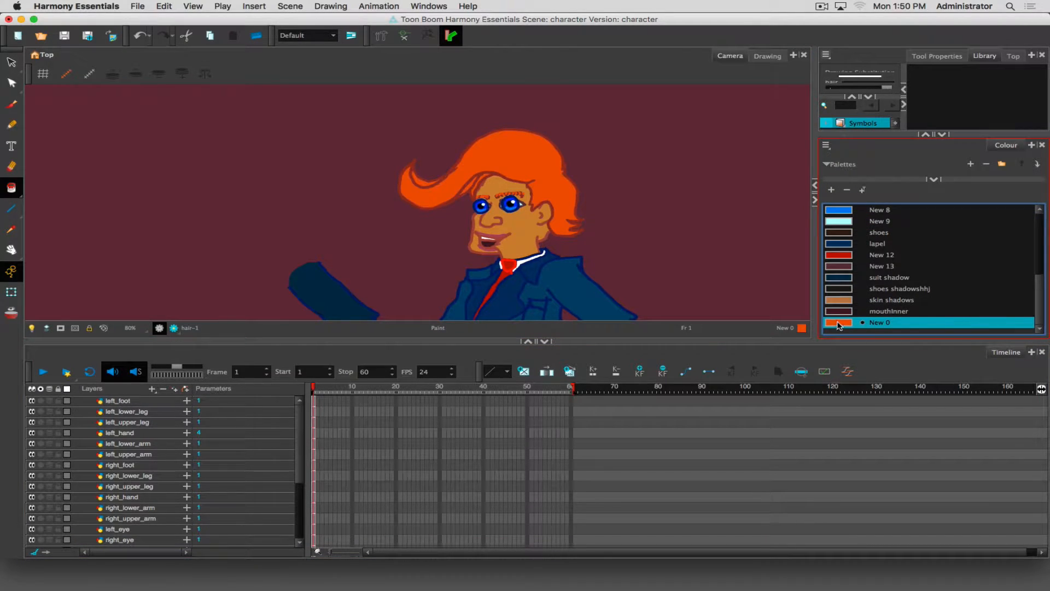
{"action": "double_click", "coordinate": [839, 324]}
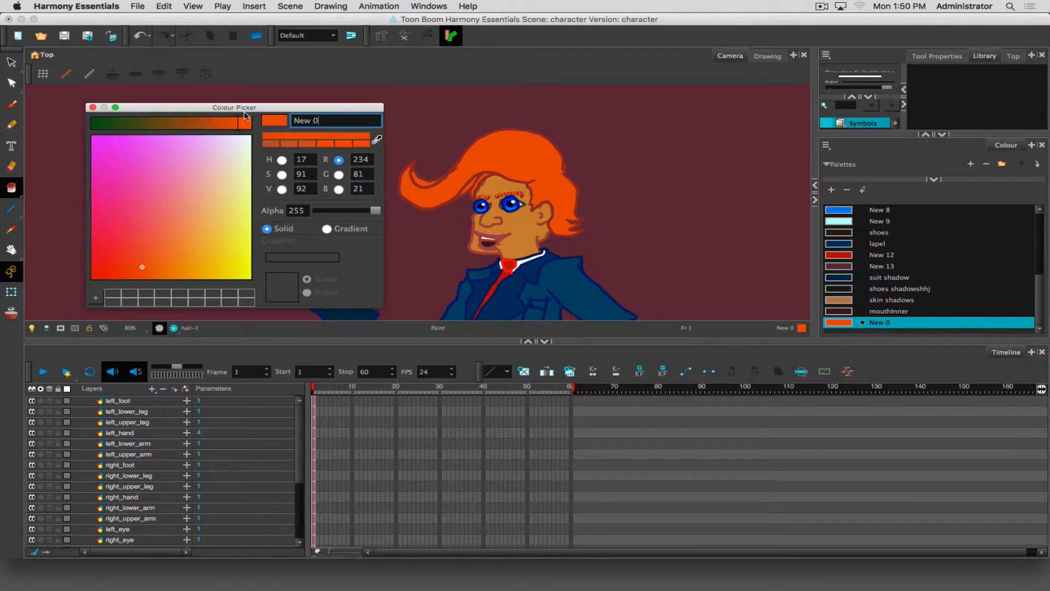
{"action": "left_click_drag", "start_coordinate": [236, 122], "coordinate": [210, 122]}
{"action": "left_click_drag", "start_coordinate": [331, 117], "coordinate": [217, 104]}
{"action": "type", "text": "h"}
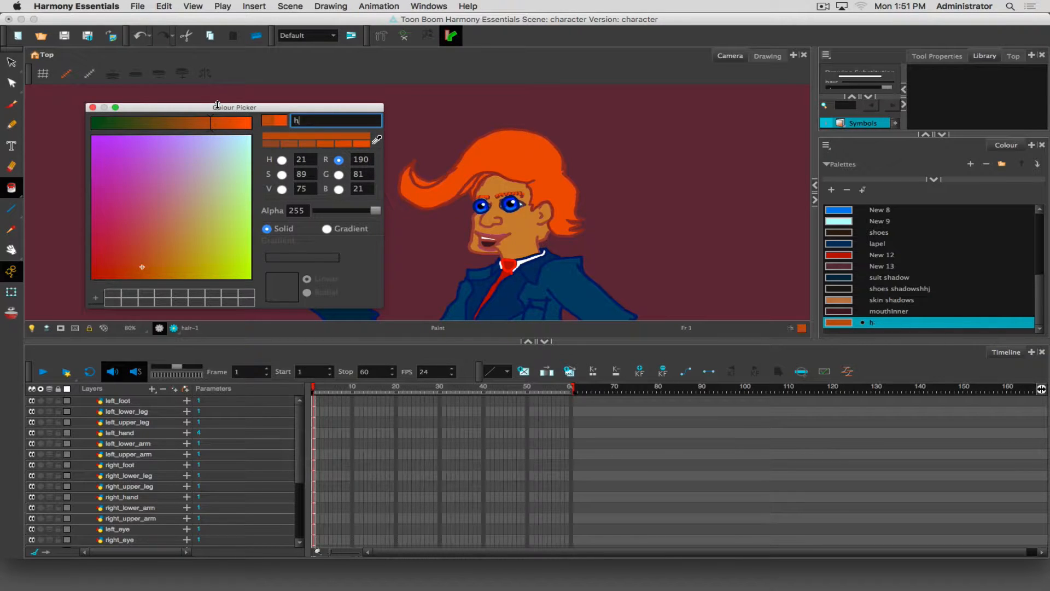
{"action": "type", "text": "air body"}
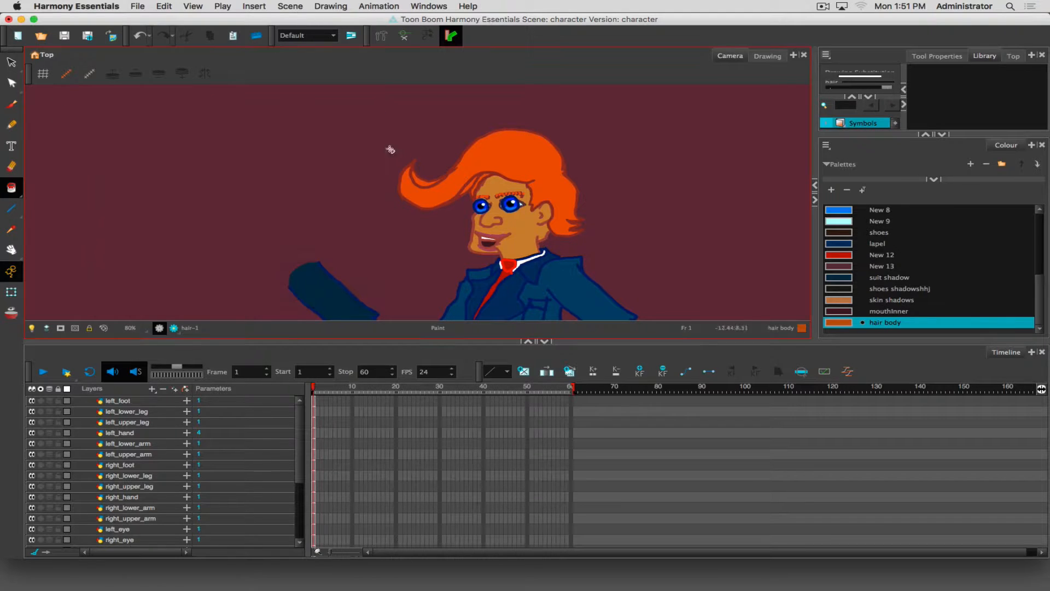
{"action": "left_click", "coordinate": [93, 107]}
Step: Paint the back section of hair on the hair layer with the hair body colour
{"action": "scroll", "coordinate": [115, 523], "scroll_direction": "down", "scroll_amount": 5}
{"action": "left_click", "coordinate": [112, 528]}
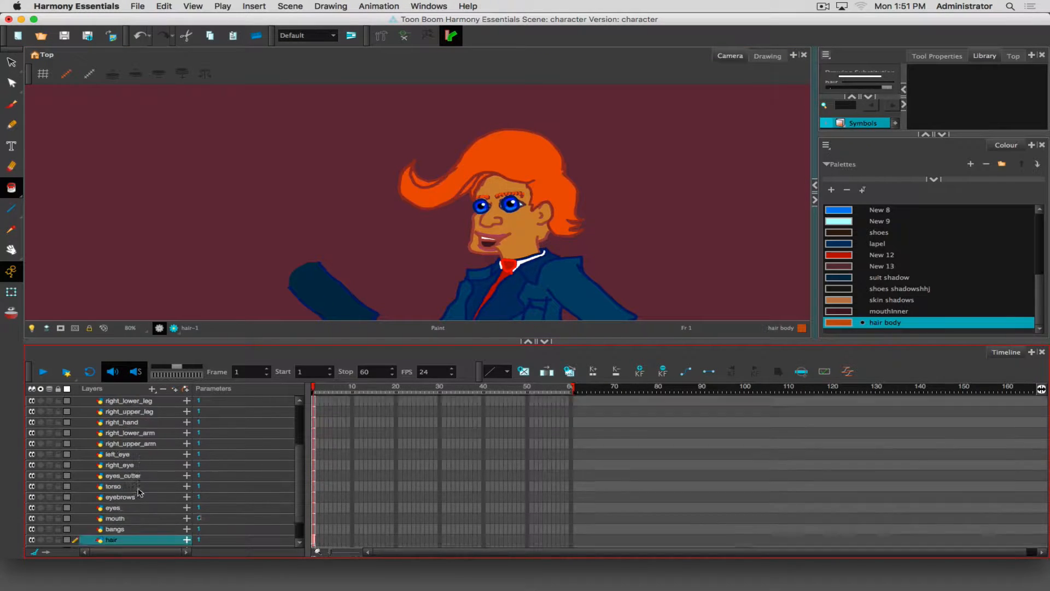
{"action": "scroll", "coordinate": [117, 530], "scroll_direction": "down", "scroll_amount": 1}
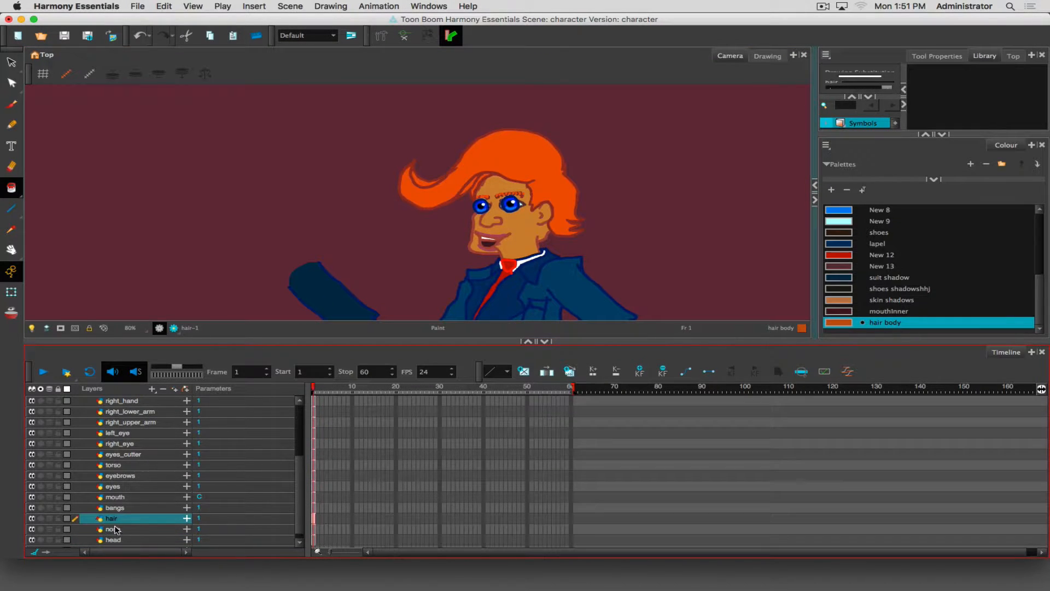
{"action": "left_click", "coordinate": [561, 194]}
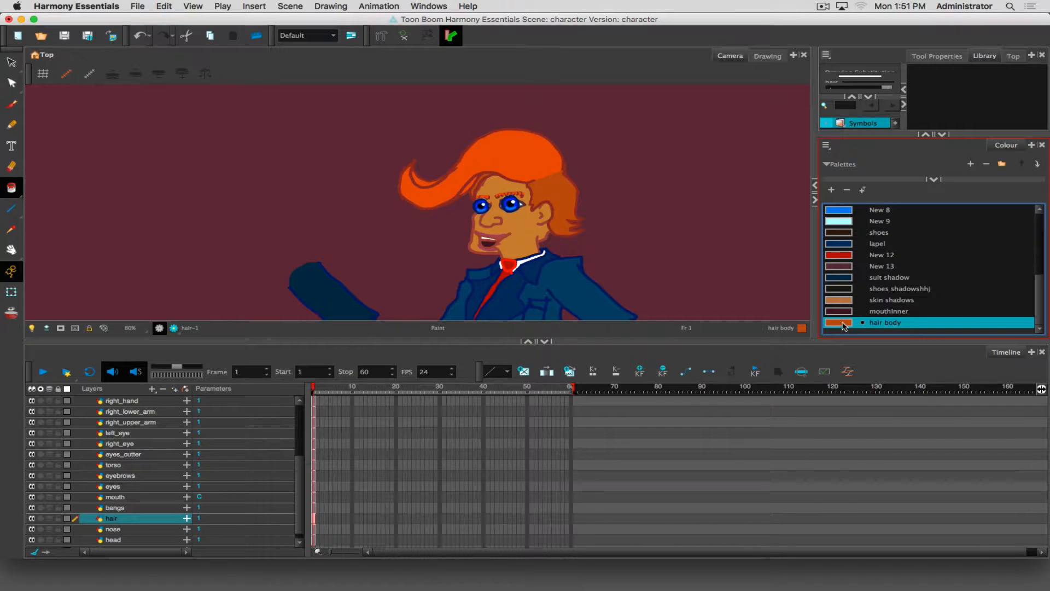
Step: Shift the hair body swatch to a browner, more muted orange, and close the Colour Picker
{"action": "double_click", "coordinate": [841, 322]}
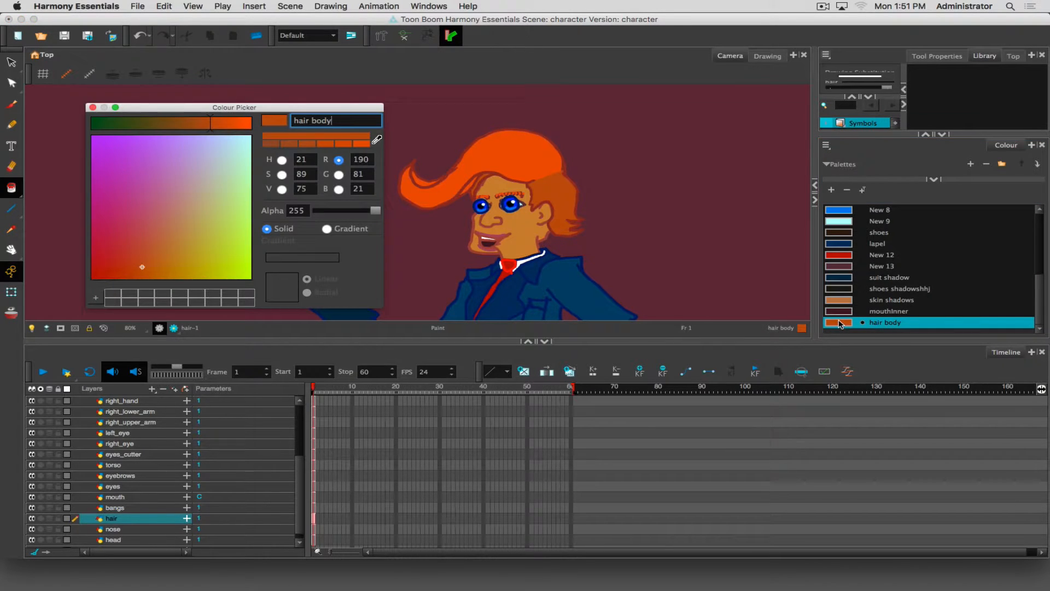
{"action": "left_click", "coordinate": [222, 127]}
{"action": "left_click", "coordinate": [192, 123]}
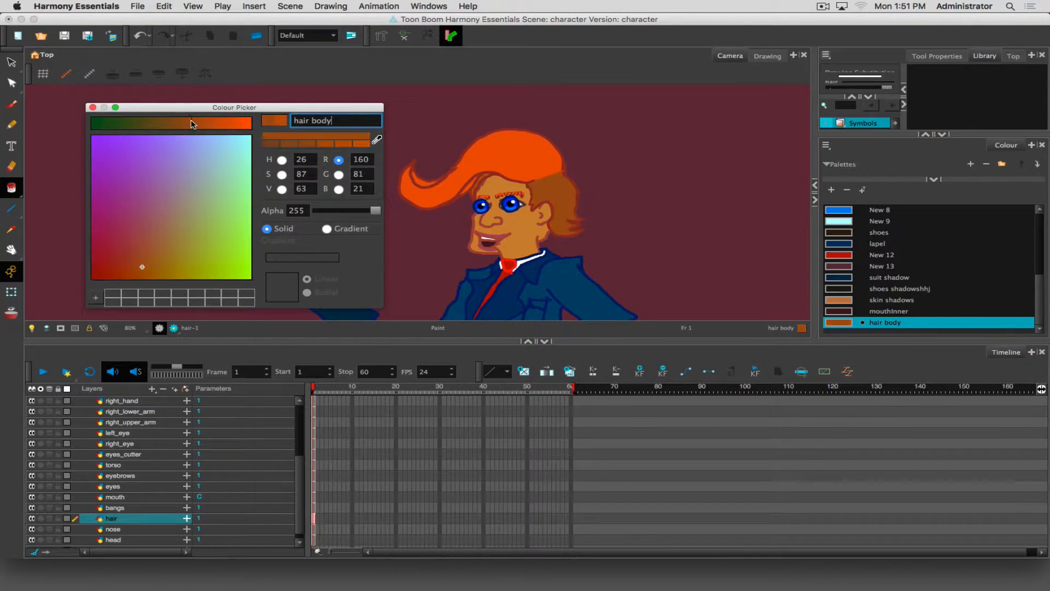
{"action": "left_click", "coordinate": [219, 122]}
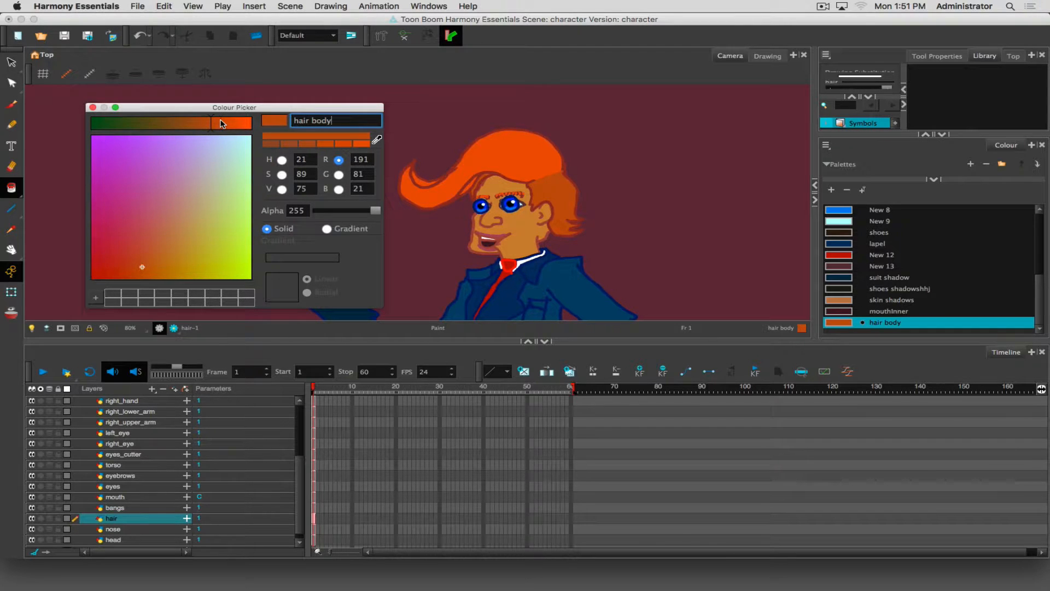
{"action": "left_click", "coordinate": [221, 122]}
{"action": "left_click", "coordinate": [160, 268]}
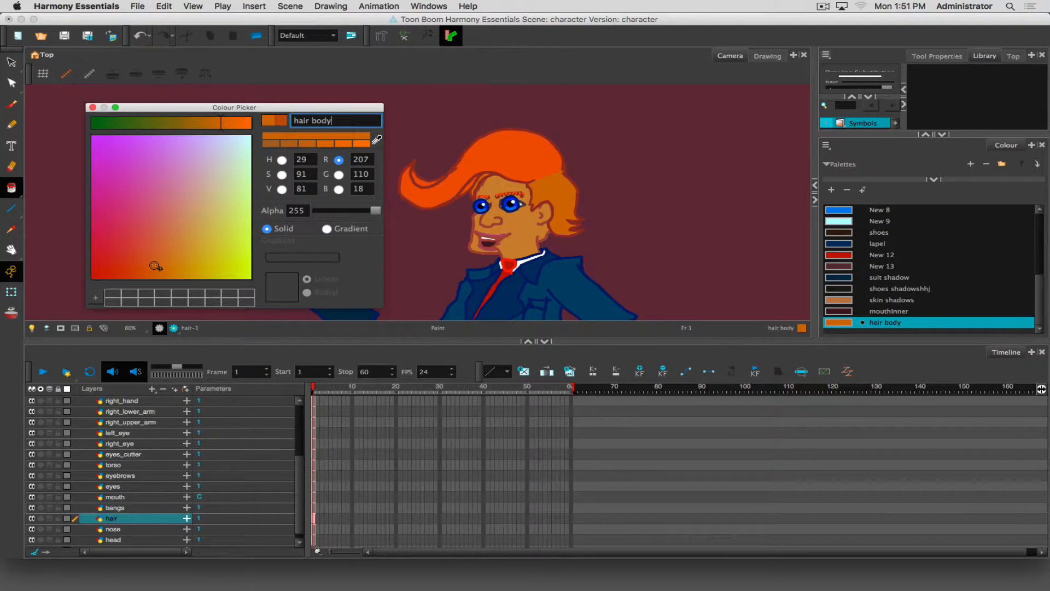
{"action": "left_click", "coordinate": [202, 122]}
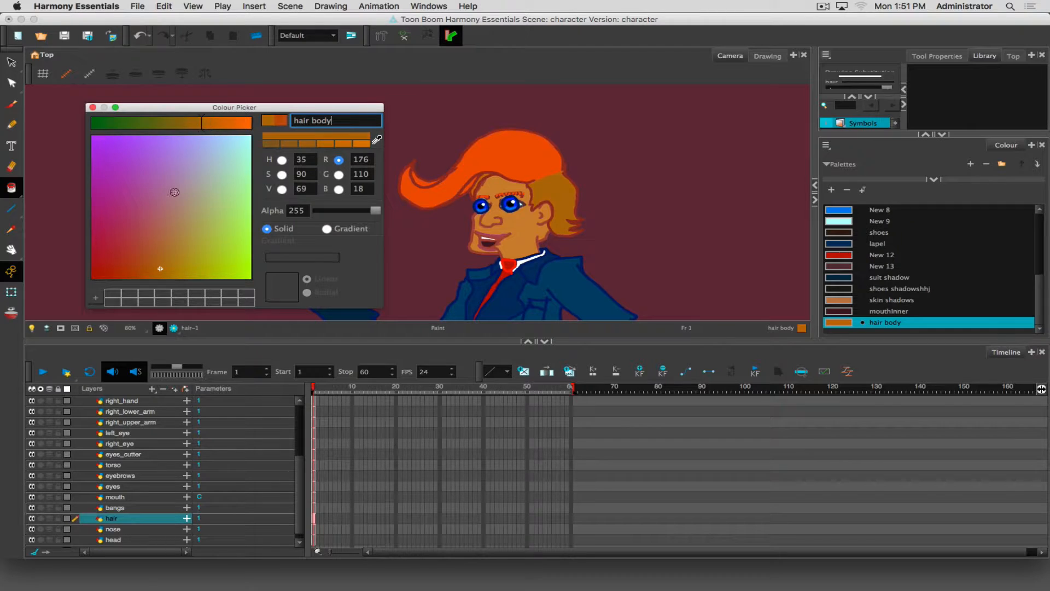
{"action": "left_click", "coordinate": [152, 264]}
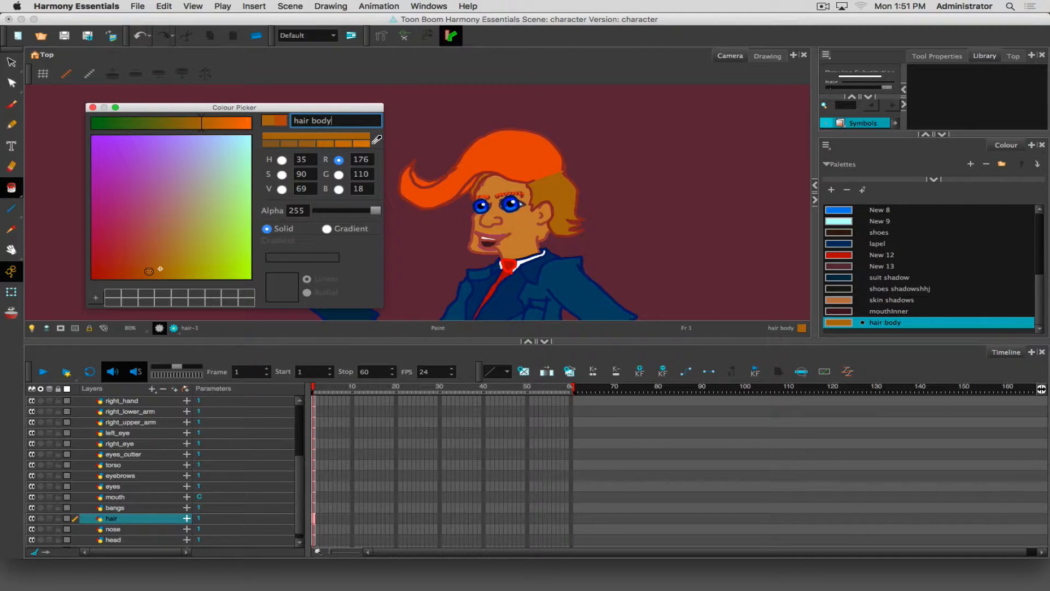
{"action": "left_click", "coordinate": [208, 122]}
{"action": "left_click", "coordinate": [93, 108]}
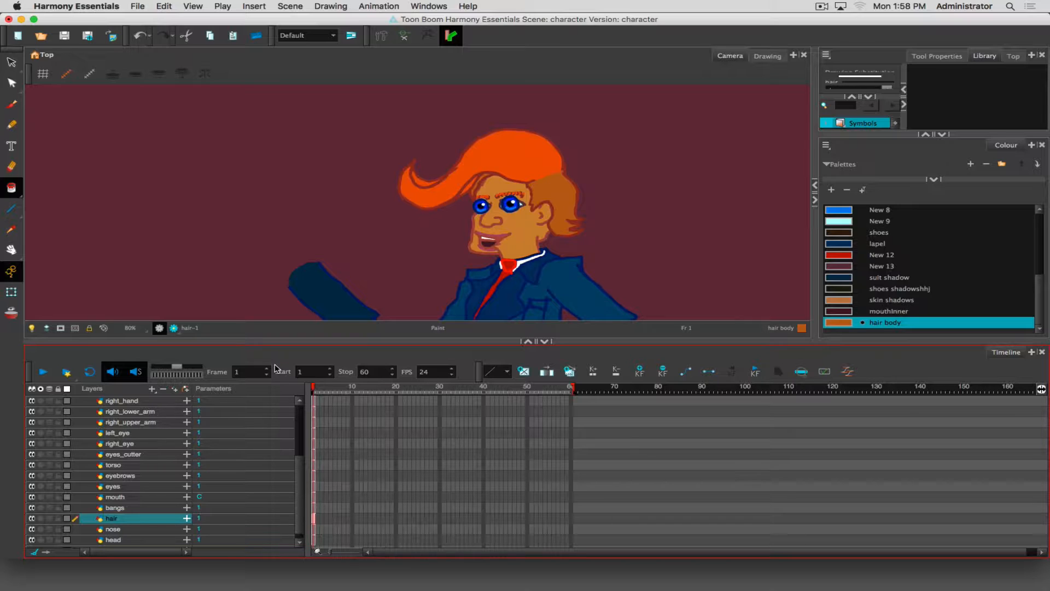
Step: Step up and down through the timeline layers between right_eye and nose, ending on the bangs layer
{"action": "key", "text": "Down"}
{"action": "key", "text": "Down"}
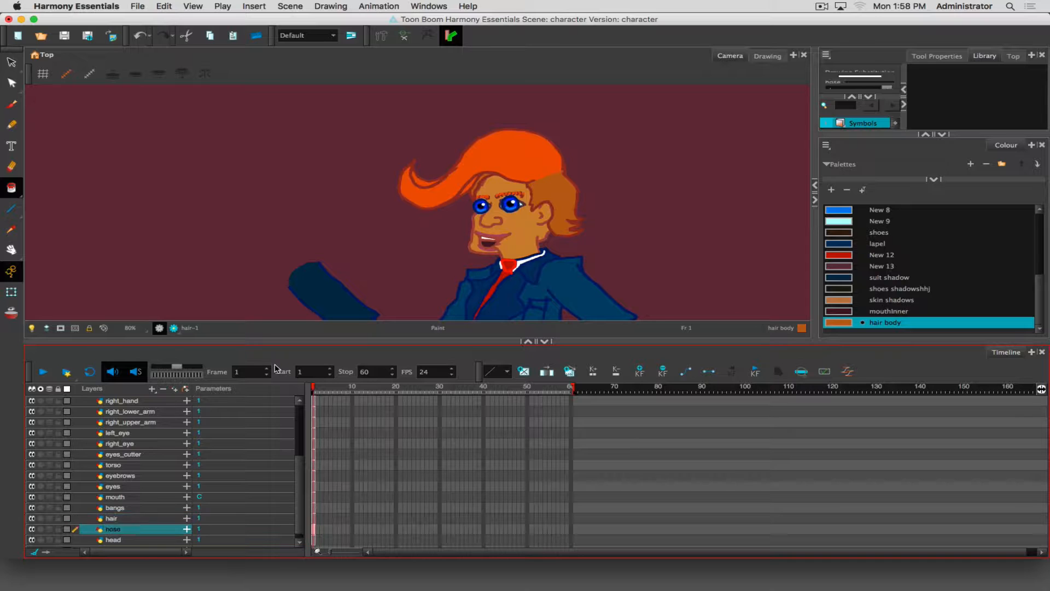
{"action": "key", "text": "Up"}
{"action": "key", "text": "Up"}
{"action": "key", "text": "Up"}
{"action": "key", "text": "Up"}
{"action": "key", "text": "Up"}
{"action": "key", "text": "Up"}
{"action": "key", "text": "Down"}
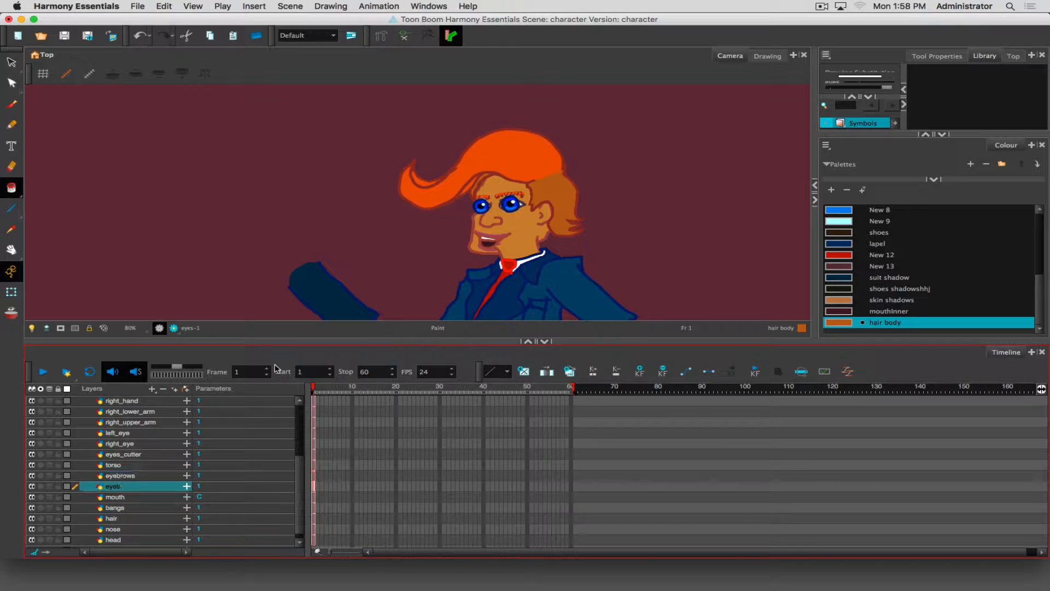
{"action": "key", "text": "Down"}
{"action": "key", "text": "Down"}
{"action": "key", "text": "Up"}
{"action": "key", "text": "Up"}
{"action": "key", "text": "Up"}
{"action": "key", "text": "Up"}
{"action": "key", "text": "Up"}
{"action": "key", "text": "Up"}
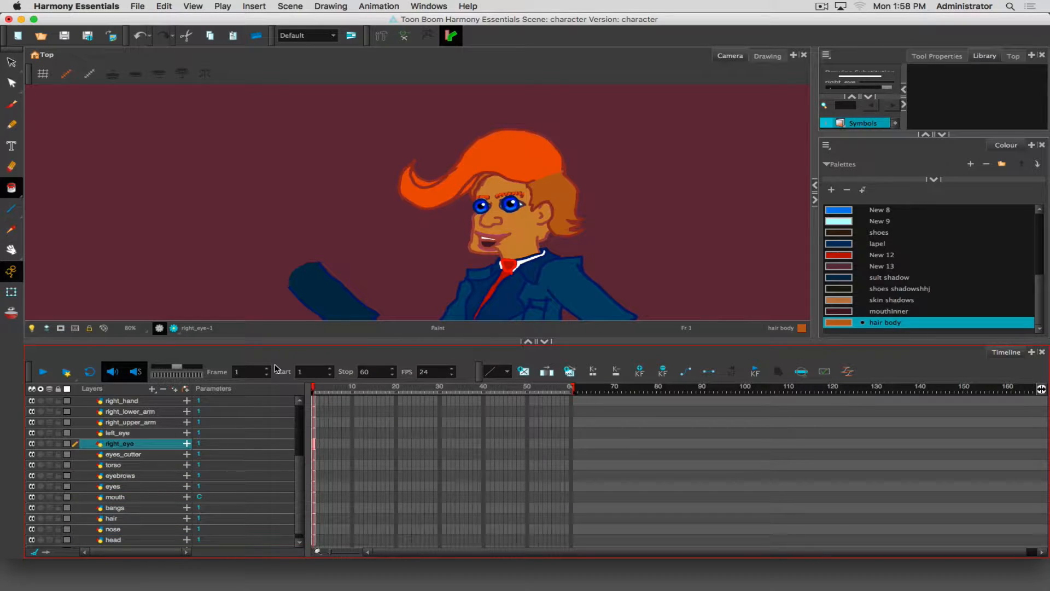
{"action": "key", "text": "Down"}
{"action": "key", "text": "Down"}
{"action": "key", "text": "Down"}
{"action": "key", "text": "Down"}
{"action": "key", "text": "Down"}
{"action": "key", "text": "Up"}
{"action": "key", "text": "Up"}
{"action": "key", "text": "Up"}
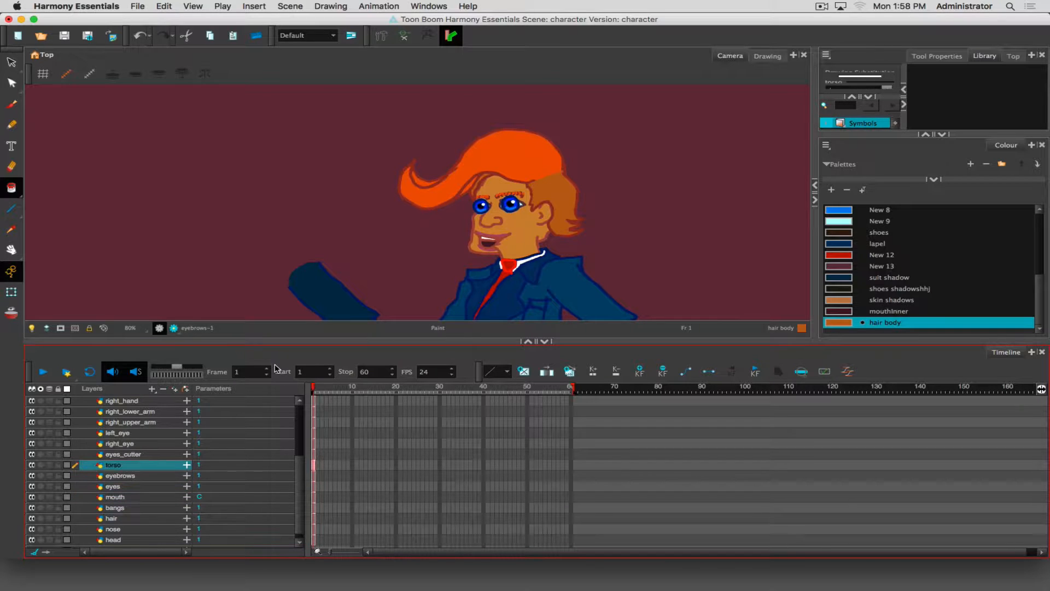
{"action": "key", "text": "Down"}
{"action": "key", "text": "Down"}
{"action": "key", "text": "Down"}
{"action": "key", "text": "Down"}
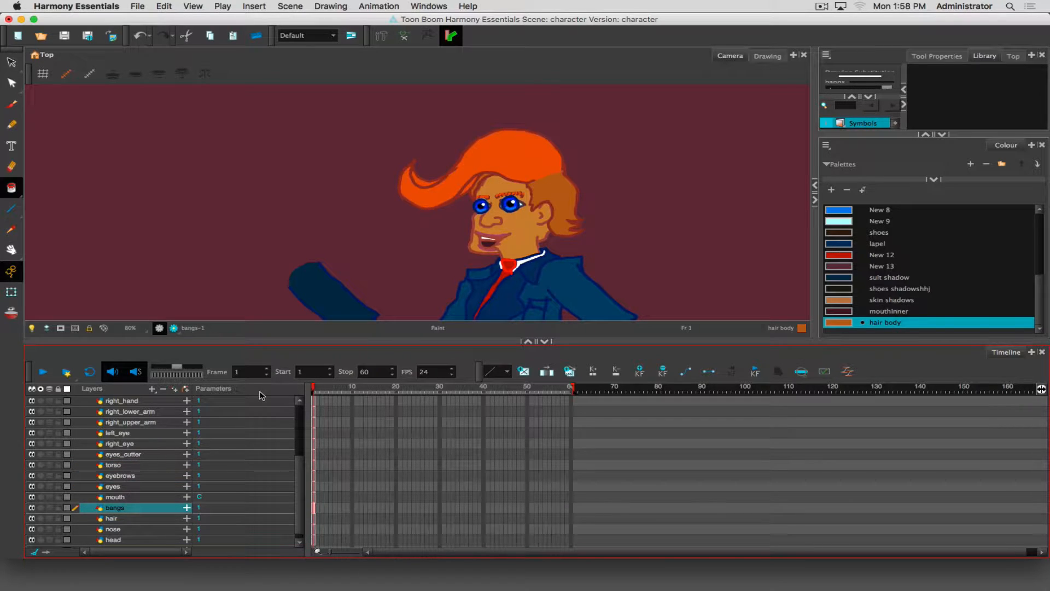
Step: Cycle through the mouth layer's drawing substitutions and leave it on drawing B
{"action": "key", "text": "Up"}
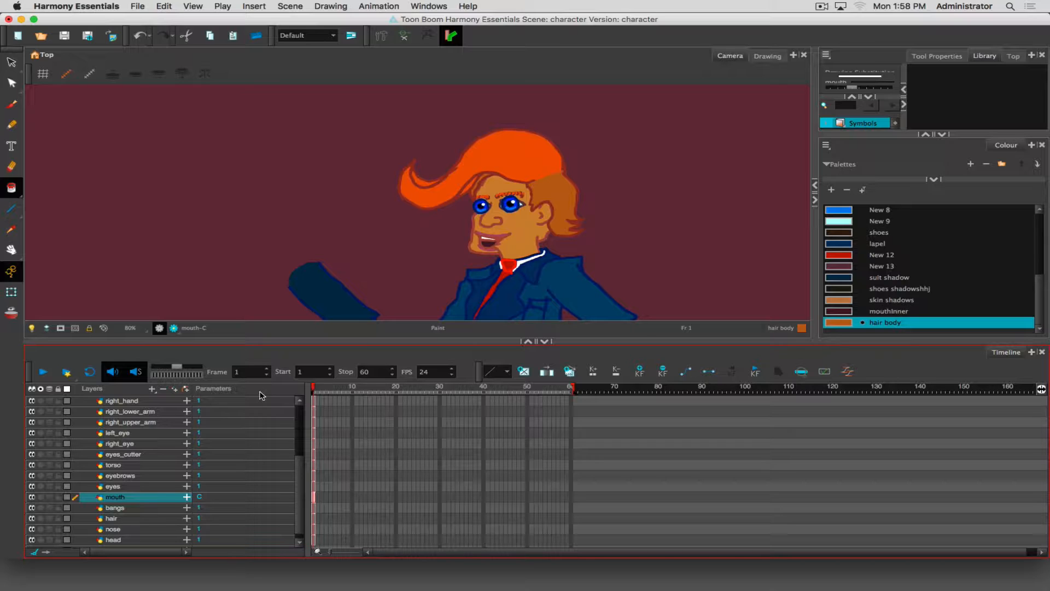
{"action": "key", "text": "bracketleft"}
{"action": "key", "text": "bracketright"}
{"action": "key", "text": "bracketright"}
{"action": "key", "text": "bracketleft"}
{"action": "key", "text": "bracketleft"}
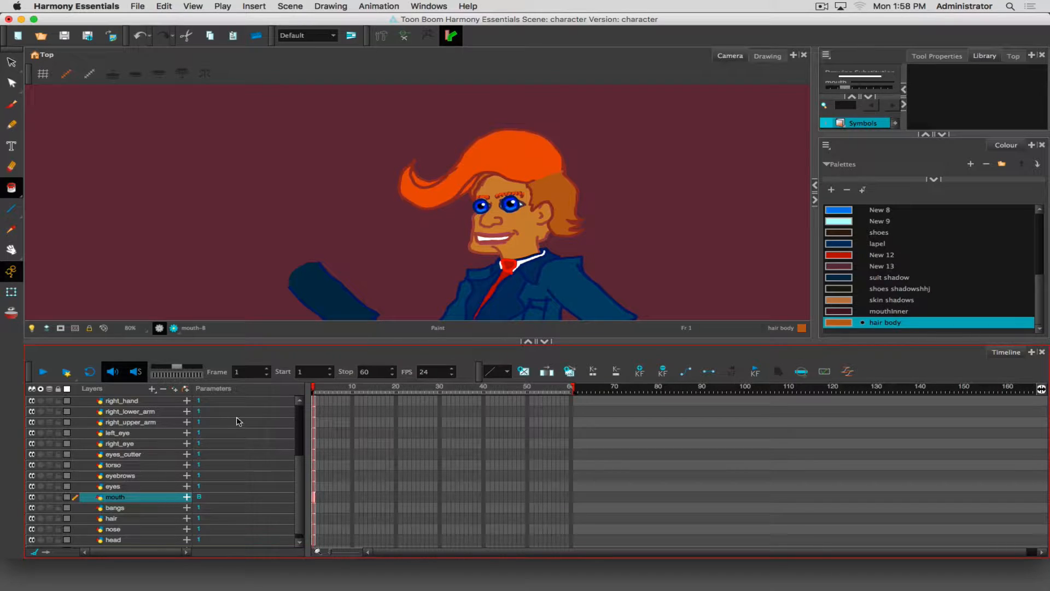
{"action": "key", "text": "Up"}
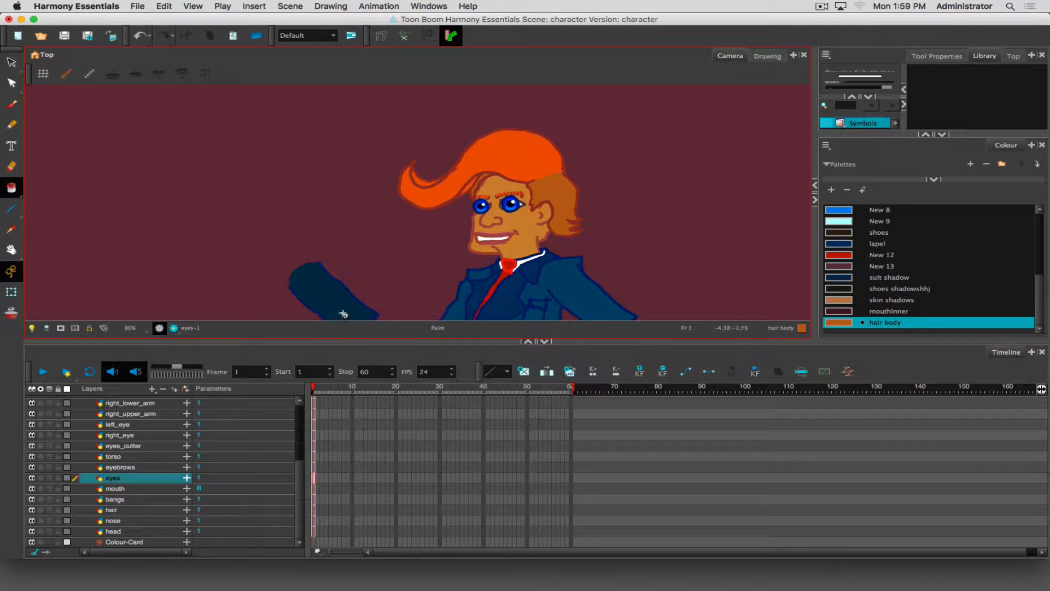
{"action": "left_click", "coordinate": [11, 63]}
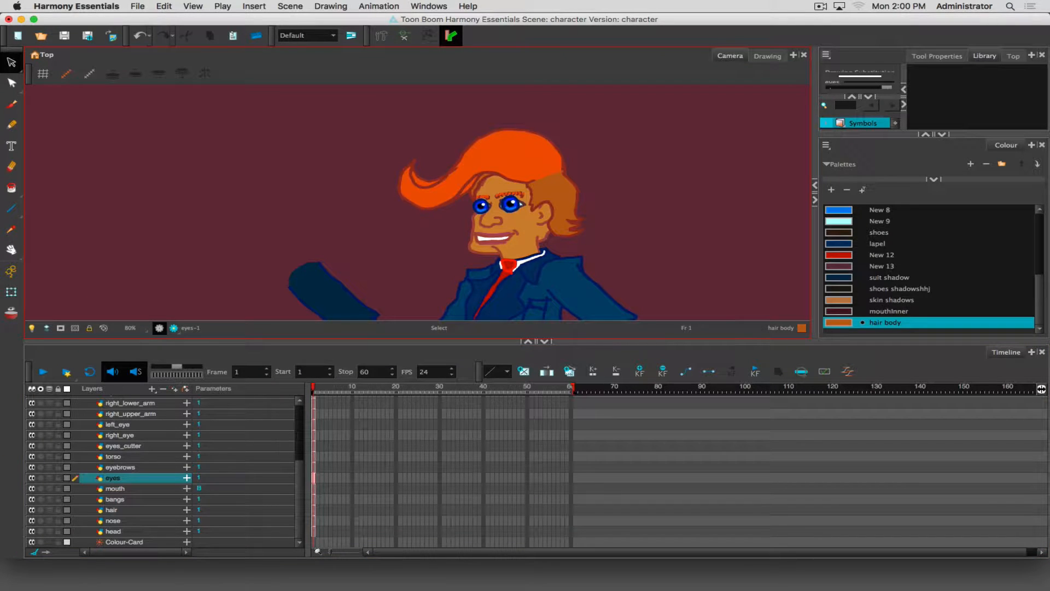
{"action": "left_click", "coordinate": [355, 459]}
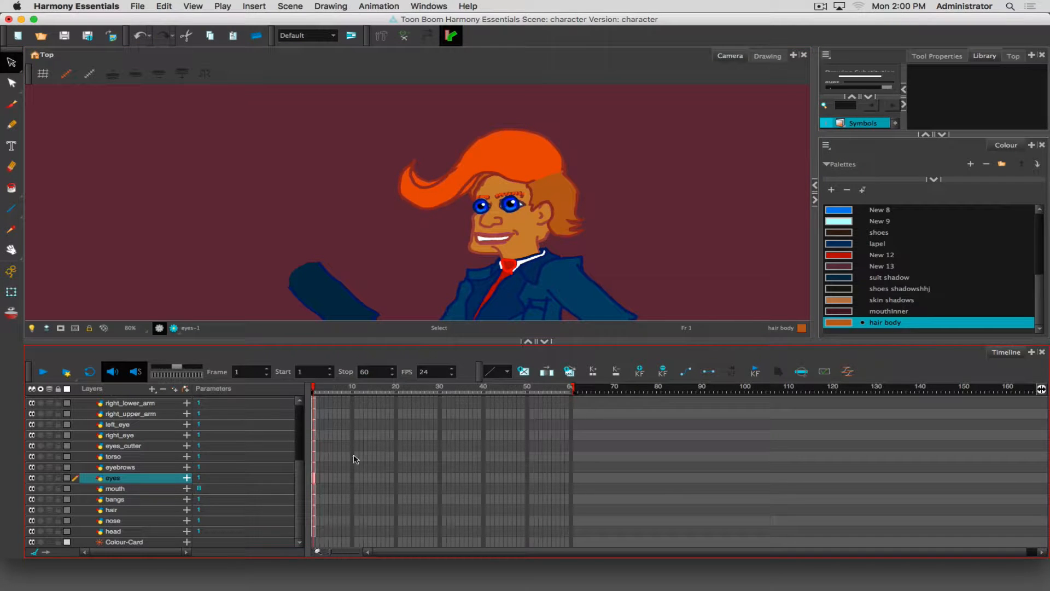
{"action": "scroll", "coordinate": [356, 458], "scroll_direction": "up", "scroll_amount": 3}
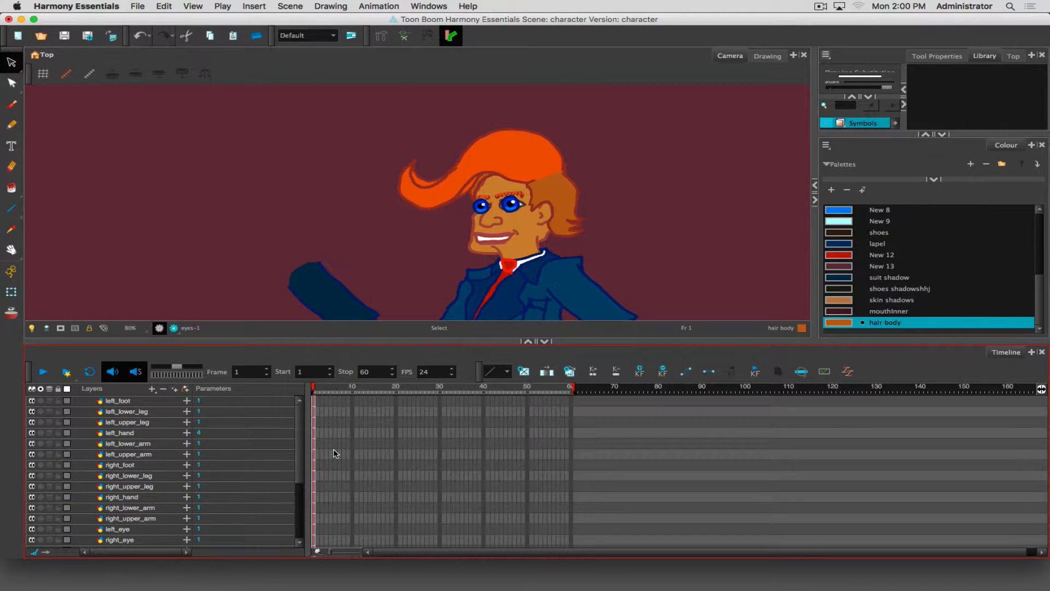
{"action": "scroll", "coordinate": [336, 453], "scroll_direction": "down", "scroll_amount": 3}
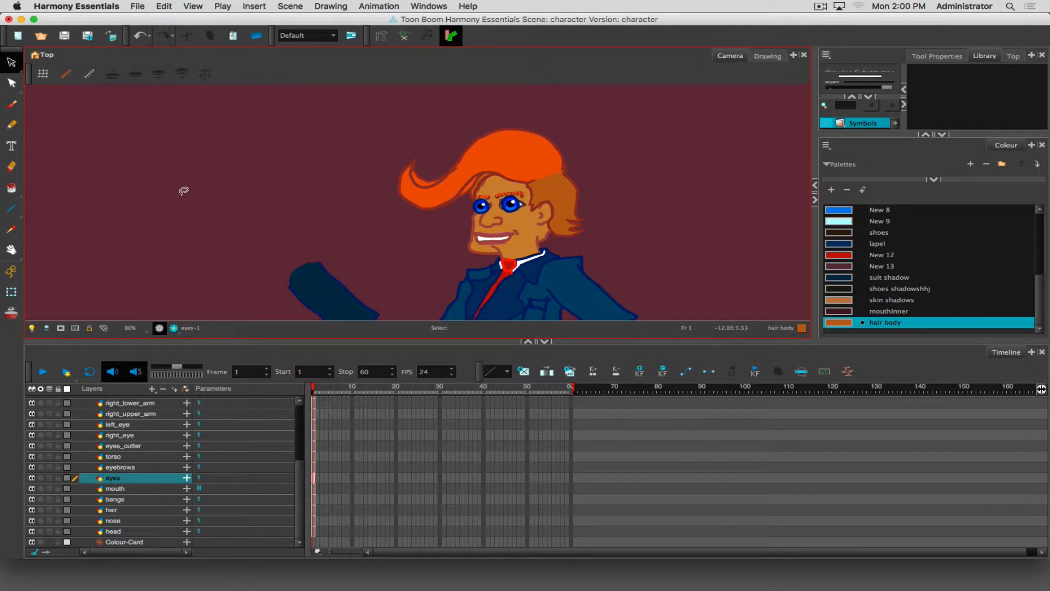
Step: Rotate the left upper arm slightly counter-clockwise with the Transform tool
{"action": "left_click_drag", "start_coordinate": [298, 271], "coordinate": [324, 140]}
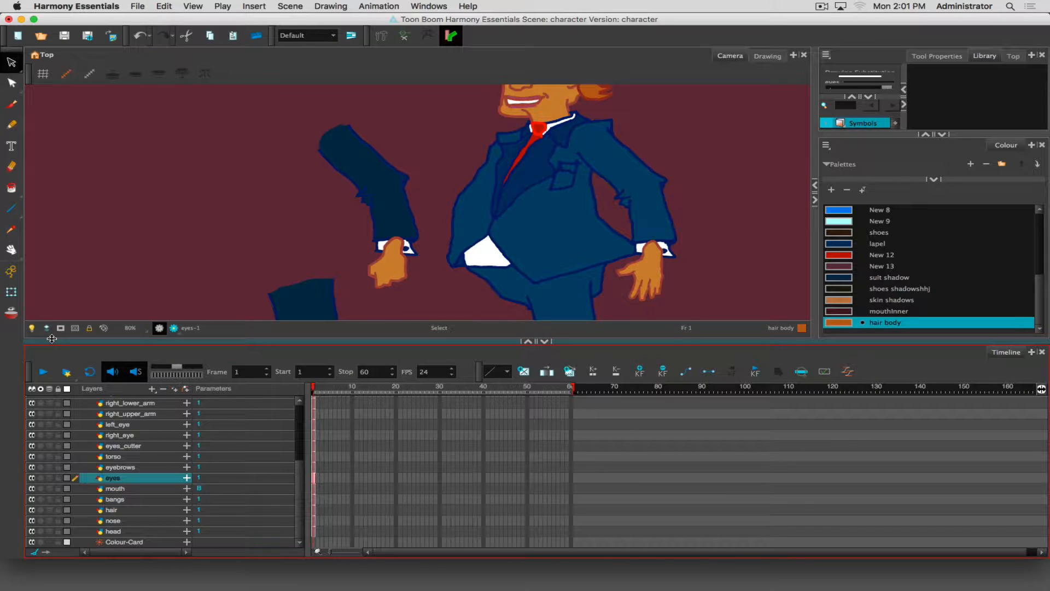
{"action": "left_click", "coordinate": [24, 339]}
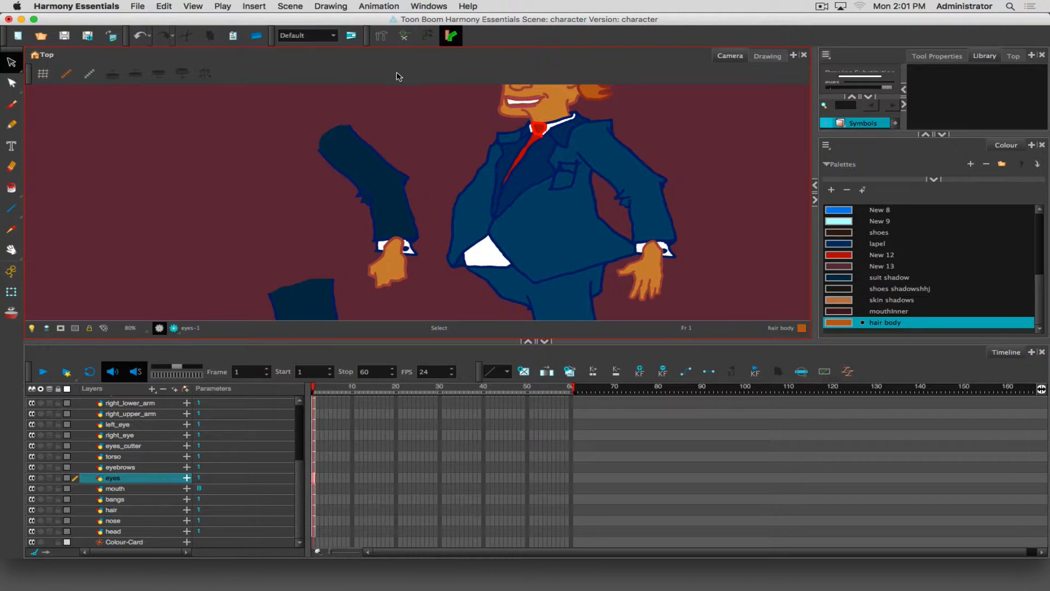
{"action": "left_click", "coordinate": [14, 293]}
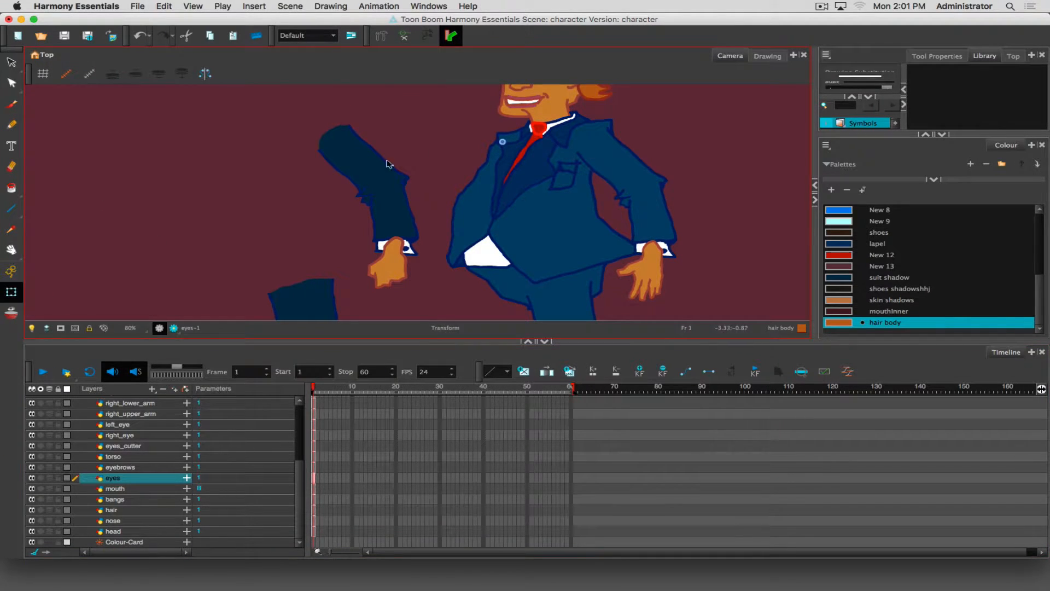
{"action": "left_click", "coordinate": [365, 162]}
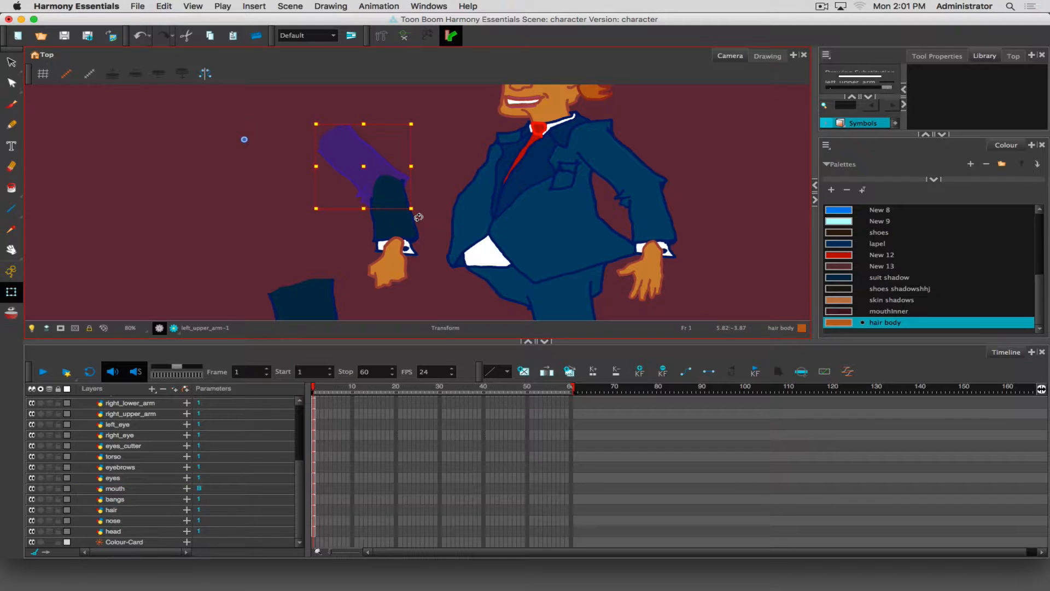
{"action": "left_click_drag", "start_coordinate": [419, 216], "coordinate": [351, 179]}
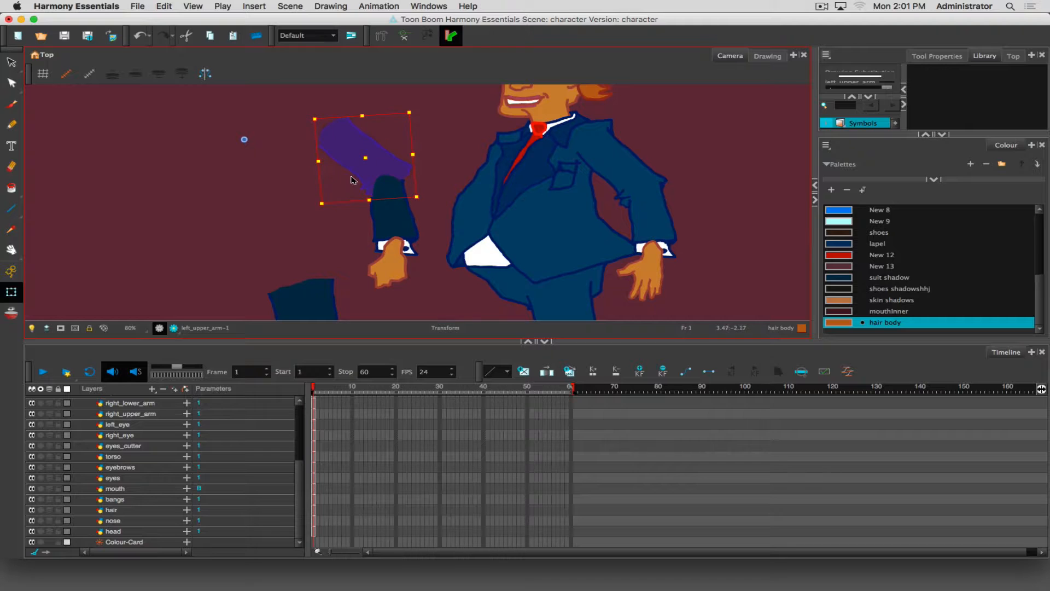
Step: Try rotating the right upper arm upward about its default pivot, and undo the rotation
{"action": "scroll", "coordinate": [353, 187], "scroll_direction": "down", "scroll_amount": 5}
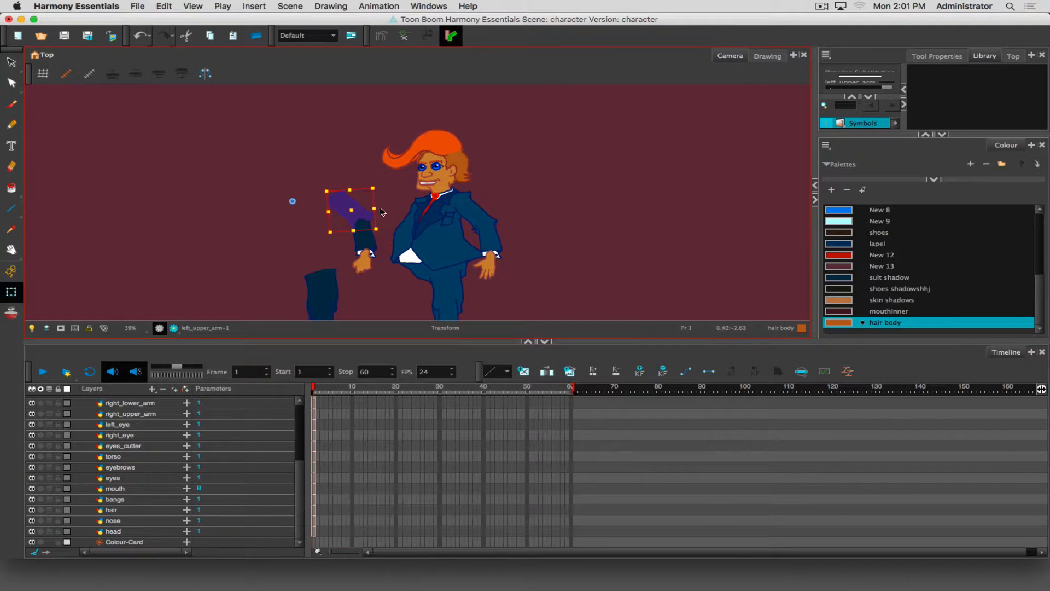
{"action": "left_click", "coordinate": [474, 211]}
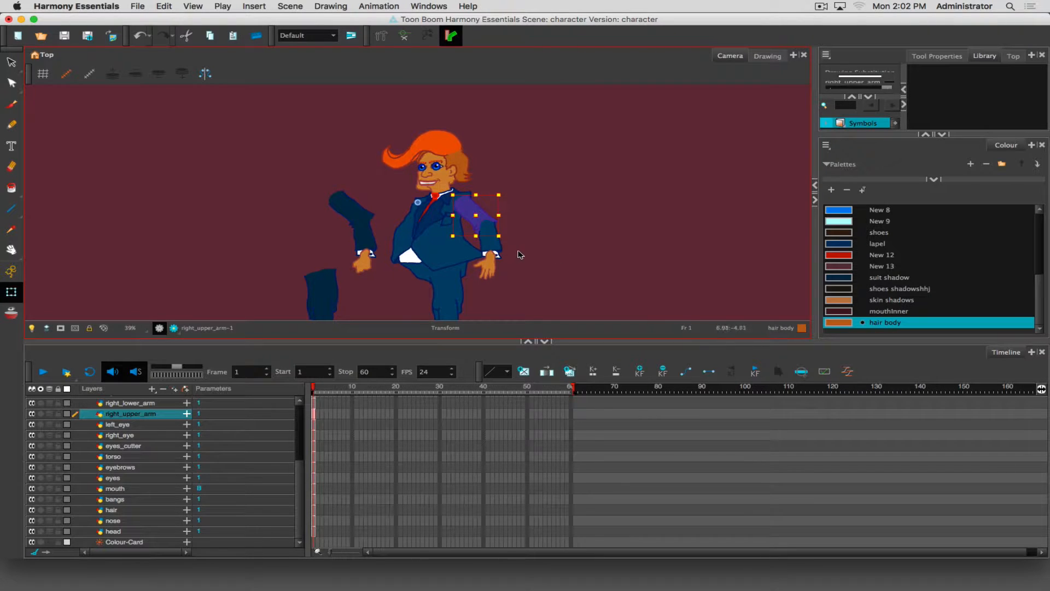
{"action": "mouse_move", "coordinate": [513, 246]}
{"action": "left_mouse_down"}
{"action": "mouse_move", "coordinate": [417, 273]}
{"action": "mouse_move", "coordinate": [378, 272]}
{"action": "left_mouse_up"}
{"action": "left_click", "coordinate": [578, 246]}
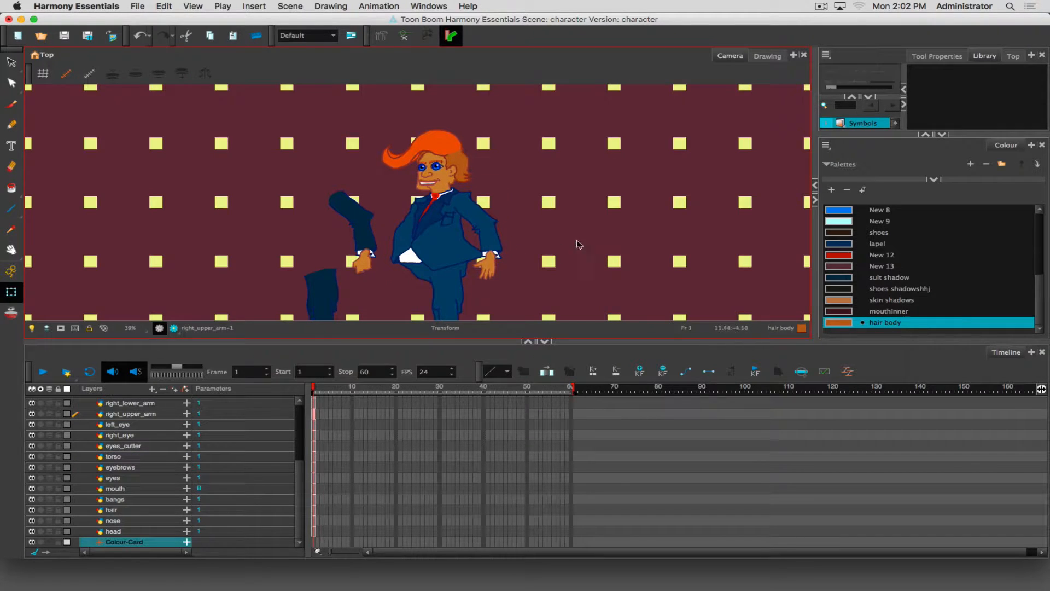
{"action": "left_click", "coordinate": [462, 205]}
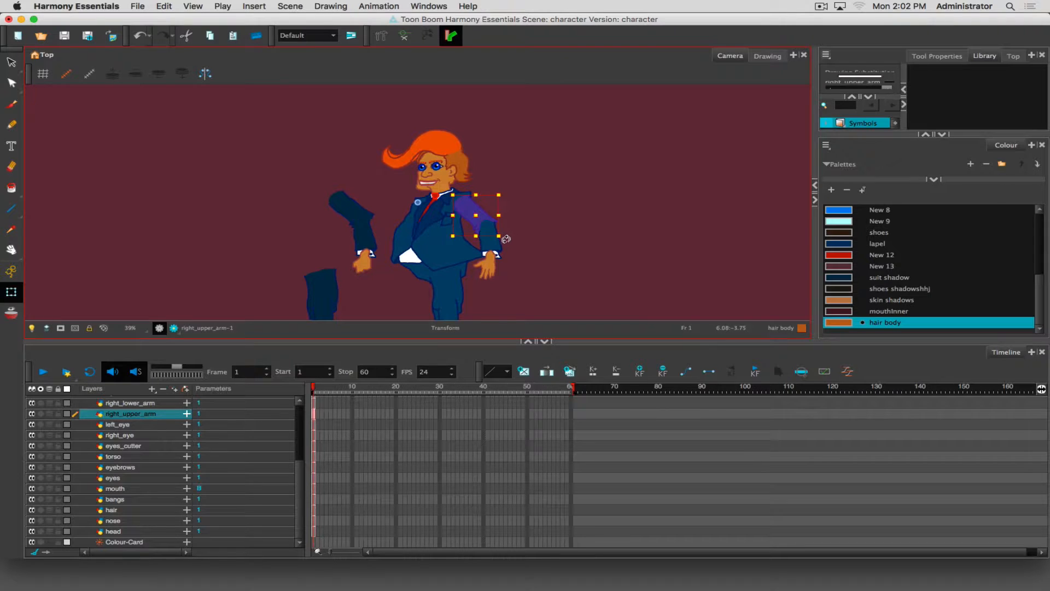
{"action": "left_click_drag", "start_coordinate": [505, 239], "coordinate": [480, 203]}
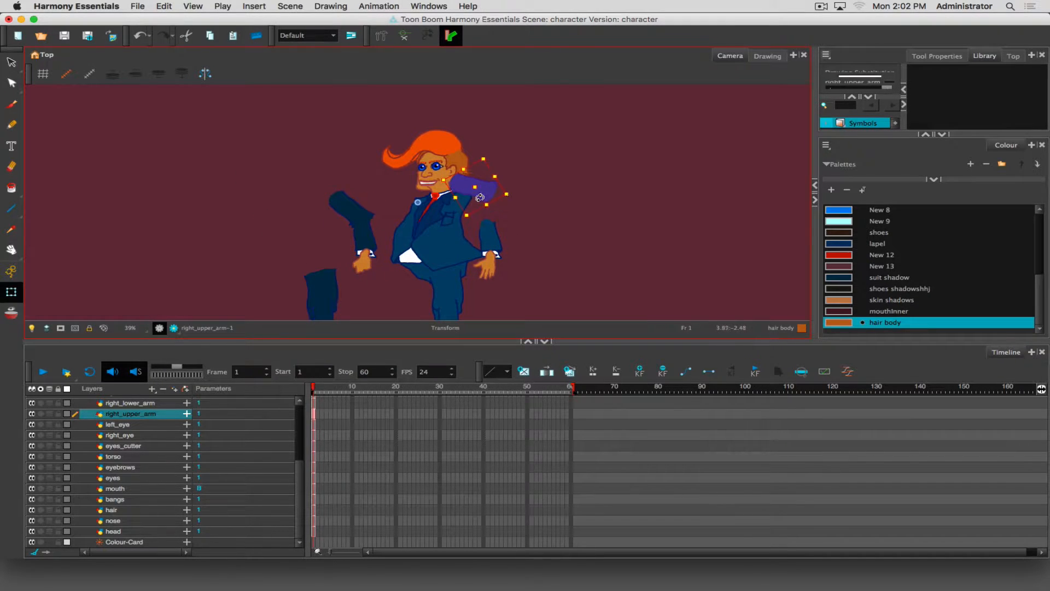
{"action": "key", "text": "super+z"}
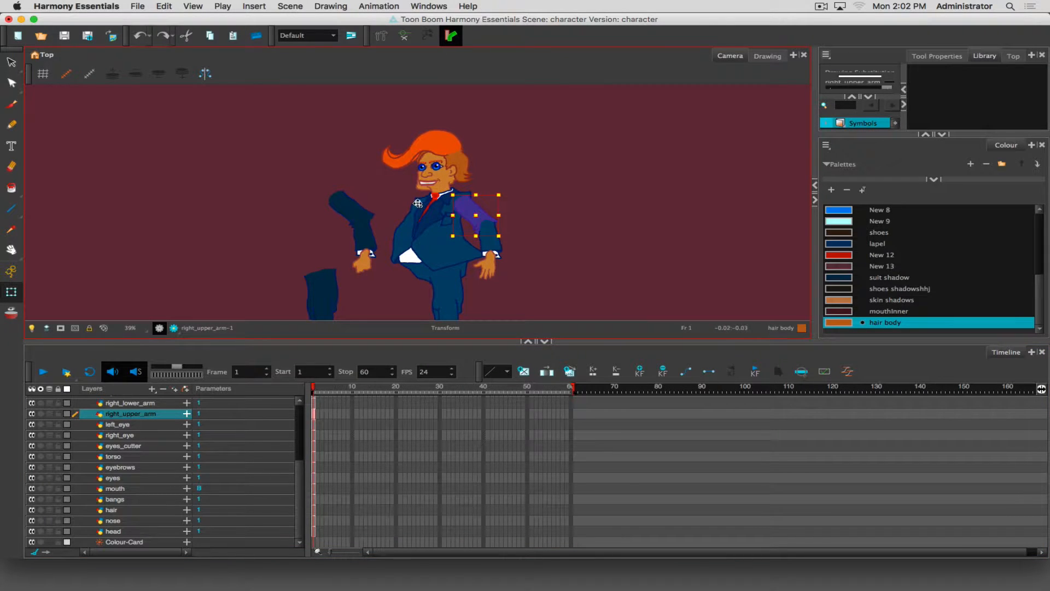
Step: Try a temporary pivot at the shoulder, rotate the right upper arm outward to horizontal, and undo the rotation
{"action": "left_click_drag", "start_coordinate": [418, 203], "coordinate": [463, 199]}
{"action": "left_click_drag", "start_coordinate": [505, 245], "coordinate": [571, 204]}
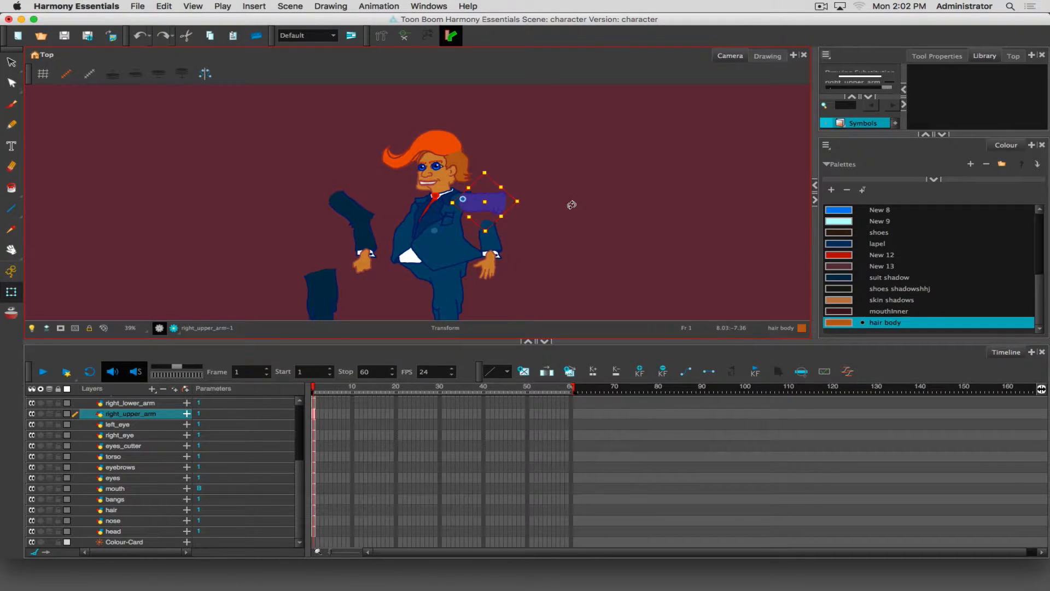
{"action": "left_click", "coordinate": [485, 275]}
{"action": "left_click", "coordinate": [482, 208]}
{"action": "key", "text": "ctrl+z"}
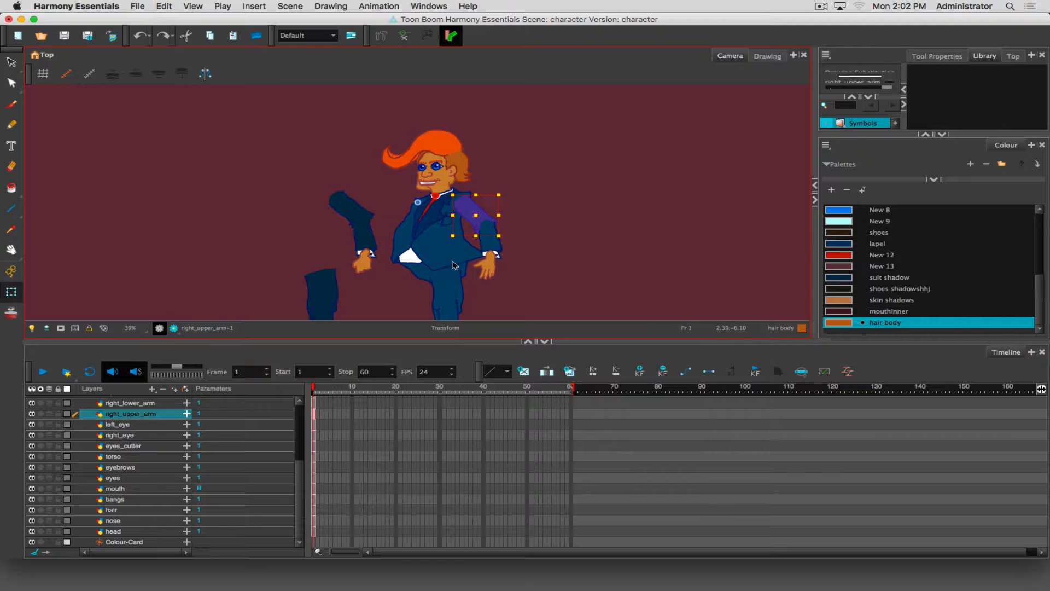
Step: Show the Advanced Animation tools in the main workspace
{"action": "right_click", "coordinate": [451, 59]}
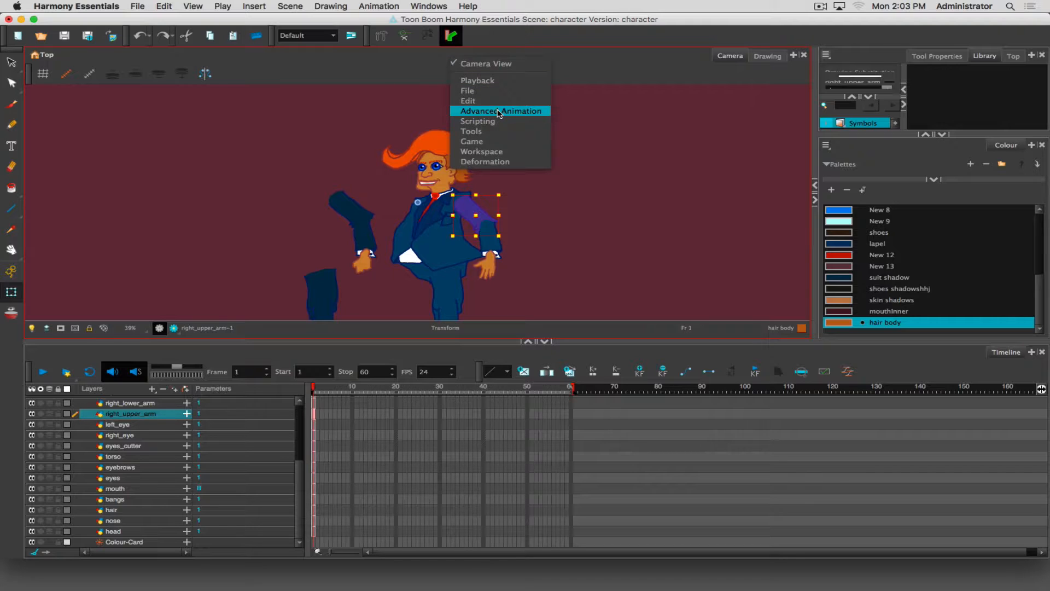
{"action": "left_click", "coordinate": [592, 37]}
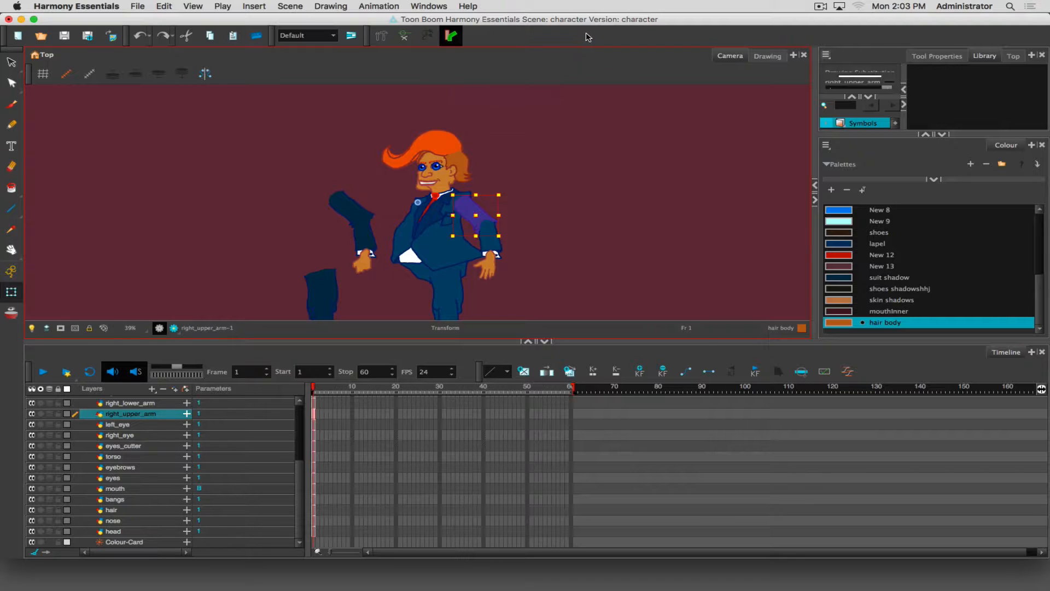
{"action": "right_click", "coordinate": [587, 36]}
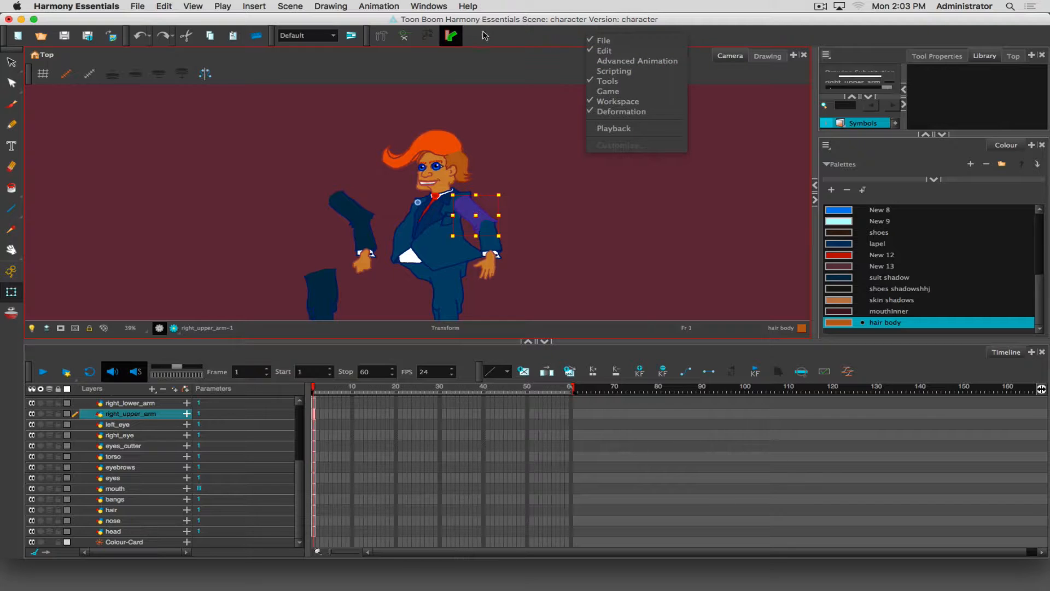
{"action": "left_click", "coordinate": [592, 61]}
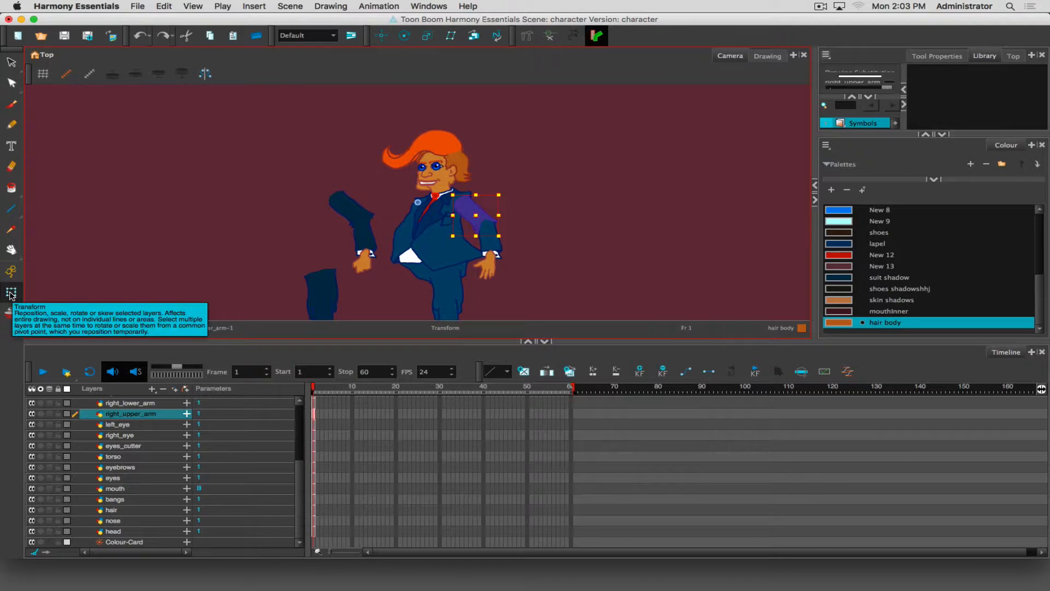
Step: With the Rotate tool, permanently place the right upper arm's pivot at the shoulder and the right lower arm's at the elbow, and check both
{"action": "left_click", "coordinate": [405, 37]}
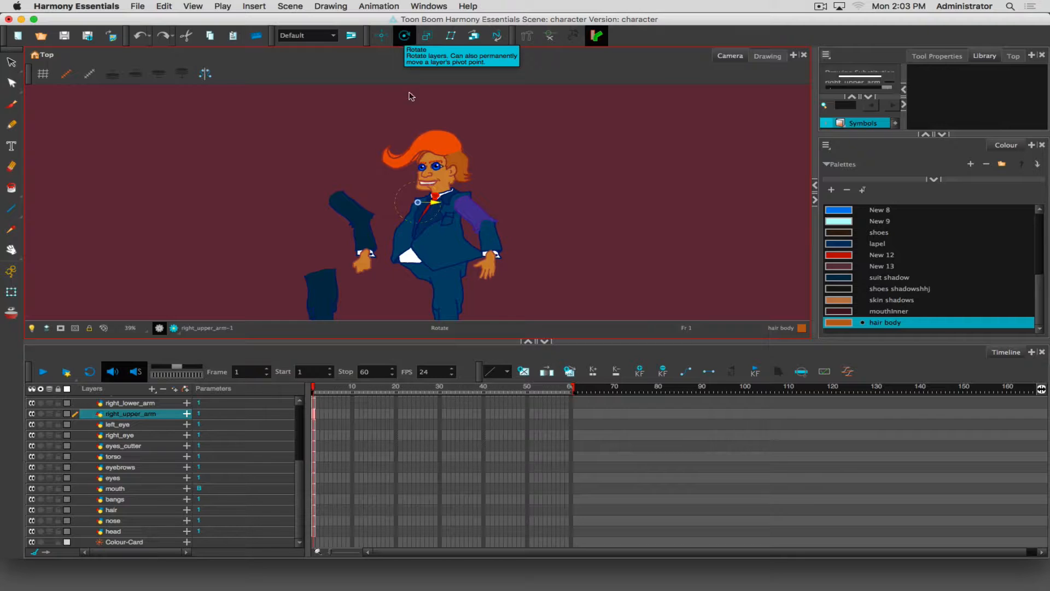
{"action": "left_click_drag", "start_coordinate": [418, 202], "coordinate": [462, 201]}
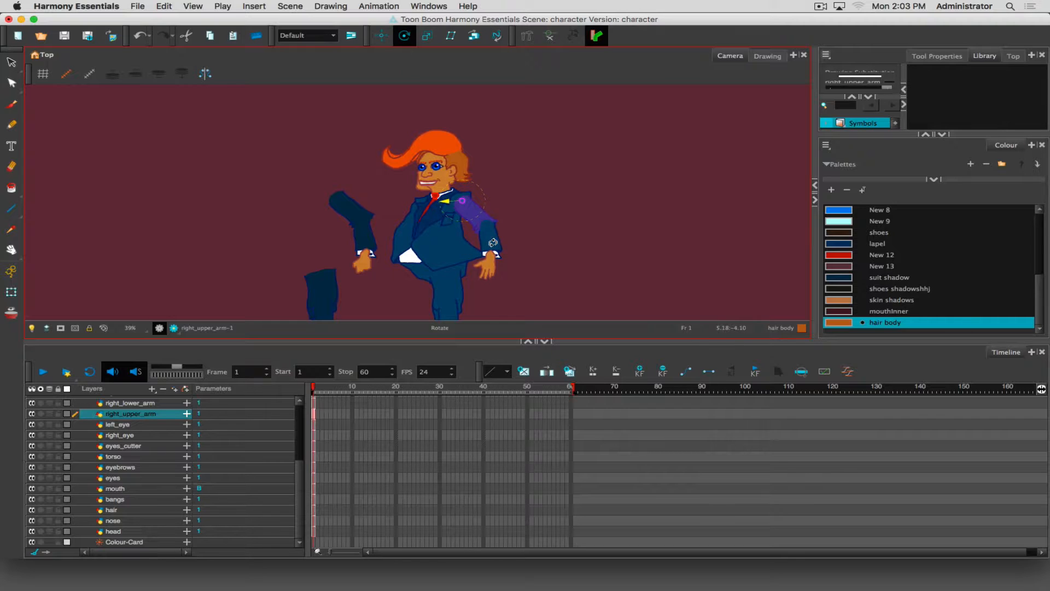
{"action": "left_click", "coordinate": [495, 238]}
{"action": "left_click", "coordinate": [493, 237]}
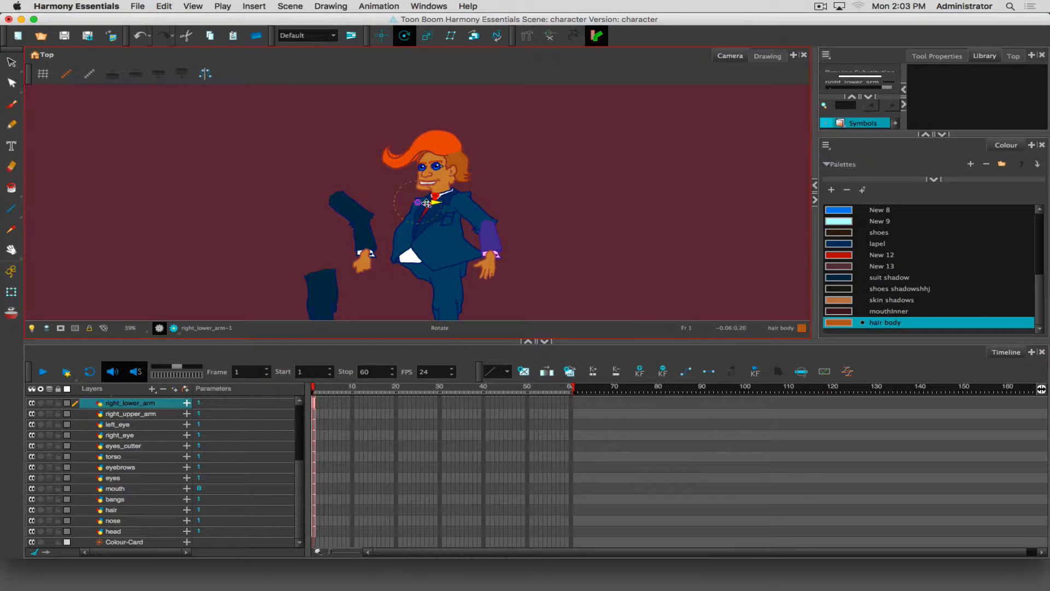
{"action": "left_click_drag", "start_coordinate": [418, 202], "coordinate": [487, 225]}
{"action": "key", "text": "Escape"}
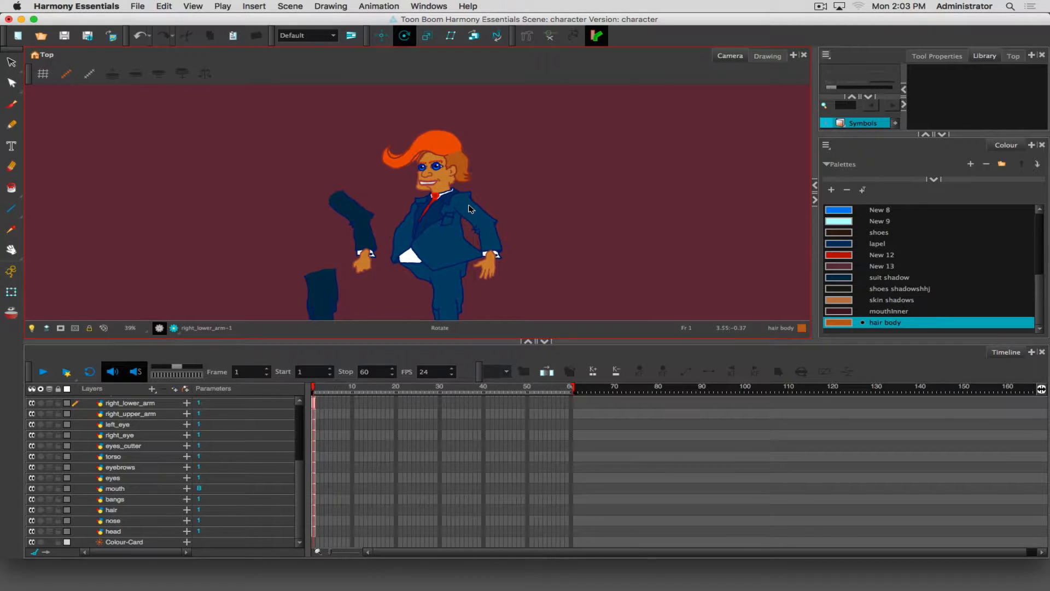
{"action": "left_click", "coordinate": [470, 209]}
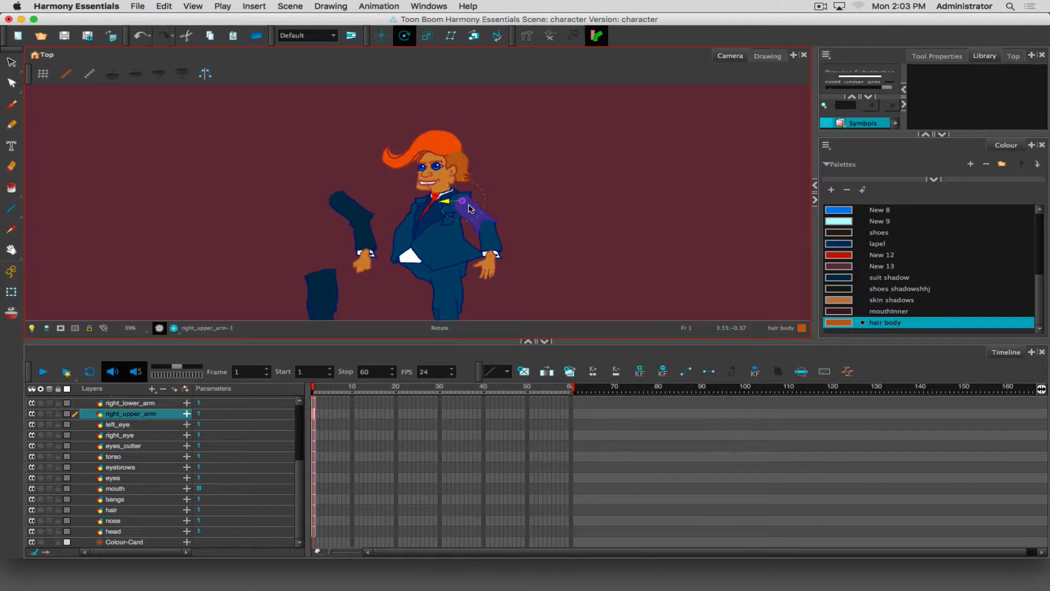
{"action": "left_click", "coordinate": [491, 240]}
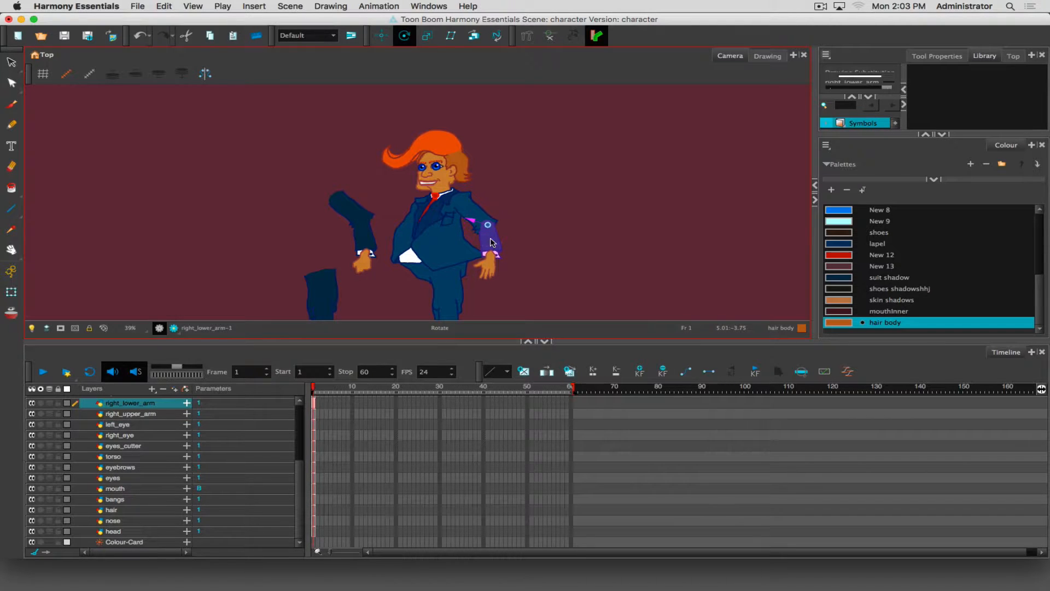
{"action": "key", "text": "Escape"}
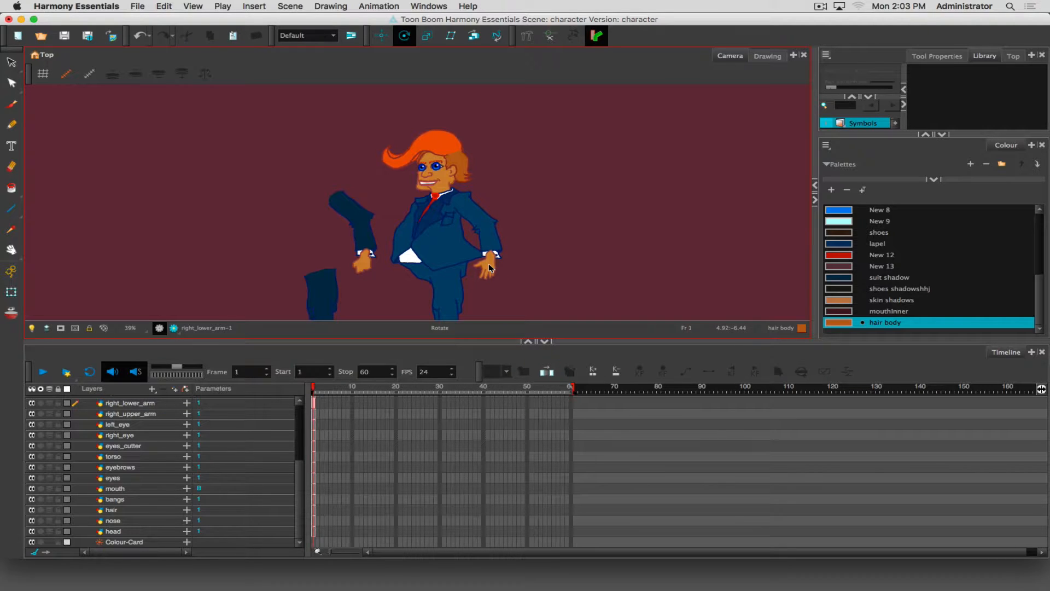
Step: Move the pivots of the right hand and the left hand to their wrists
{"action": "left_click", "coordinate": [489, 268]}
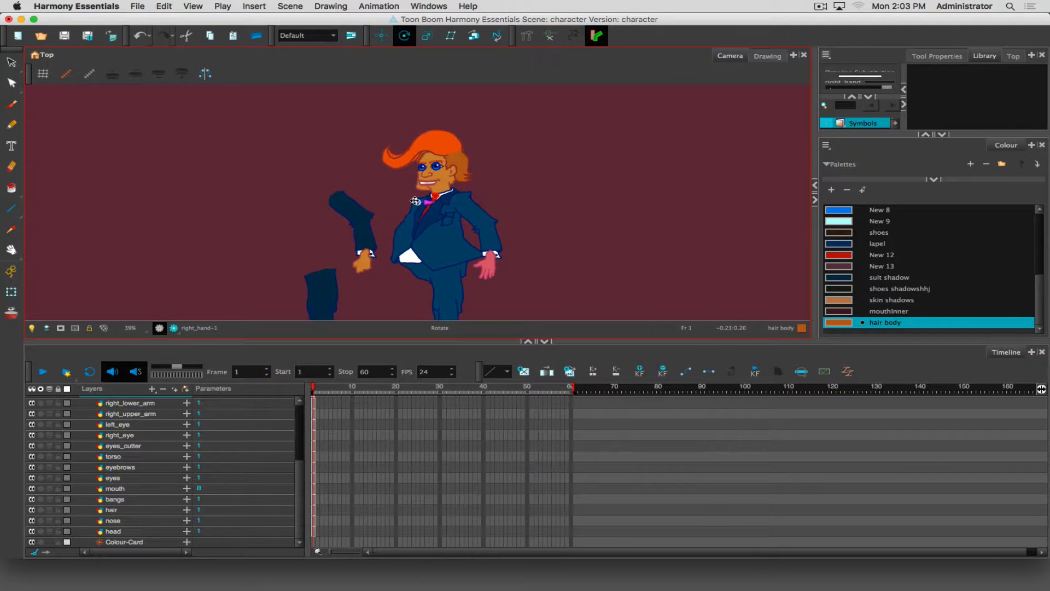
{"action": "left_click_drag", "start_coordinate": [421, 201], "coordinate": [490, 253]}
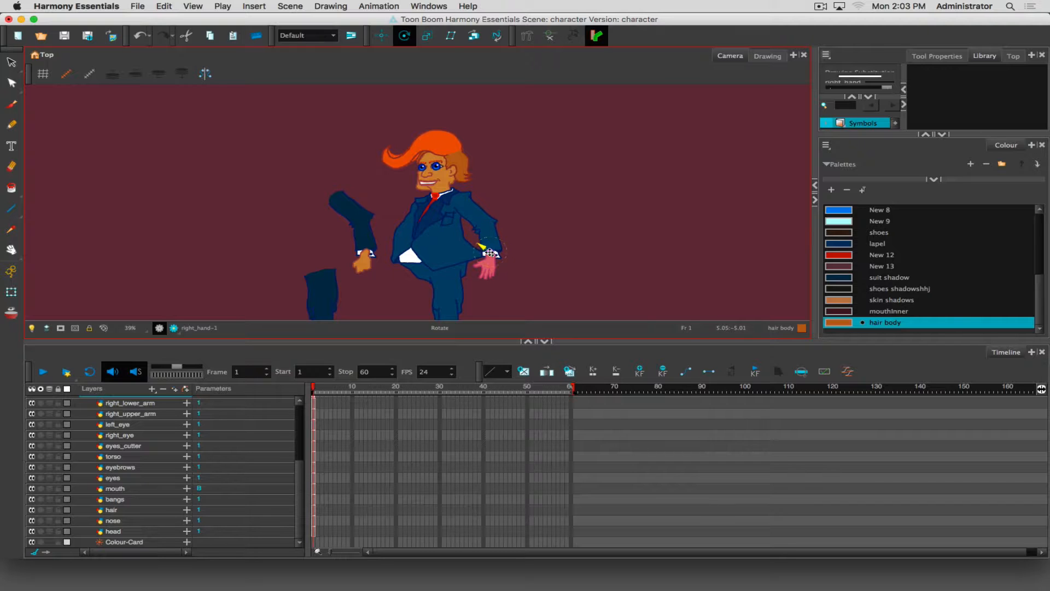
{"action": "left_click", "coordinate": [373, 255]}
{"action": "left_click", "coordinate": [357, 257]}
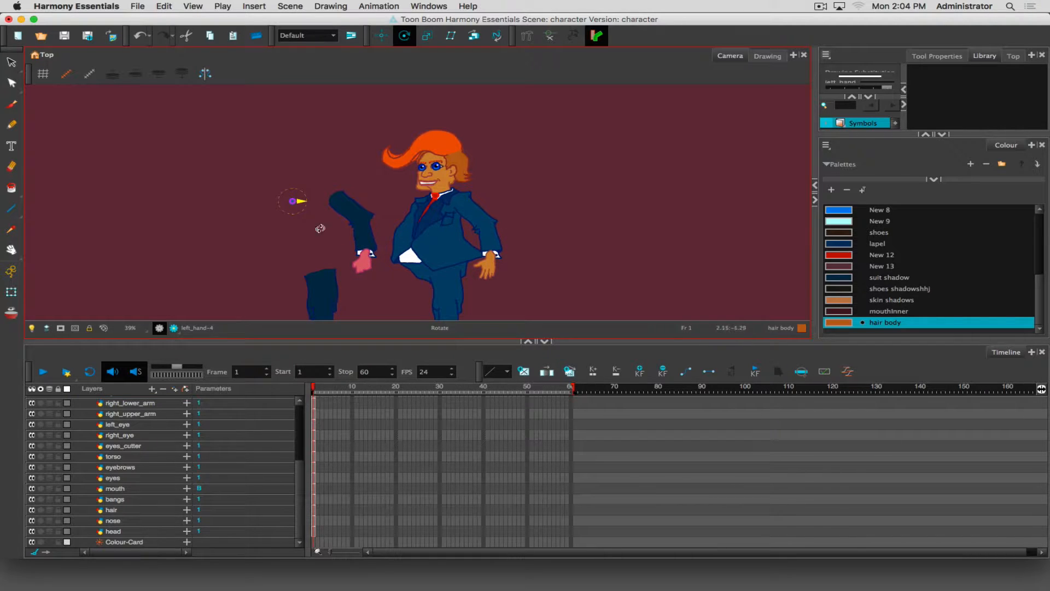
{"action": "left_click_drag", "start_coordinate": [294, 201], "coordinate": [364, 252]}
Step: Place the left lower arm's pivot at the elbow and the left upper arm's pivot at the shoulder
{"action": "left_click", "coordinate": [367, 232]}
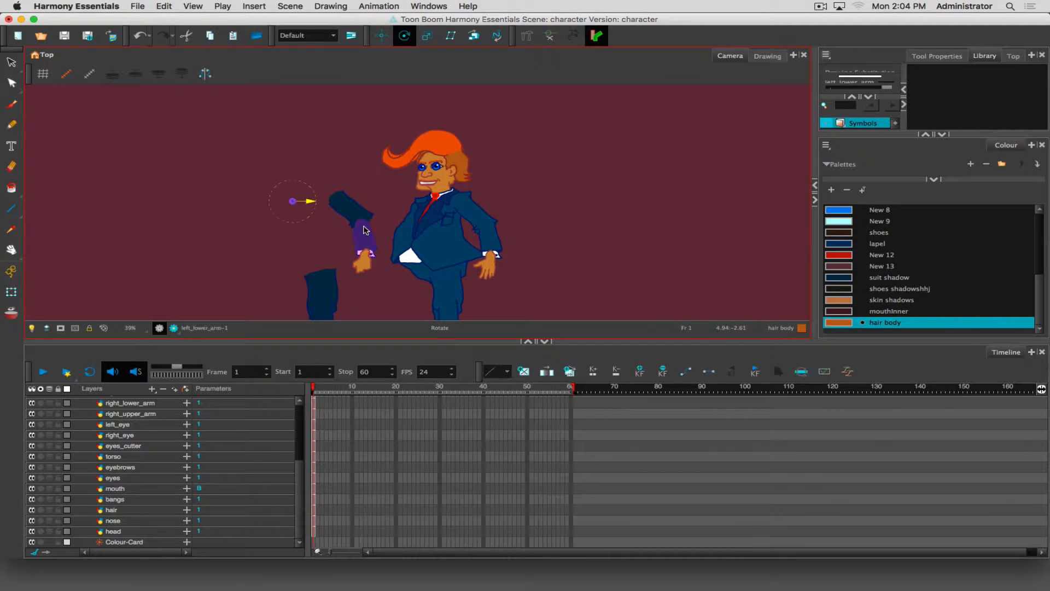
{"action": "left_click_drag", "start_coordinate": [339, 210], "coordinate": [360, 221]}
{"action": "left_click", "coordinate": [345, 206]}
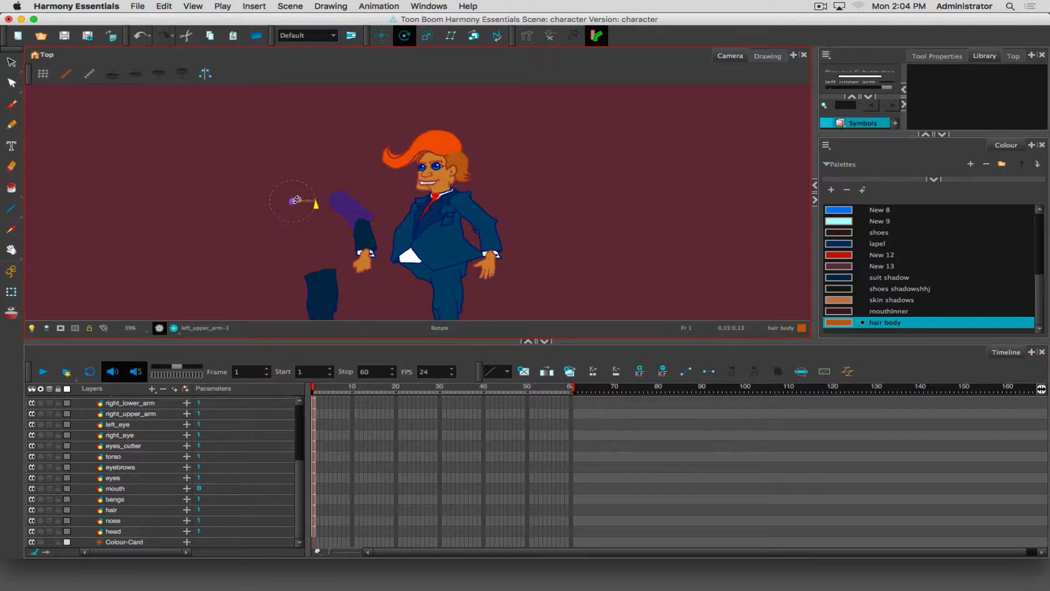
{"action": "left_click_drag", "start_coordinate": [294, 200], "coordinate": [335, 196]}
{"action": "key", "text": "Escape"}
Step: Move the torso's pivot down to the waist, test it by rotating the torso slightly, and undo the rotation
{"action": "left_click", "coordinate": [440, 219]}
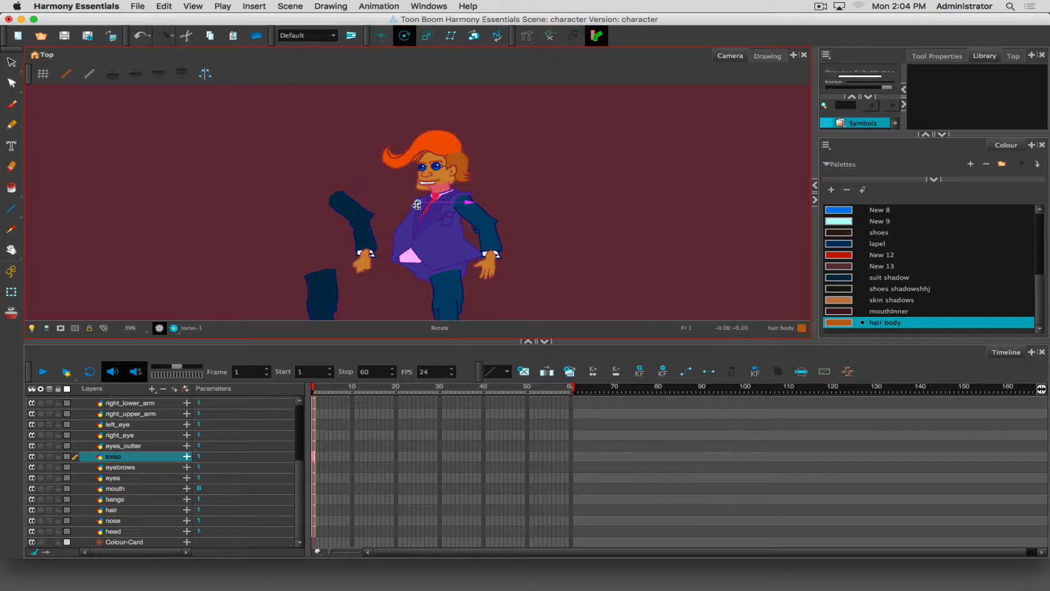
{"action": "left_click_drag", "start_coordinate": [418, 201], "coordinate": [435, 253]}
{"action": "left_click_drag", "start_coordinate": [501, 204], "coordinate": [478, 207]}
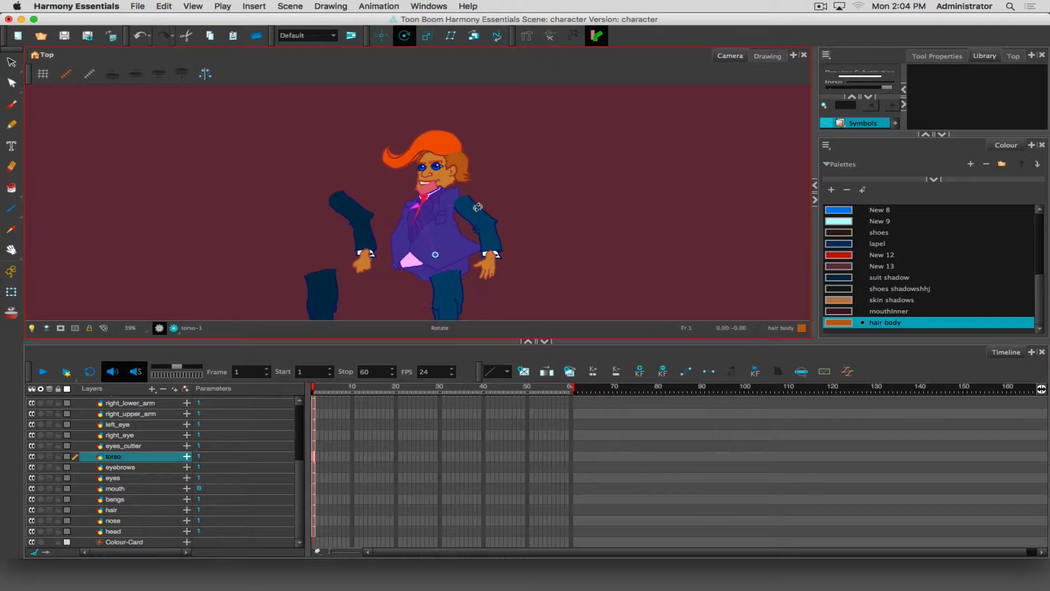
{"action": "key", "text": "super+z"}
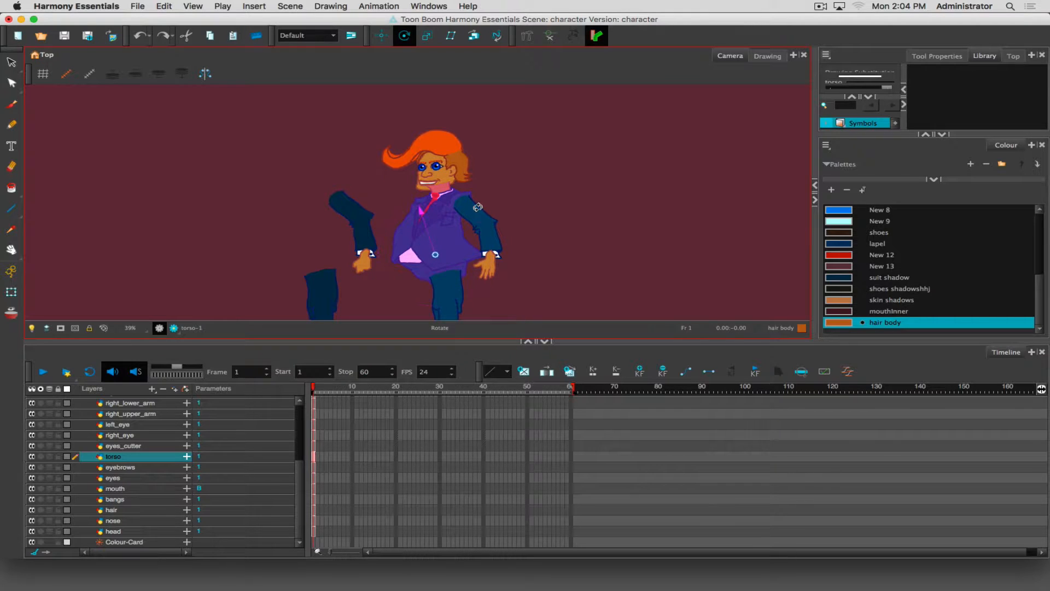
Step: Place the head's pivot at the base of the head where it meets the neck
{"action": "left_click", "coordinate": [349, 185]}
{"action": "left_click", "coordinate": [448, 182]}
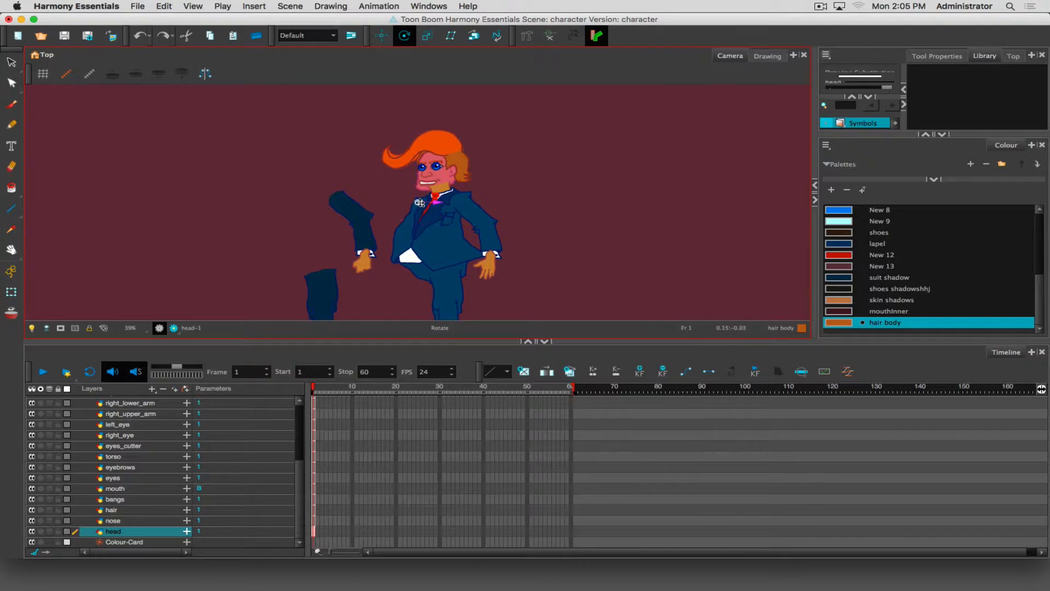
{"action": "left_click_drag", "start_coordinate": [420, 203], "coordinate": [440, 185]}
Step: Place the bangs' pivot at the rear of the hair front, test a slight rotation, and undo the rotation
{"action": "left_click", "coordinate": [445, 136]}
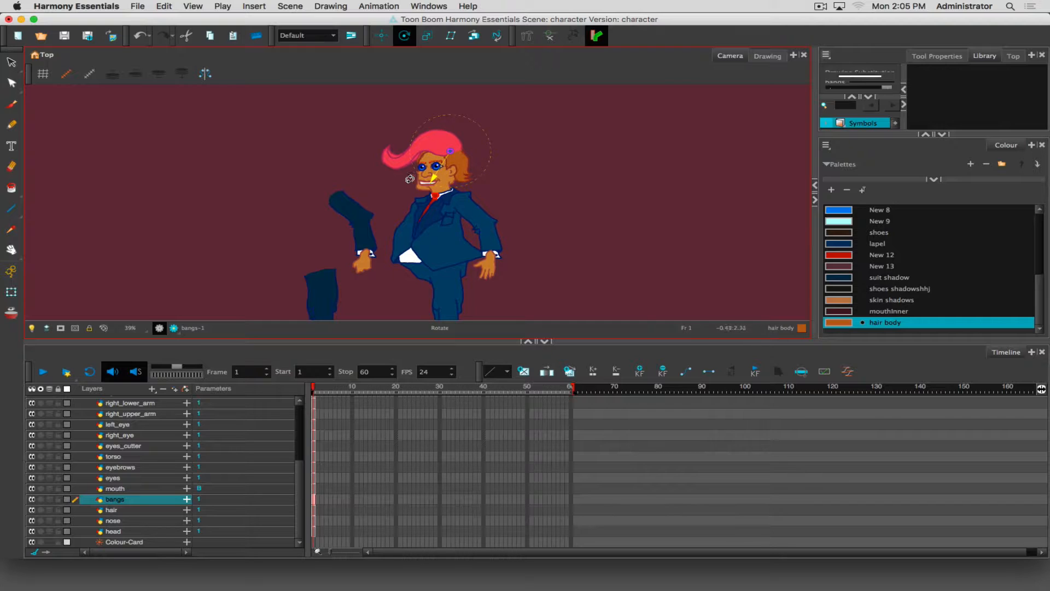
{"action": "mouse_move", "coordinate": [413, 179]}
{"action": "left_mouse_down"}
{"action": "mouse_move", "coordinate": [395, 175]}
{"action": "mouse_move", "coordinate": [396, 162]}
{"action": "mouse_move", "coordinate": [389, 187]}
{"action": "left_mouse_up"}
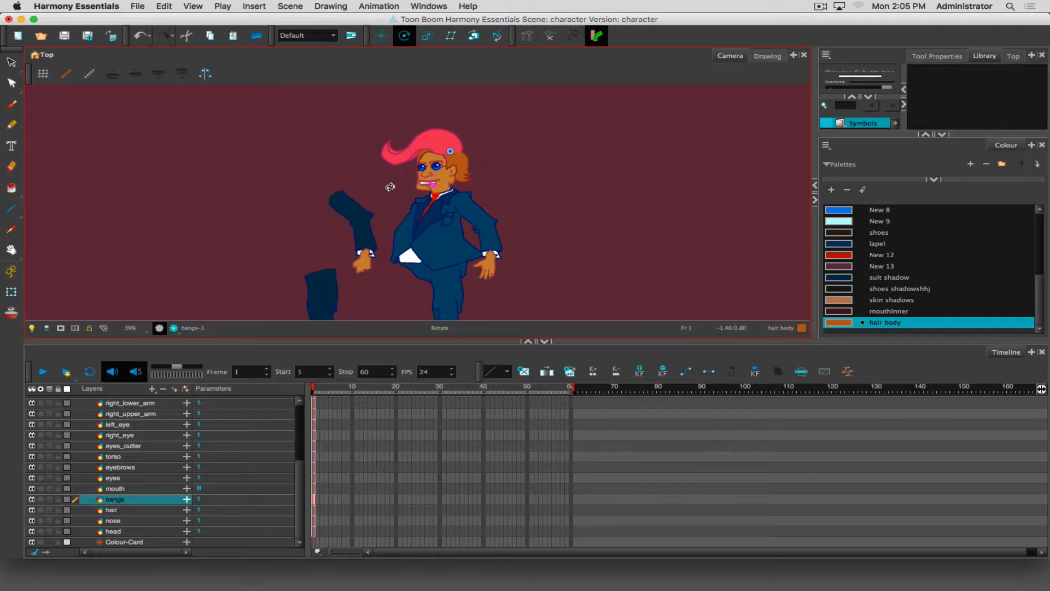
{"action": "key", "text": "super+z"}
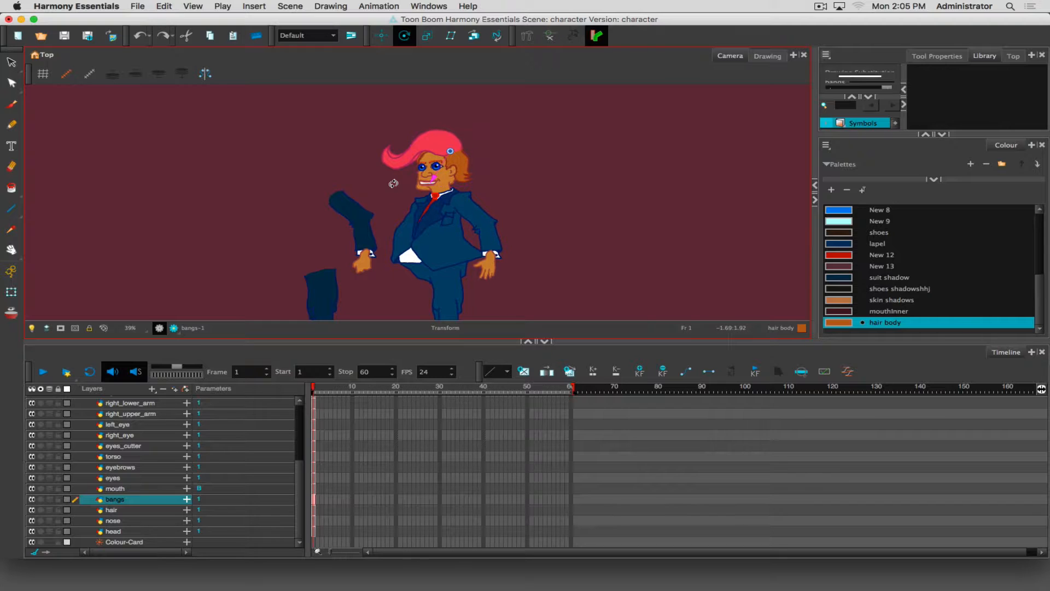
{"action": "key", "text": "Escape"}
Step: Move the back hair layer's pivot to the same spot at the base of the head as the head's pivot
{"action": "left_click", "coordinate": [459, 169]}
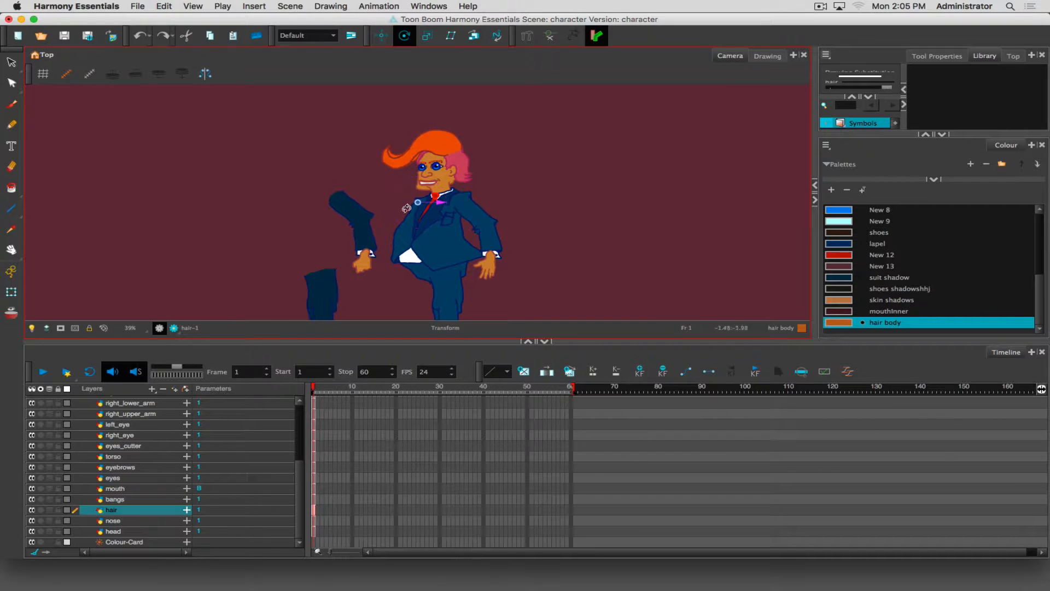
{"action": "left_click_drag", "start_coordinate": [418, 202], "coordinate": [441, 185]}
{"action": "key", "text": "Escape"}
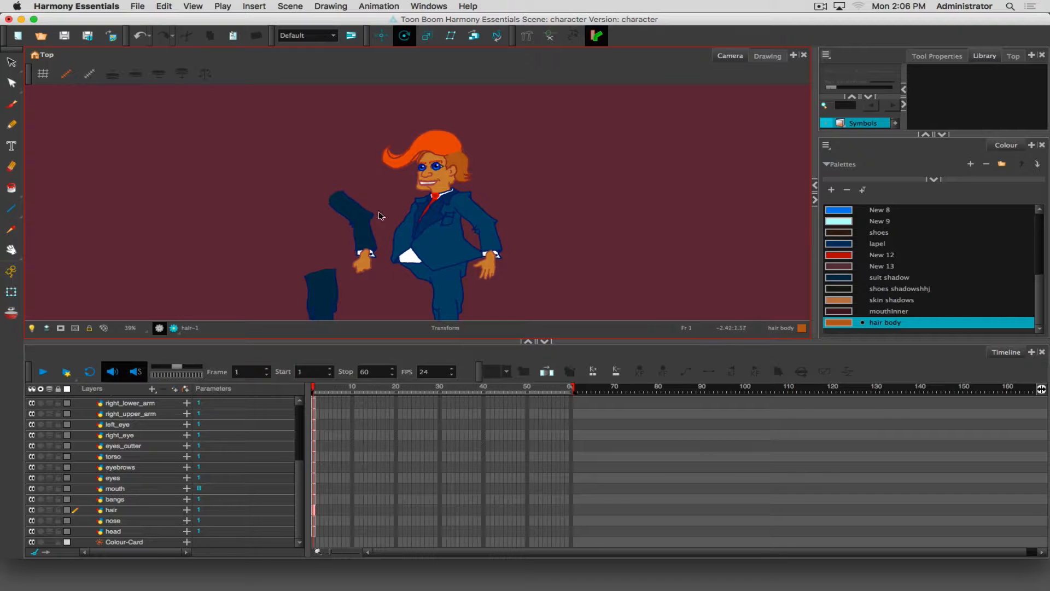
Step: Place the right upper leg's pivot at the hip and the right lower leg's pivot at the knee
{"action": "left_click_drag", "start_coordinate": [393, 274], "coordinate": [407, 230]}
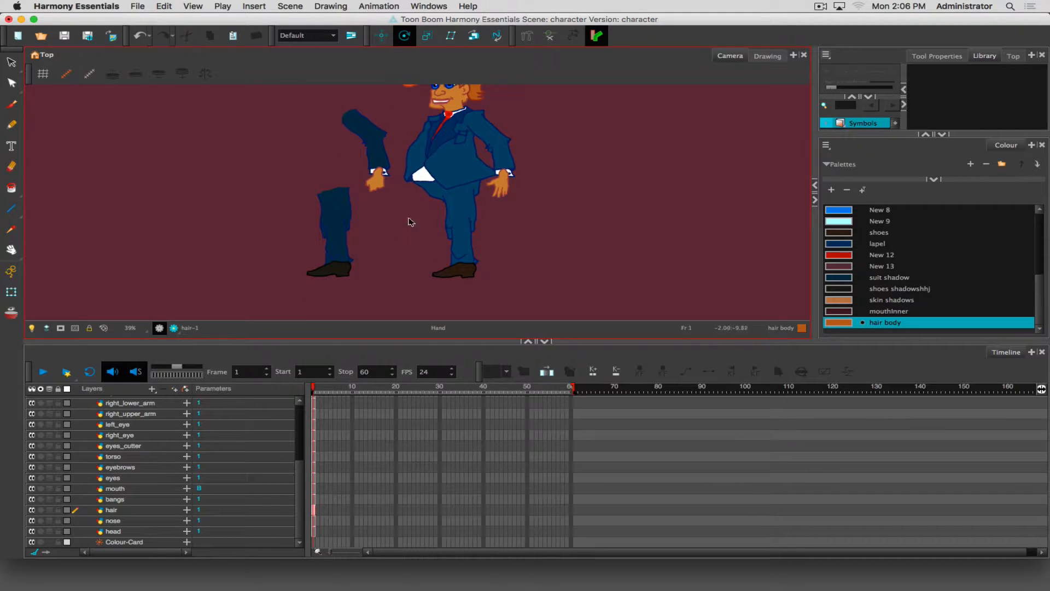
{"action": "left_click", "coordinate": [462, 216]}
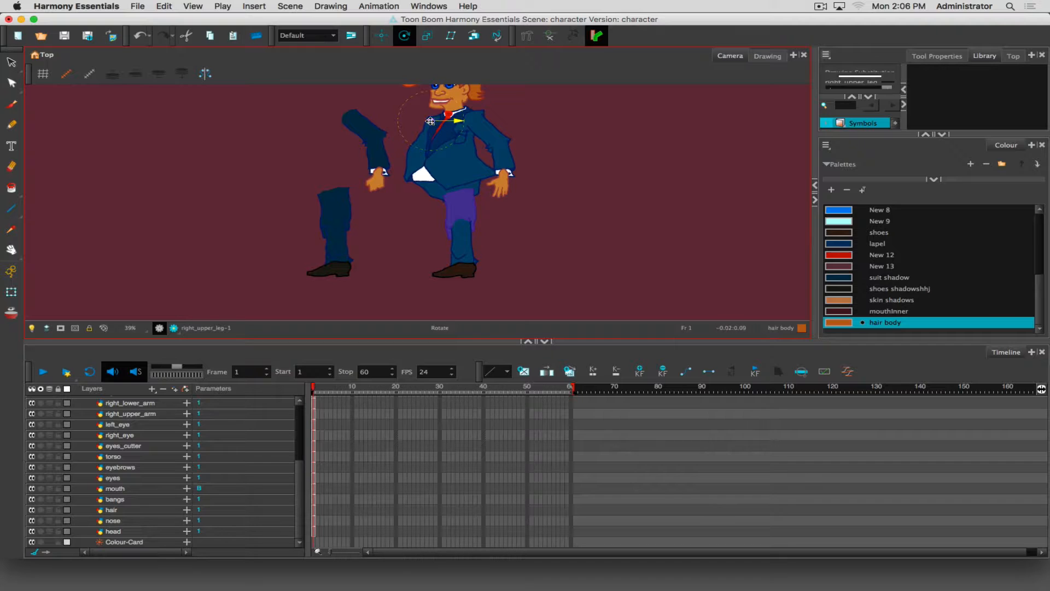
{"action": "left_click_drag", "start_coordinate": [431, 120], "coordinate": [461, 190]}
{"action": "left_click", "coordinate": [465, 230]}
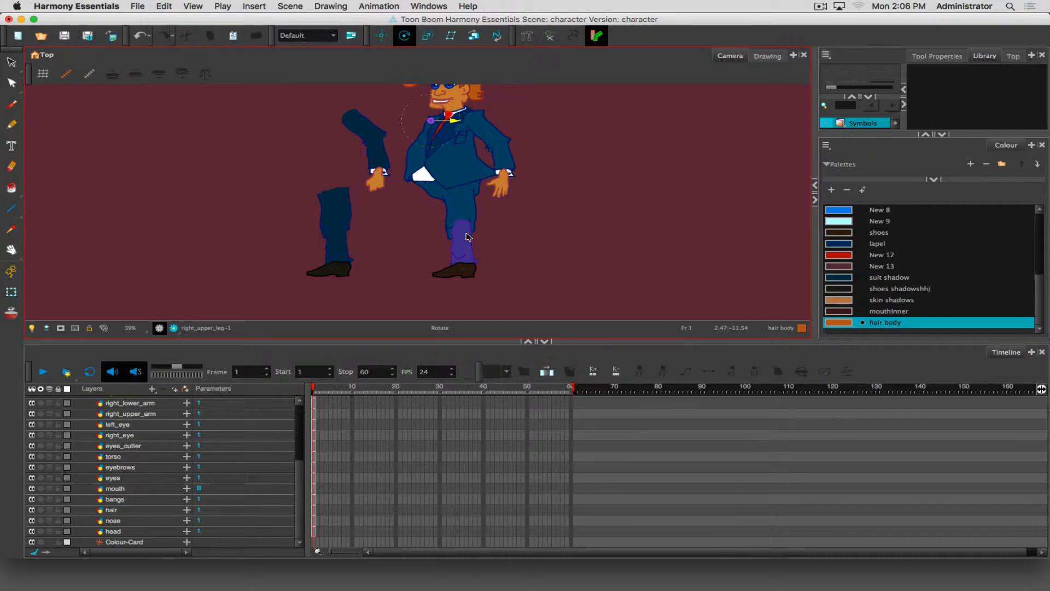
{"action": "left_click_drag", "start_coordinate": [431, 120], "coordinate": [462, 225]}
{"action": "key", "text": "Escape"}
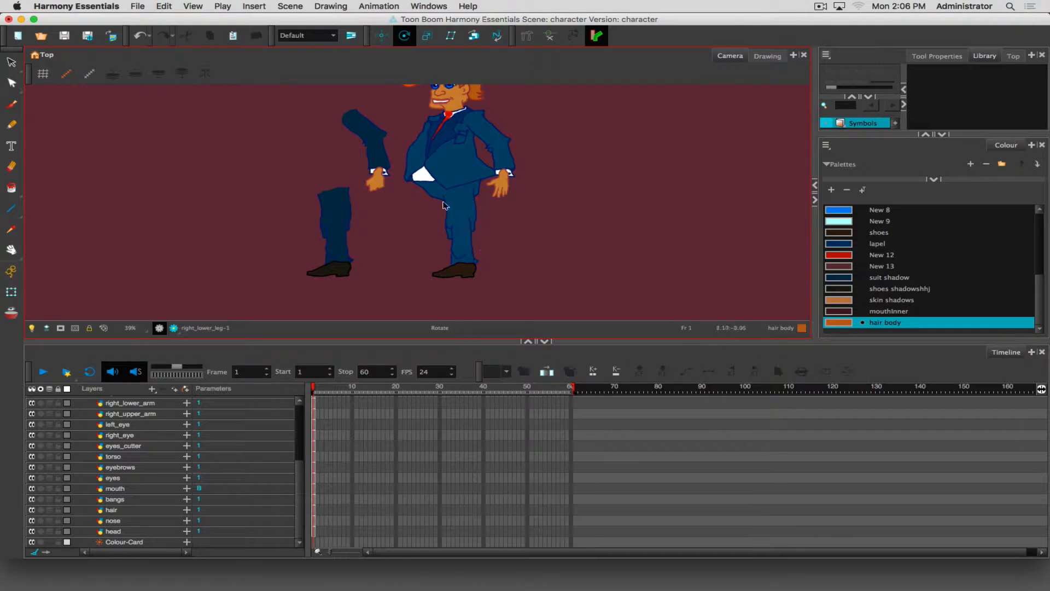
Step: Move the pivots of the right foot and the left foot to their ankles
{"action": "left_click", "coordinate": [459, 268]}
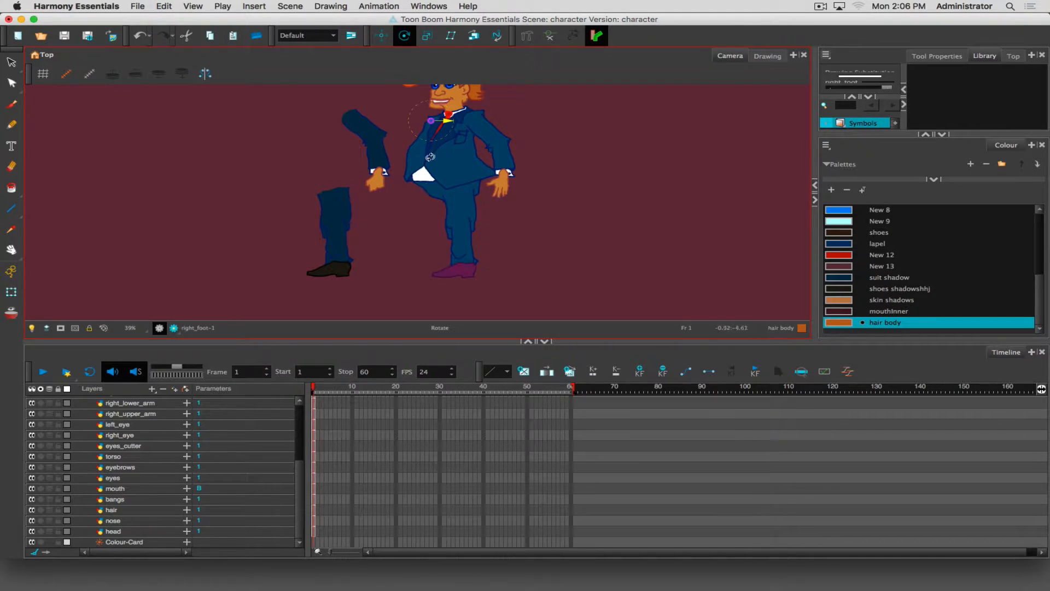
{"action": "left_click_drag", "start_coordinate": [459, 264], "coordinate": [462, 265]}
{"action": "left_click", "coordinate": [353, 247]}
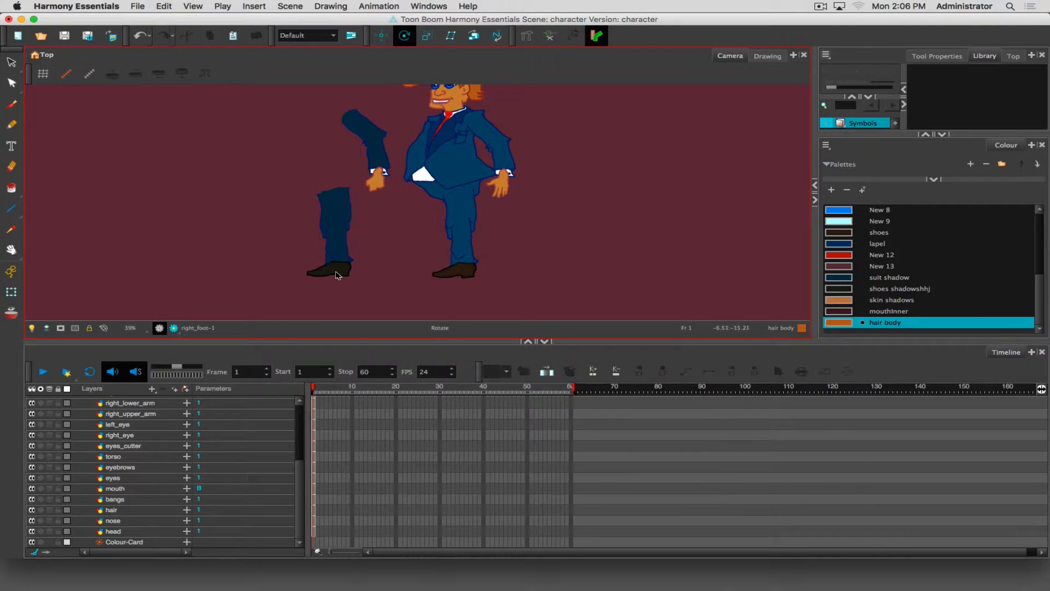
{"action": "left_click", "coordinate": [338, 272]}
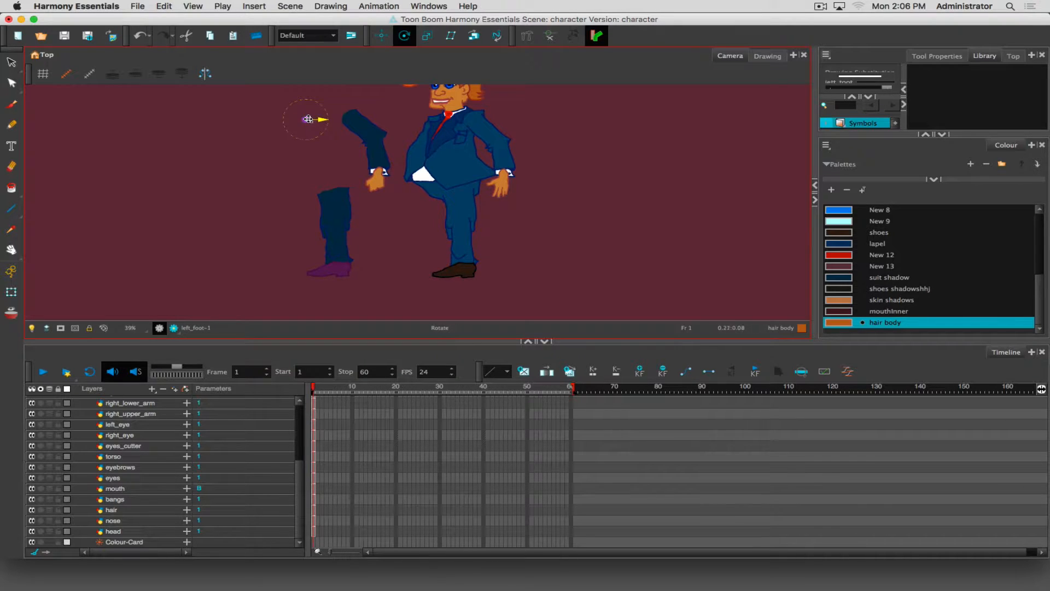
{"action": "left_click_drag", "start_coordinate": [305, 120], "coordinate": [337, 265]}
Step: Place the left lower leg's pivot at the knee and the left upper leg's pivot at the hip
{"action": "left_click", "coordinate": [336, 229]}
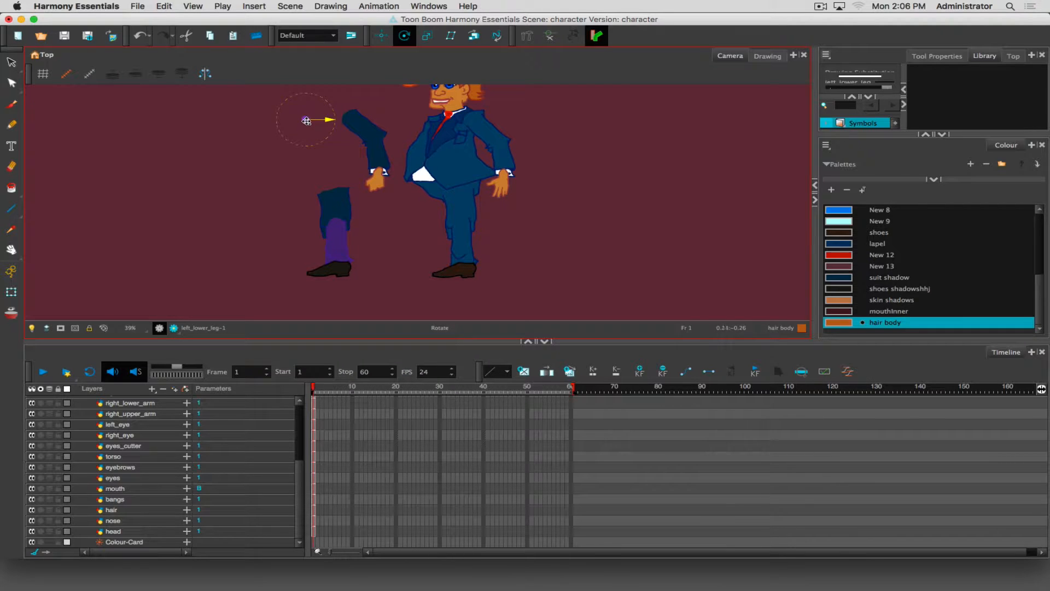
{"action": "left_click_drag", "start_coordinate": [305, 119], "coordinate": [342, 219]}
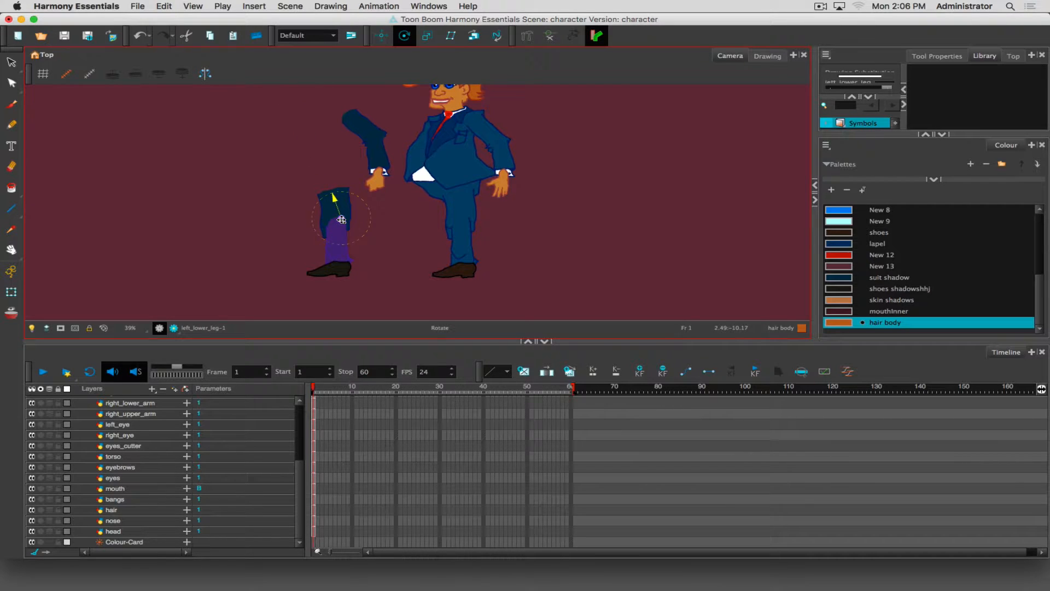
{"action": "left_click", "coordinate": [307, 195]}
{"action": "left_click", "coordinate": [337, 188]}
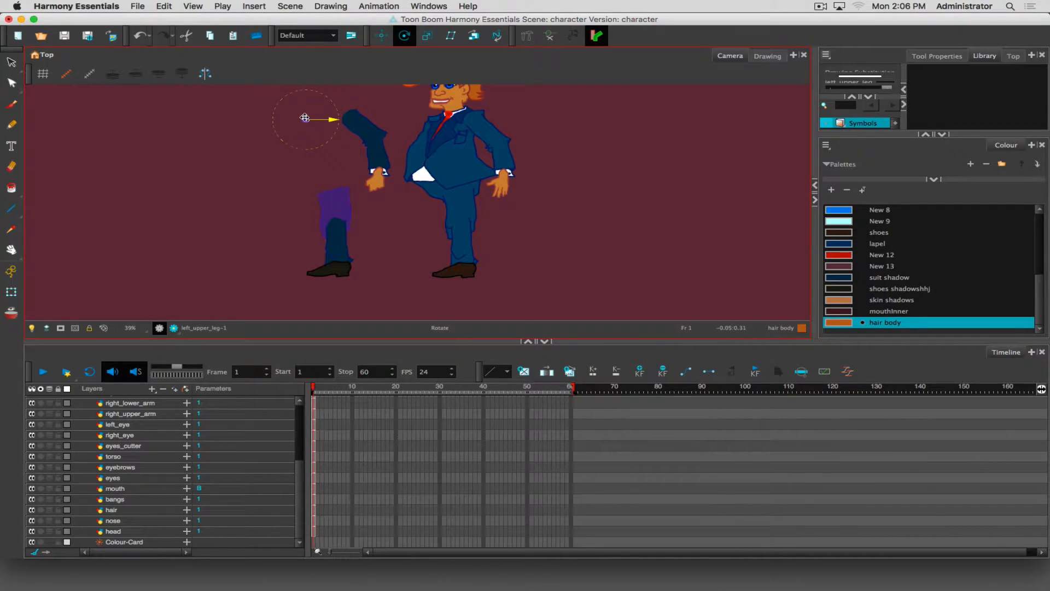
{"action": "left_click_drag", "start_coordinate": [305, 120], "coordinate": [332, 189]}
{"action": "key", "text": "Escape"}
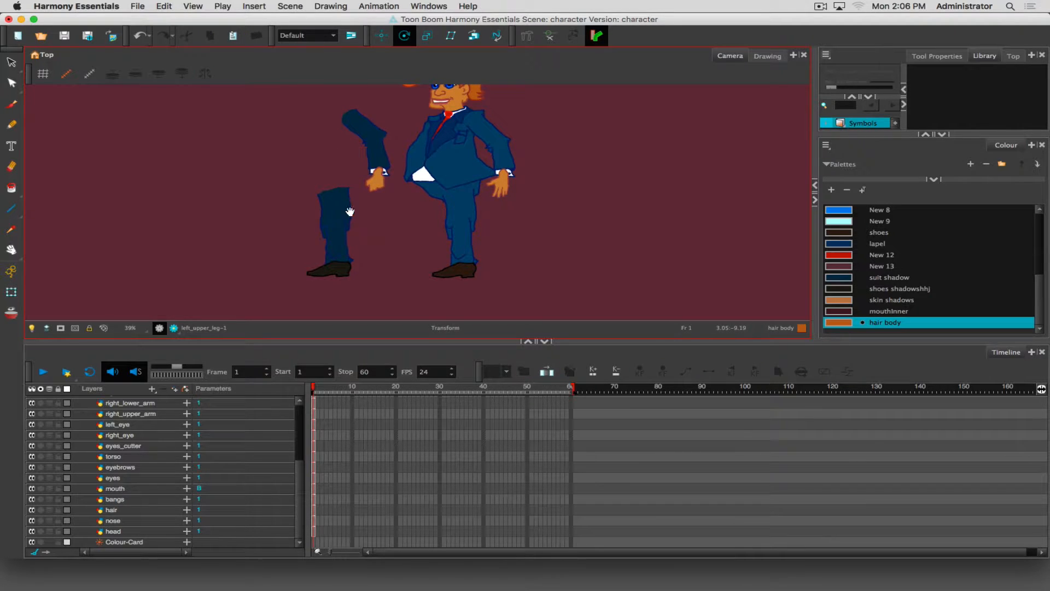
Step: Check the pivot positions of the left leg parts, the foot, the separated arm and the left eye
{"action": "left_click_drag", "start_coordinate": [347, 206], "coordinate": [315, 236]}
{"action": "left_click", "coordinate": [298, 233]}
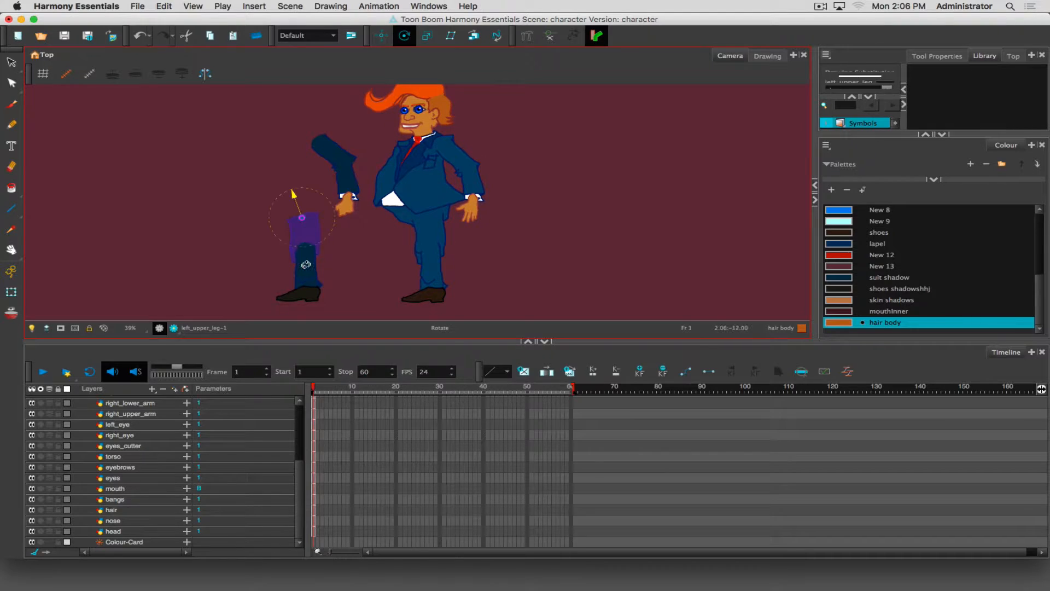
{"action": "key", "text": "Escape"}
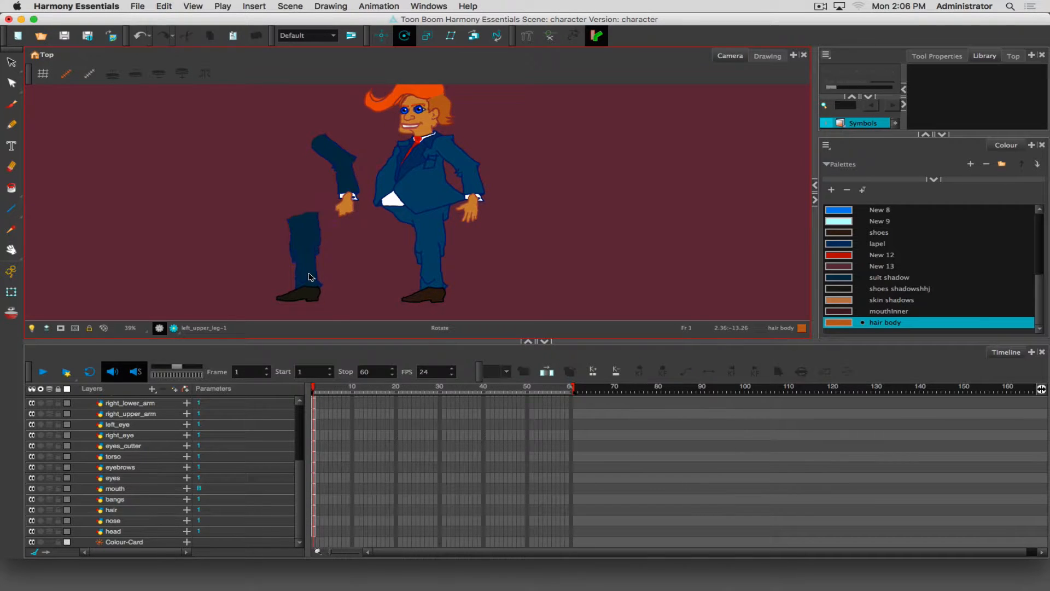
{"action": "left_click", "coordinate": [309, 277]}
{"action": "key", "text": "Escape"}
{"action": "left_click", "coordinate": [307, 296]}
{"action": "left_click", "coordinate": [348, 181]}
{"action": "left_click", "coordinate": [335, 150]}
{"action": "key", "text": "Escape"}
{"action": "left_click", "coordinate": [406, 113]}
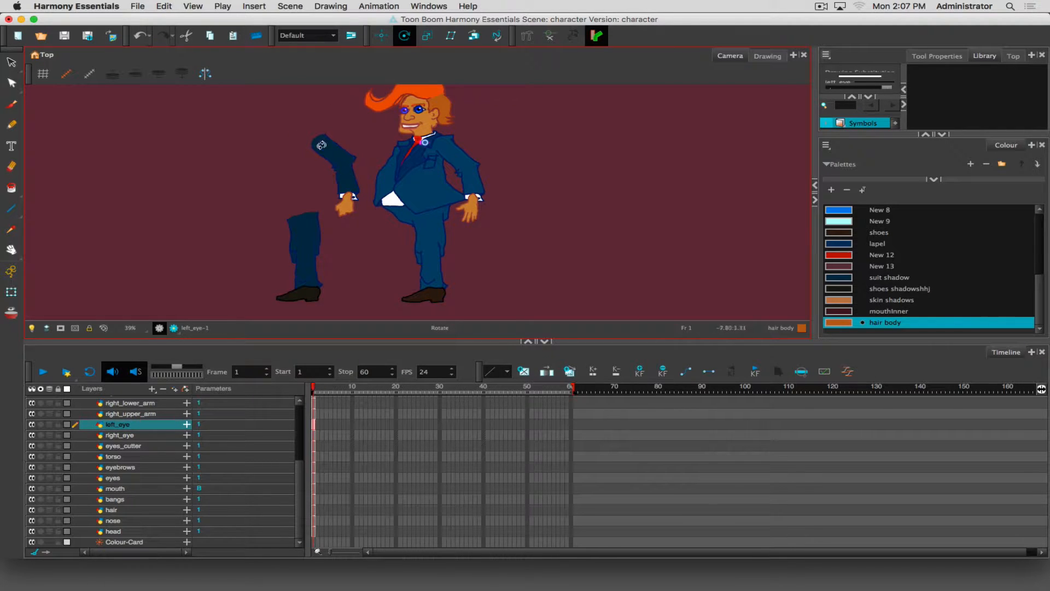
{"action": "key", "text": "space"}
{"action": "left_click_drag", "start_coordinate": [345, 178], "coordinate": [343, 220]}
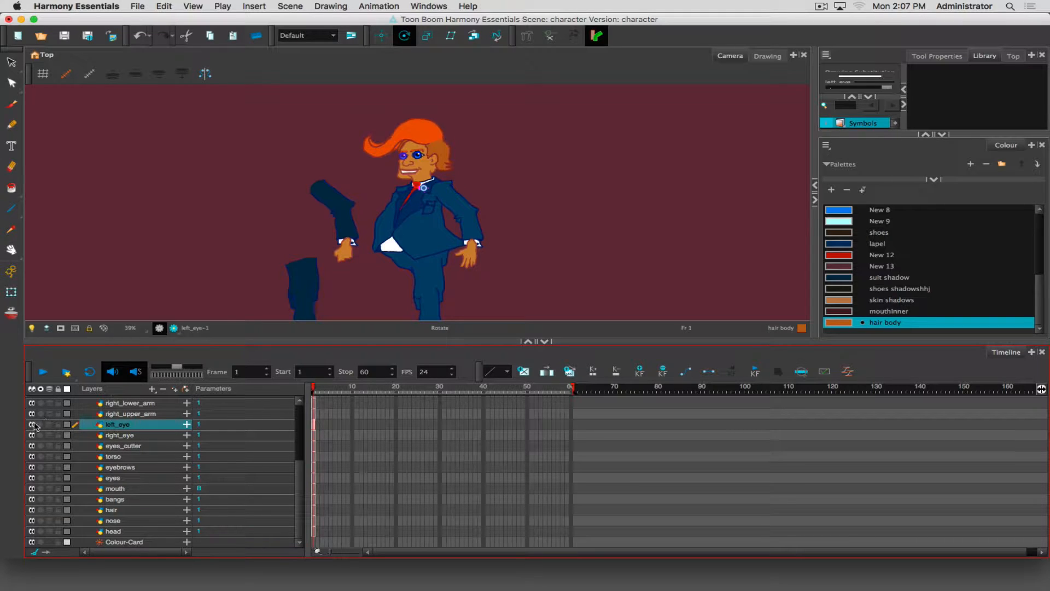
Step: Hide the left_eye, right_eye, eyes and eyes_cutter layers to inspect the eye setup, and show them all again
{"action": "left_click_drag", "start_coordinate": [34, 426], "coordinate": [32, 436]}
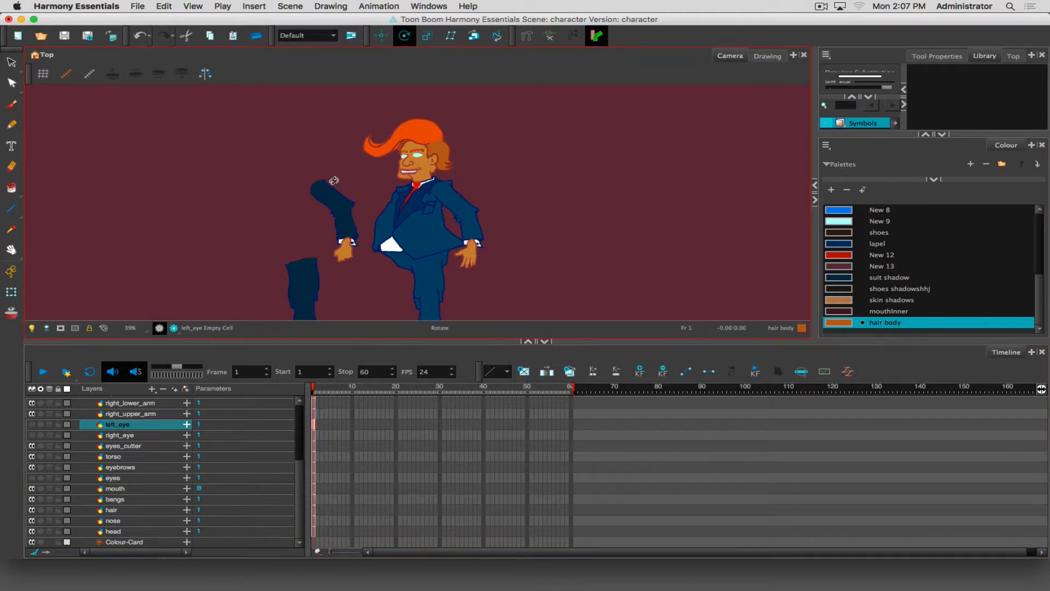
{"action": "left_click", "coordinate": [33, 448]}
{"action": "left_click", "coordinate": [34, 447]}
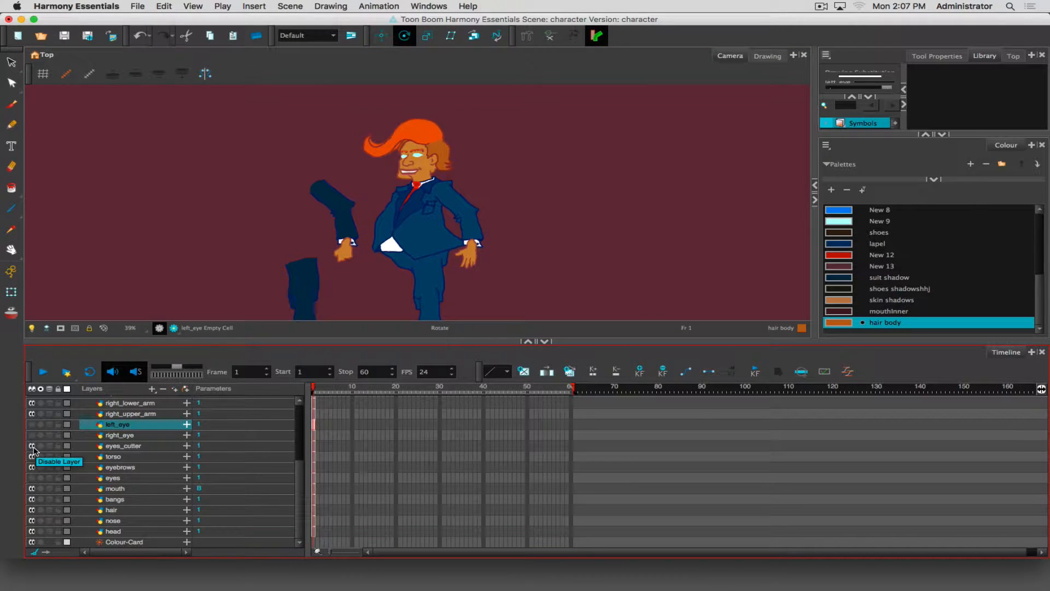
{"action": "left_click", "coordinate": [33, 447]}
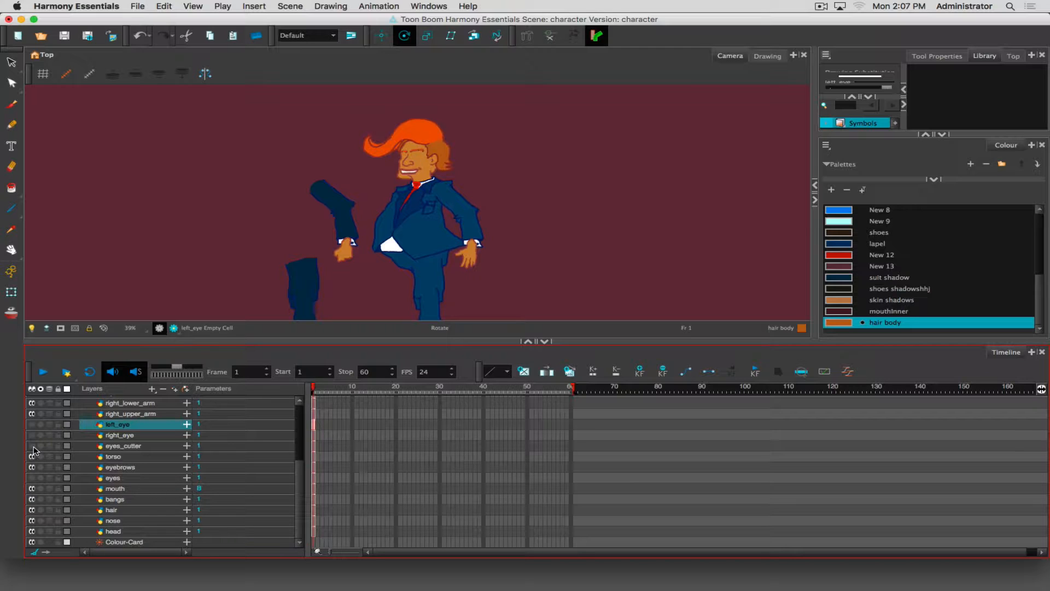
{"action": "left_click", "coordinate": [33, 448]}
{"action": "left_click", "coordinate": [32, 478]}
{"action": "left_click", "coordinate": [32, 434]}
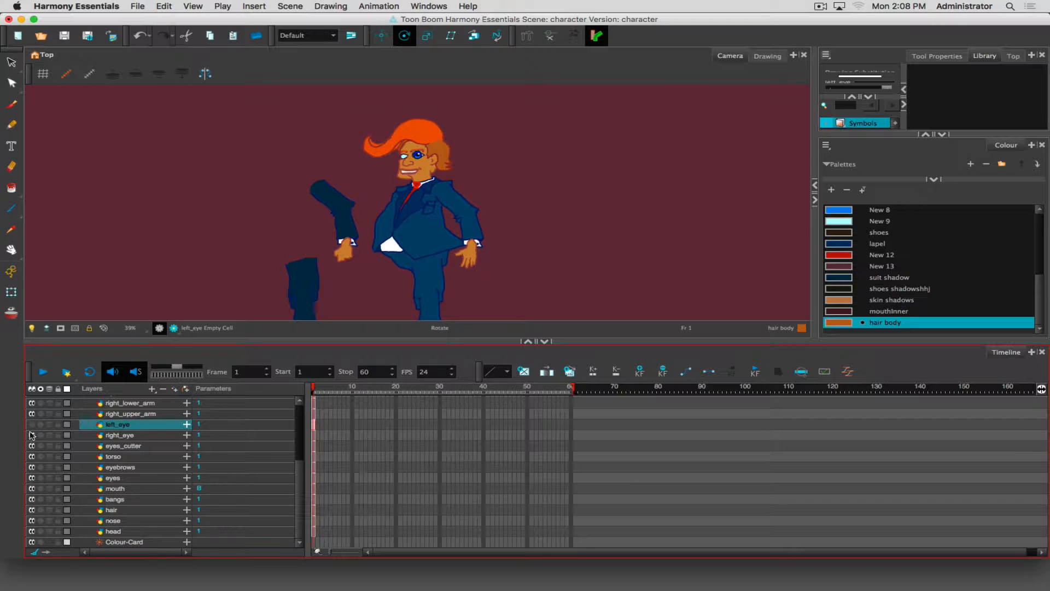
{"action": "left_click", "coordinate": [32, 424]}
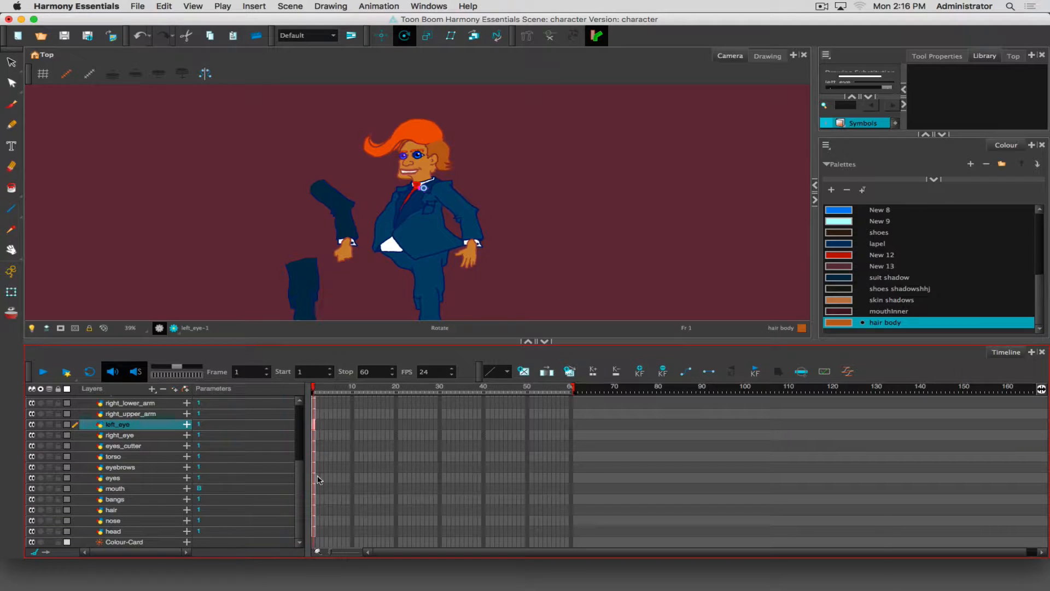
Step: Parent the left_foot layer to left_lower_leg, and left_lower_leg to left_upper_leg
{"action": "scroll", "coordinate": [300, 484], "scroll_direction": "up", "scroll_amount": 5}
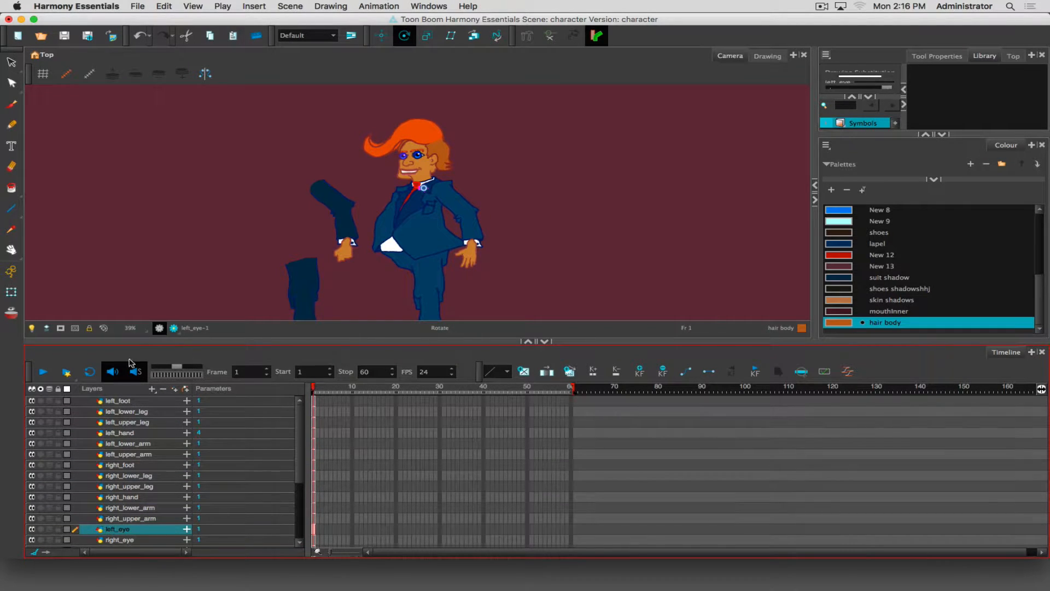
{"action": "left_click", "coordinate": [116, 402]}
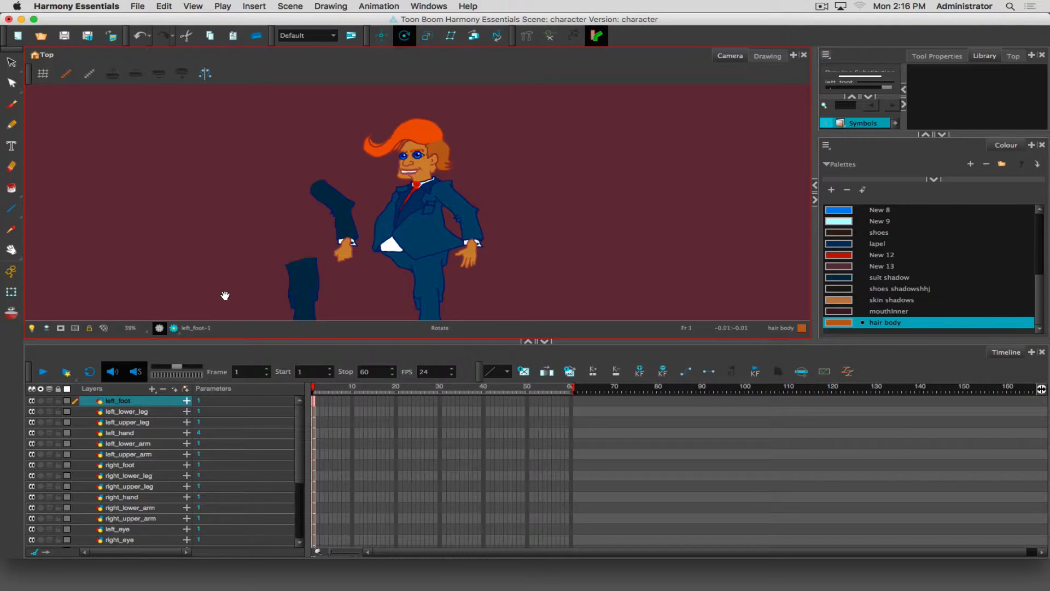
{"action": "left_click_drag", "start_coordinate": [239, 295], "coordinate": [270, 228]}
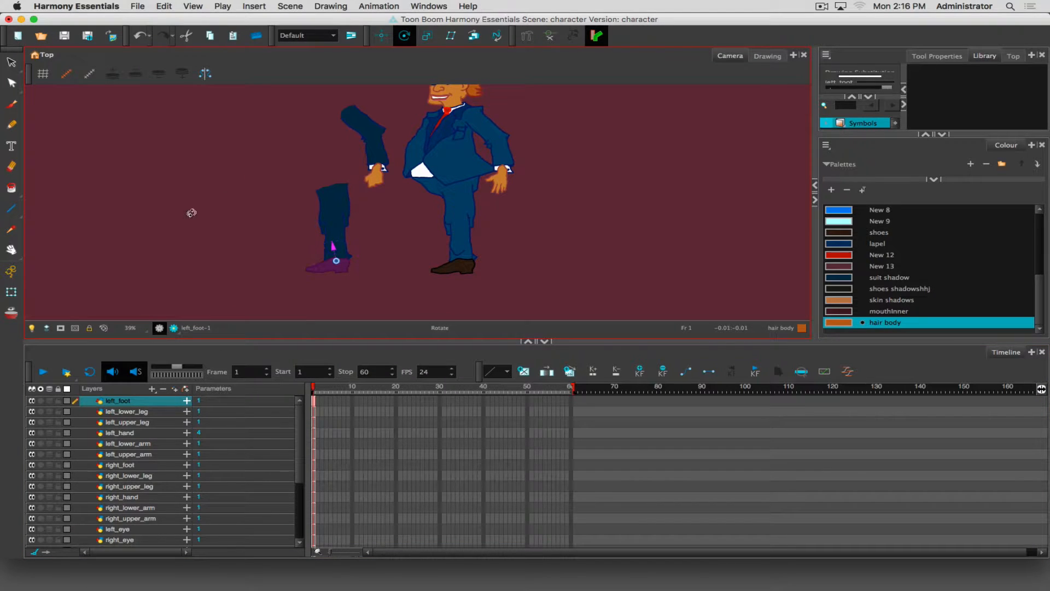
{"action": "left_click_drag", "start_coordinate": [254, 220], "coordinate": [284, 247]}
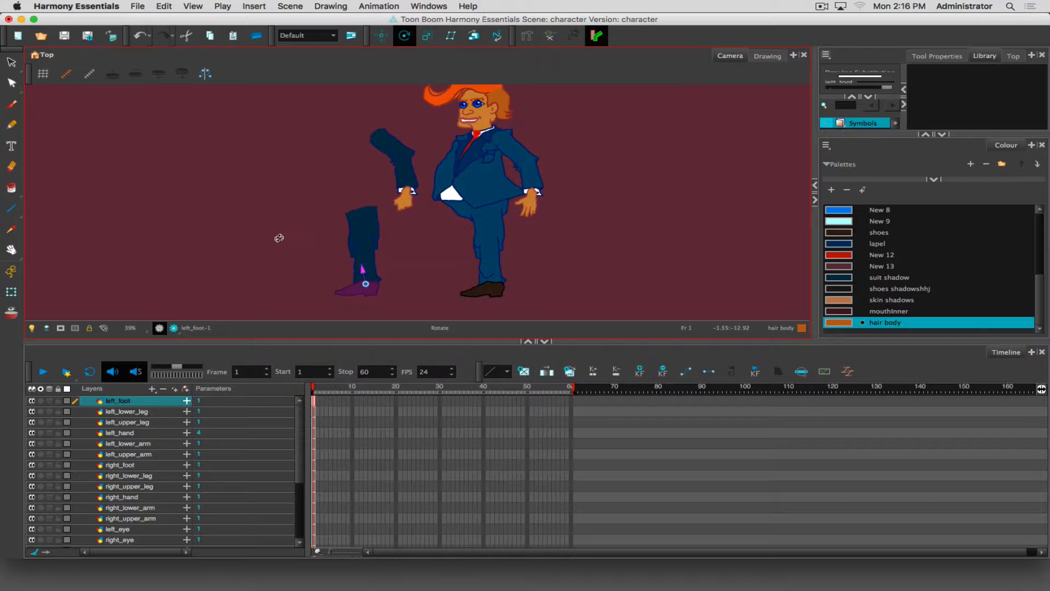
{"action": "scroll", "coordinate": [290, 237], "scroll_direction": "up", "scroll_amount": 3}
{"action": "scroll", "coordinate": [293, 239], "scroll_direction": "down", "scroll_amount": 3}
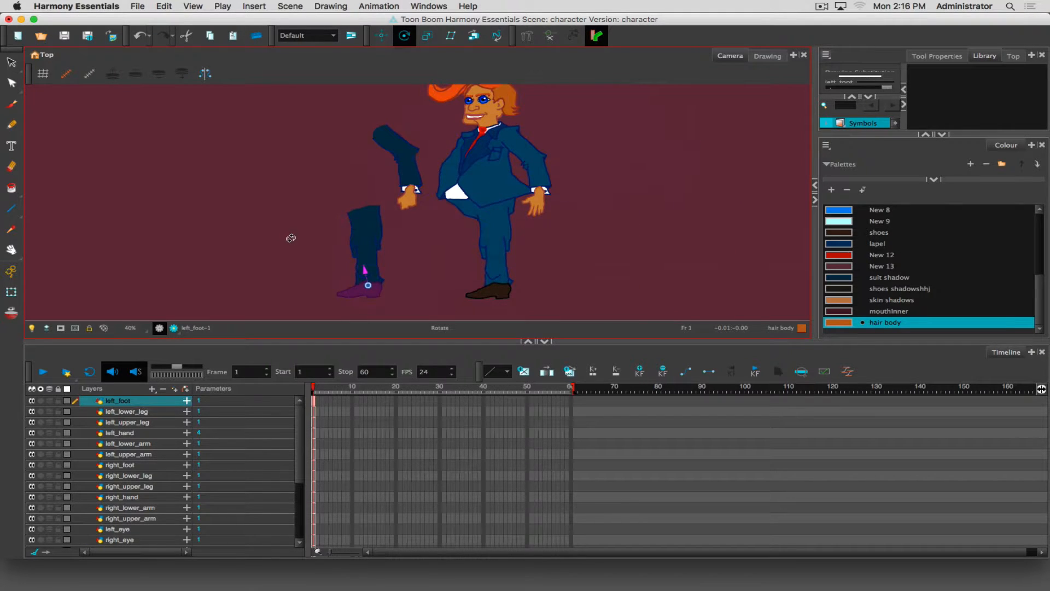
{"action": "scroll", "coordinate": [275, 232], "scroll_direction": "down", "scroll_amount": 2}
{"action": "scroll", "coordinate": [279, 233], "scroll_direction": "up", "scroll_amount": 3}
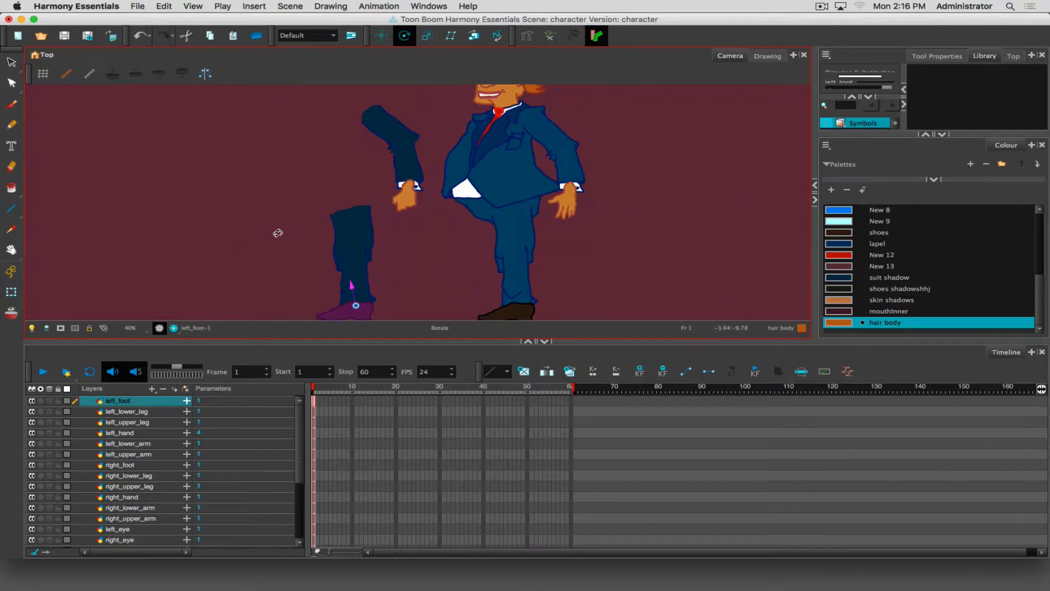
{"action": "scroll", "coordinate": [277, 233], "scroll_direction": "down", "scroll_amount": 2}
{"action": "key", "text": "space"}
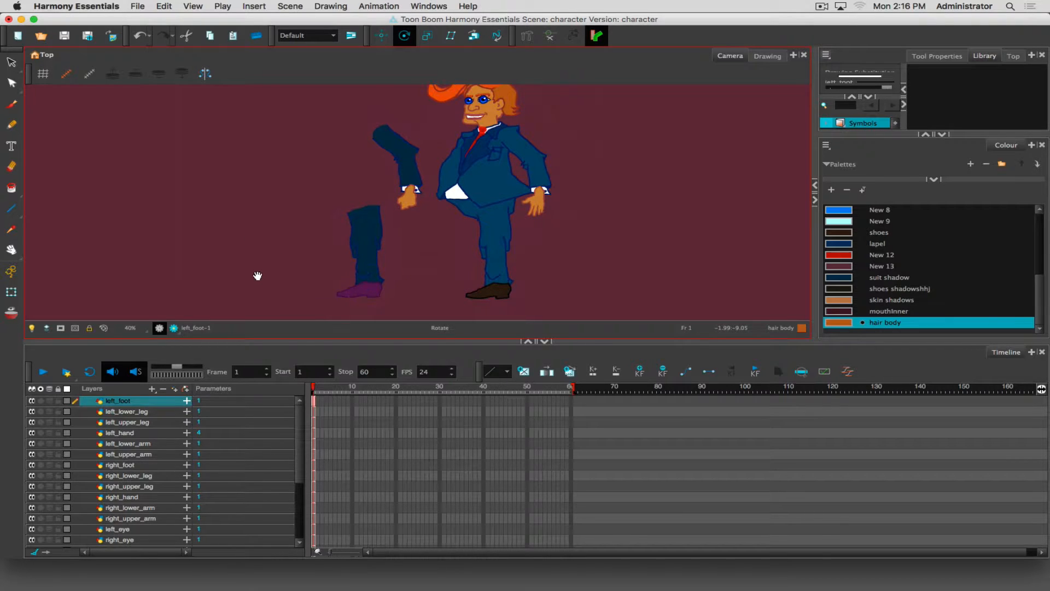
{"action": "left_click_drag", "start_coordinate": [256, 269], "coordinate": [251, 250]}
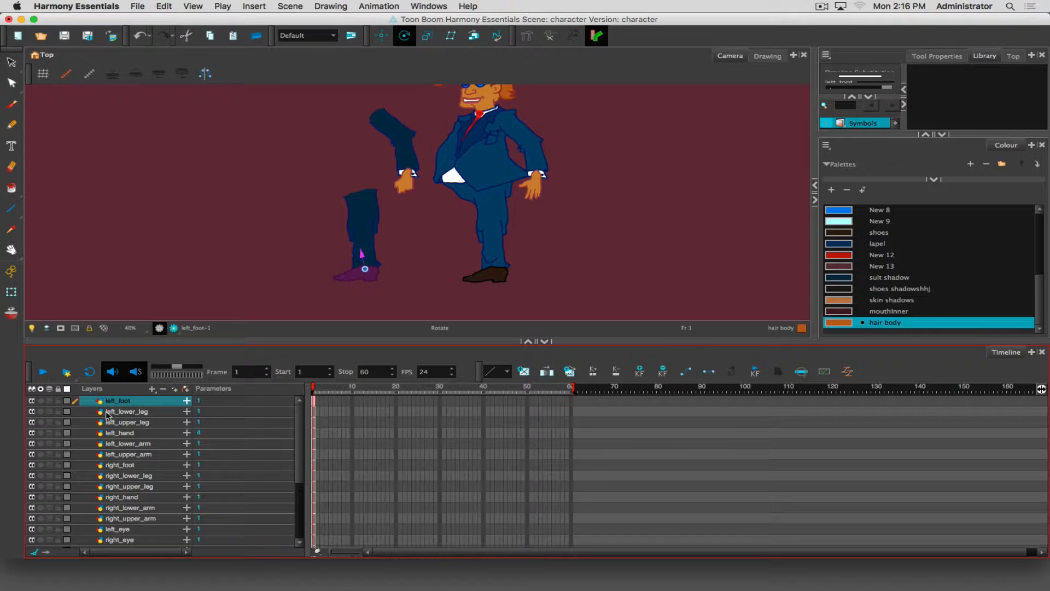
{"action": "left_click", "coordinate": [117, 414]}
{"action": "left_click_drag", "start_coordinate": [122, 421], "coordinate": [131, 428]}
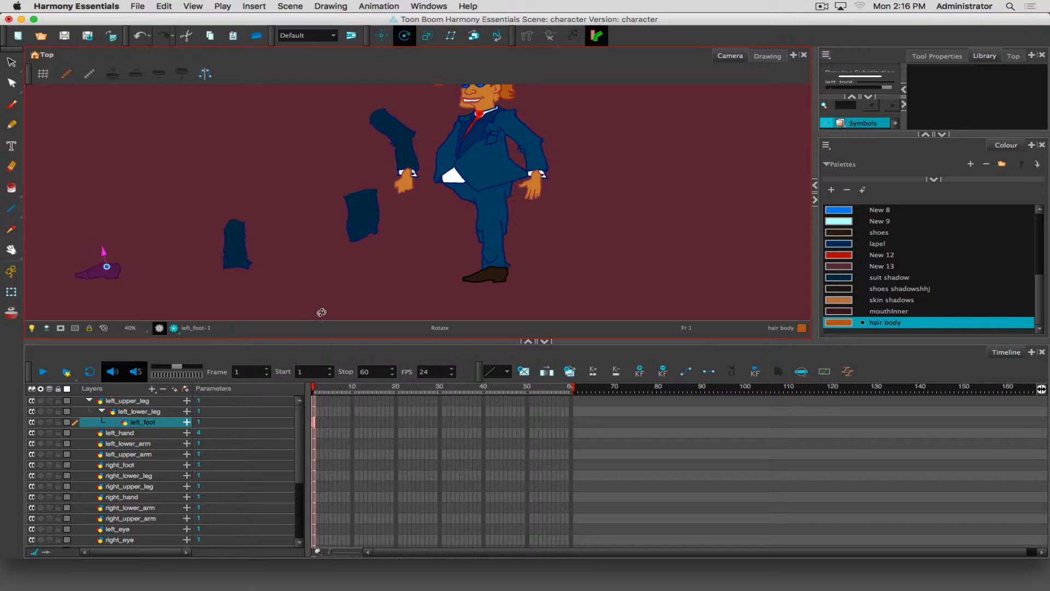
Step: Move the displaced left foot back to the ankle, and the lower leg with its foot back under the upper leg
{"action": "left_click", "coordinate": [8, 295]}
{"action": "left_click_drag", "start_coordinate": [92, 273], "coordinate": [219, 273]}
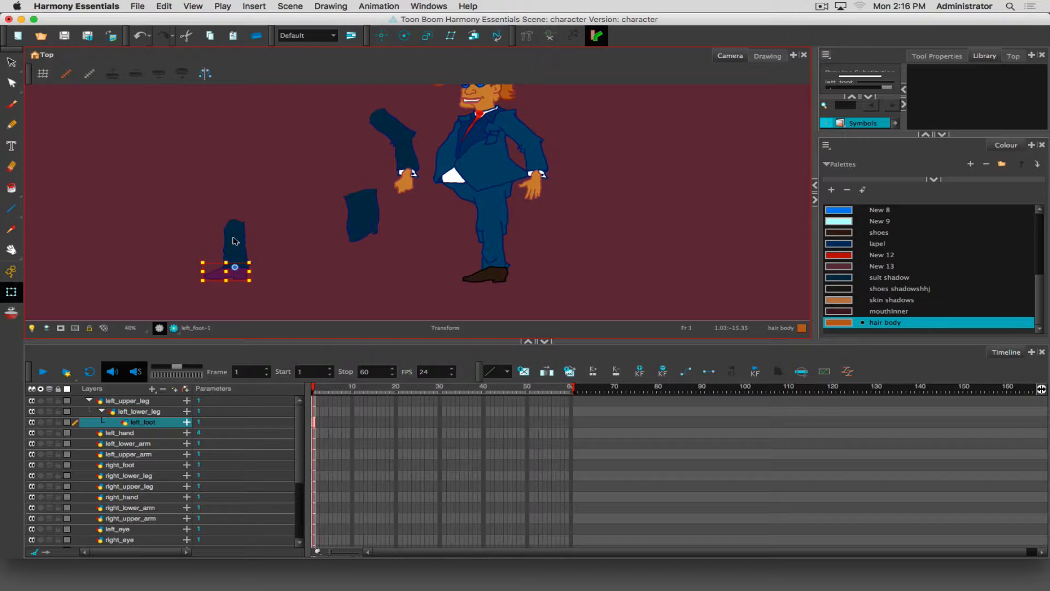
{"action": "left_click", "coordinate": [235, 241]}
{"action": "left_click_drag", "start_coordinate": [239, 256], "coordinate": [370, 266]}
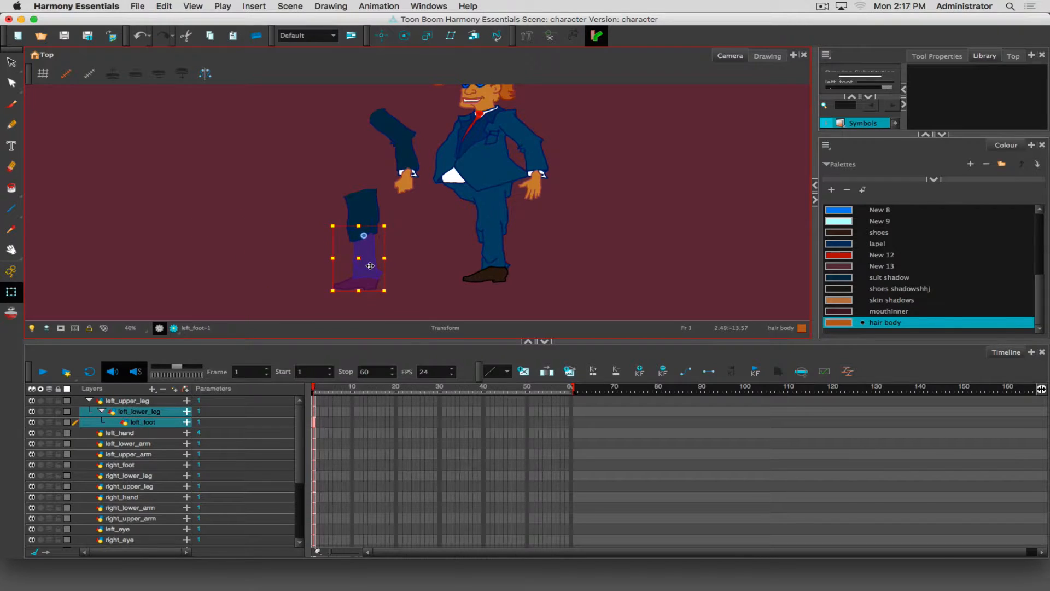
{"action": "left_click", "coordinate": [284, 253]}
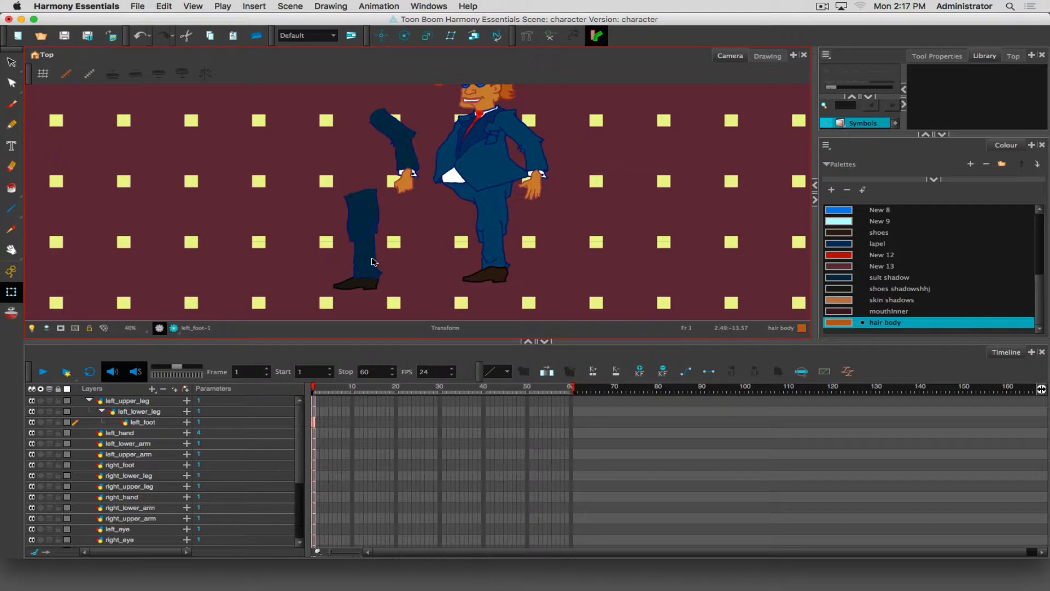
Step: Test the leg hierarchy by rotating the left upper leg forward at the hip and bending its lower leg and foot
{"action": "left_click", "coordinate": [366, 249]}
{"action": "left_click", "coordinate": [362, 207]}
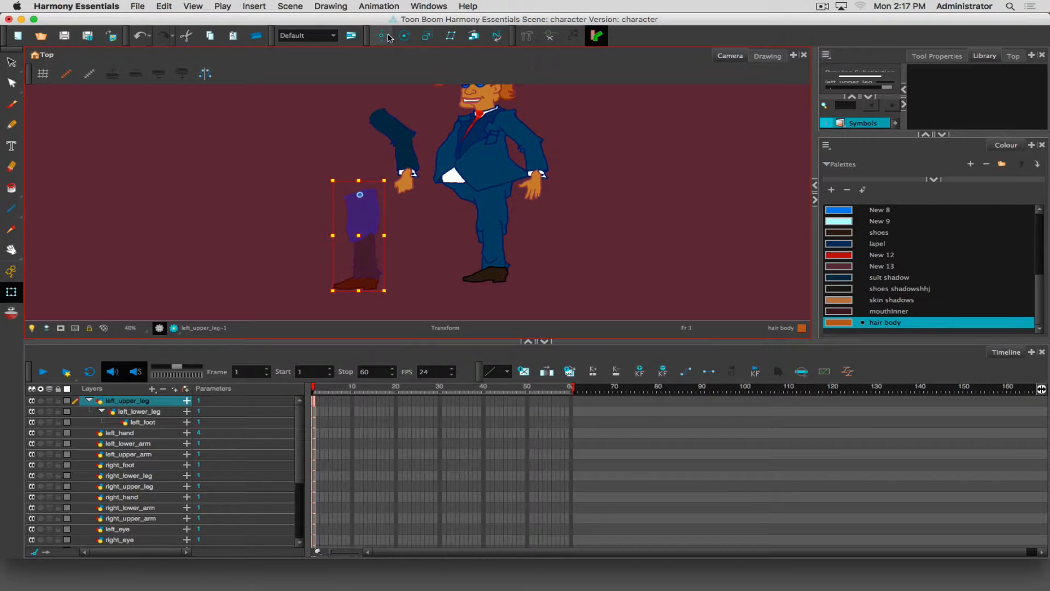
{"action": "left_click", "coordinate": [404, 36]}
{"action": "left_click_drag", "start_coordinate": [393, 284], "coordinate": [302, 256]}
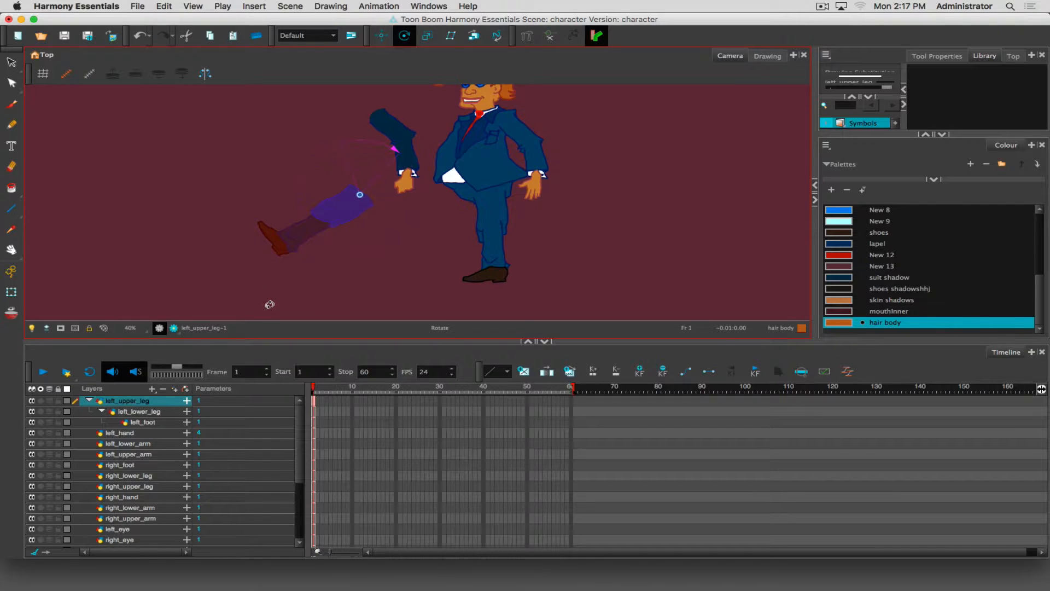
{"action": "key", "text": "b"}
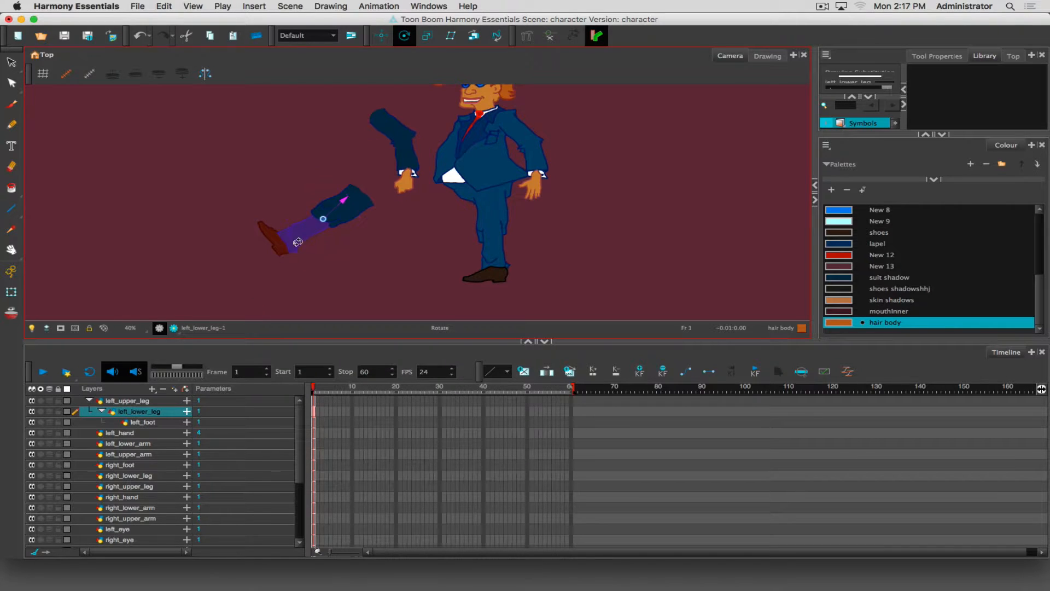
{"action": "left_click_drag", "start_coordinate": [297, 240], "coordinate": [321, 279]}
{"action": "key", "text": "b"}
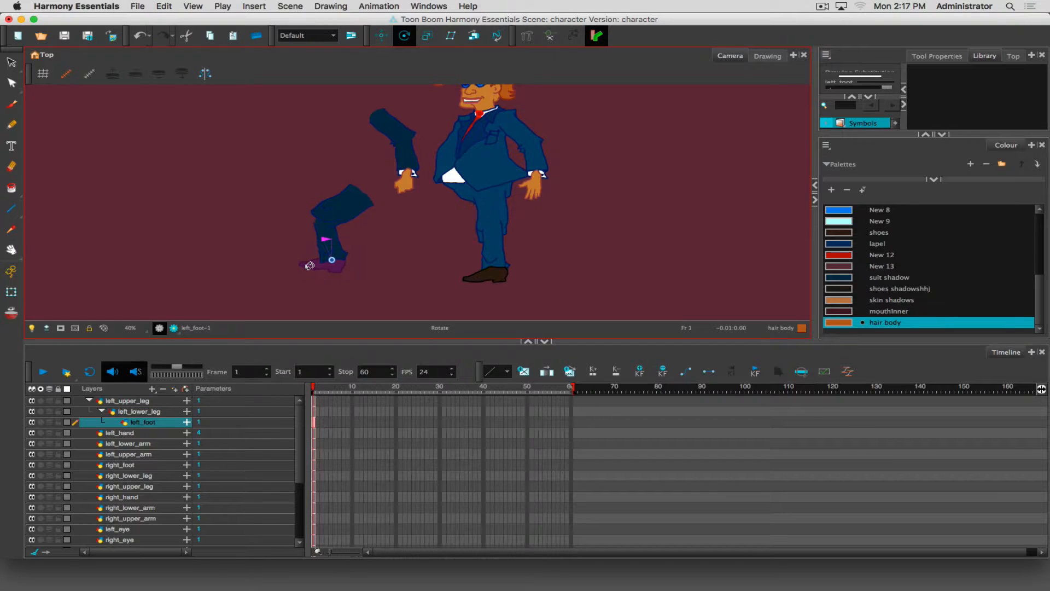
{"action": "left_click_drag", "start_coordinate": [312, 269], "coordinate": [307, 270]}
Step: Step between the parent and child leg layers, swinging the left lower leg forward and rotating the upper leg back toward upright
{"action": "key", "text": "shift+b"}
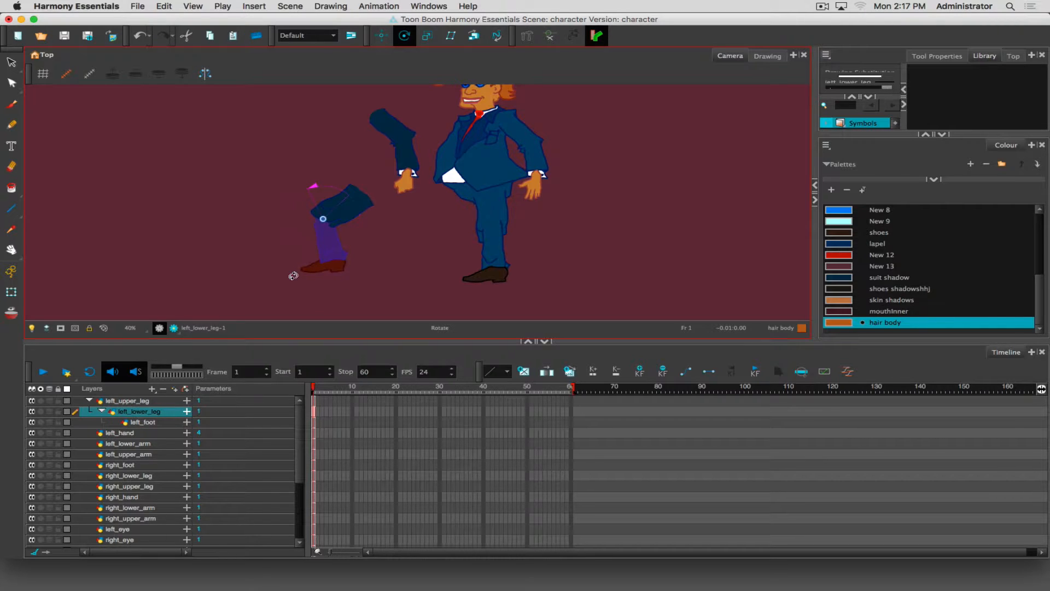
{"action": "left_click", "coordinate": [157, 415]}
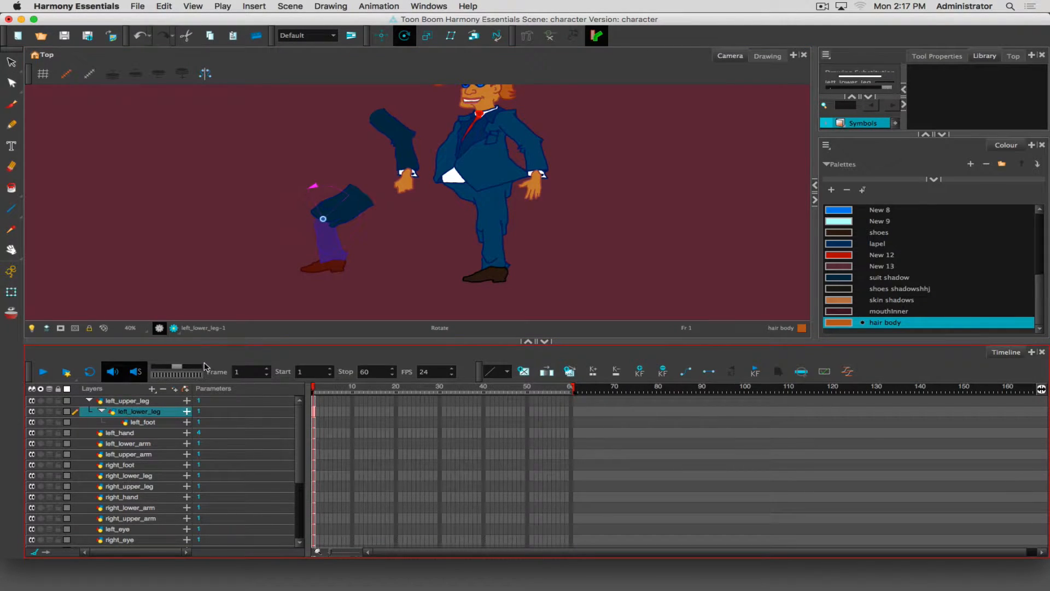
{"action": "key", "text": "shift+b"}
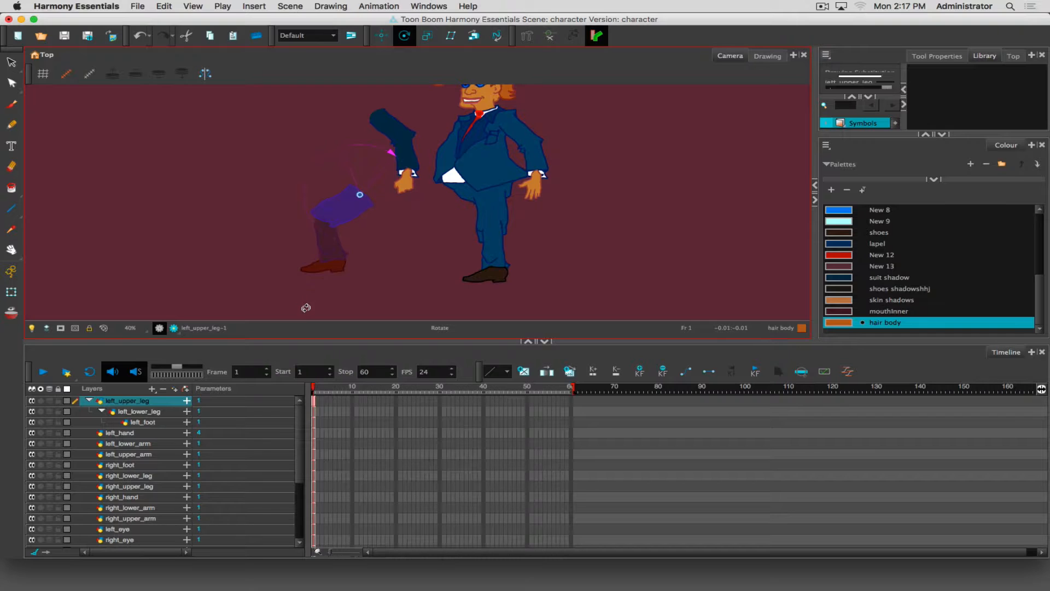
{"action": "key", "text": "shift+b"}
{"action": "left_click_drag", "start_coordinate": [306, 307], "coordinate": [279, 257]}
{"action": "key", "text": "shift+b"}
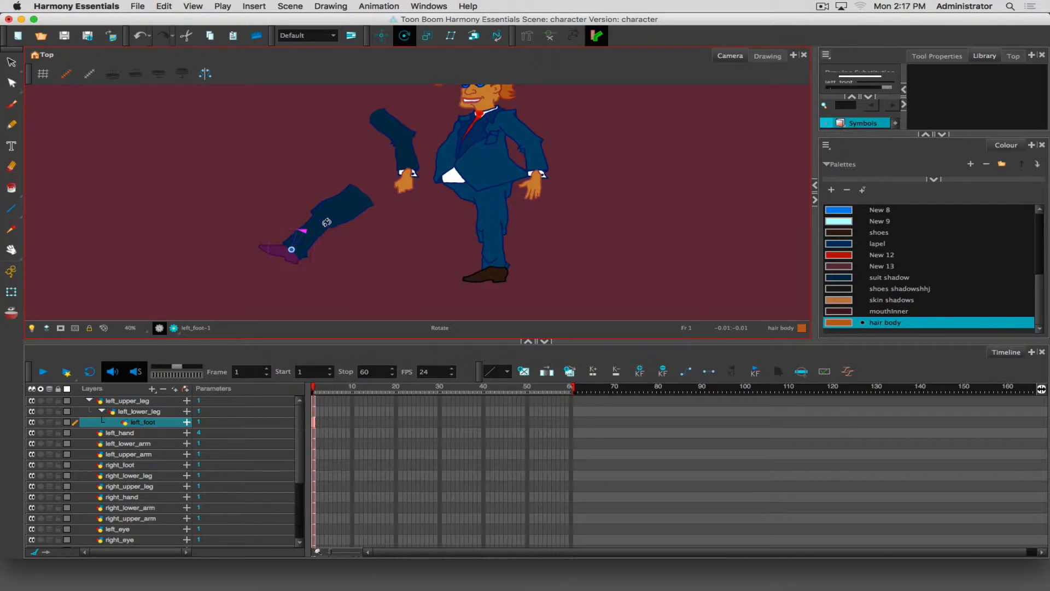
{"action": "key", "text": "b"}
{"action": "key", "text": "b"}
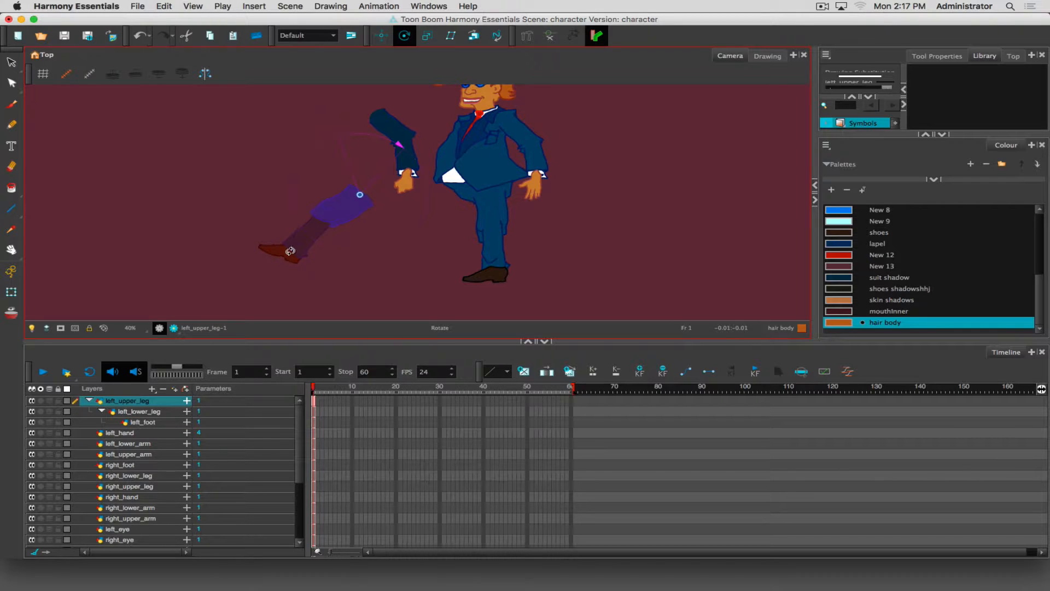
{"action": "left_click_drag", "start_coordinate": [290, 251], "coordinate": [348, 271]}
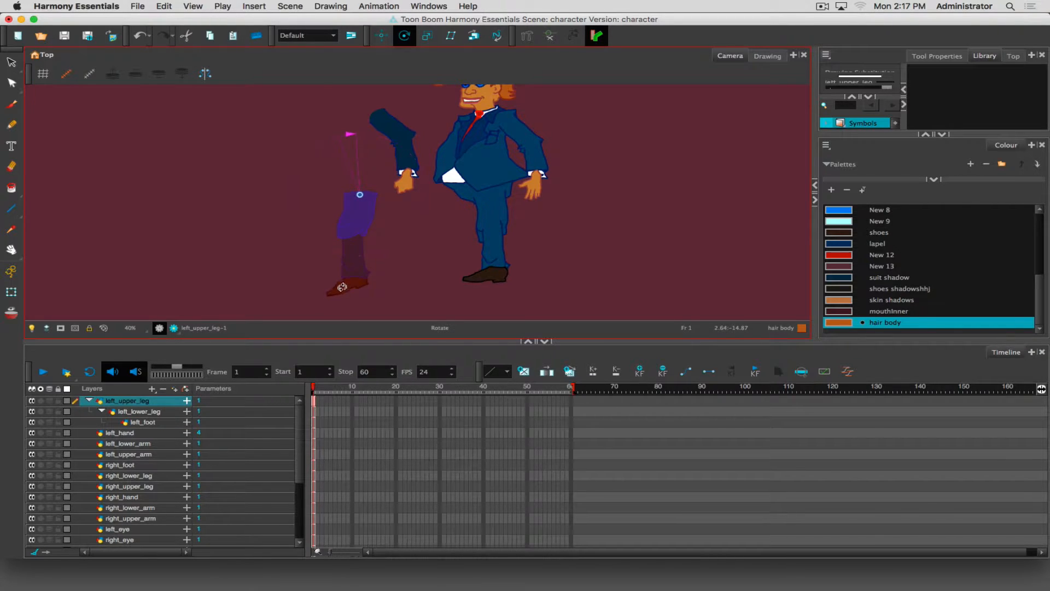
Step: Select the left foot at the end of the leg hierarchy and rotate it at the ankle until it is level
{"action": "key", "text": "b"}
{"action": "key", "text": "b"}
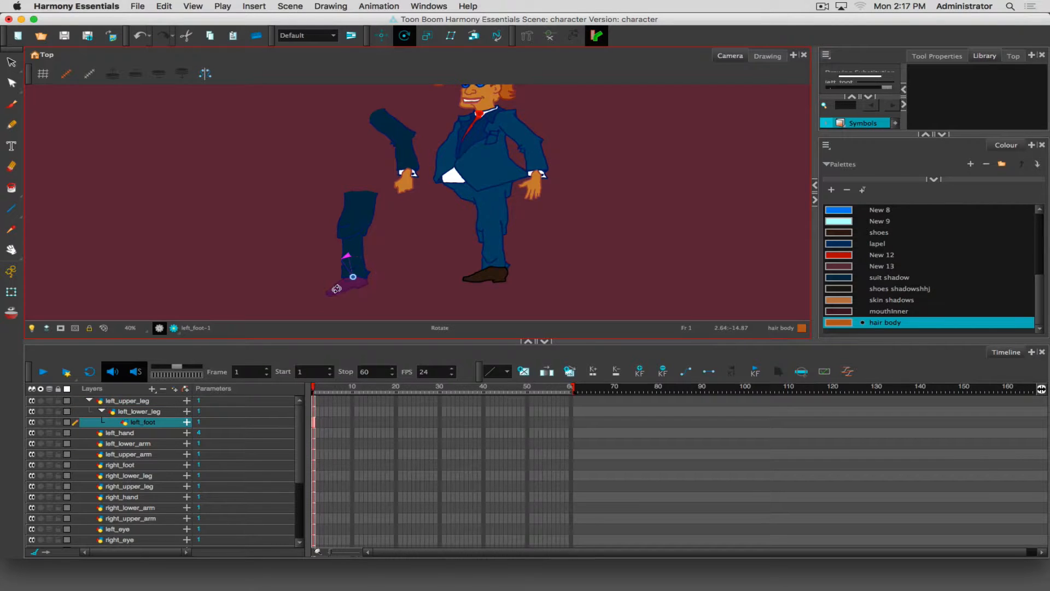
{"action": "left_click_drag", "start_coordinate": [336, 288], "coordinate": [332, 284]}
Step: Move the whole left leg under the torso by its left_upper_leg parent, undoing the move that displaced only the foot
{"action": "left_click", "coordinate": [381, 35]}
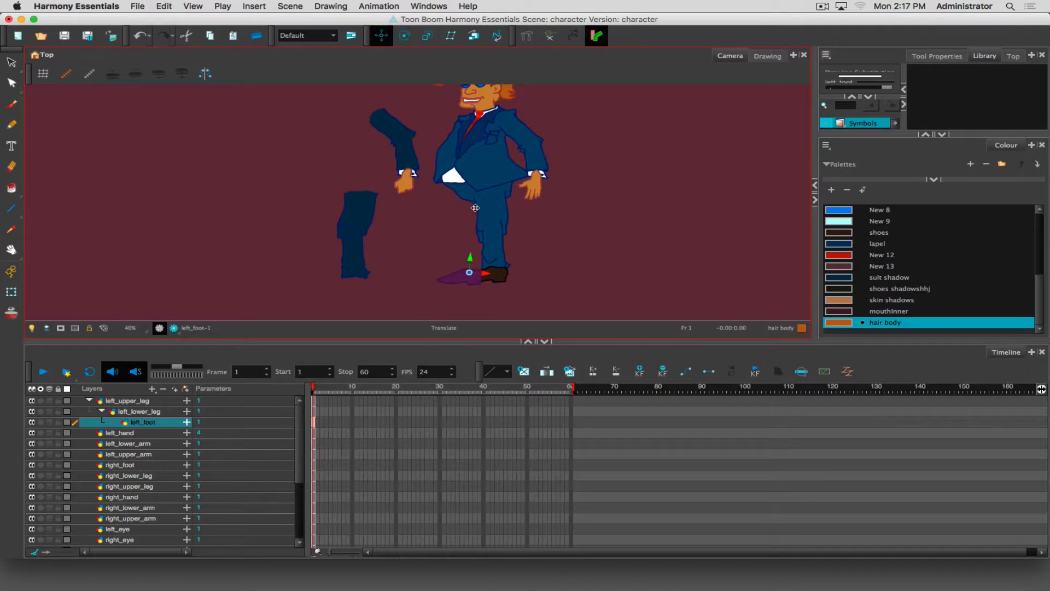
{"action": "key", "text": "shift+t"}
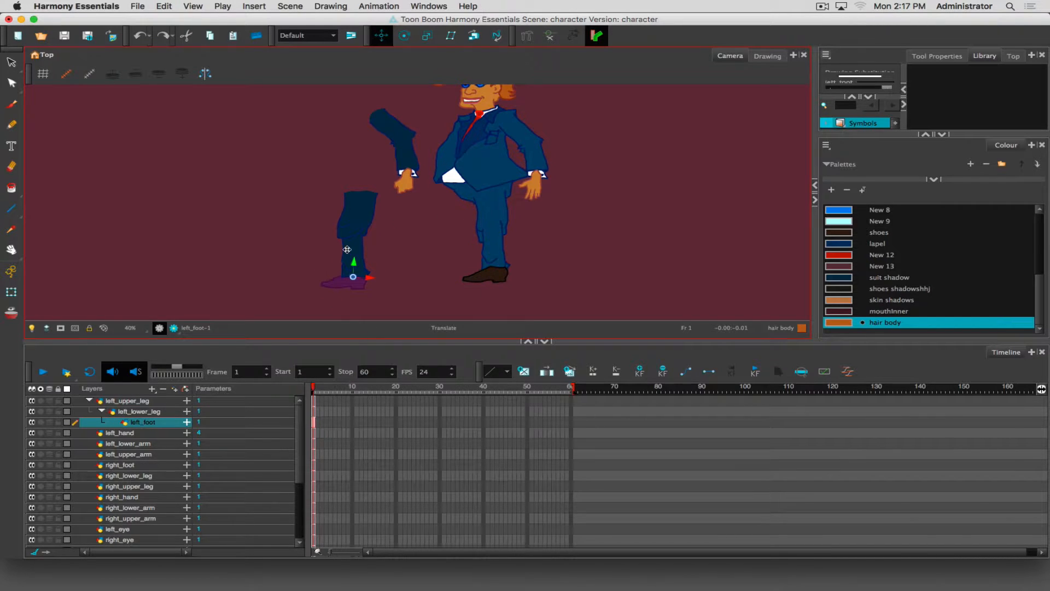
{"action": "key", "text": "b"}
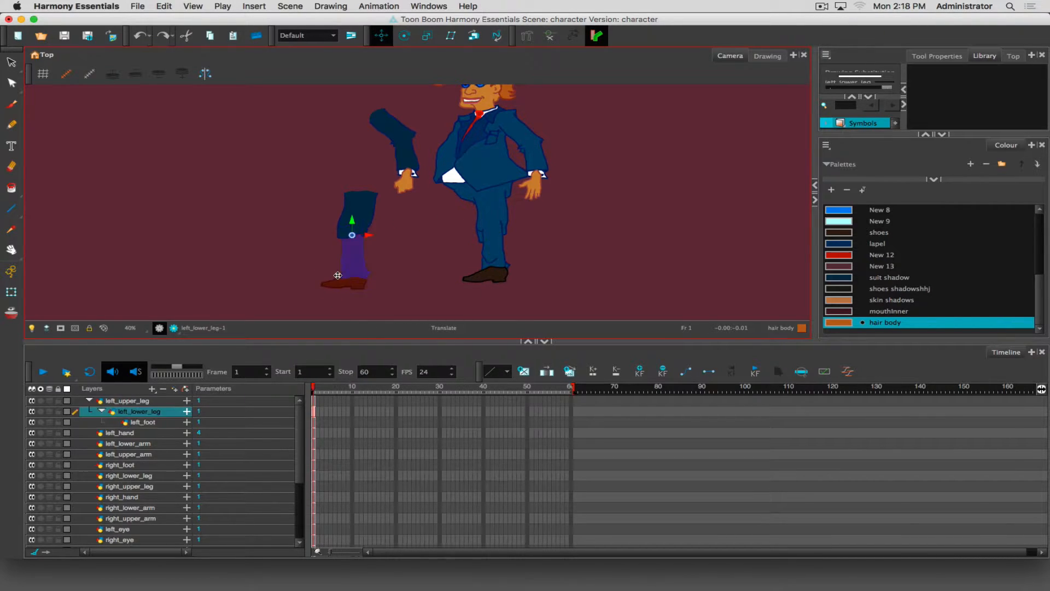
{"action": "key", "text": "b"}
{"action": "left_click_drag", "start_coordinate": [360, 219], "coordinate": [465, 215]}
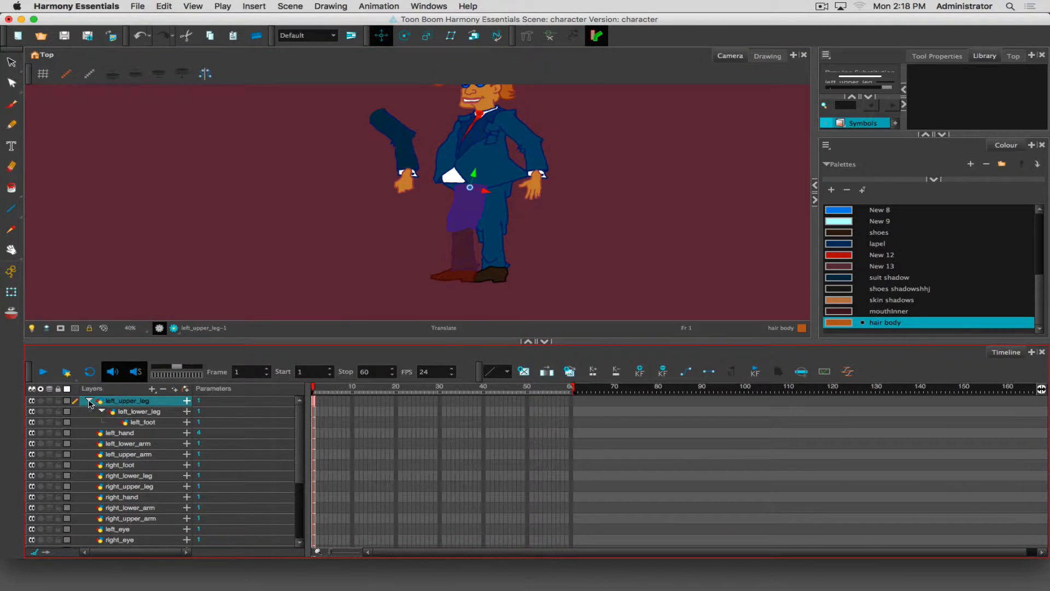
Step: Collapse the left_upper_leg hierarchy and reorder it below the head layer, directly above Colour-Card
{"action": "left_click", "coordinate": [89, 401]}
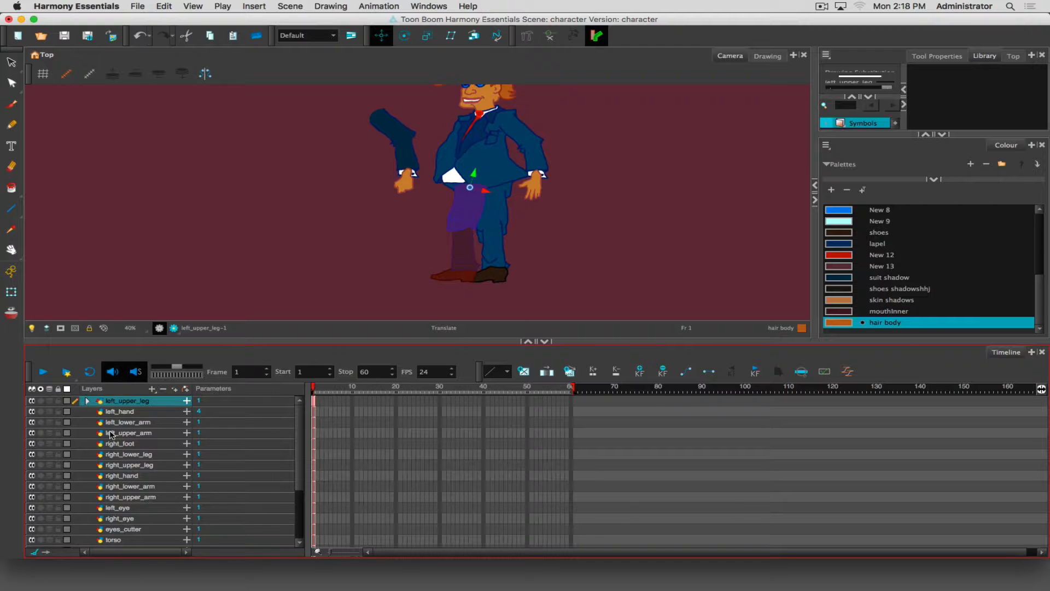
{"action": "scroll", "coordinate": [295, 465], "scroll_direction": "down", "scroll_amount": 3}
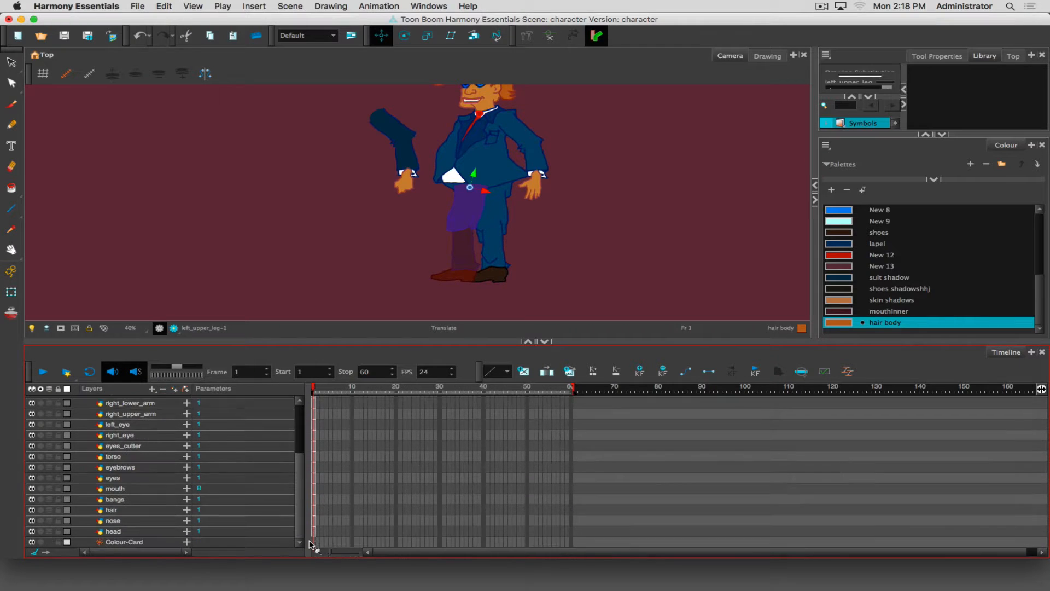
{"action": "scroll", "coordinate": [304, 446], "scroll_direction": "up", "scroll_amount": 3}
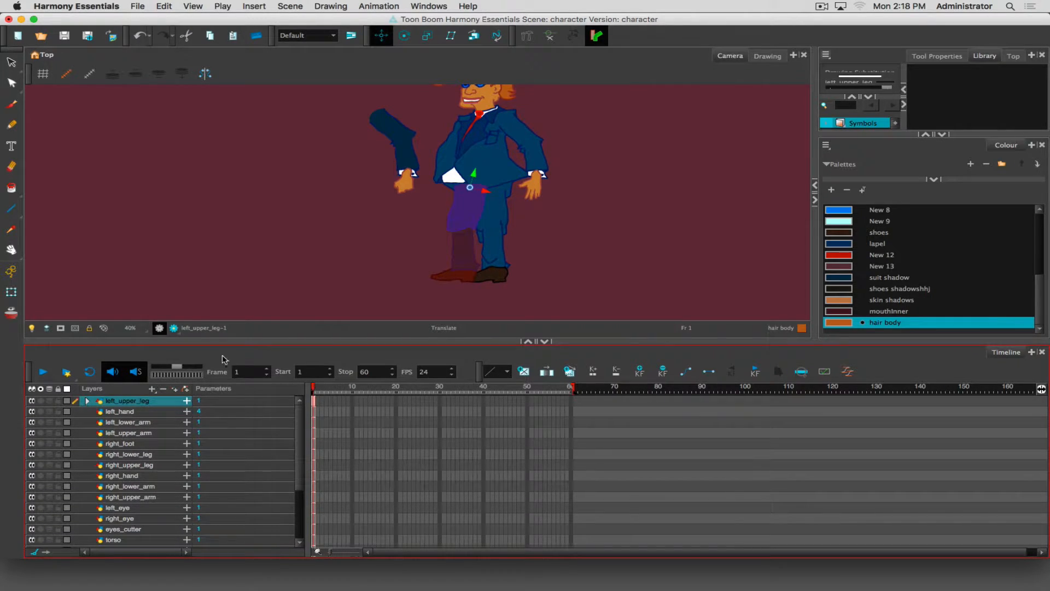
{"action": "left_click_drag", "start_coordinate": [239, 341], "coordinate": [215, 175]}
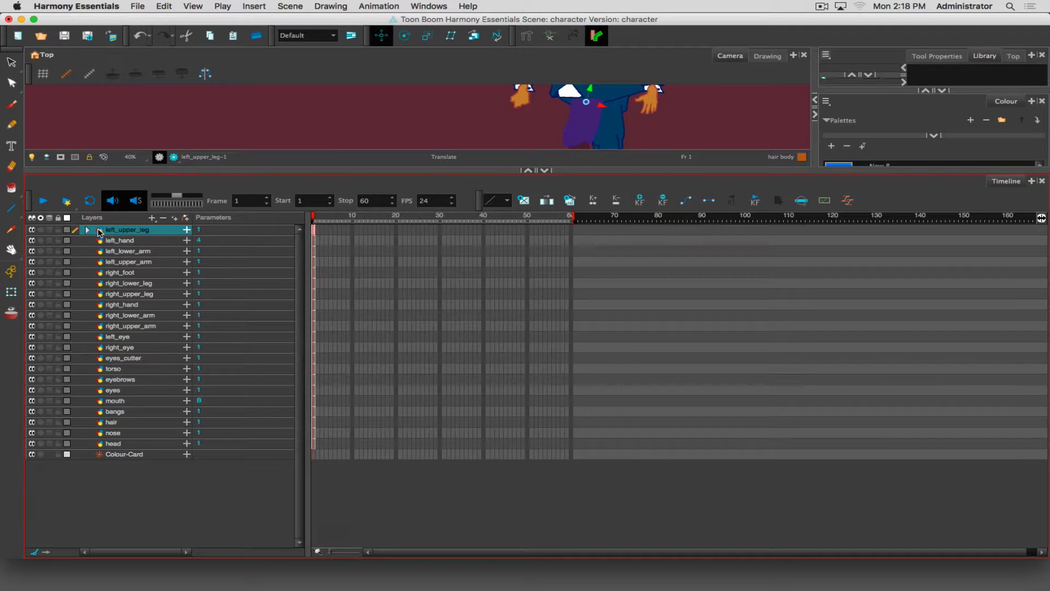
{"action": "left_click_drag", "start_coordinate": [100, 234], "coordinate": [86, 458]}
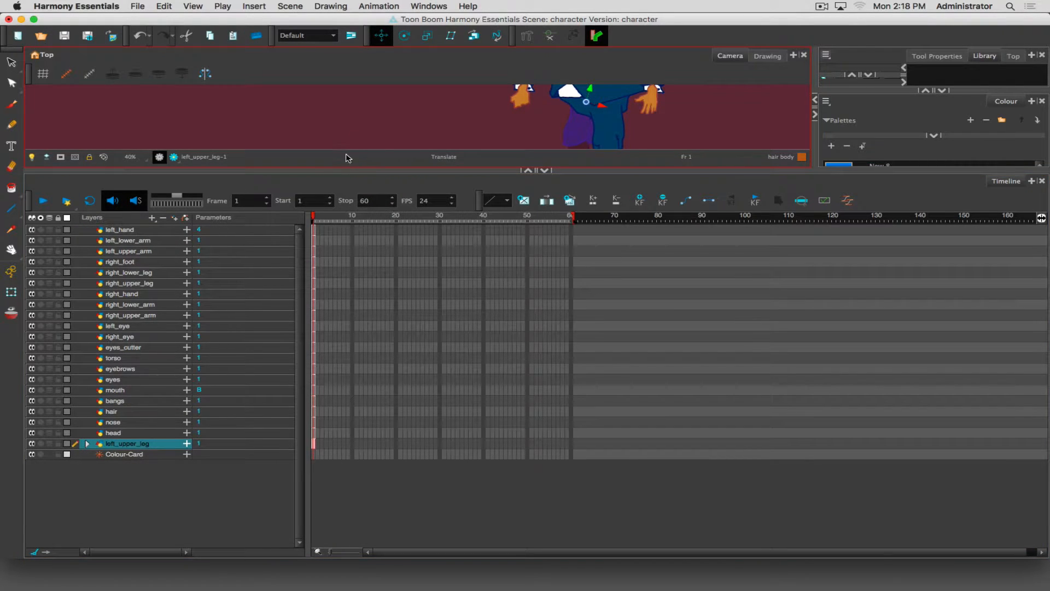
{"action": "left_click_drag", "start_coordinate": [345, 170], "coordinate": [339, 356]}
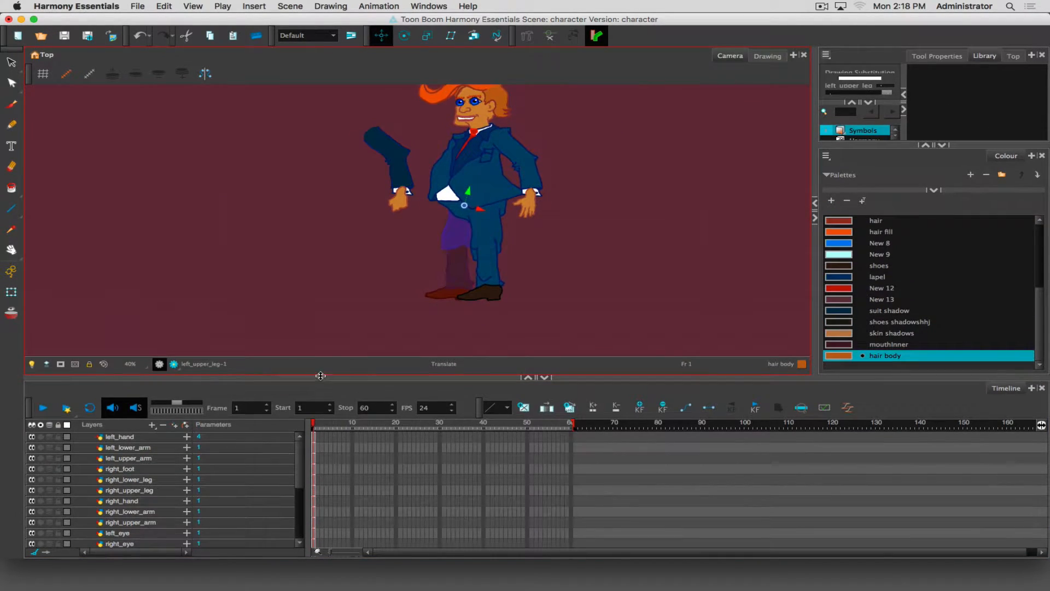
Step: Select the right upper leg on the character and parent the right_lower_leg layer to right_upper_leg
{"action": "left_click", "coordinate": [11, 62]}
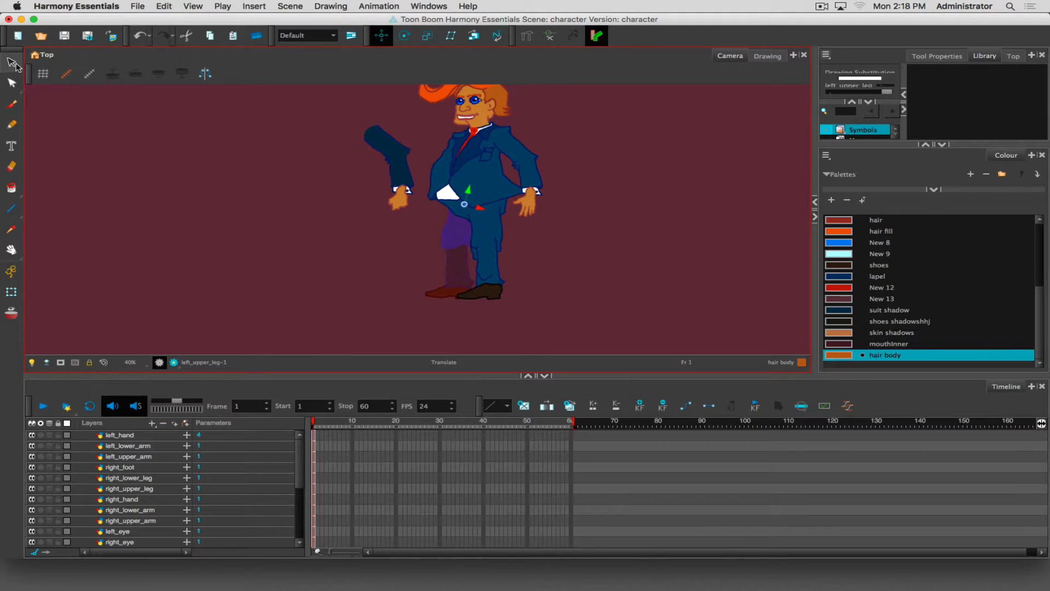
{"action": "left_click", "coordinate": [223, 173]}
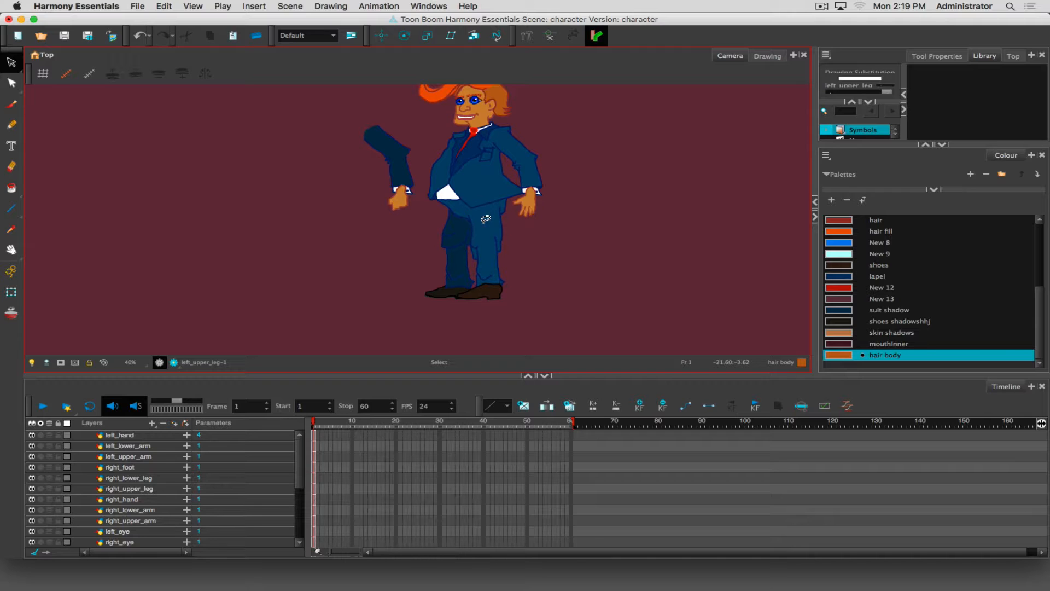
{"action": "left_click", "coordinate": [486, 219]}
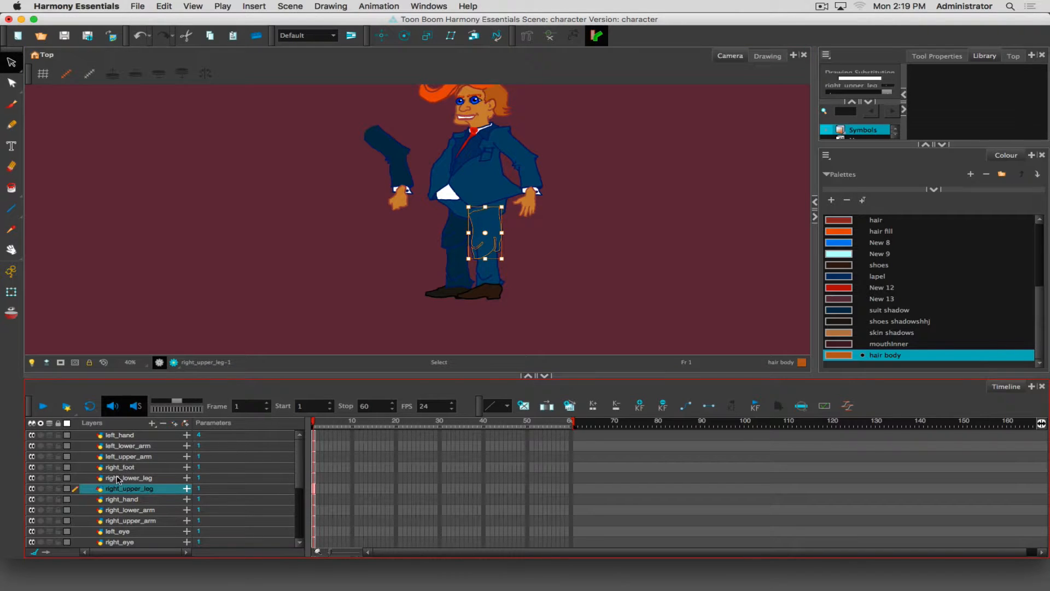
{"action": "left_click_drag", "start_coordinate": [118, 479], "coordinate": [115, 500]}
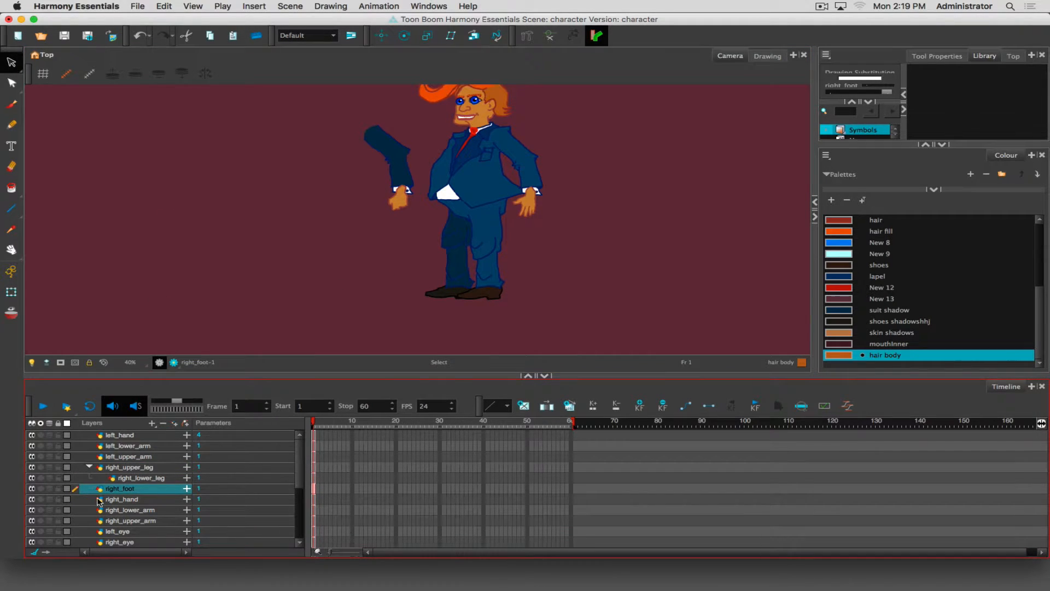
Step: Reorder the right arm layers so right_upper_arm comes first, followed by right_lower_arm and right_hand
{"action": "left_click", "coordinate": [116, 500]}
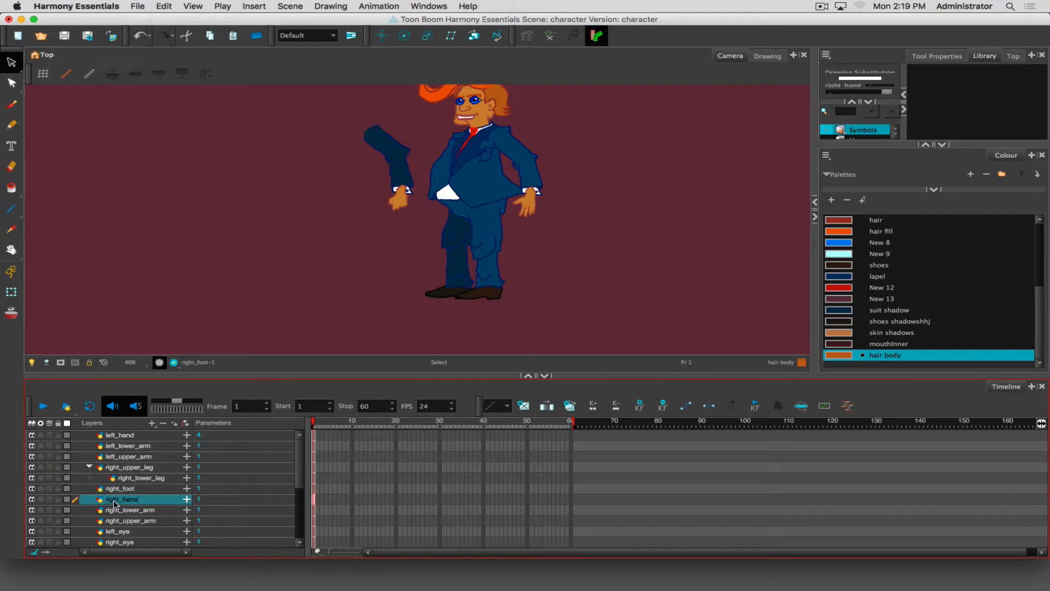
{"action": "double_click", "coordinate": [115, 501]}
{"action": "left_click", "coordinate": [109, 511]}
{"action": "mouse_move", "coordinate": [103, 512]}
{"action": "left_mouse_down"}
{"action": "mouse_move", "coordinate": [107, 532]}
{"action": "mouse_move", "coordinate": [108, 521]}
{"action": "left_mouse_up"}
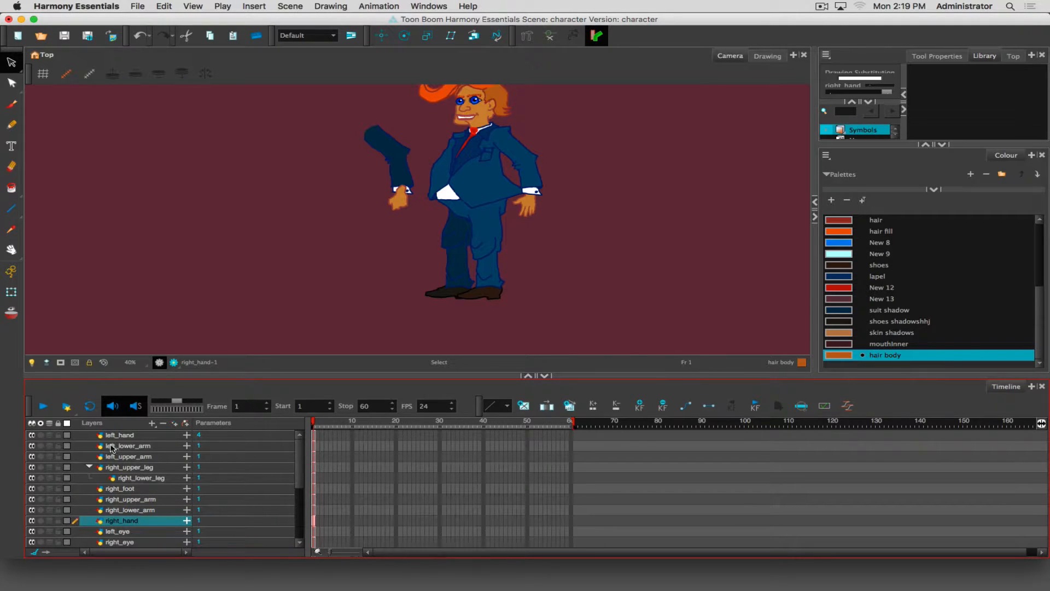
Step: Parent left_hand to left_lower_arm and left_lower_arm to left_upper_arm, then move the displaced left hand back to the cuff
{"action": "mouse_move", "coordinate": [111, 447]}
{"action": "left_mouse_down"}
{"action": "mouse_move", "coordinate": [105, 462]}
{"action": "mouse_move", "coordinate": [128, 450]}
{"action": "mouse_move", "coordinate": [115, 438]}
{"action": "mouse_move", "coordinate": [127, 466]}
{"action": "mouse_move", "coordinate": [128, 456]}
{"action": "left_mouse_up"}
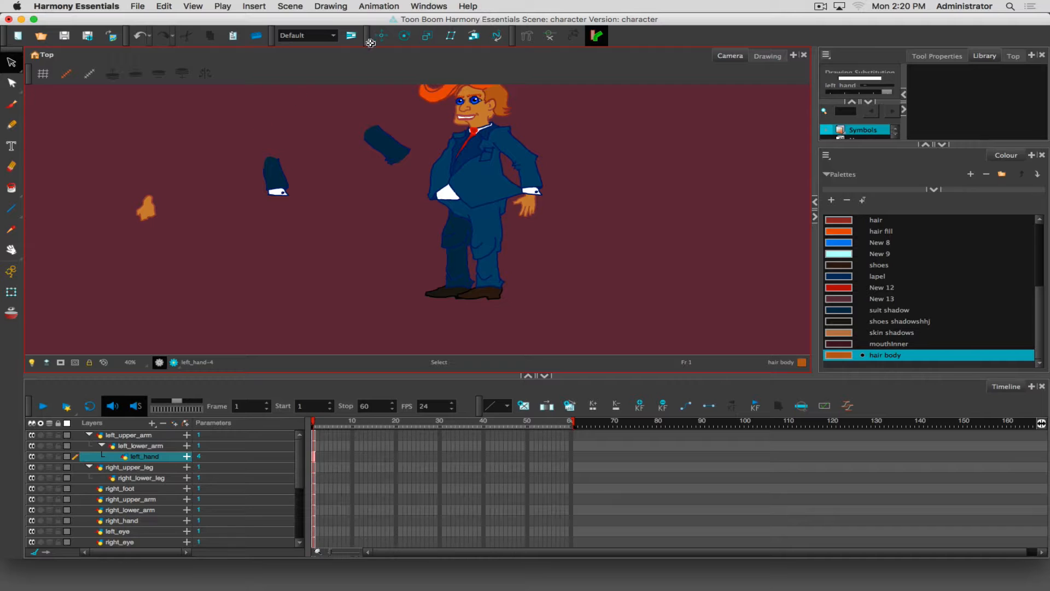
{"action": "left_click", "coordinate": [382, 36]}
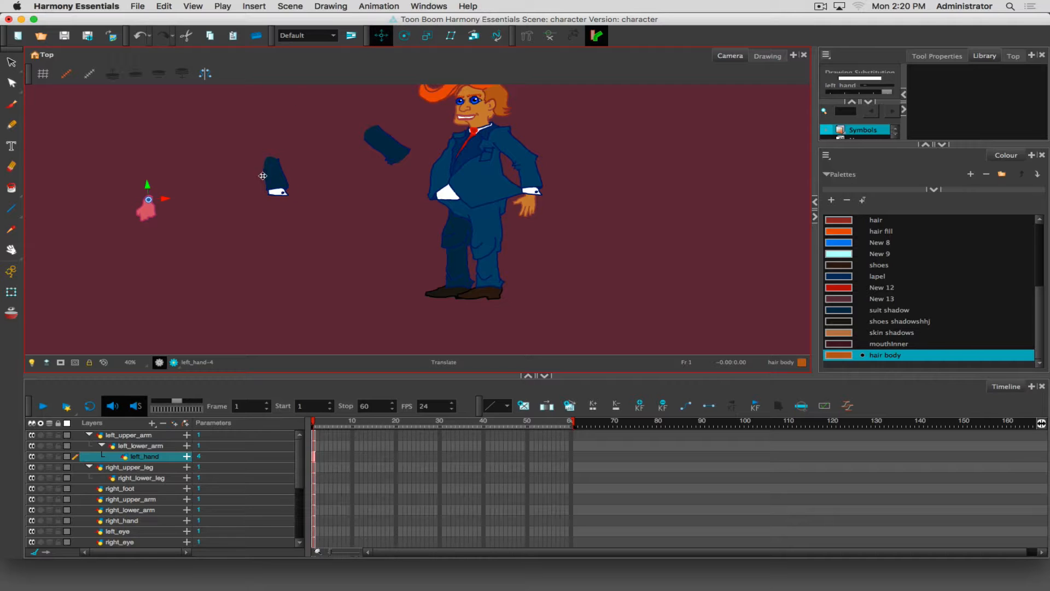
{"action": "left_click", "coordinate": [151, 207]}
{"action": "mouse_move", "coordinate": [151, 207]}
{"action": "left_mouse_down"}
{"action": "mouse_move", "coordinate": [290, 203]}
{"action": "mouse_move", "coordinate": [270, 202]}
{"action": "left_mouse_up"}
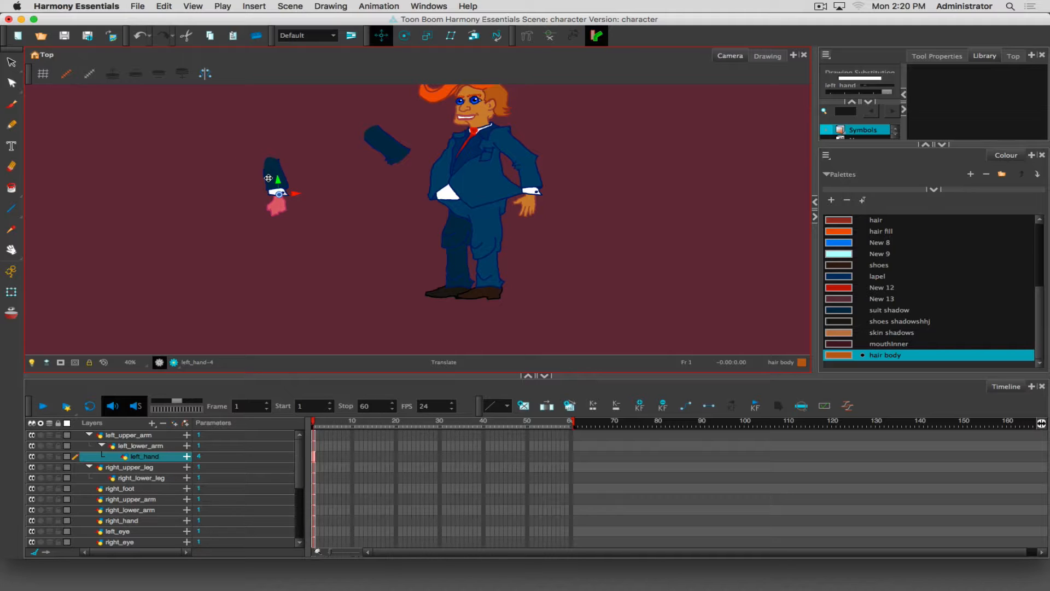
Step: Move the left lower arm with its hand back to the elbow of the left upper arm using the Transform tool
{"action": "left_click", "coordinate": [12, 62]}
{"action": "left_click", "coordinate": [12, 292]}
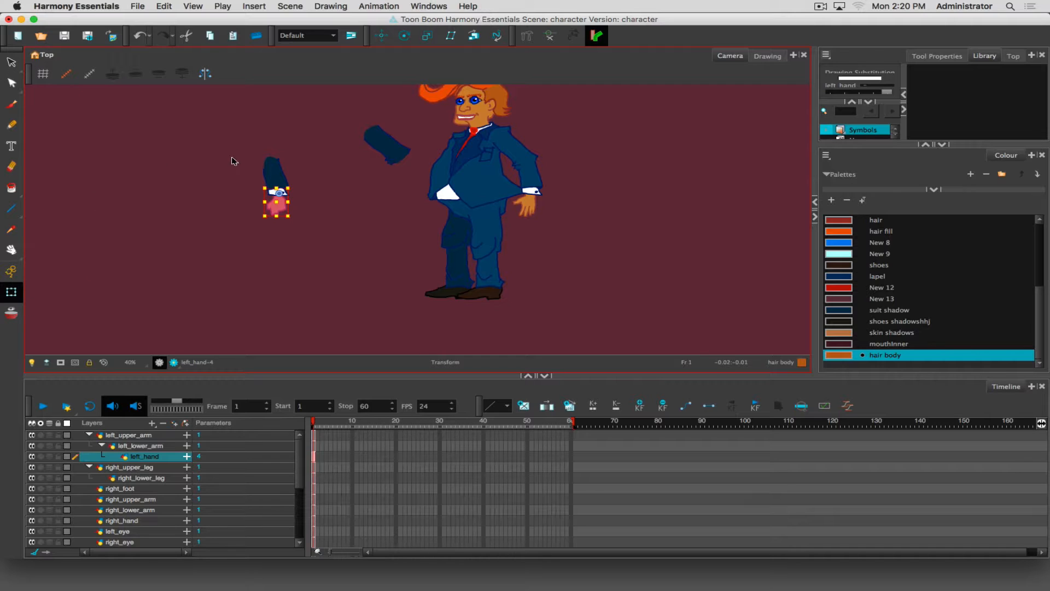
{"action": "left_click", "coordinate": [276, 187]}
{"action": "left_click_drag", "start_coordinate": [275, 173], "coordinate": [402, 170]}
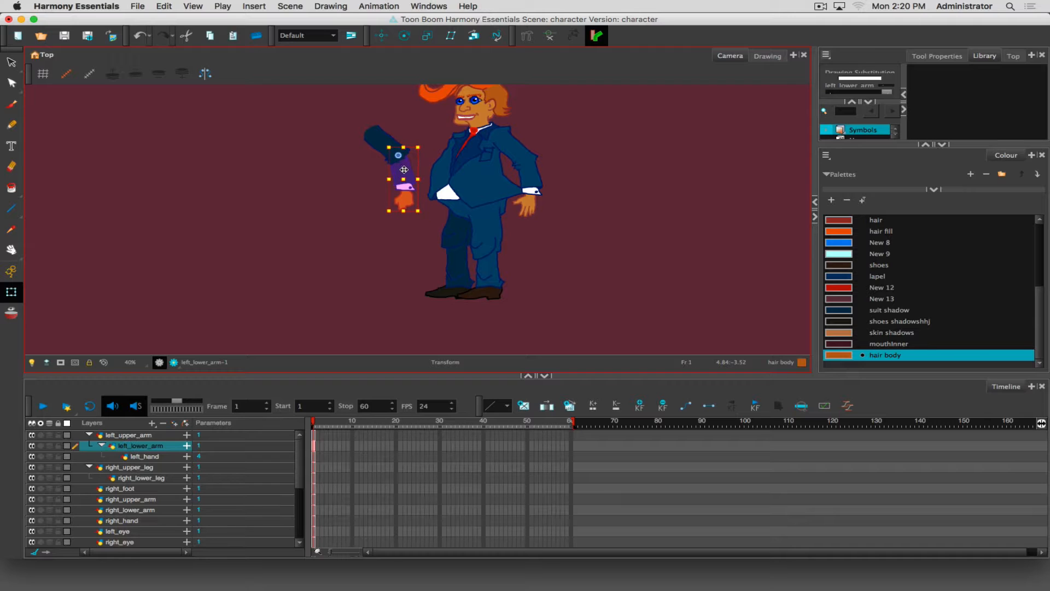
Step: Rotate the whole left arm forward by left_upper_arm and attach it to the torso at the shoulder
{"action": "left_click", "coordinate": [104, 436]}
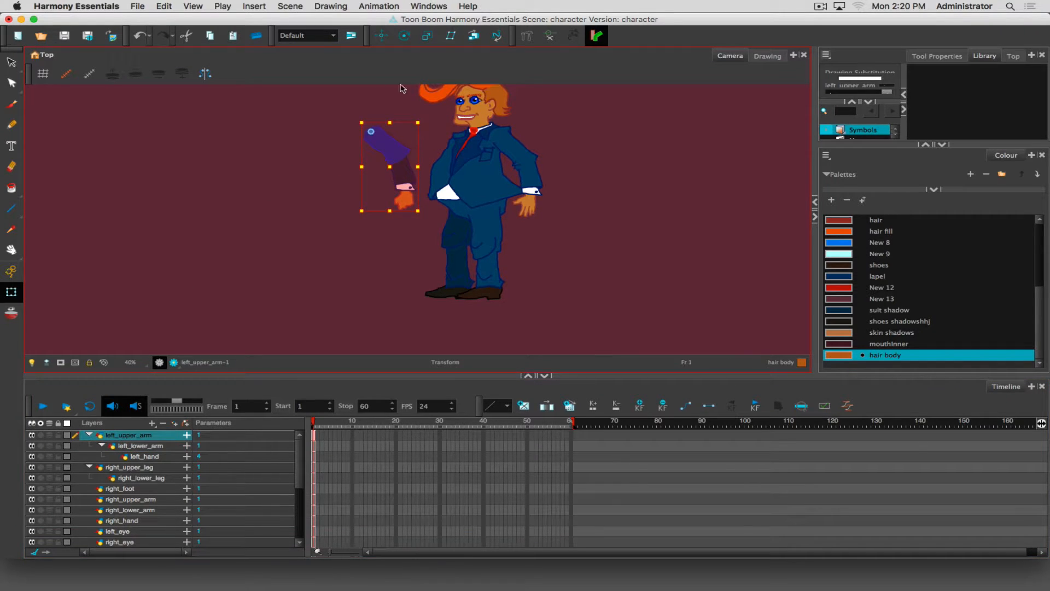
{"action": "left_click_drag", "start_coordinate": [419, 221], "coordinate": [258, 161]}
{"action": "left_click_drag", "start_coordinate": [347, 147], "coordinate": [433, 159]}
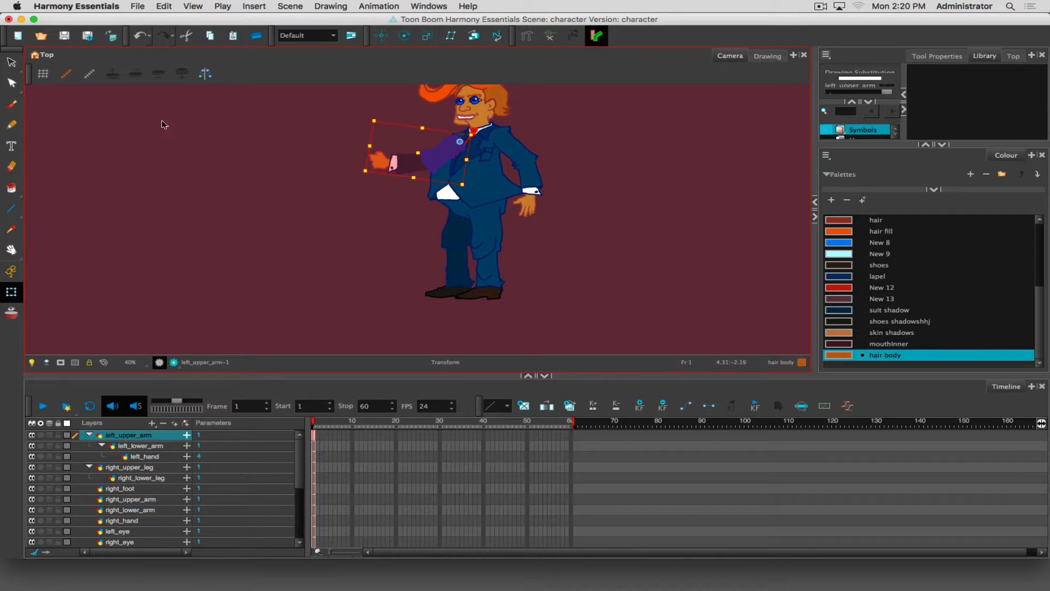
{"action": "left_click", "coordinate": [11, 62]}
{"action": "left_click", "coordinate": [337, 172]}
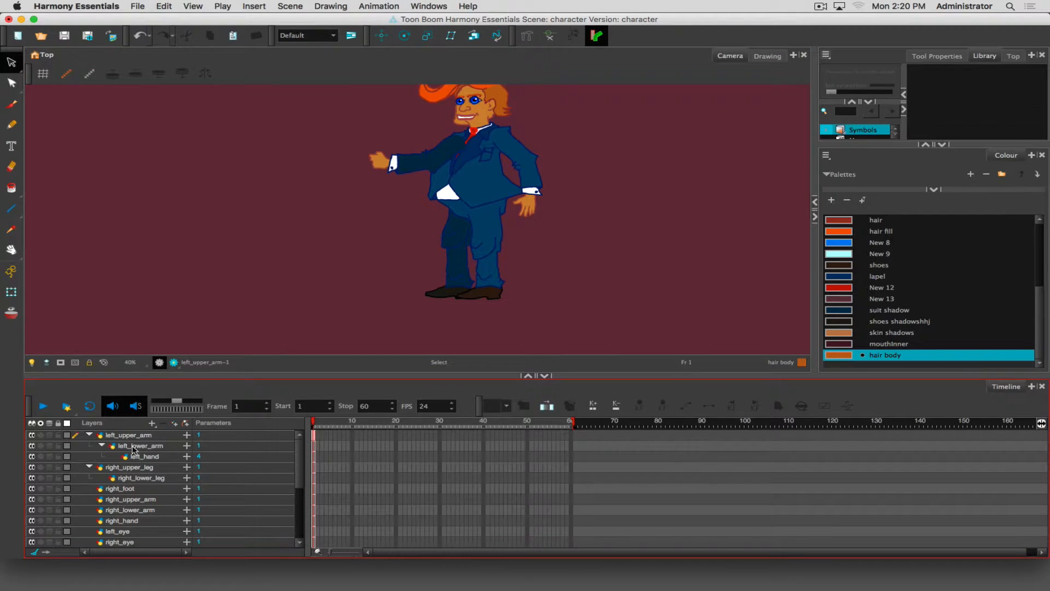
Step: Collapse the left_upper_arm and right_upper_leg hierarchies and reorder left_upper_arm between the head and left_upper_leg layers
{"action": "left_click", "coordinate": [88, 435]}
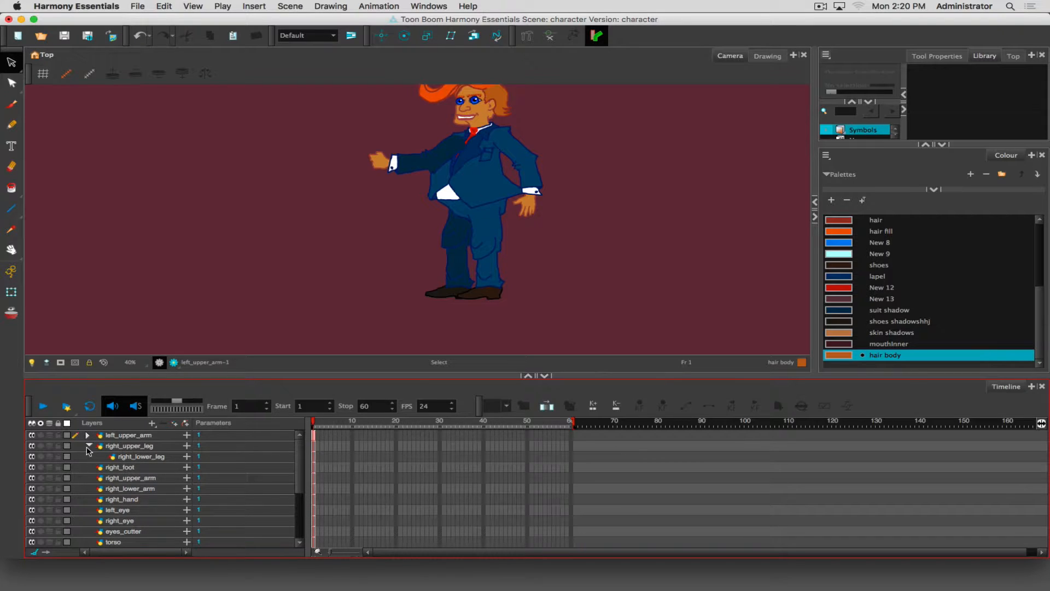
{"action": "left_click", "coordinate": [89, 447]}
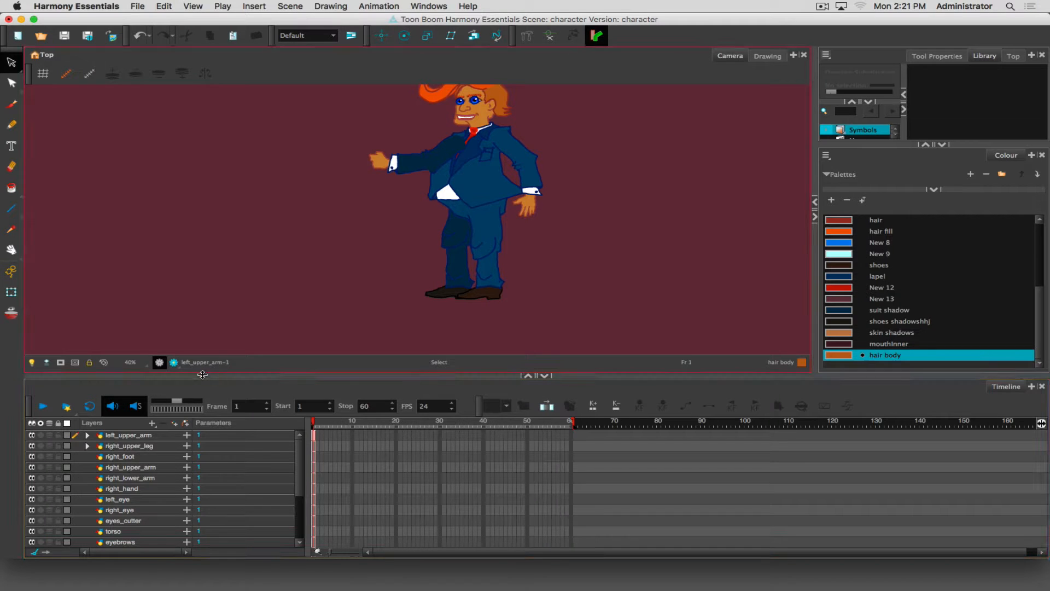
{"action": "left_click_drag", "start_coordinate": [205, 376], "coordinate": [191, 239]}
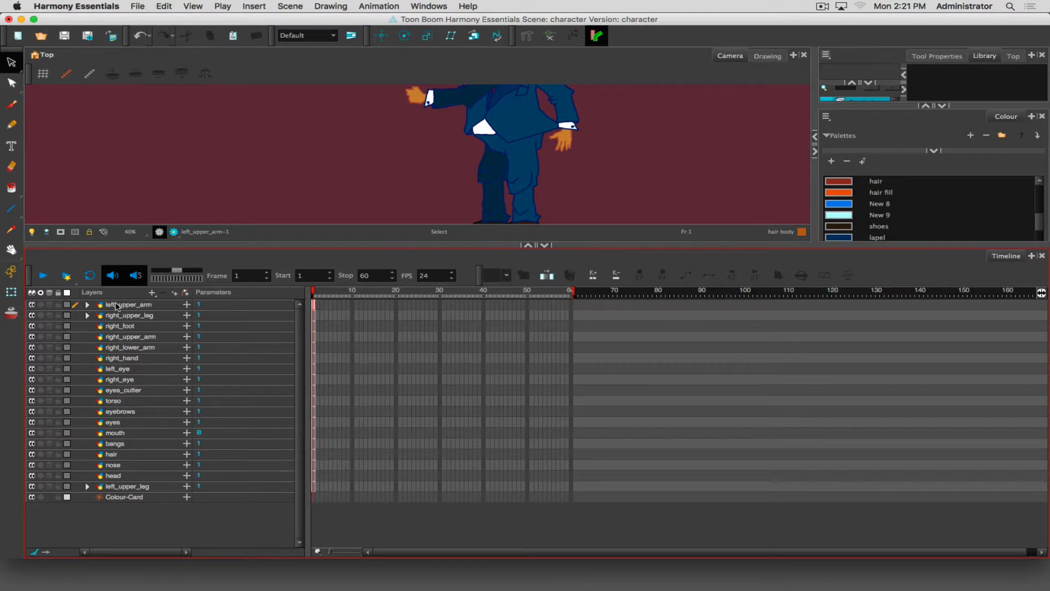
{"action": "left_click", "coordinate": [111, 306]}
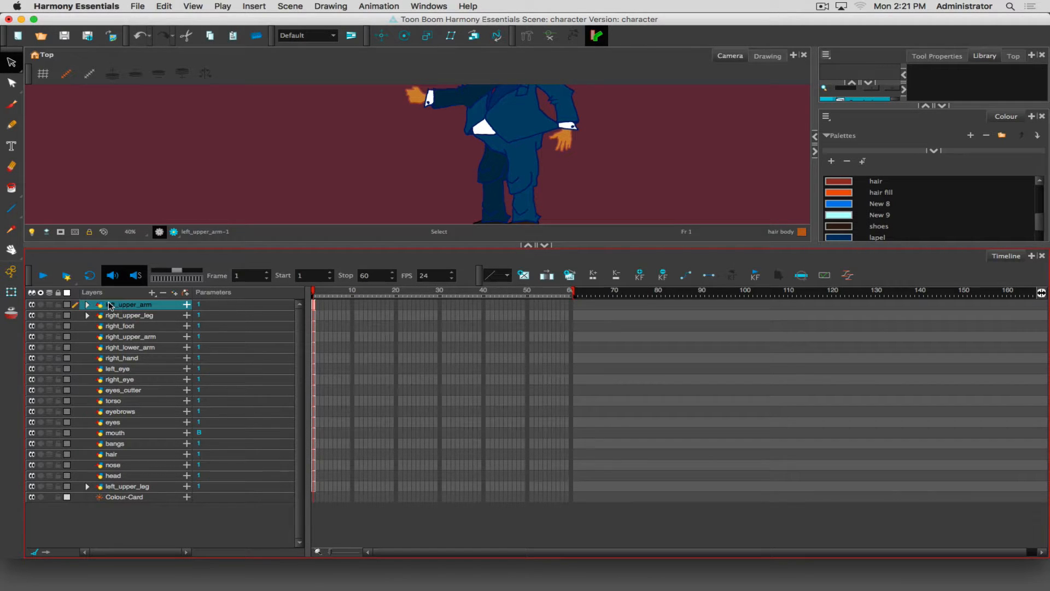
{"action": "left_click_drag", "start_coordinate": [111, 305], "coordinate": [77, 487]}
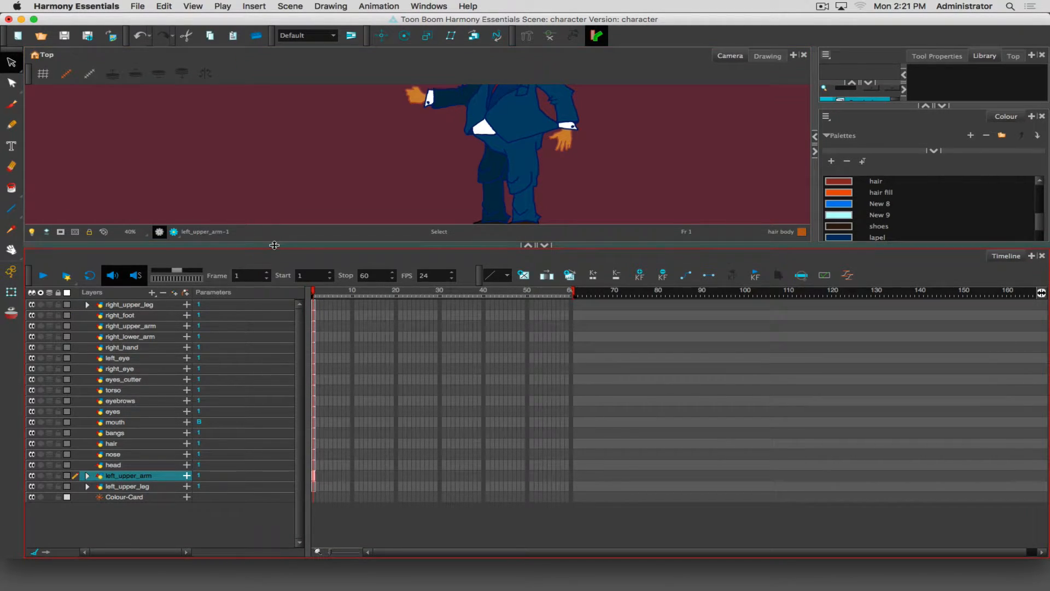
{"action": "left_click_drag", "start_coordinate": [271, 245], "coordinate": [229, 279]}
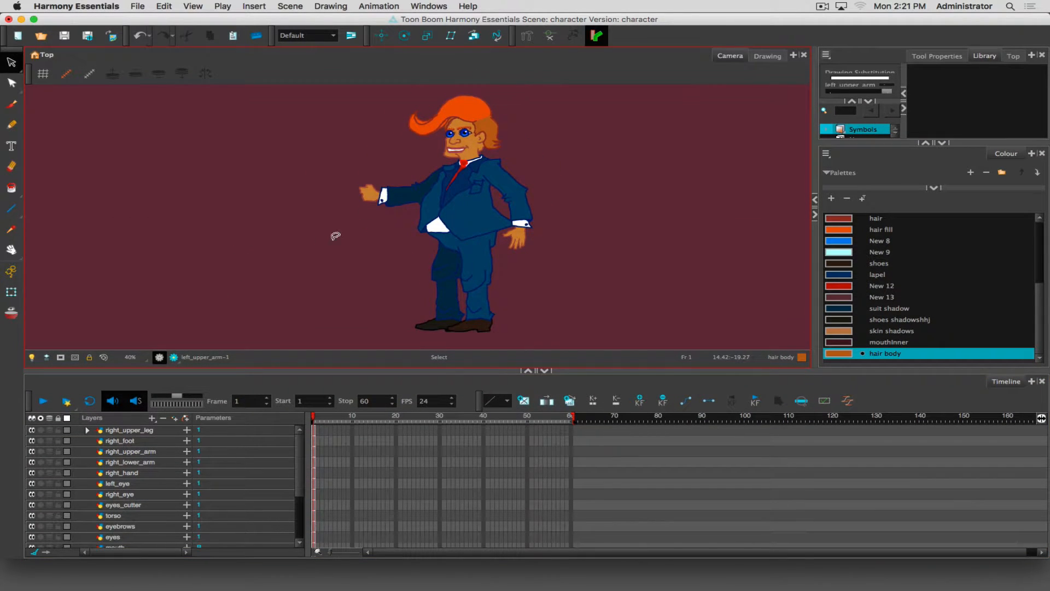
Step: Test the left arm hierarchy by rotating it into a bent pose and stepping the selection between left_upper_arm and left_hand
{"action": "left_click", "coordinate": [404, 36]}
{"action": "left_click_drag", "start_coordinate": [341, 294], "coordinate": [360, 208]}
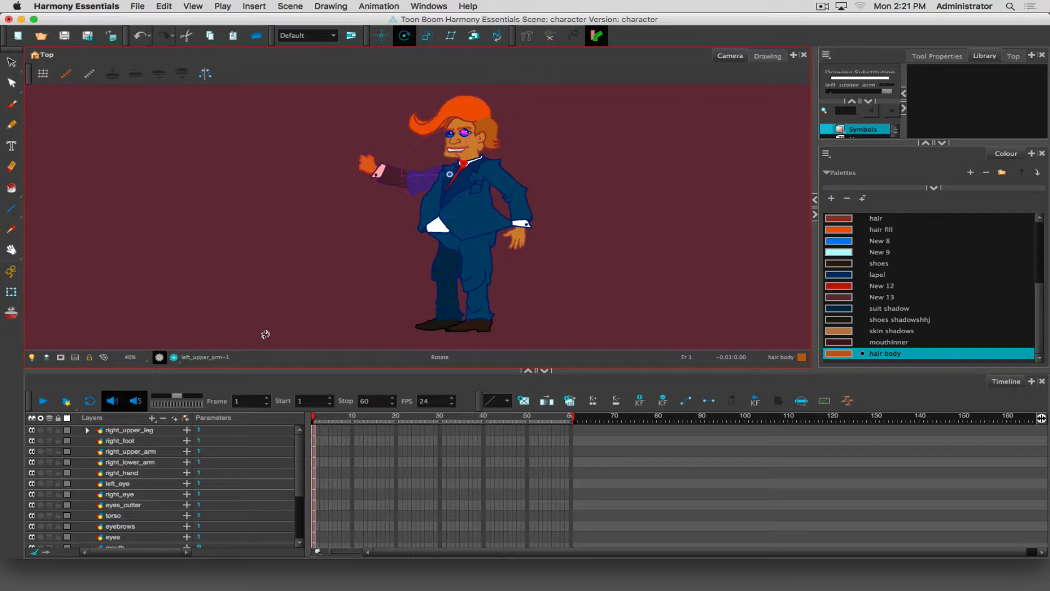
{"action": "key", "text": "shift+b"}
{"action": "key", "text": "shift+b"}
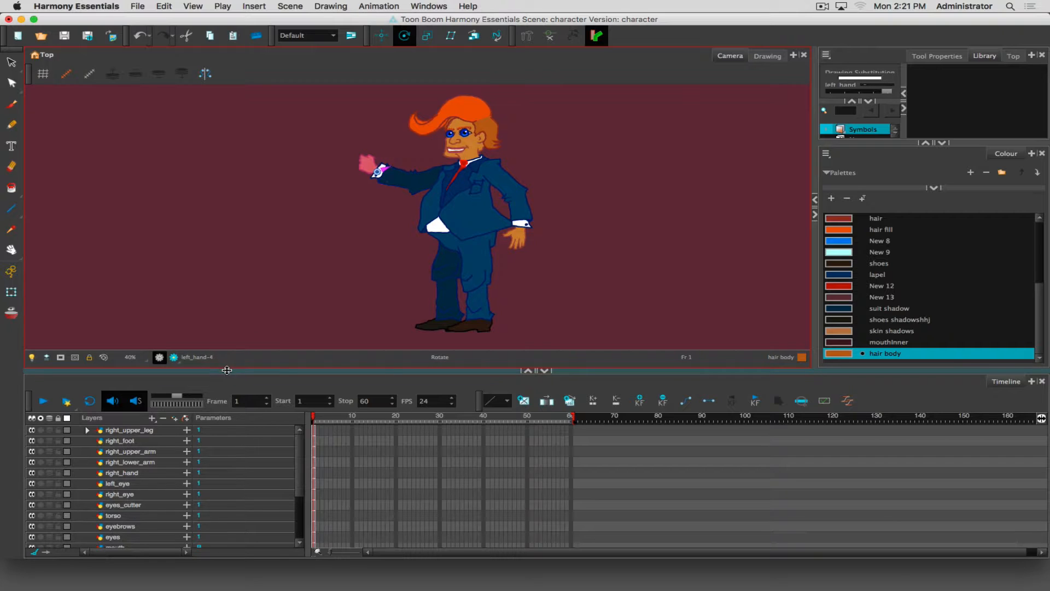
{"action": "key", "text": "b"}
{"action": "key", "text": "b"}
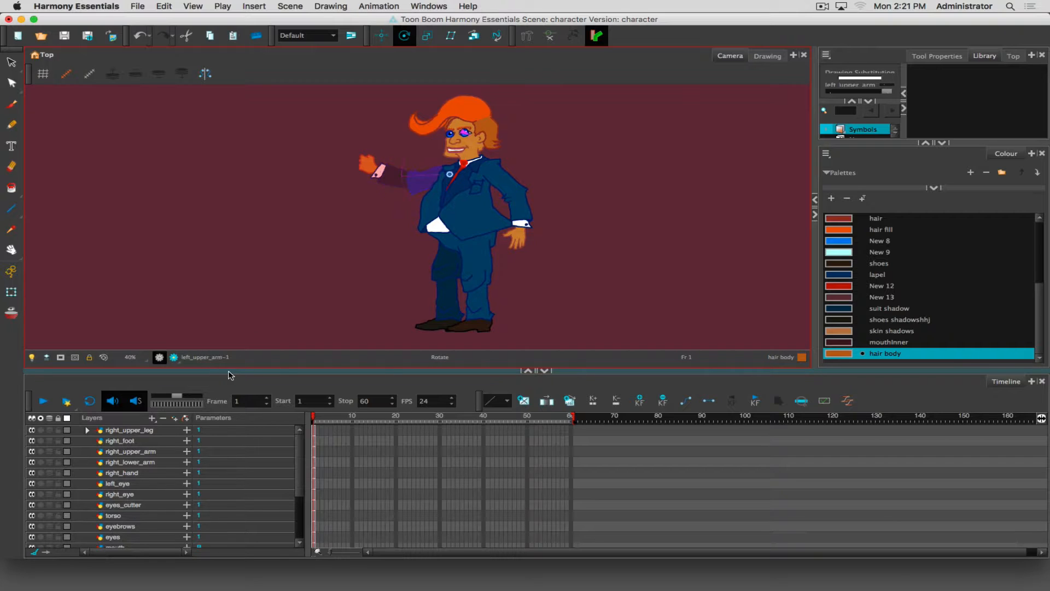
{"action": "key", "text": "shift+b"}
{"action": "key", "text": "shift+b"}
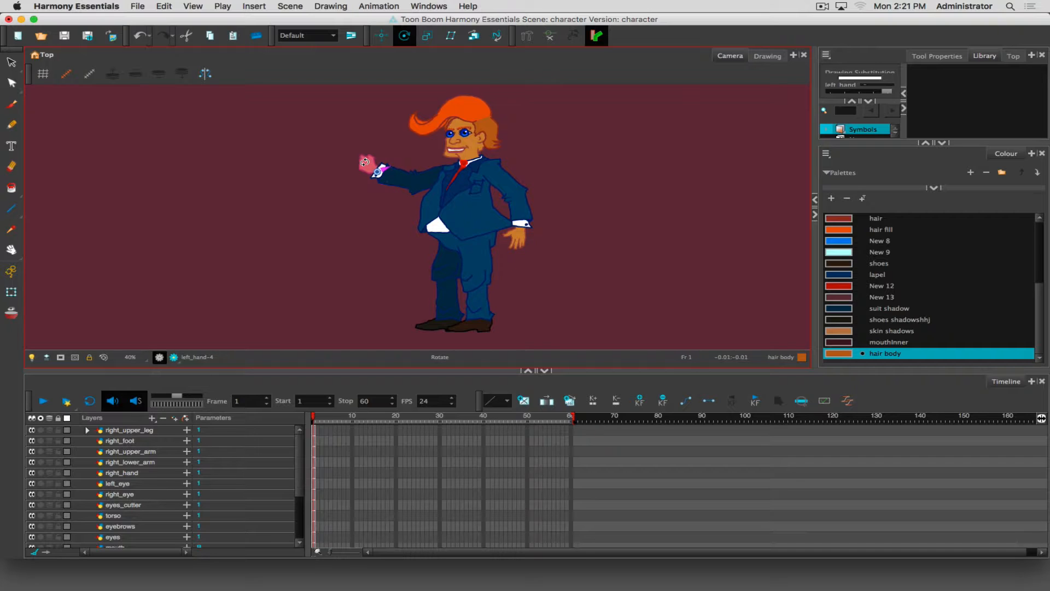
Step: Cycle the left hand through its drawing substitutions and settle on the open-hand drawing left_hand-3
{"action": "key", "text": "["}
{"action": "key", "text": "]"}
{"action": "key", "text": "["}
{"action": "key", "text": "["}
{"action": "key", "text": "]"}
{"action": "key", "text": "]"}
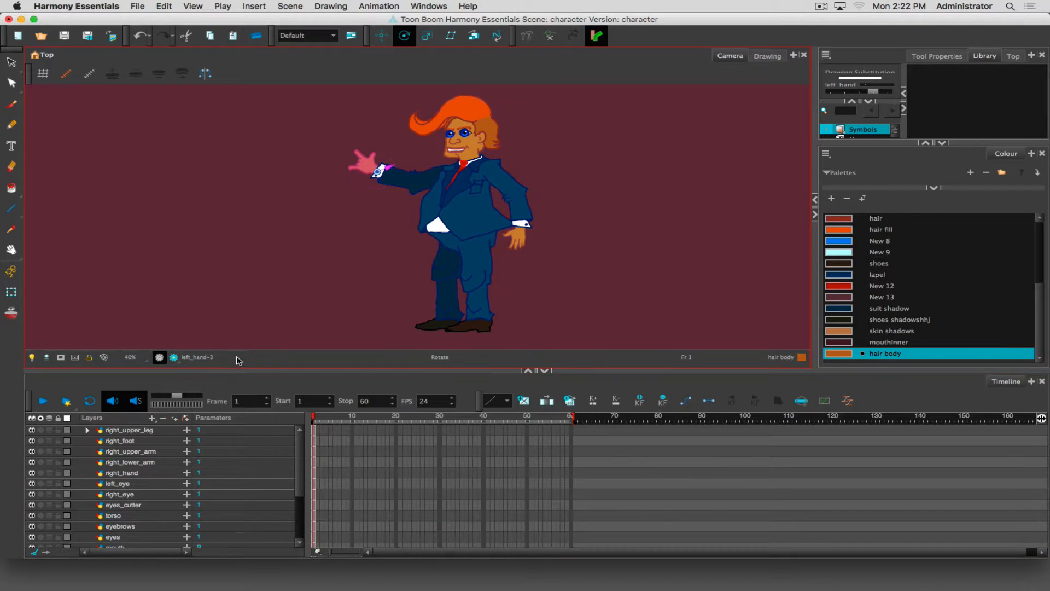
Step: Enlarge the timeline area and parent right_foot to right_lower_leg inside the right_upper_leg hierarchy, leaving that hierarchy collapsed
{"action": "left_click_drag", "start_coordinate": [278, 372], "coordinate": [277, 223]}
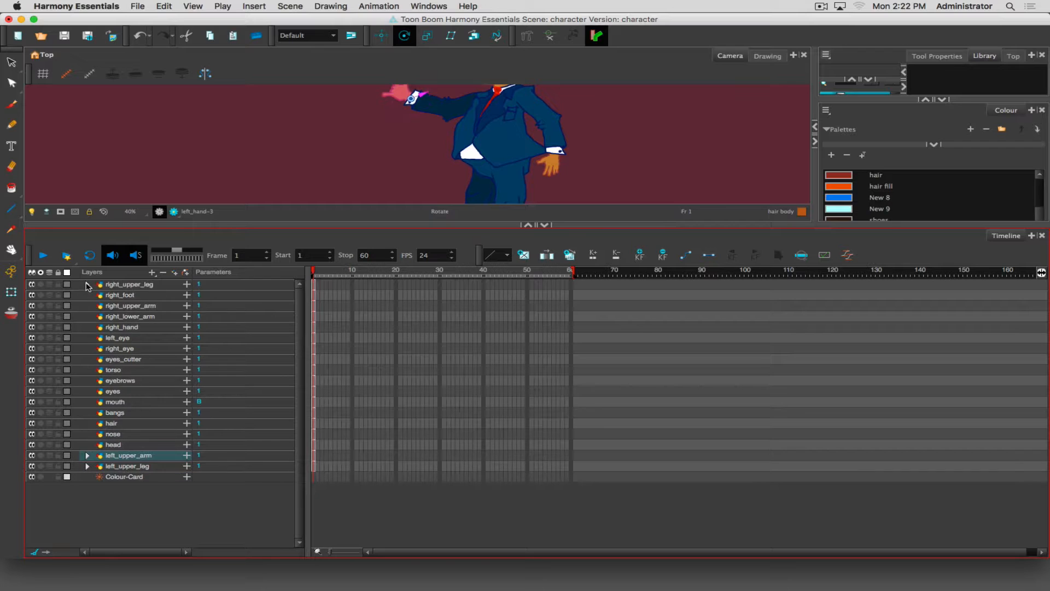
{"action": "left_click", "coordinate": [88, 285]}
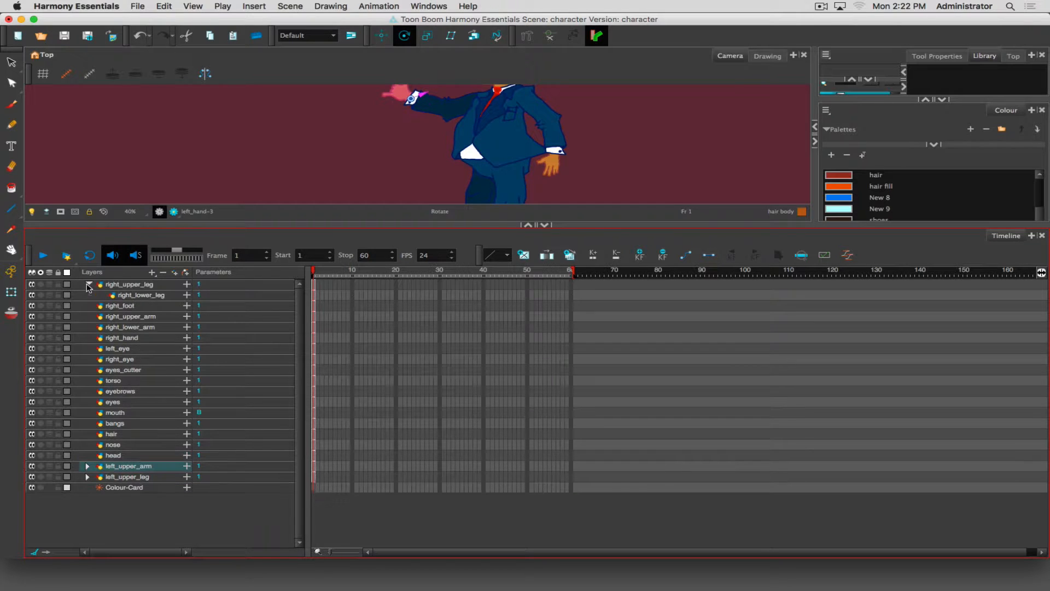
{"action": "left_click", "coordinate": [120, 306]}
{"action": "left_click_drag", "start_coordinate": [95, 308], "coordinate": [153, 298]}
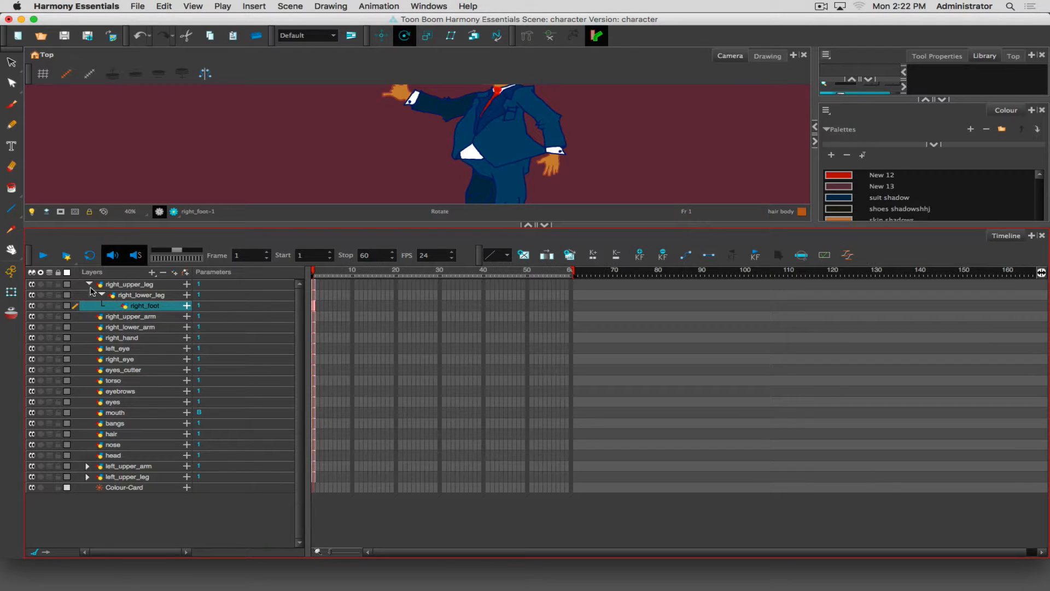
{"action": "left_click", "coordinate": [88, 284]}
Step: Parent right_lower_arm to right_upper_arm and right_hand to right_lower_arm, and collapse the right arm hierarchy
{"action": "left_click", "coordinate": [119, 296]}
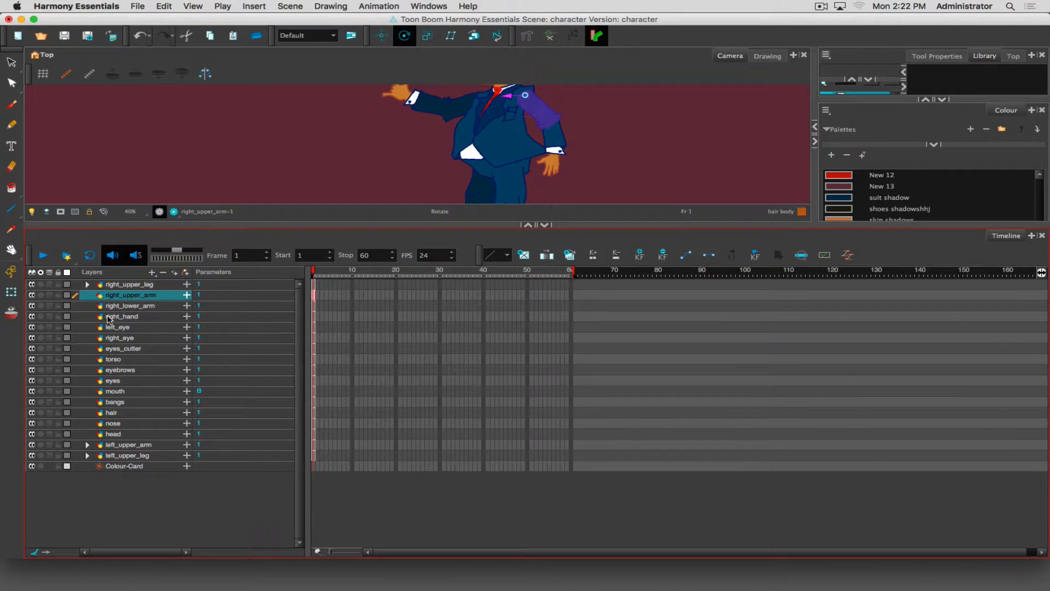
{"action": "mouse_move", "coordinate": [119, 309]}
{"action": "left_mouse_down"}
{"action": "mouse_move", "coordinate": [133, 298]}
{"action": "mouse_move", "coordinate": [120, 306]}
{"action": "left_mouse_up"}
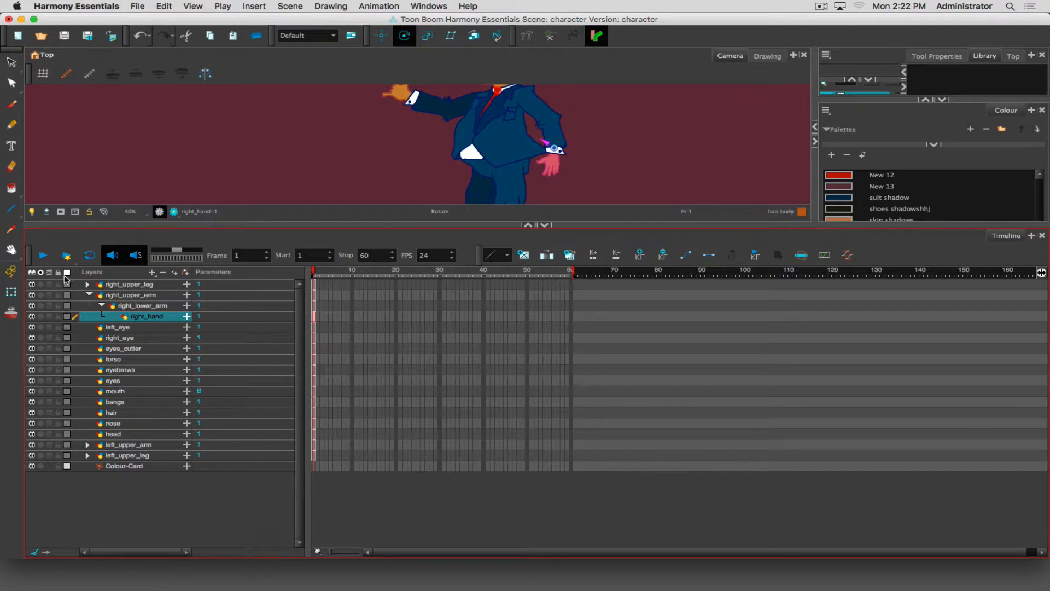
{"action": "left_click", "coordinate": [88, 295]}
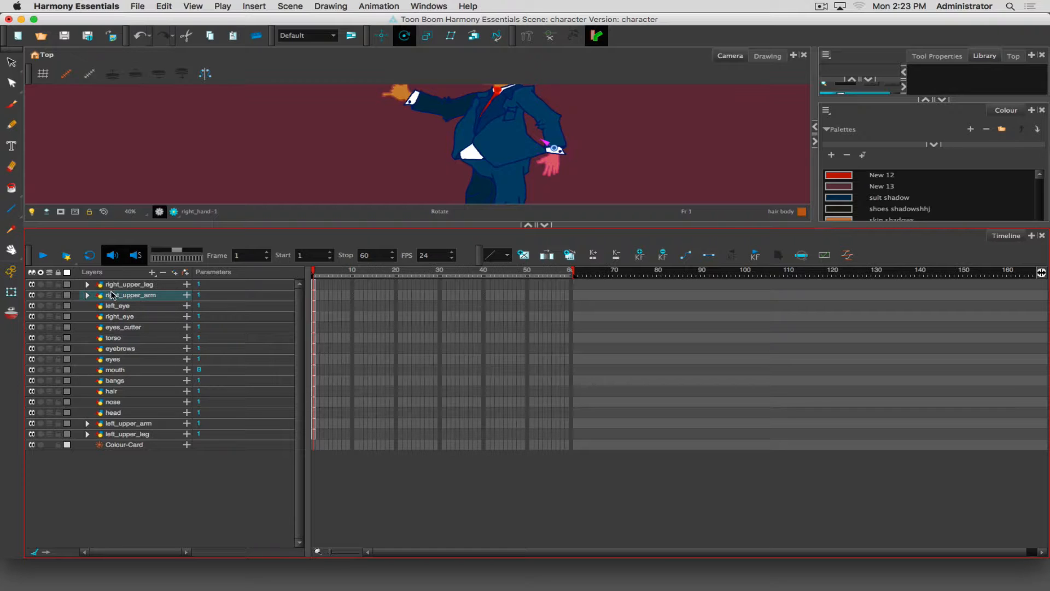
Step: Test the right arm hierarchy by rotating right_upper_arm around the shoulder and returning it to its original pose
{"action": "left_click", "coordinate": [262, 170]}
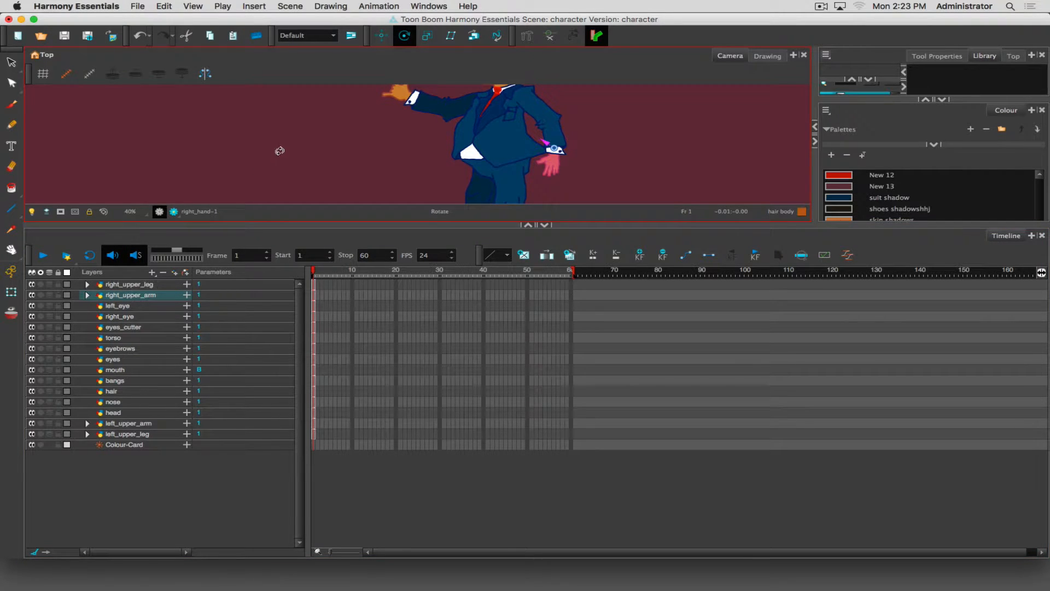
{"action": "left_click_drag", "start_coordinate": [274, 122], "coordinate": [265, 189]}
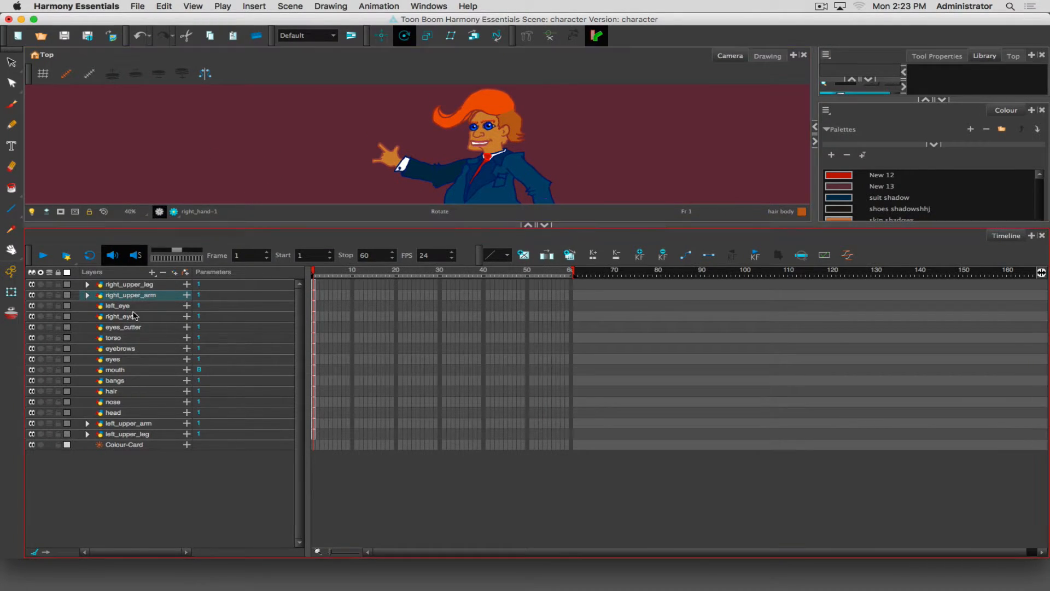
{"action": "left_click", "coordinate": [116, 297]}
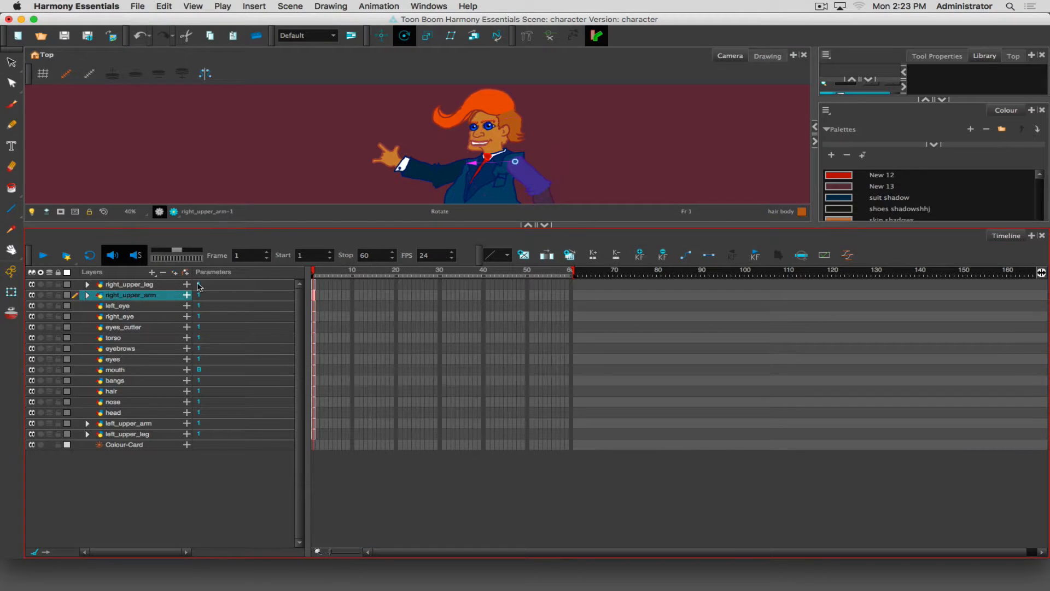
{"action": "left_click_drag", "start_coordinate": [549, 185], "coordinate": [477, 197]}
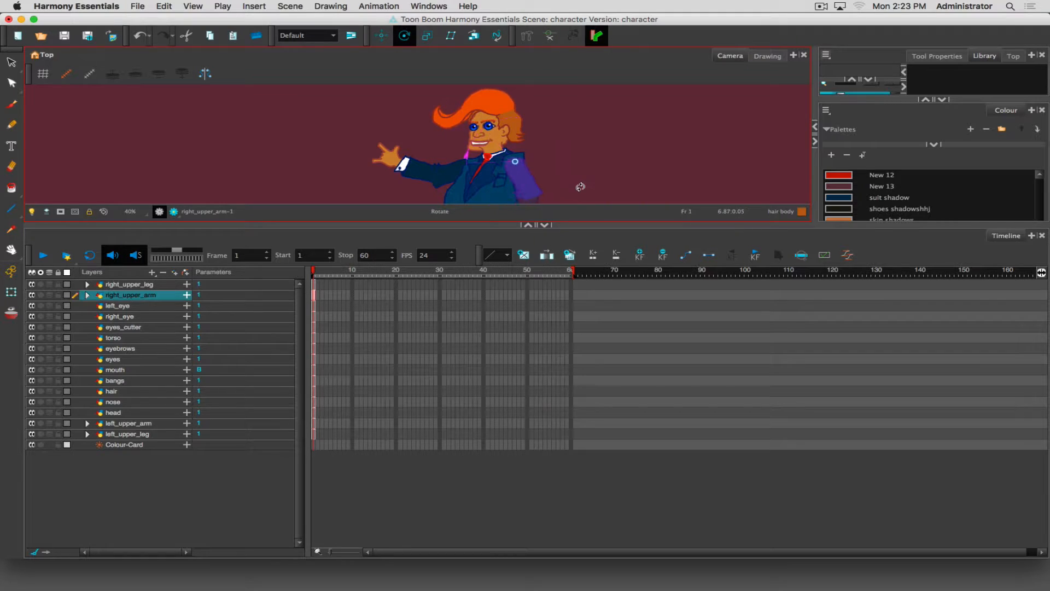
{"action": "left_click_drag", "start_coordinate": [579, 173], "coordinate": [564, 198]}
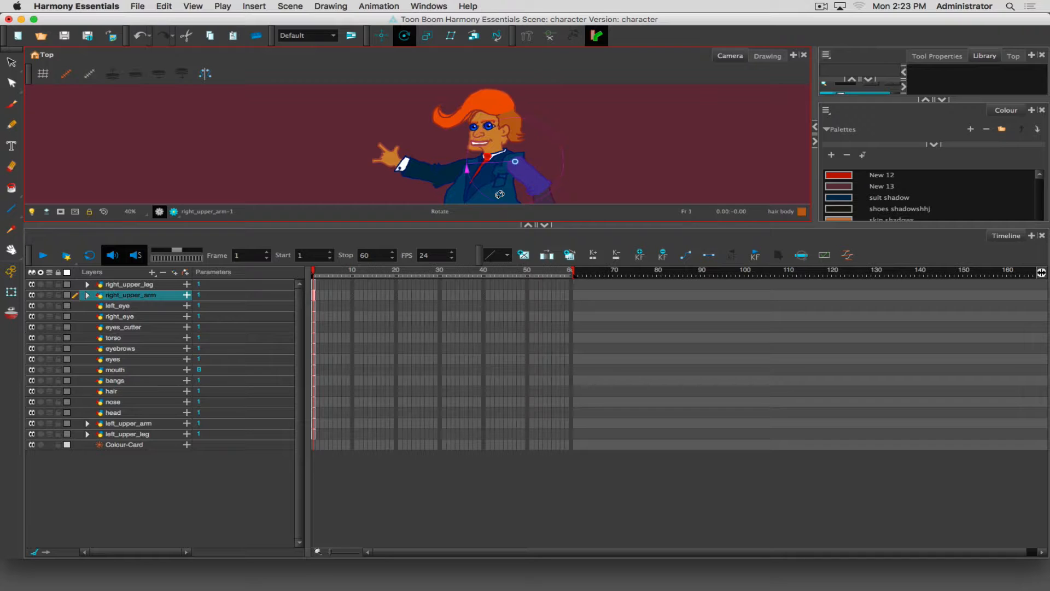
{"action": "key", "text": "alt+4"}
{"action": "key", "text": "alt+3"}
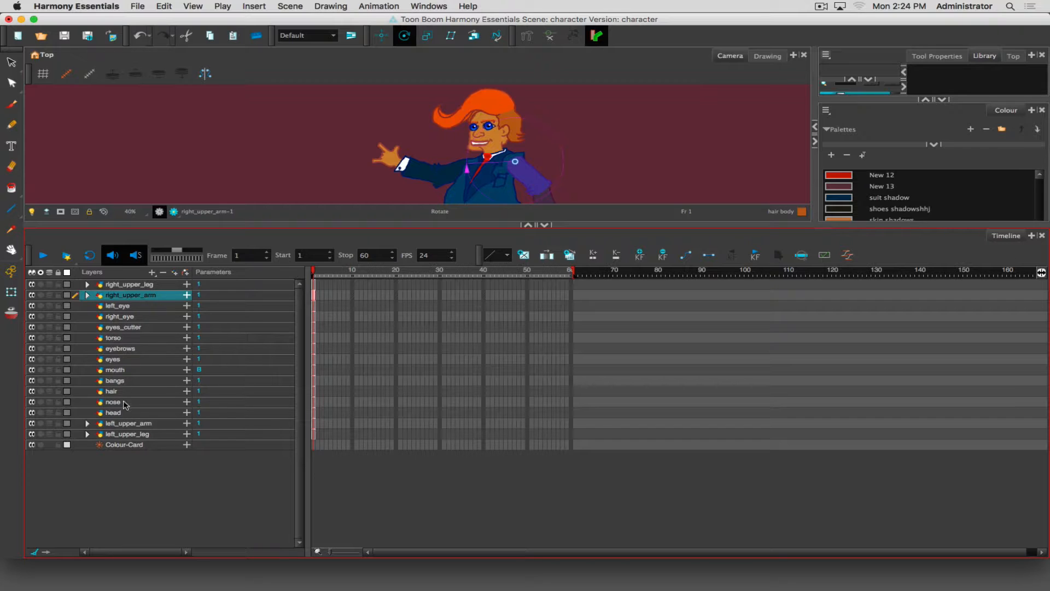
Step: Move the torso layer down between the head and left_upper_arm layers
{"action": "left_click", "coordinate": [103, 339]}
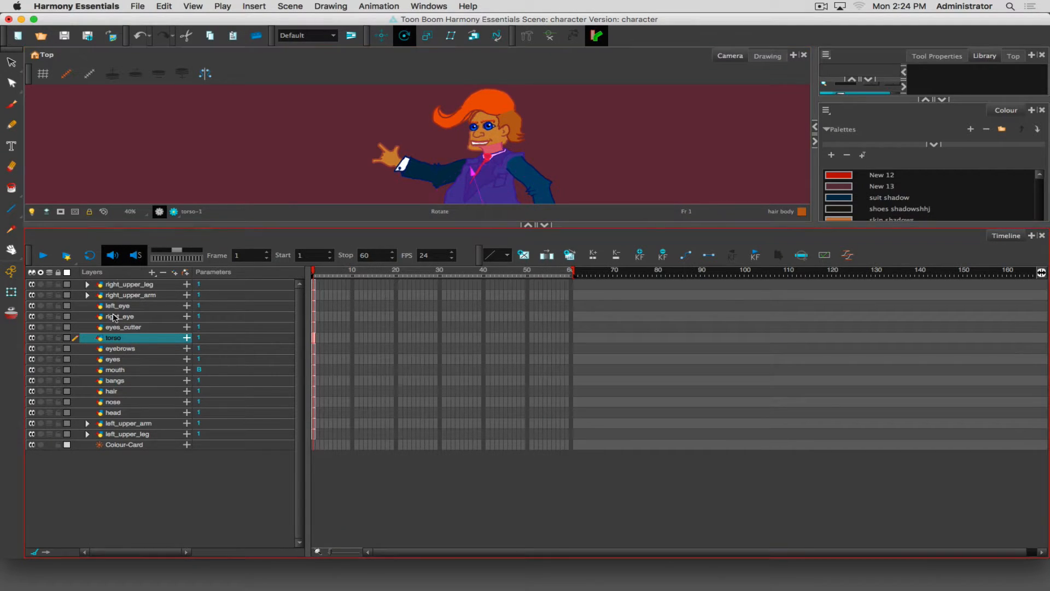
{"action": "left_click_drag", "start_coordinate": [99, 338], "coordinate": [88, 421]}
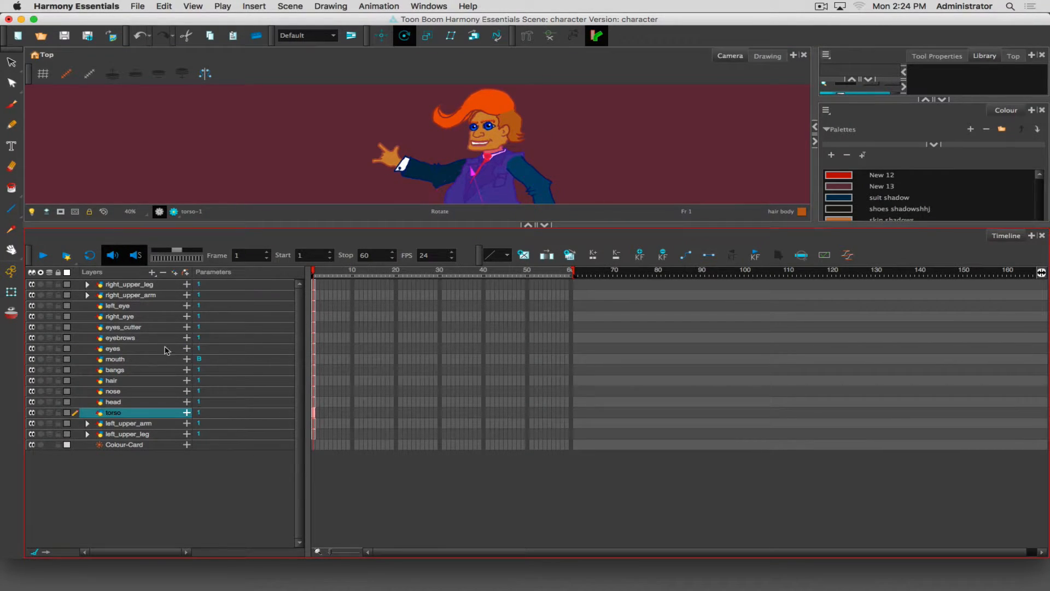
Step: Try rotating the head layer on its own and undo the rotation
{"action": "left_click", "coordinate": [107, 402]}
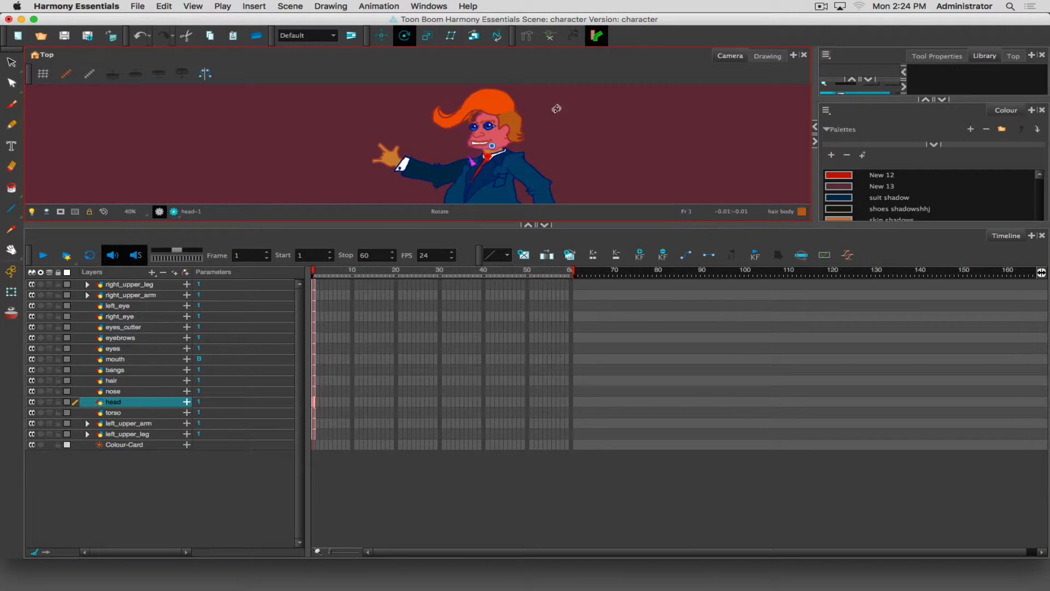
{"action": "left_click_drag", "start_coordinate": [556, 109], "coordinate": [515, 108]}
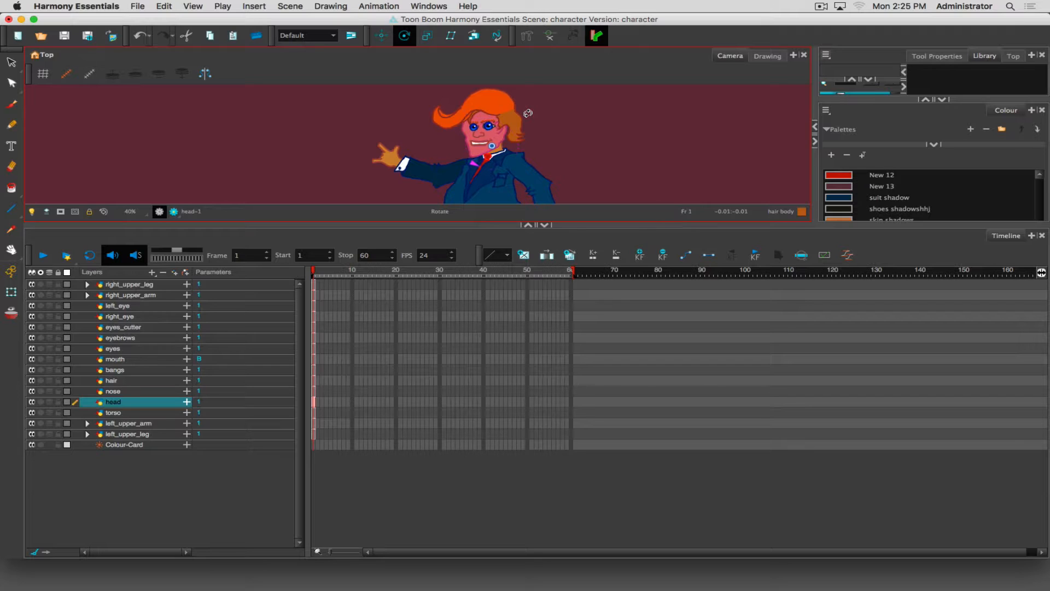
{"action": "key", "text": "super+z"}
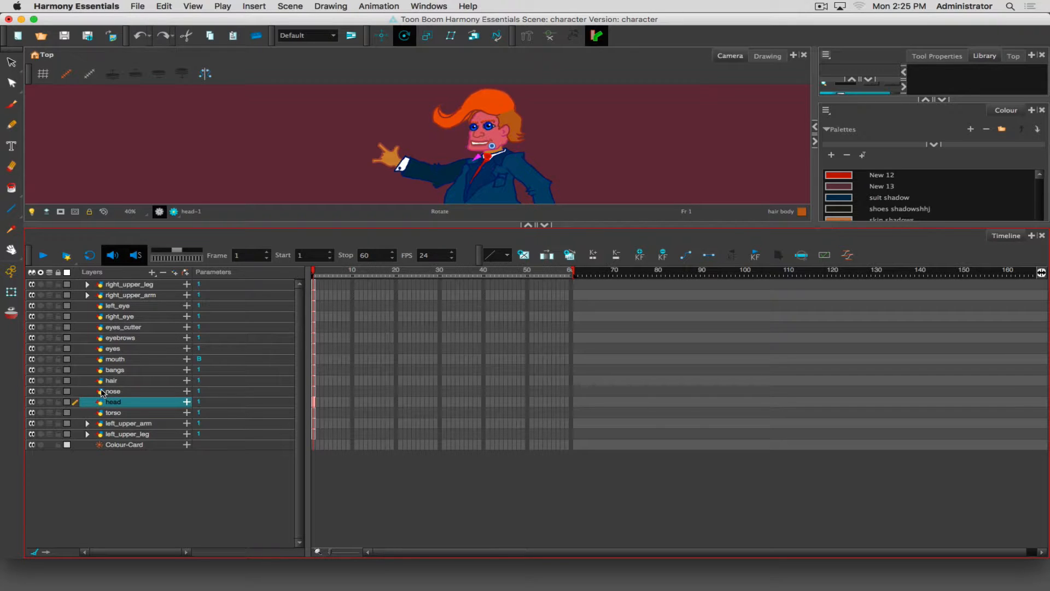
Step: Try parenting nose to head and placing hair beneath nose in the same hierarchy, and undo these layer changes
{"action": "left_click", "coordinate": [102, 393]}
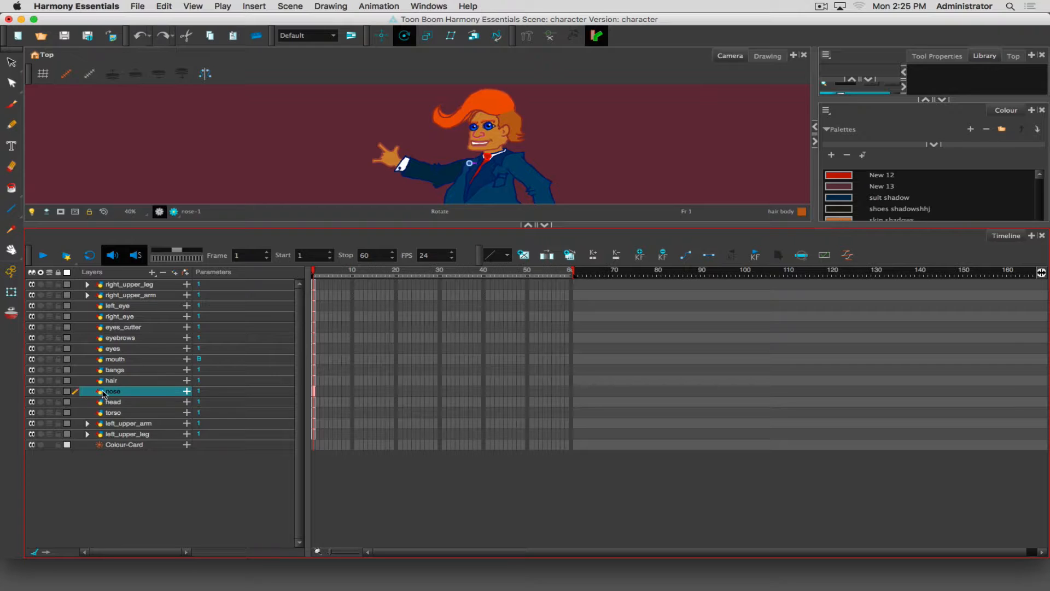
{"action": "mouse_move", "coordinate": [103, 394]}
{"action": "left_mouse_down"}
{"action": "mouse_move", "coordinate": [113, 405]}
{"action": "mouse_move", "coordinate": [101, 403]}
{"action": "left_mouse_up"}
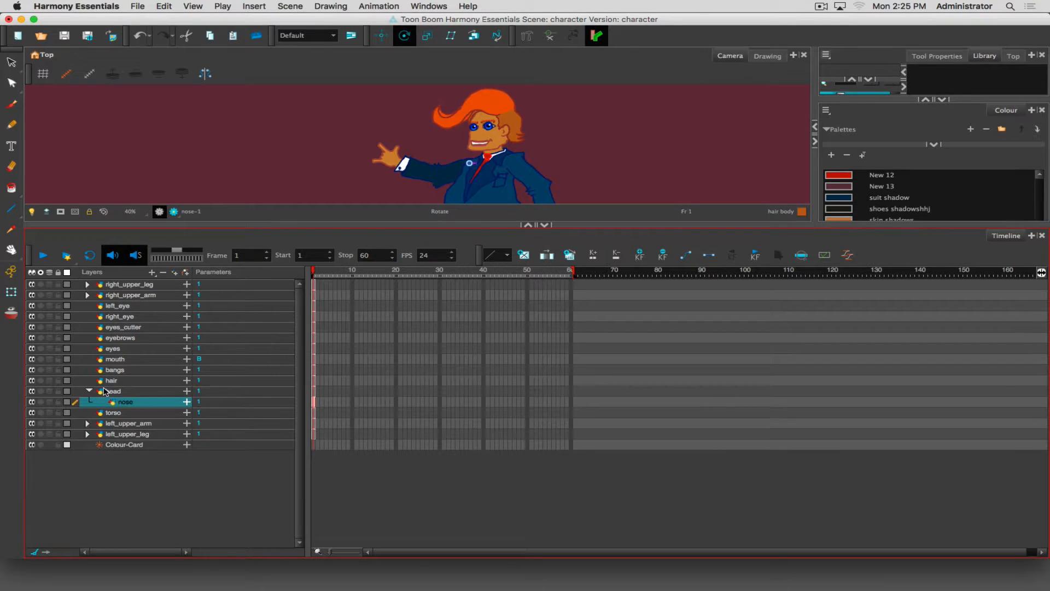
{"action": "left_click", "coordinate": [106, 383]}
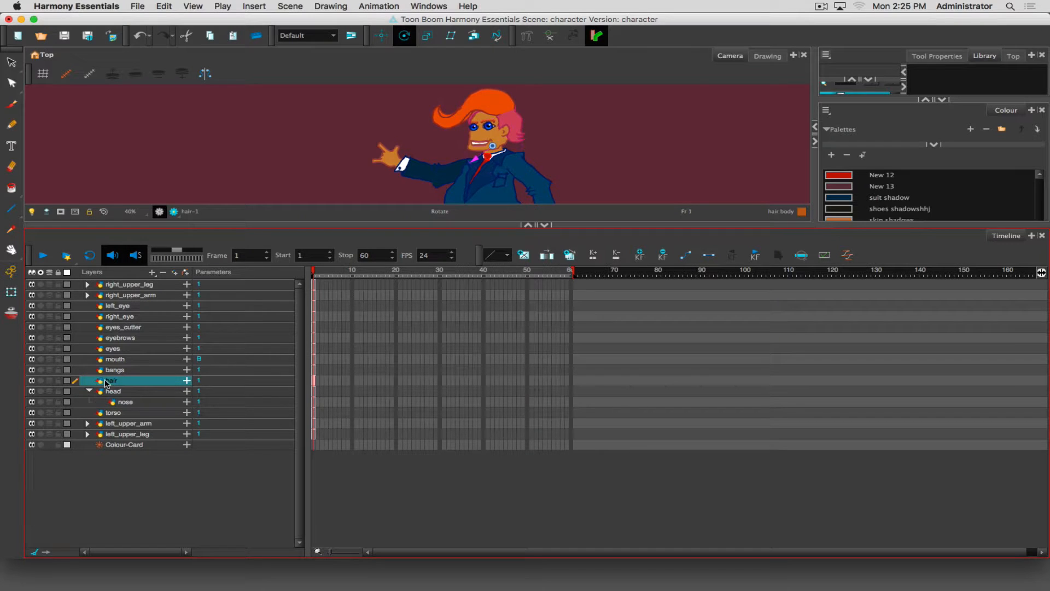
{"action": "left_click_drag", "start_coordinate": [107, 383], "coordinate": [104, 413]}
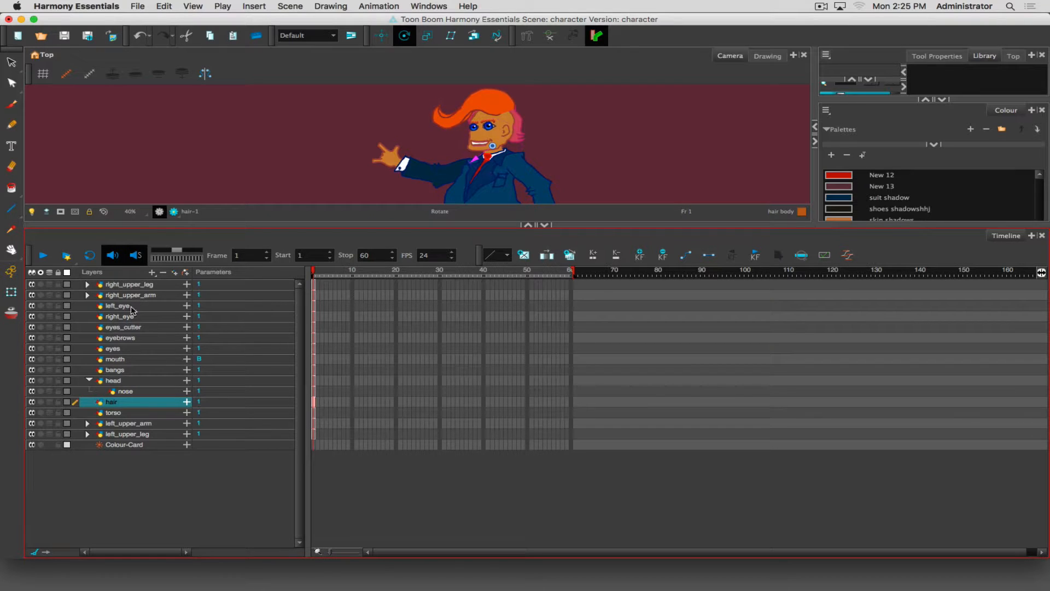
{"action": "left_click_drag", "start_coordinate": [98, 402], "coordinate": [113, 393]}
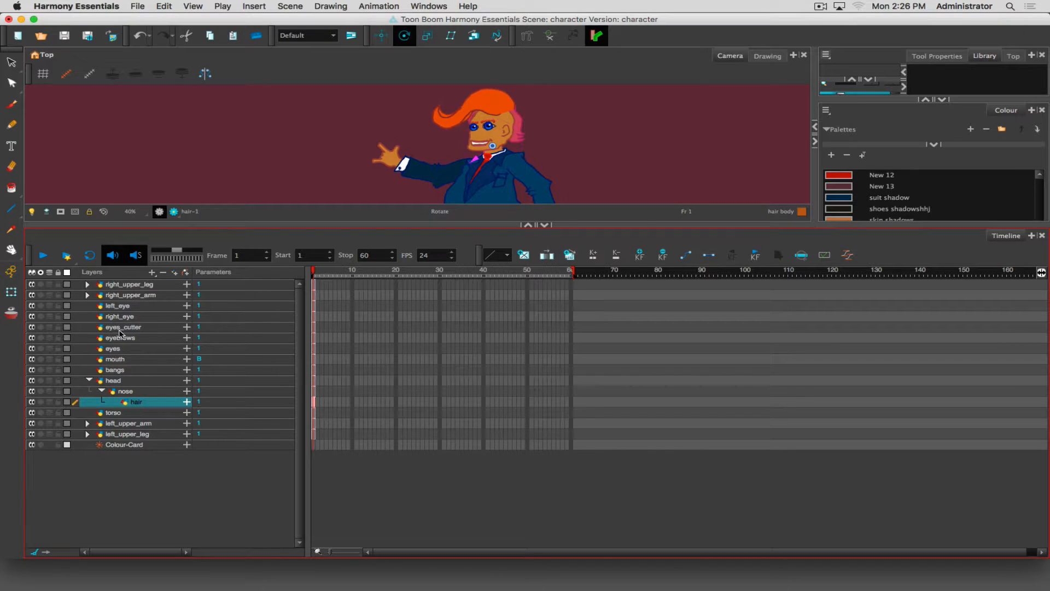
{"action": "key", "text": "super+z"}
{"action": "key", "text": "super+z"}
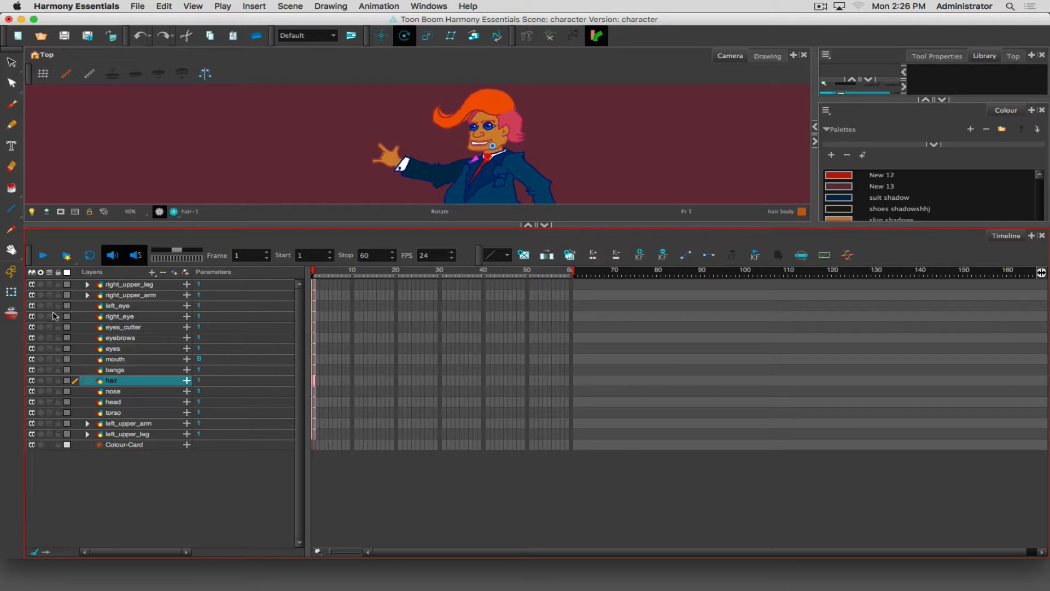
Step: Move bangs and hair directly above left_eye, and parent all layers from bangs through nose to head
{"action": "left_click", "coordinate": [104, 392]}
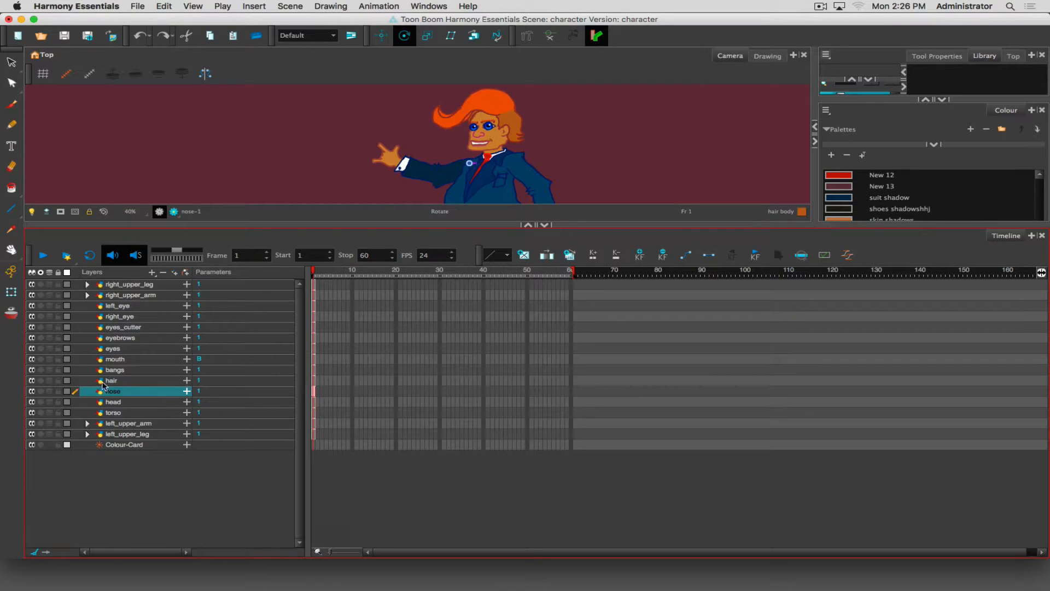
{"action": "left_click", "coordinate": [105, 371]}
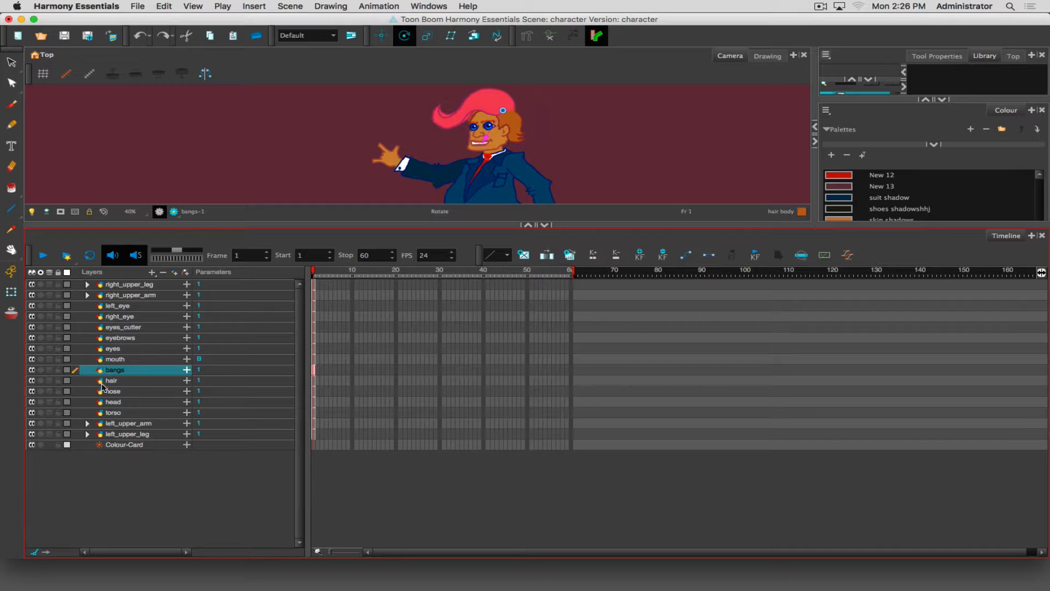
{"action": "left_click", "coordinate": [100, 383], "text": "shift"}
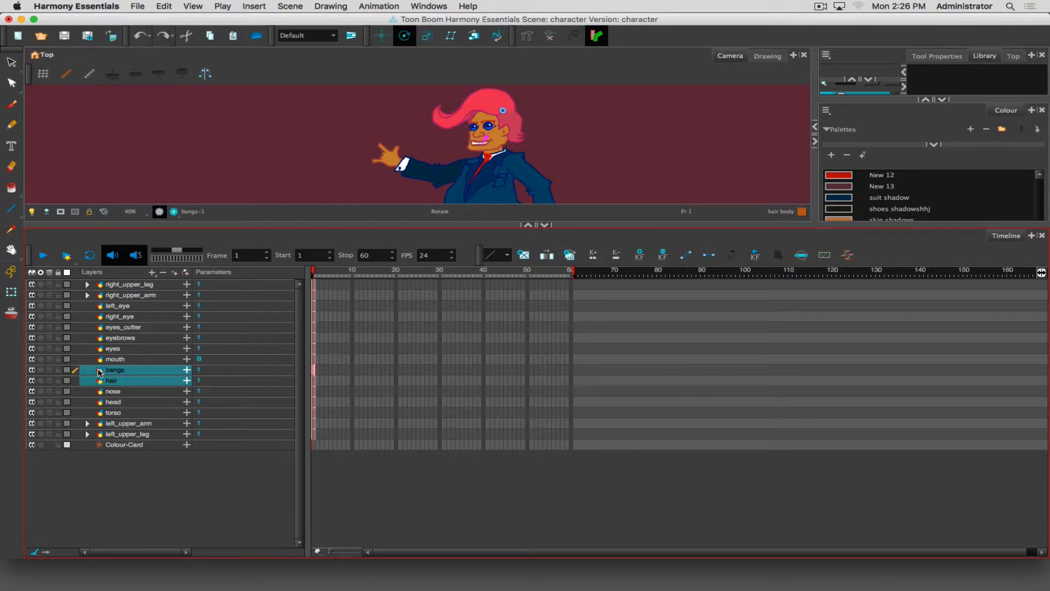
{"action": "left_click_drag", "start_coordinate": [100, 371], "coordinate": [97, 306]}
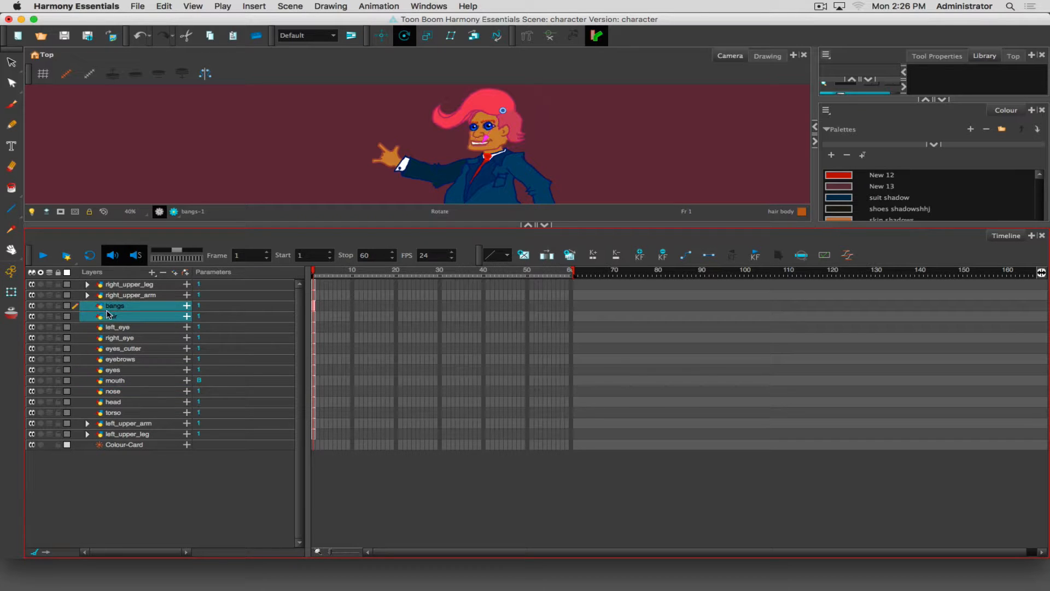
{"action": "left_click", "coordinate": [122, 391], "text": "shift"}
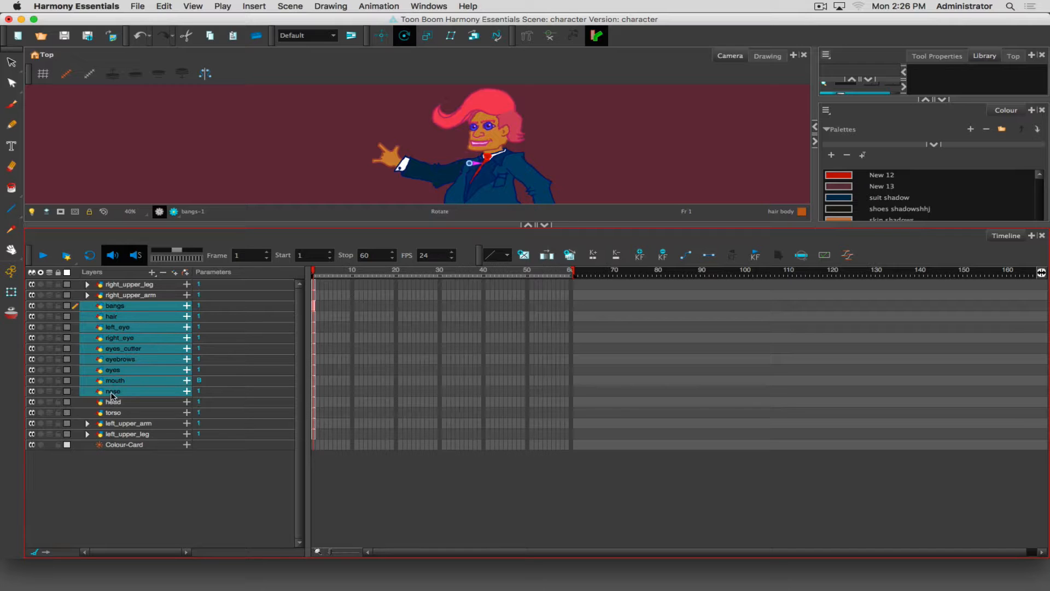
{"action": "left_click_drag", "start_coordinate": [111, 392], "coordinate": [120, 403]}
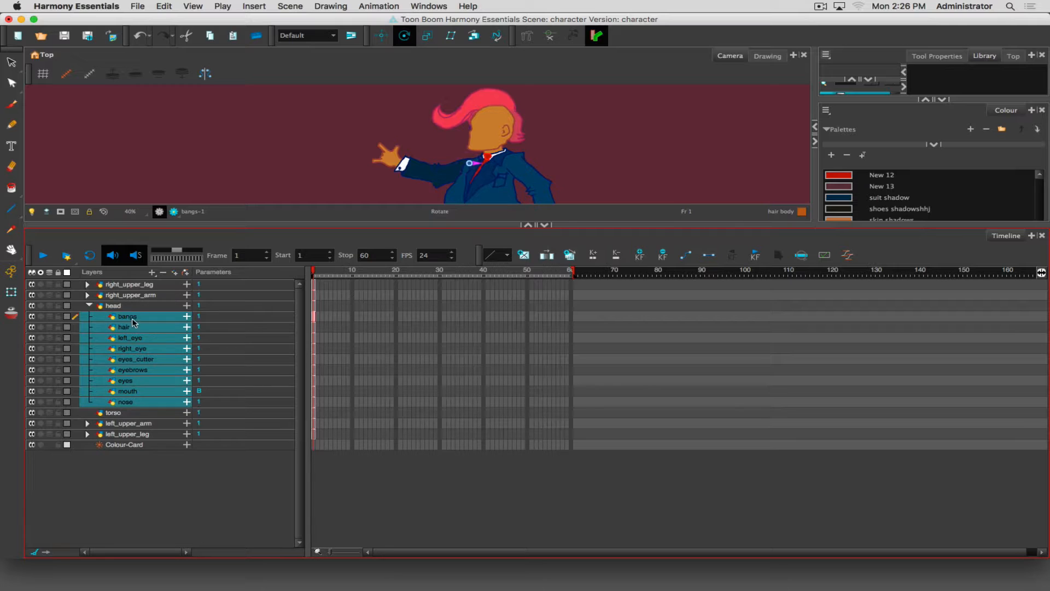
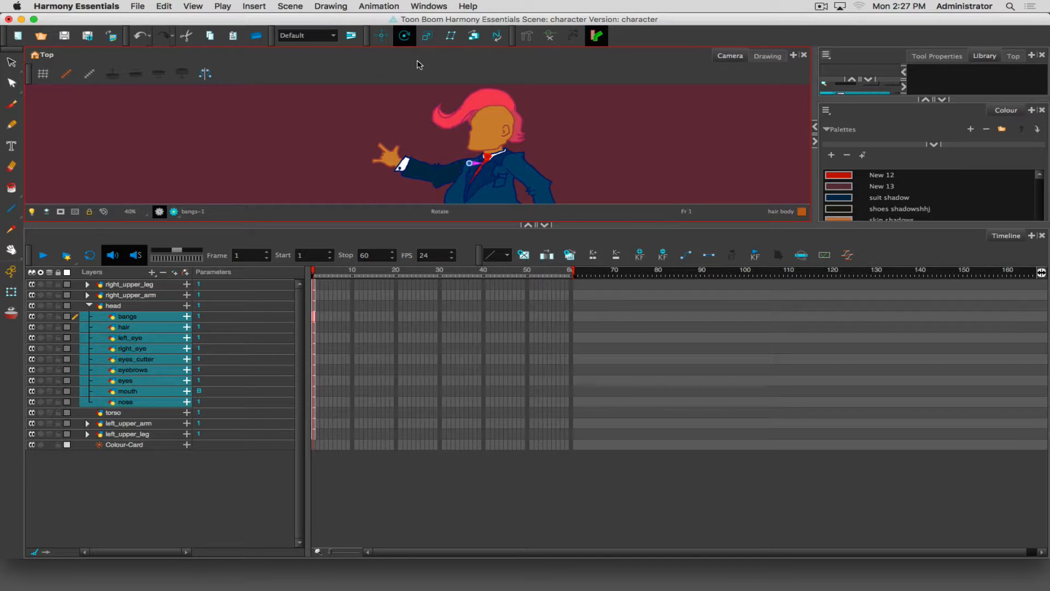
{"action": "right_click", "coordinate": [282, 65]}
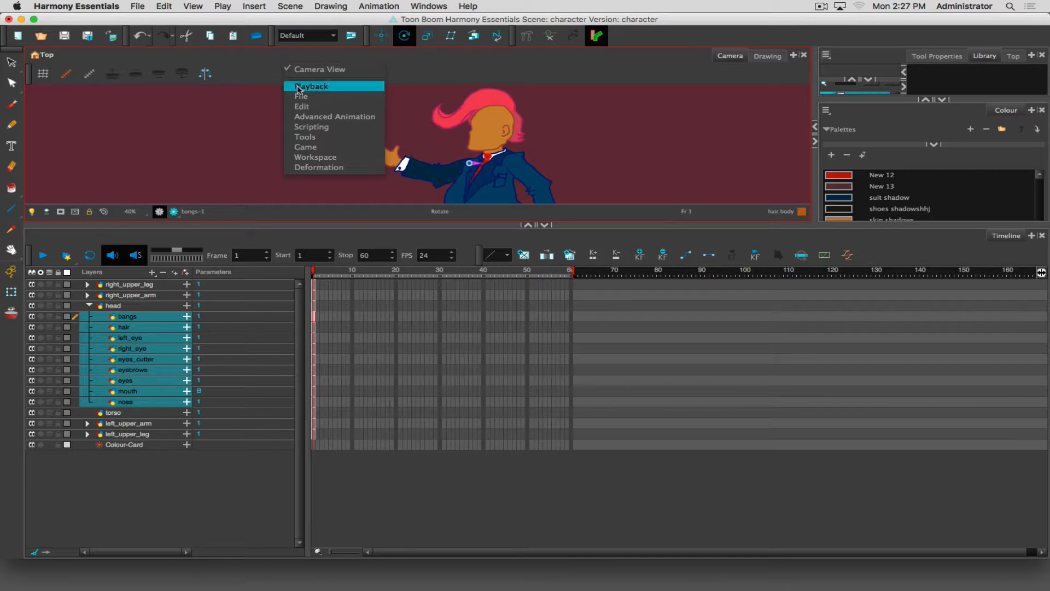
{"action": "left_click", "coordinate": [252, 64]}
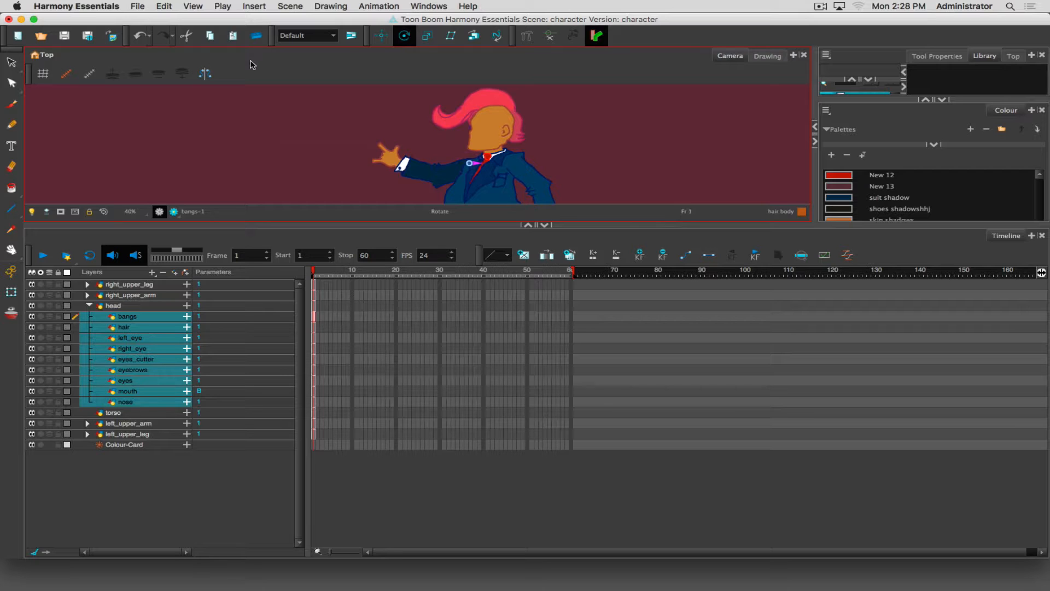
Step: Save the character scene
{"action": "left_click", "coordinate": [137, 6]}
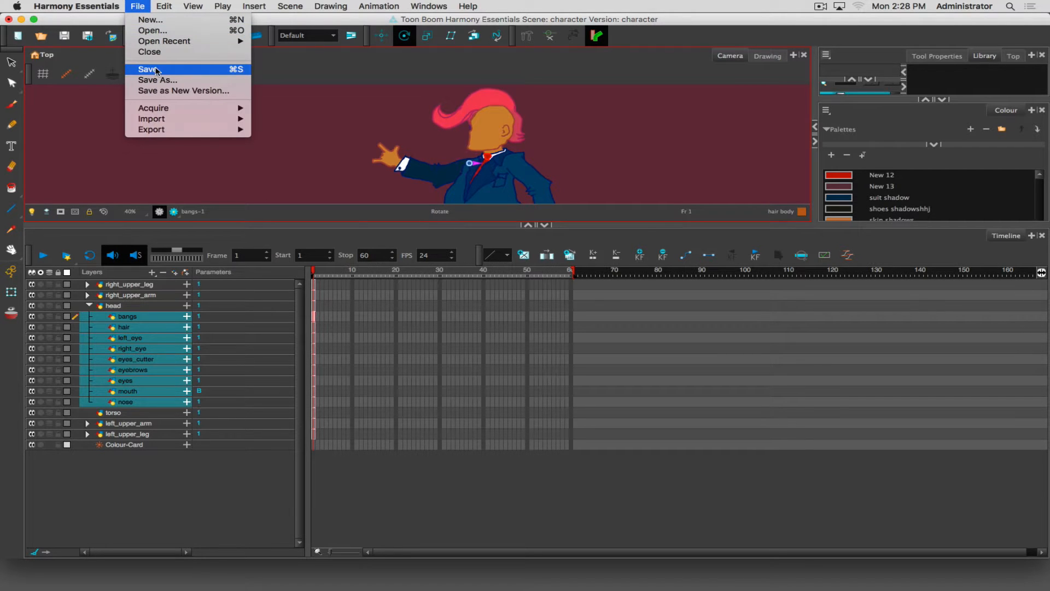
{"action": "left_click", "coordinate": [155, 70]}
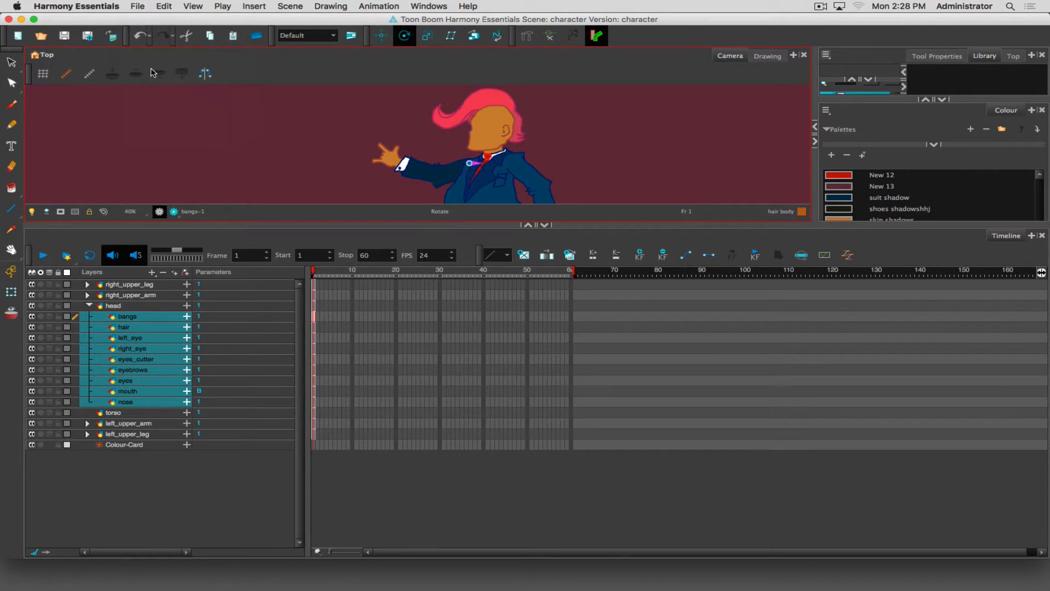
{"action": "left_click", "coordinate": [137, 4]}
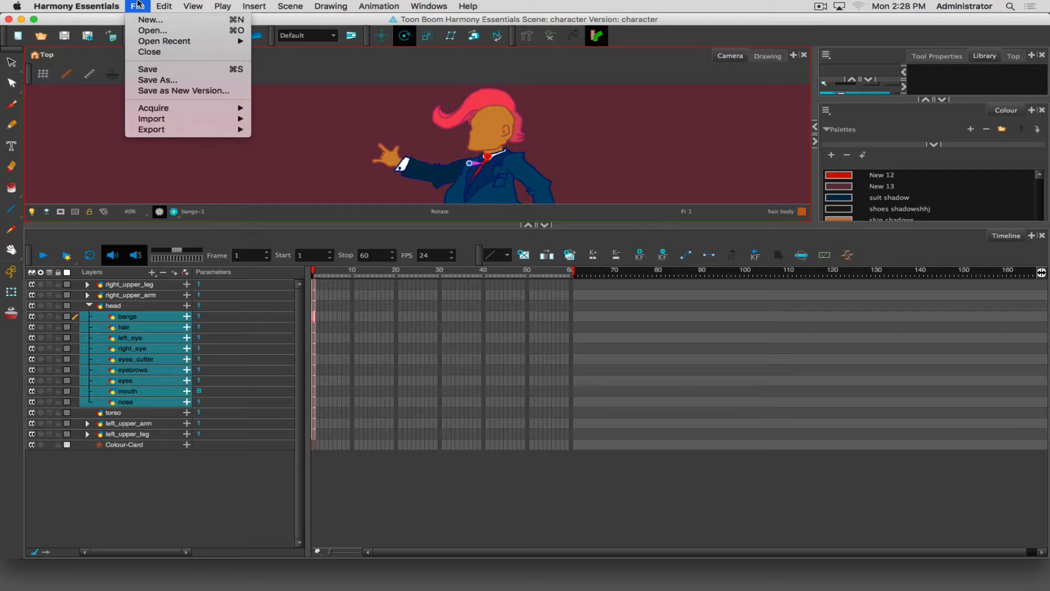
{"action": "left_click", "coordinate": [167, 4]}
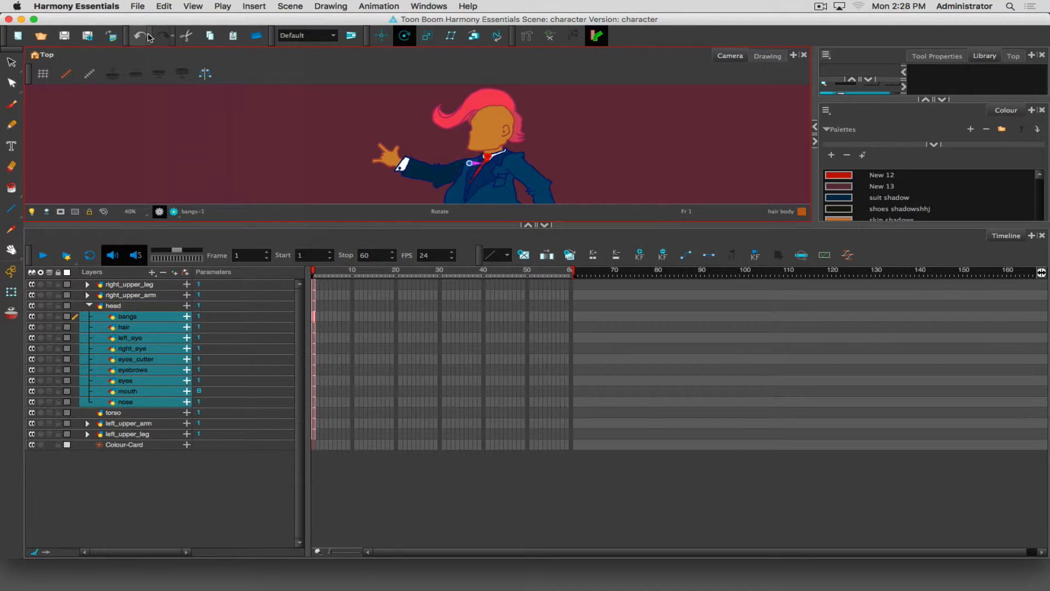
{"action": "left_click", "coordinate": [151, 36]}
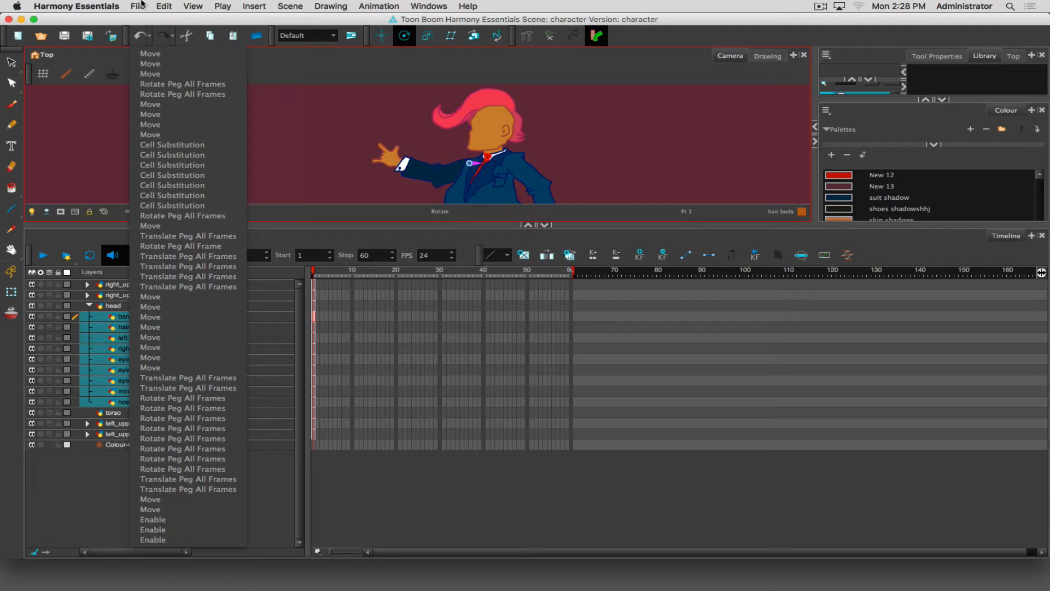
{"action": "left_click", "coordinate": [140, 4]}
{"action": "left_click", "coordinate": [140, 5]}
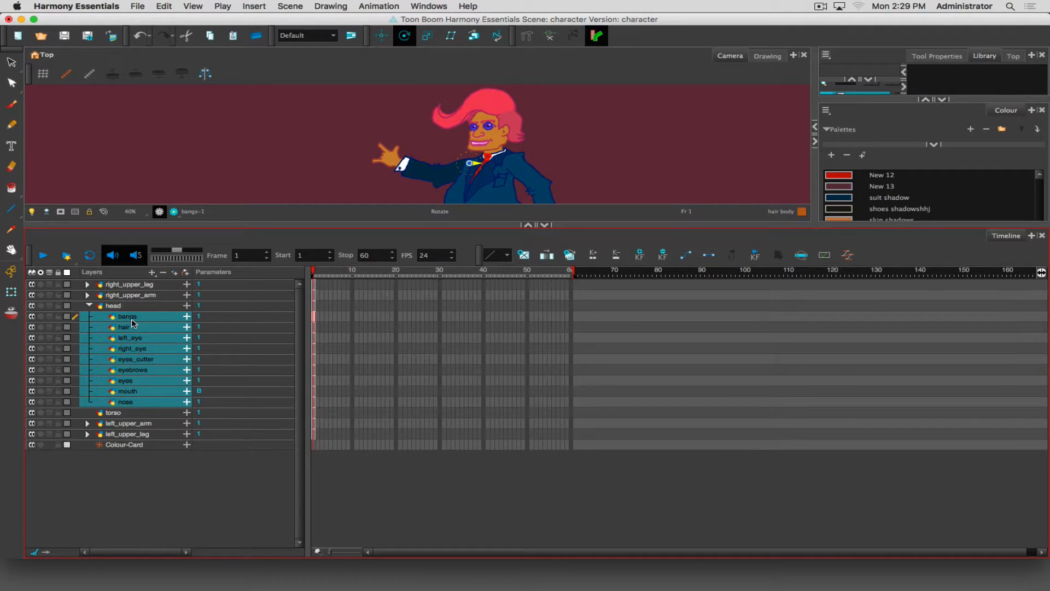
Step: Clear the current selection with the Select tool, and reselect all head child layers from nose through bangs
{"action": "left_click", "coordinate": [11, 61]}
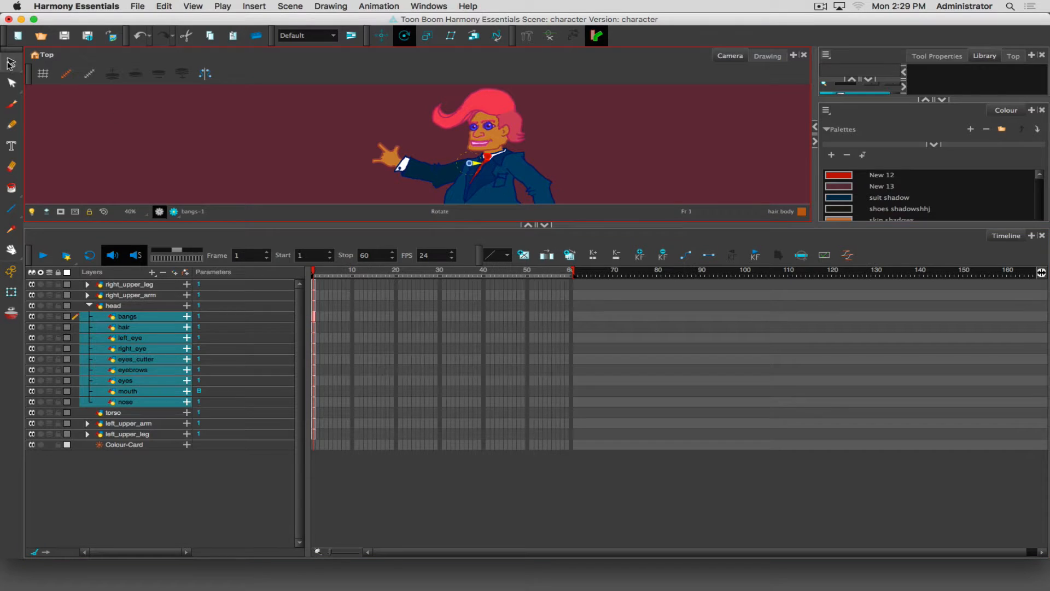
{"action": "left_click", "coordinate": [235, 148]}
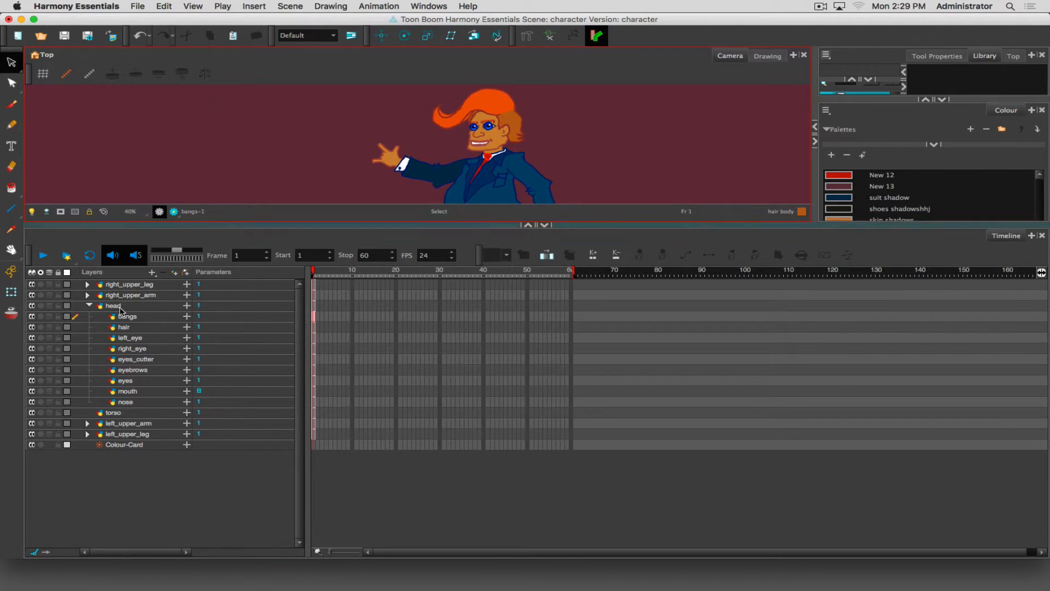
{"action": "left_click", "coordinate": [125, 403]}
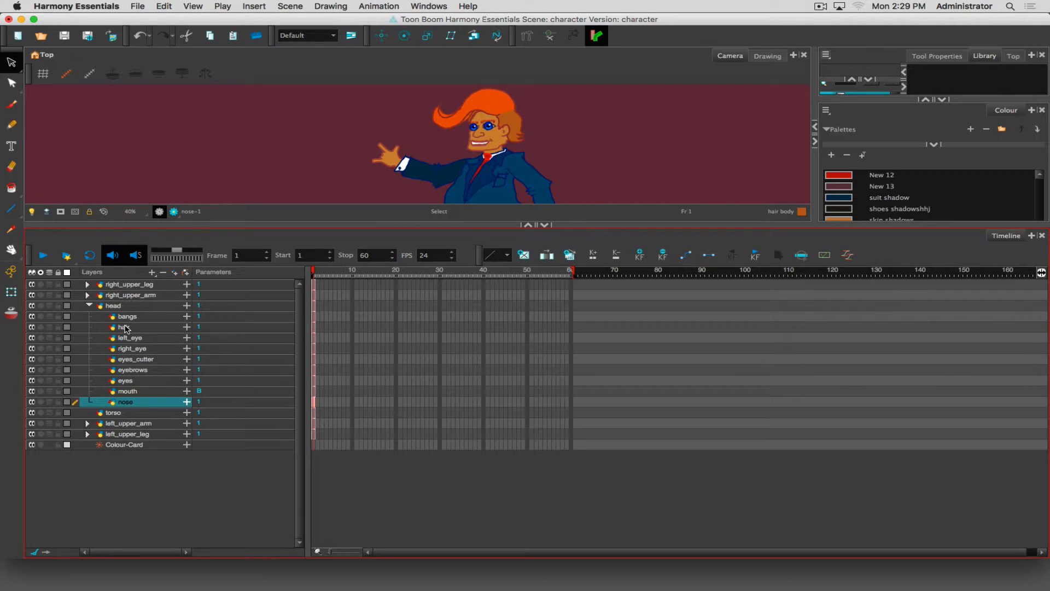
{"action": "left_click", "coordinate": [125, 317], "text": "shift"}
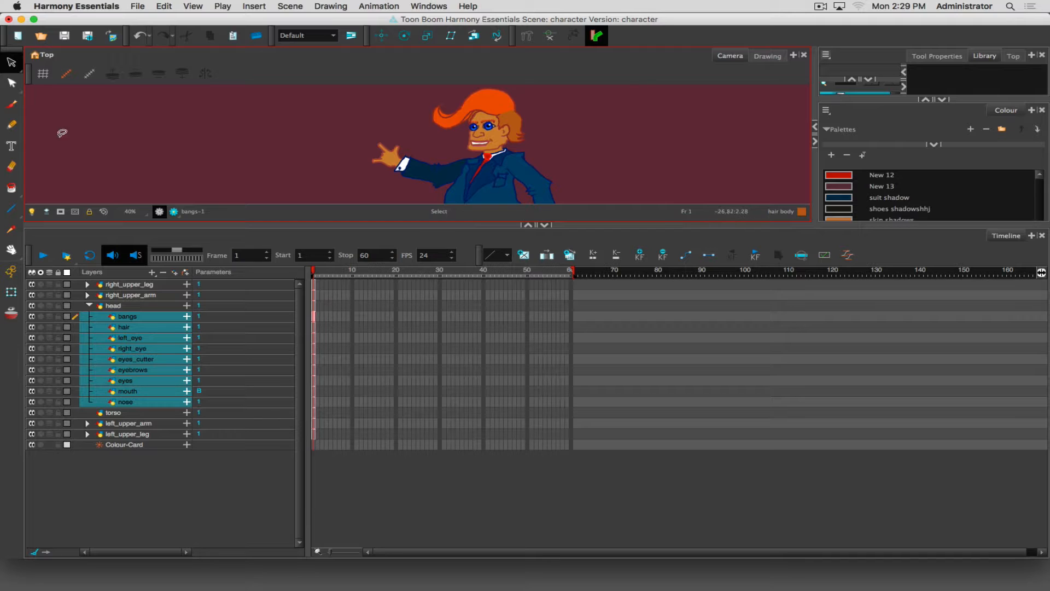
Step: Review the General preferences, including the auto-save, touch interface and timeline options, and close them
{"action": "left_click", "coordinate": [89, 6]}
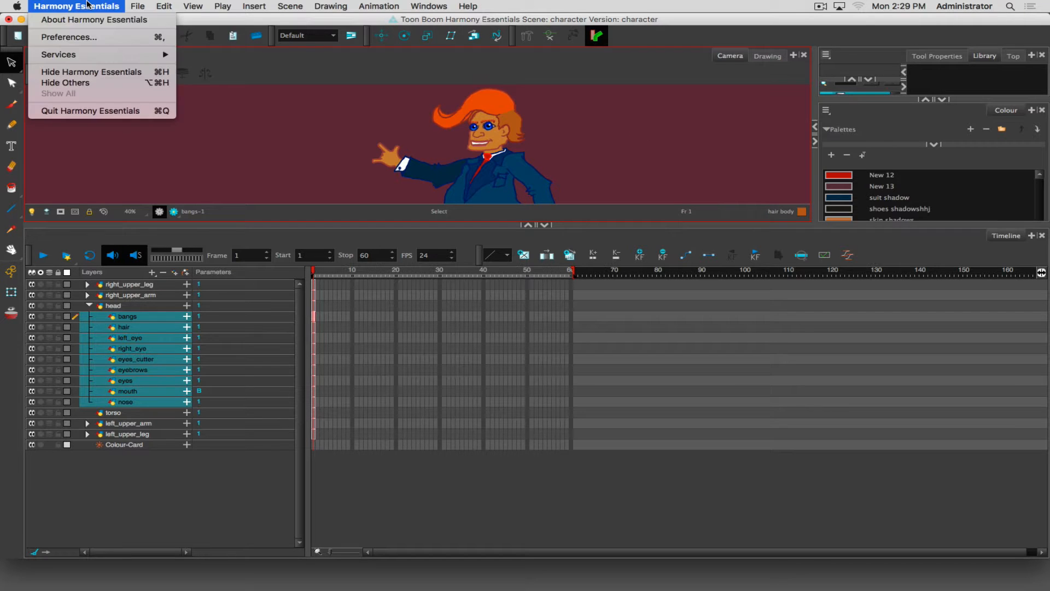
{"action": "left_click", "coordinate": [90, 39]}
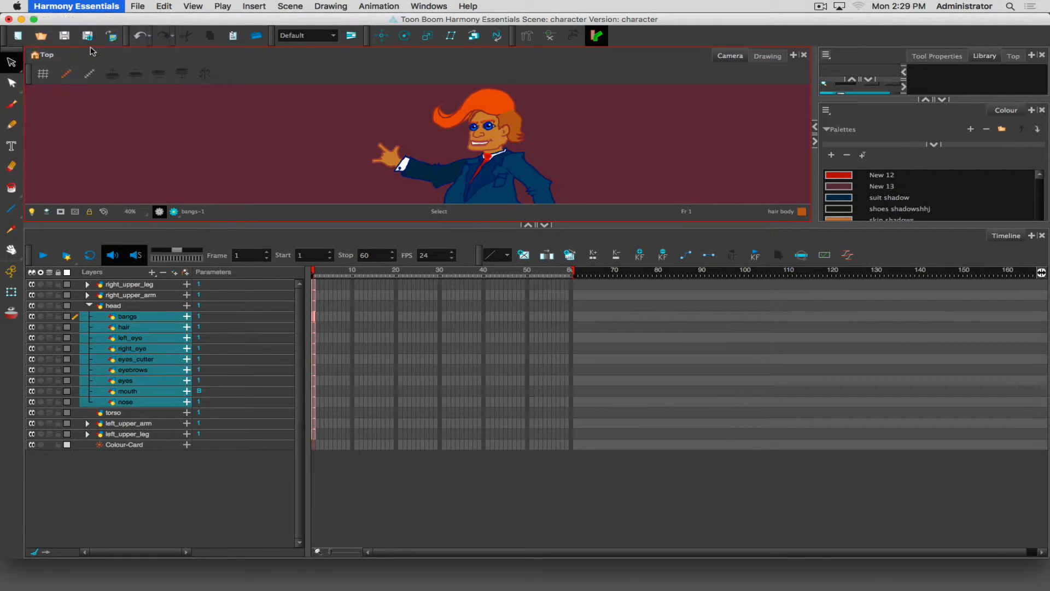
{"action": "left_click", "coordinate": [407, 158]}
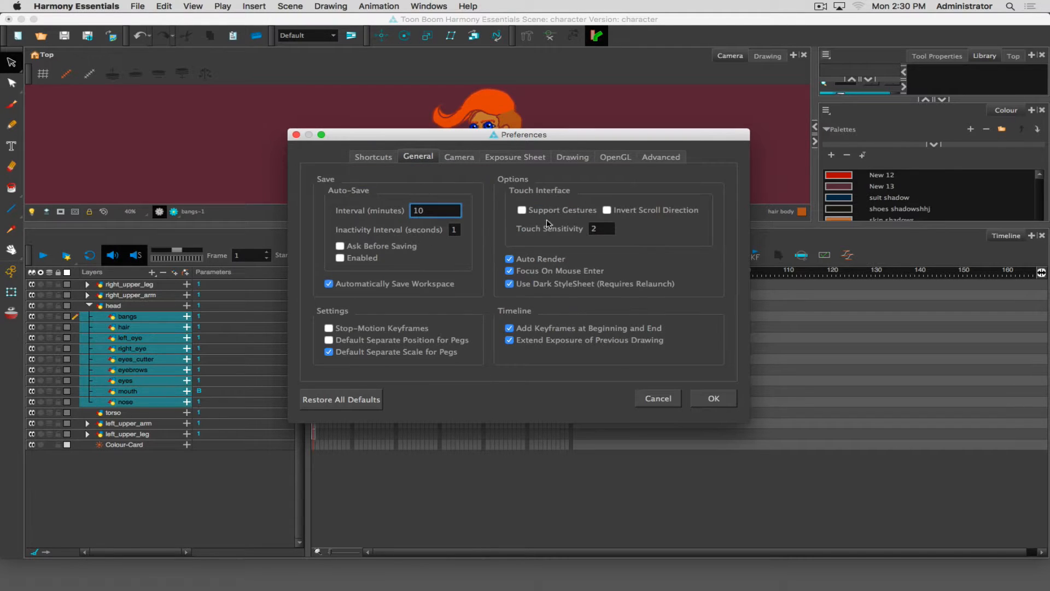
{"action": "left_click", "coordinate": [718, 400]}
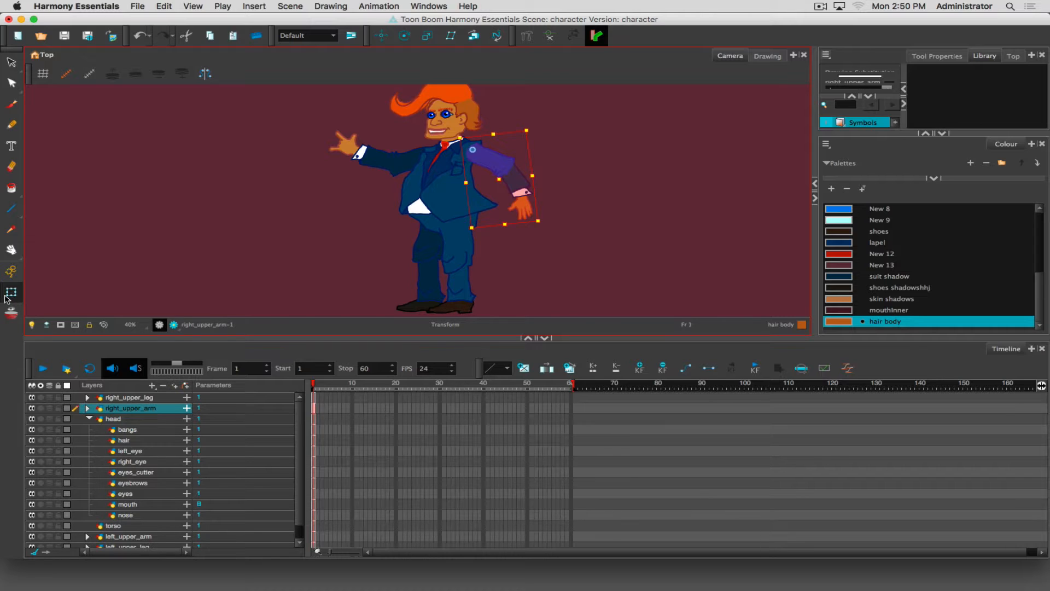
Step: Reselect the whole right arm with the Transform tool and rotate it upward about its shoulder pivot until it overlaps the face
{"action": "key", "text": "Escape"}
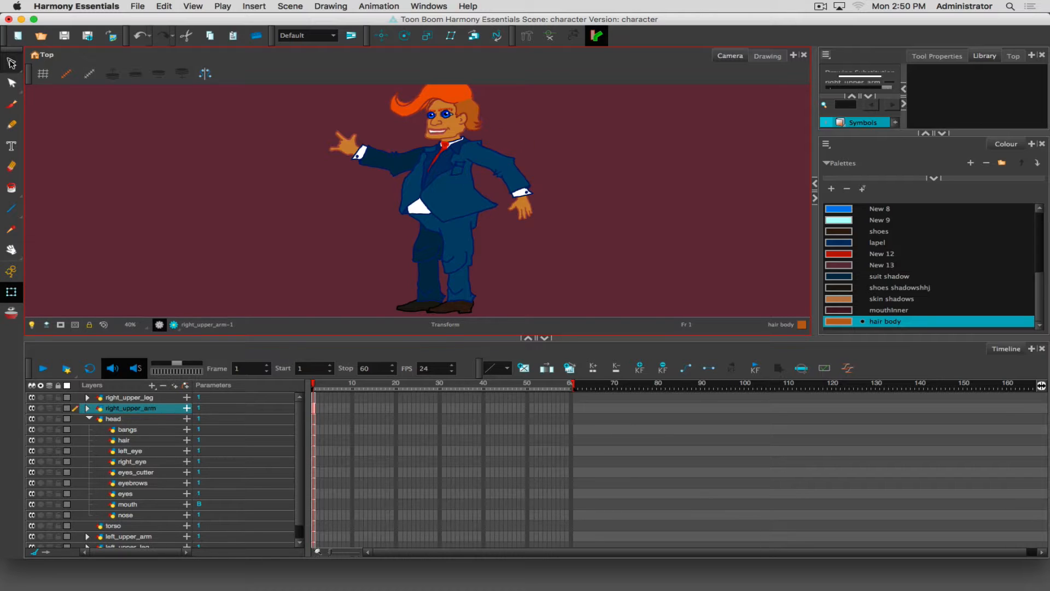
{"action": "left_click", "coordinate": [517, 183]}
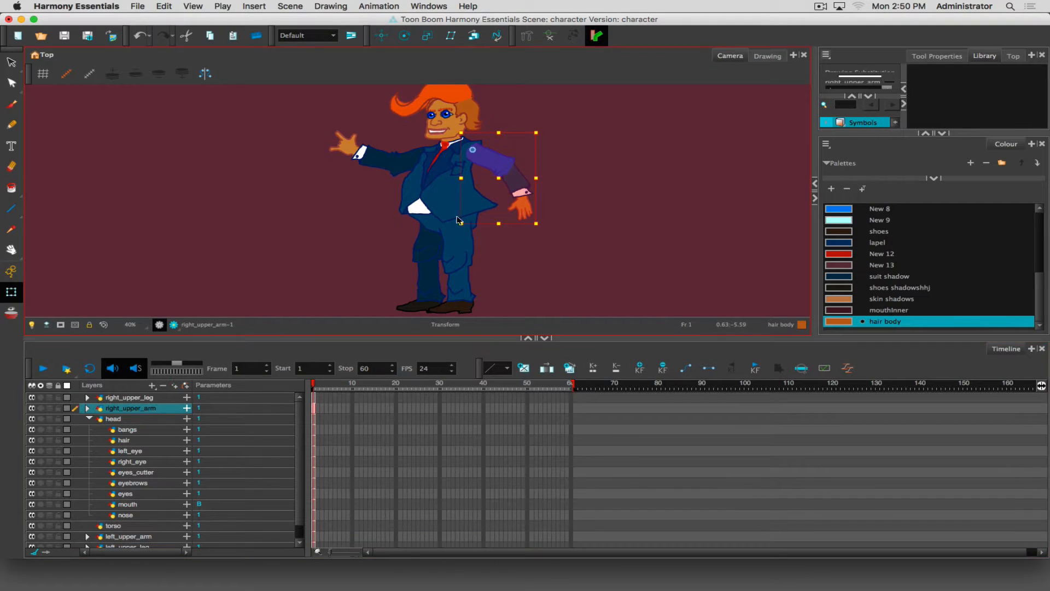
{"action": "left_click_drag", "start_coordinate": [546, 227], "coordinate": [459, 107]}
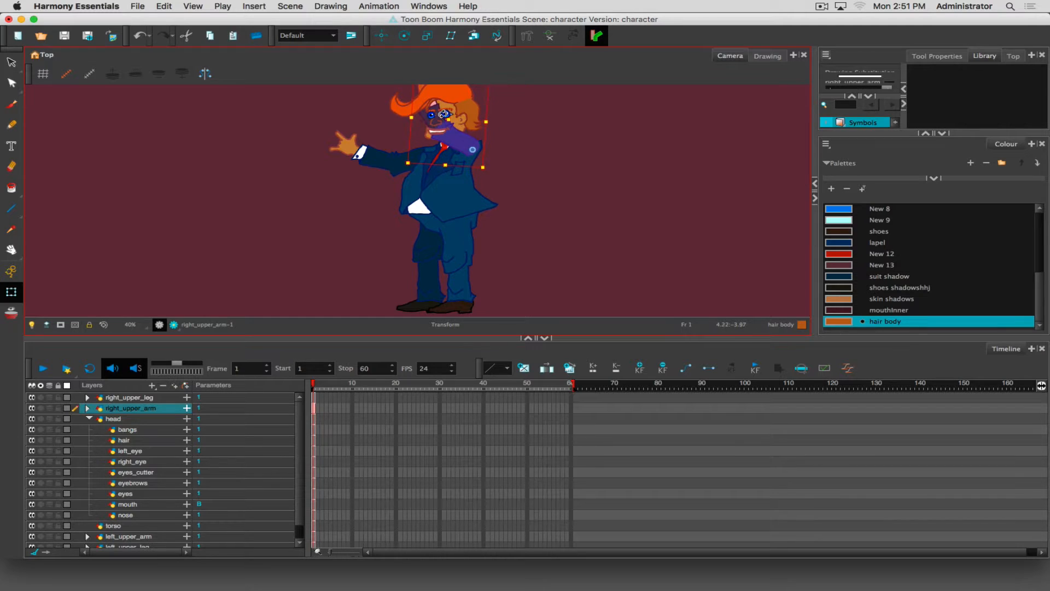
{"action": "mouse_move", "coordinate": [442, 115]}
{"action": "left_mouse_down"}
{"action": "mouse_move", "coordinate": [409, 159]}
{"action": "mouse_move", "coordinate": [418, 188]}
{"action": "mouse_move", "coordinate": [449, 81]}
{"action": "mouse_move", "coordinate": [446, 111]}
{"action": "left_mouse_up"}
Step: Nudge the right_upper_arm layer forward in depth so the arm sits in front of the face, and rotate the arm
{"action": "scroll", "coordinate": [486, 205], "scroll_direction": "up", "scroll_amount": 2}
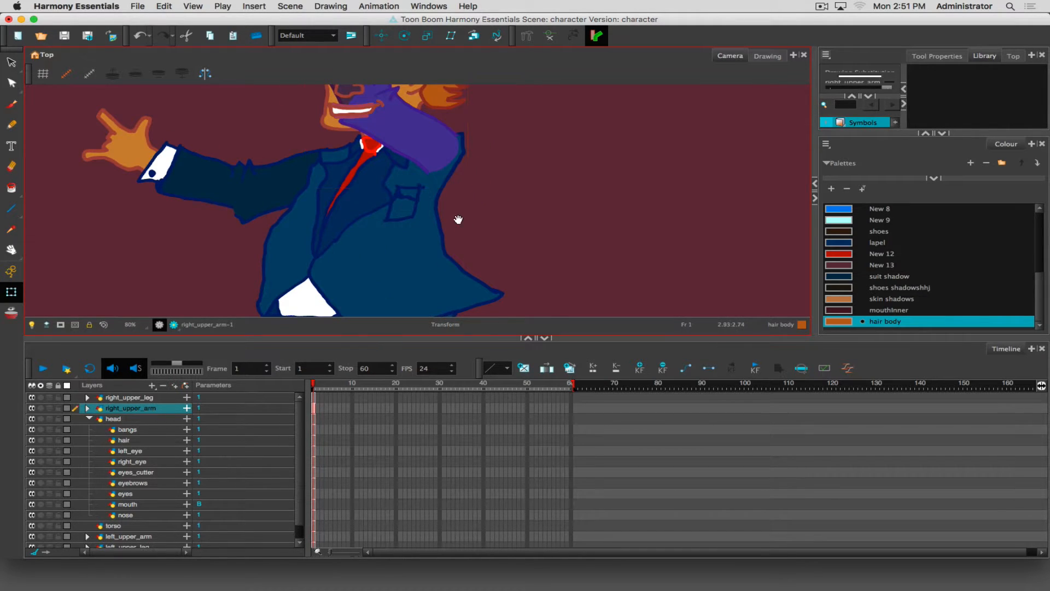
{"action": "left_click_drag", "start_coordinate": [459, 225], "coordinate": [495, 328]}
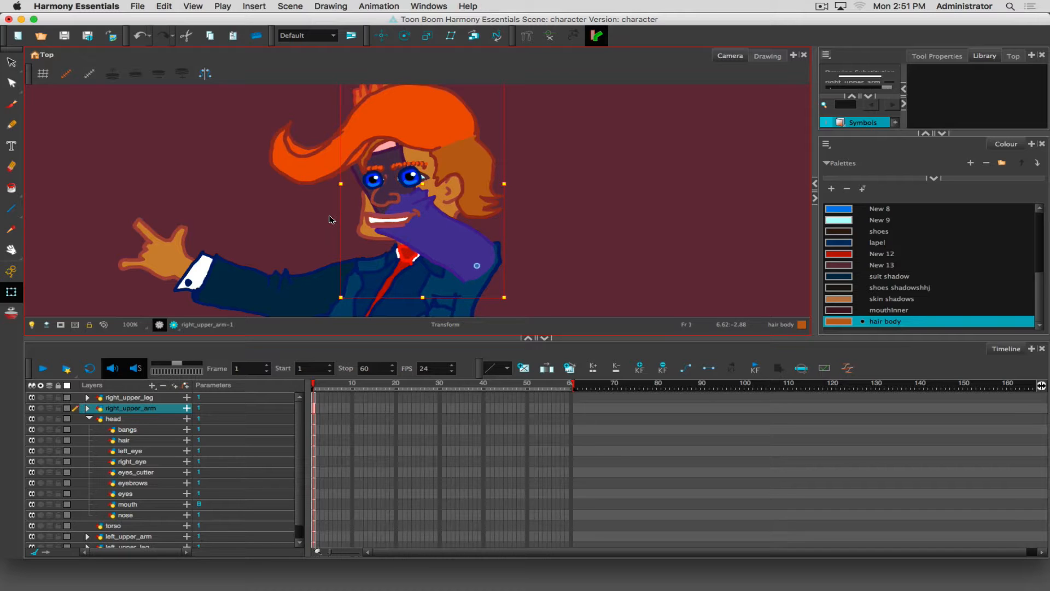
{"action": "key", "text": "alt+Down"}
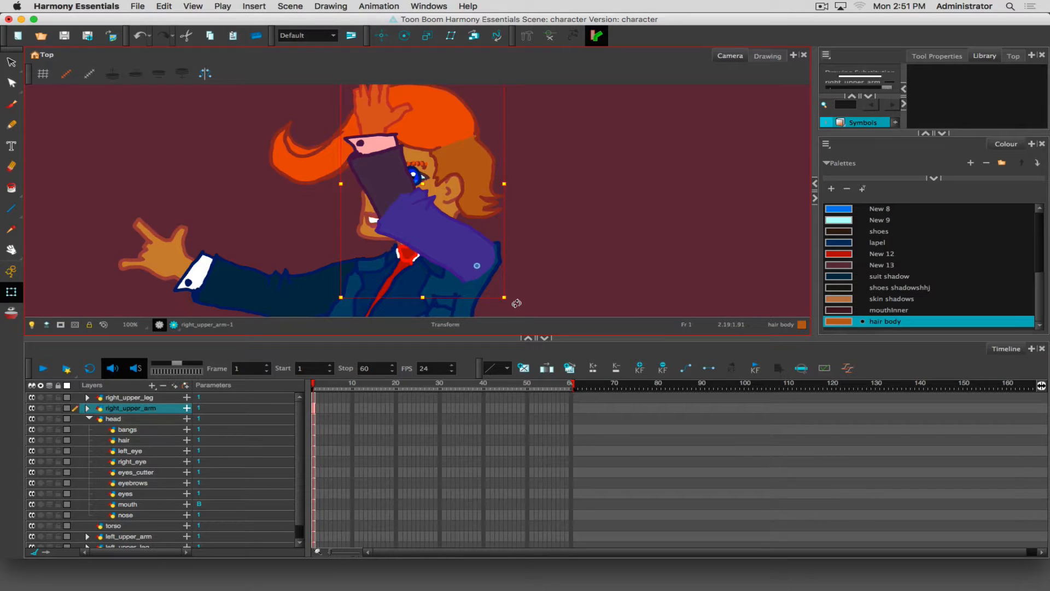
{"action": "left_click_drag", "start_coordinate": [498, 309], "coordinate": [432, 141]}
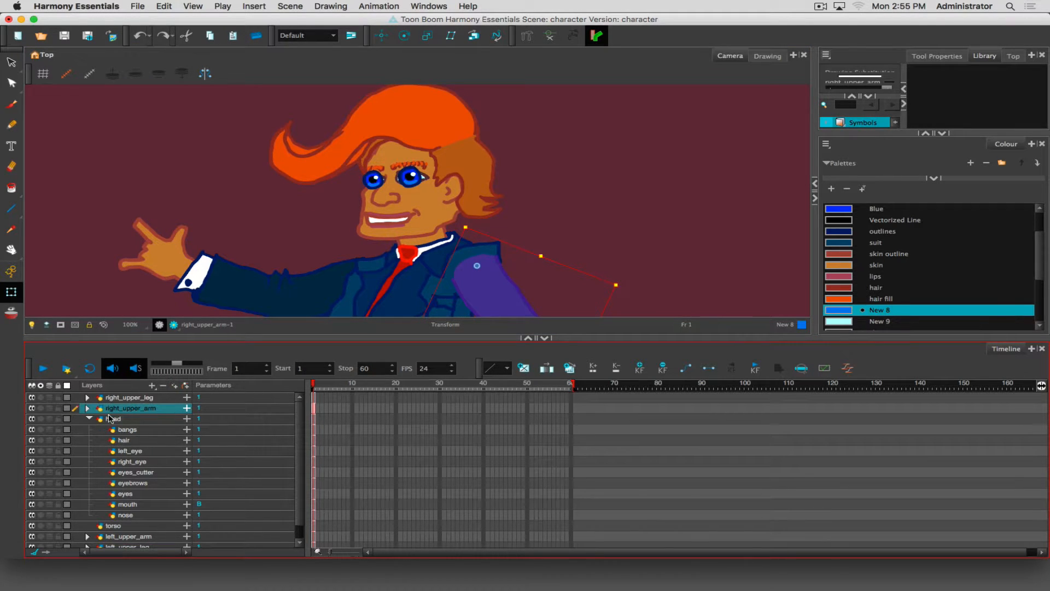
Step: Hide the right_eye, left_eye and eyes layers to examine the shapes on the eyes_cutter layer
{"action": "left_click", "coordinate": [127, 474]}
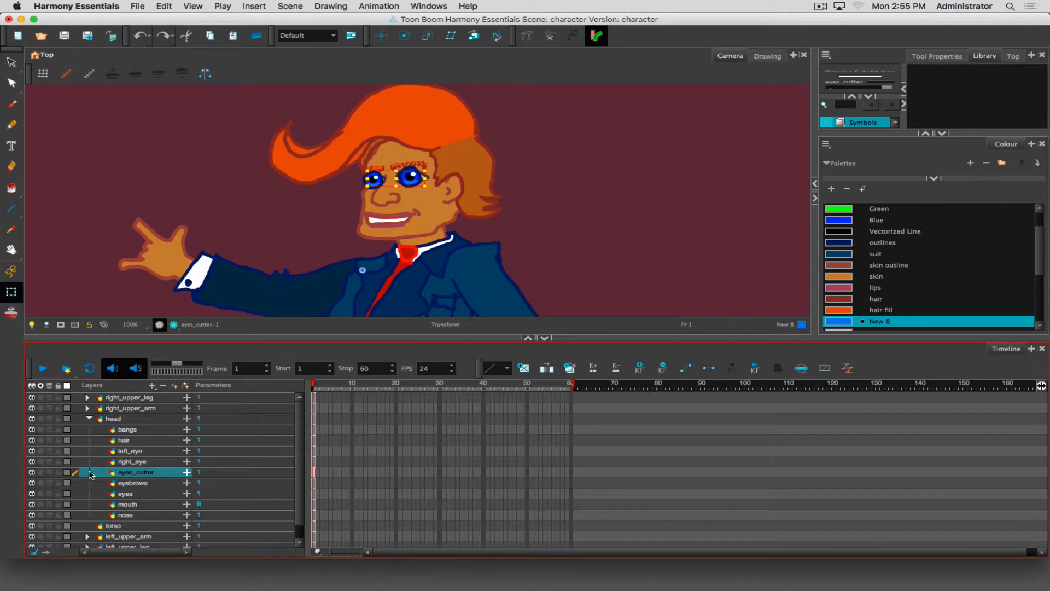
{"action": "left_click", "coordinate": [32, 462]}
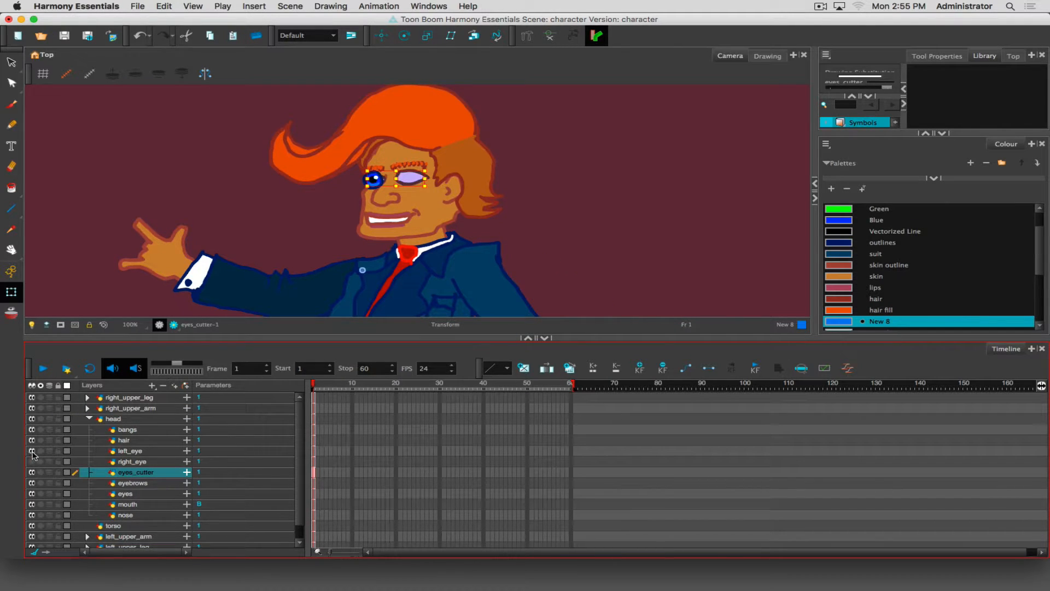
{"action": "left_click", "coordinate": [32, 452]}
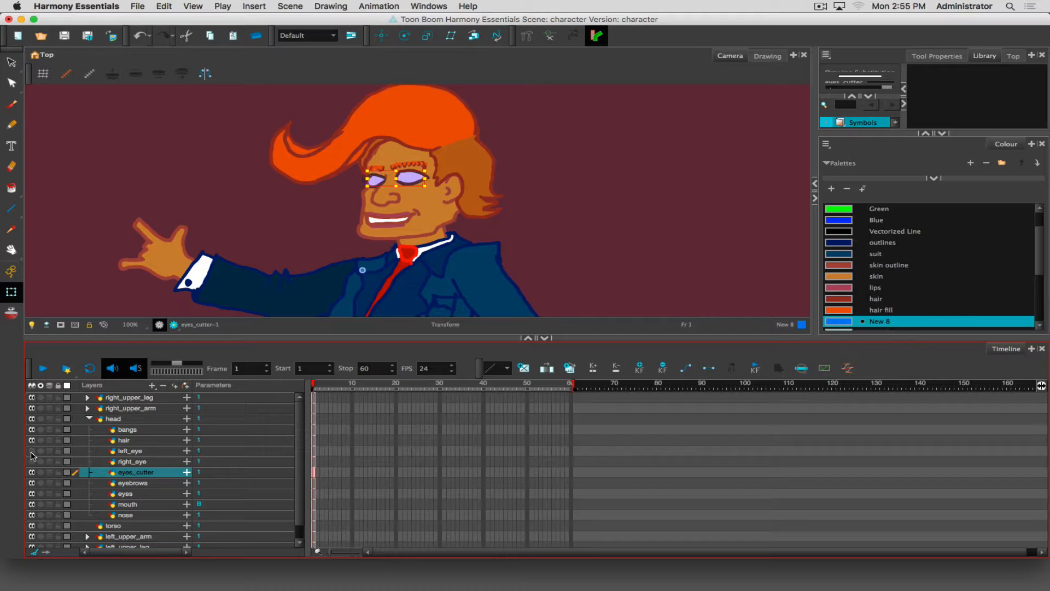
{"action": "left_click", "coordinate": [33, 493]}
Step: Show the eyes layer again and add a Cutter effect to the right_eye layer
{"action": "left_click", "coordinate": [116, 462]}
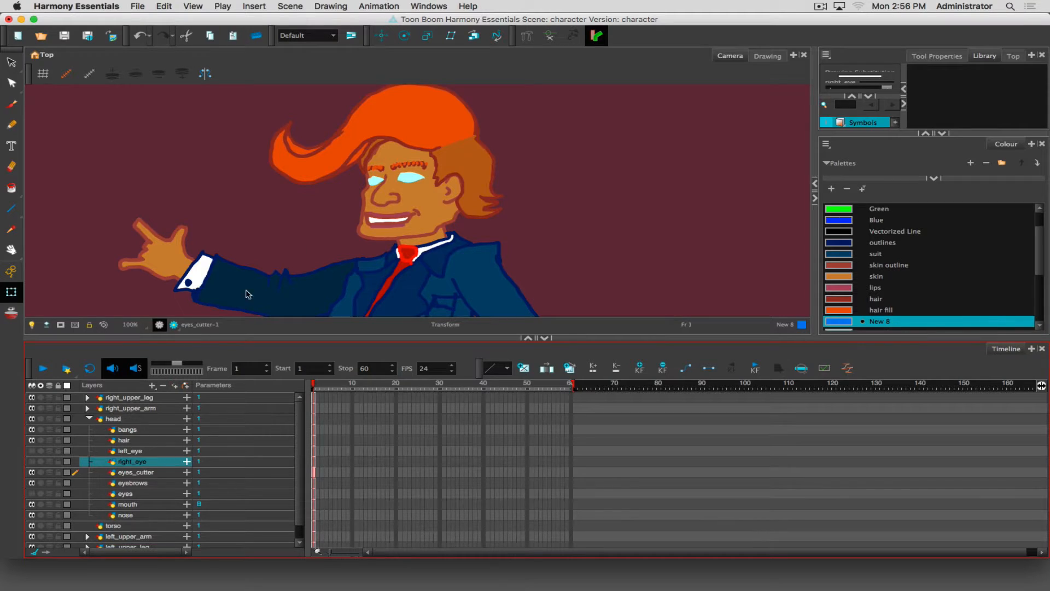
{"action": "left_click", "coordinate": [31, 494]}
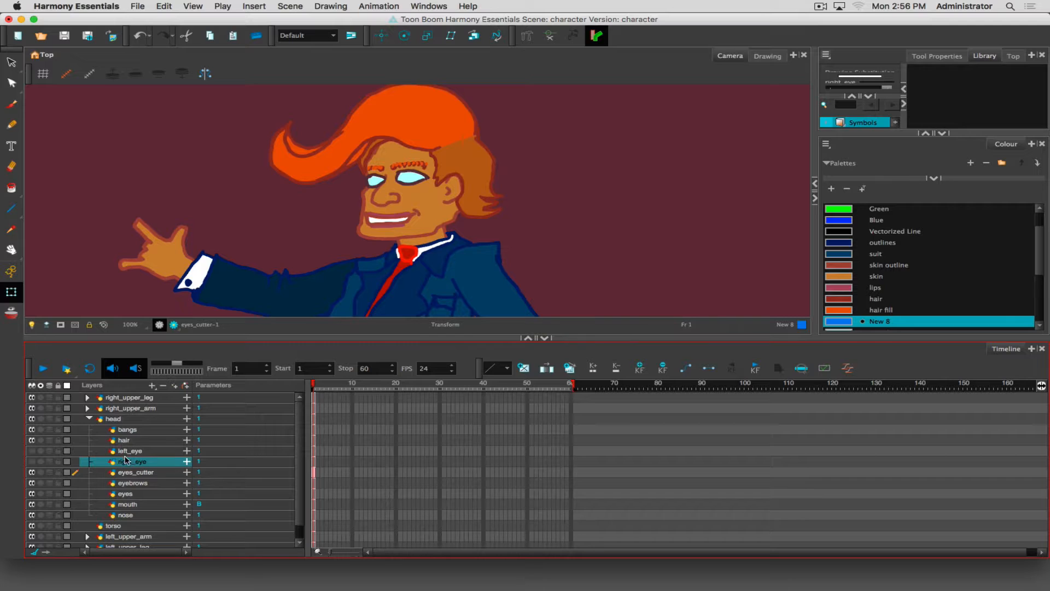
{"action": "left_click", "coordinate": [154, 386]}
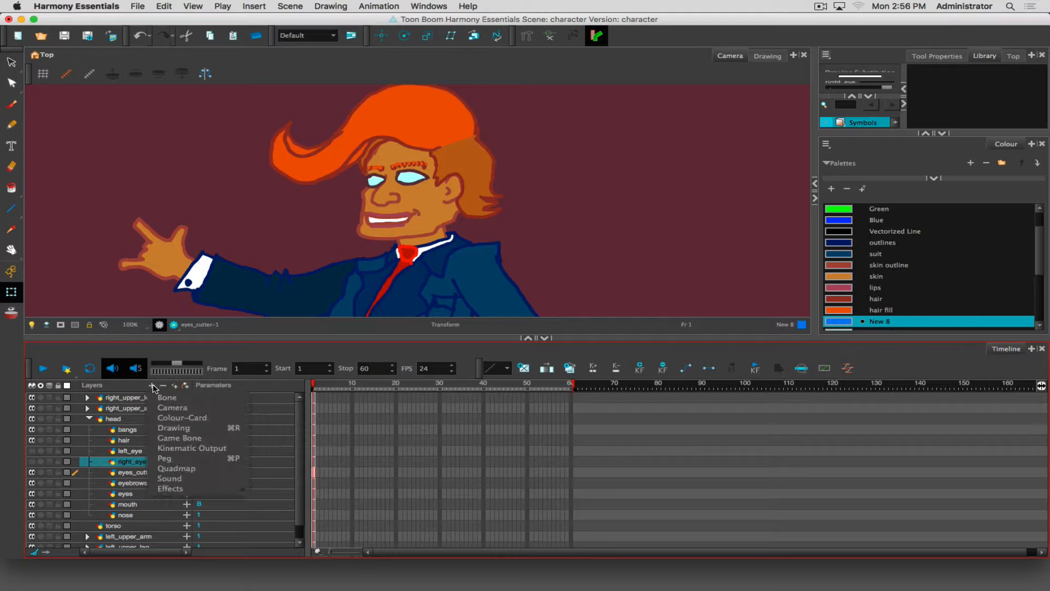
{"action": "mouse_move", "coordinate": [180, 488]}
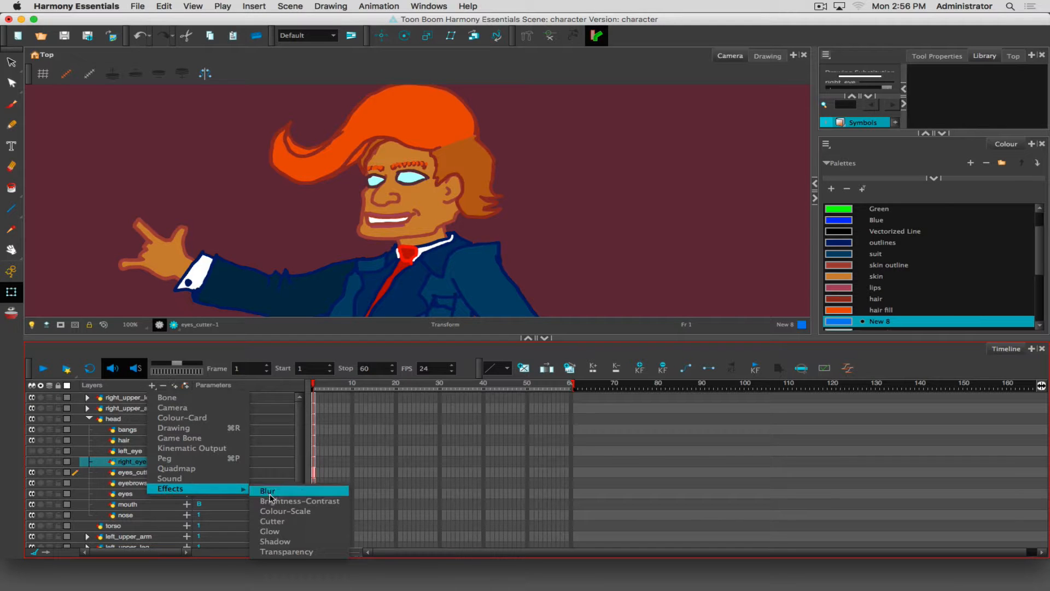
{"action": "left_click", "coordinate": [271, 522]}
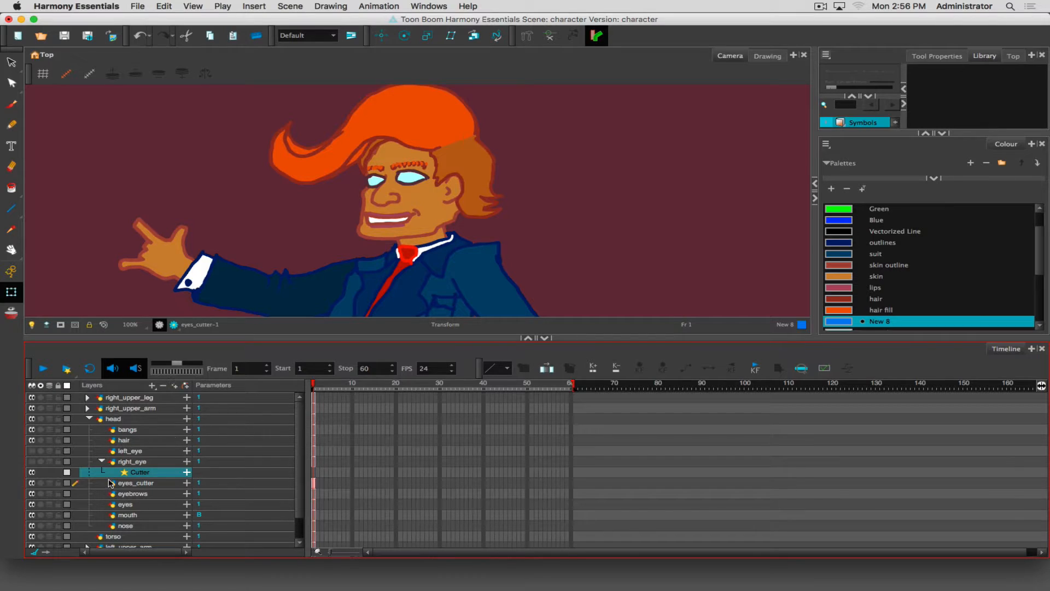
Step: Show the right_eye and left_eye layers again and assign eyes_cutter as the matte of the right_eye Cutter
{"action": "left_click", "coordinate": [32, 462]}
{"action": "left_click", "coordinate": [32, 451]}
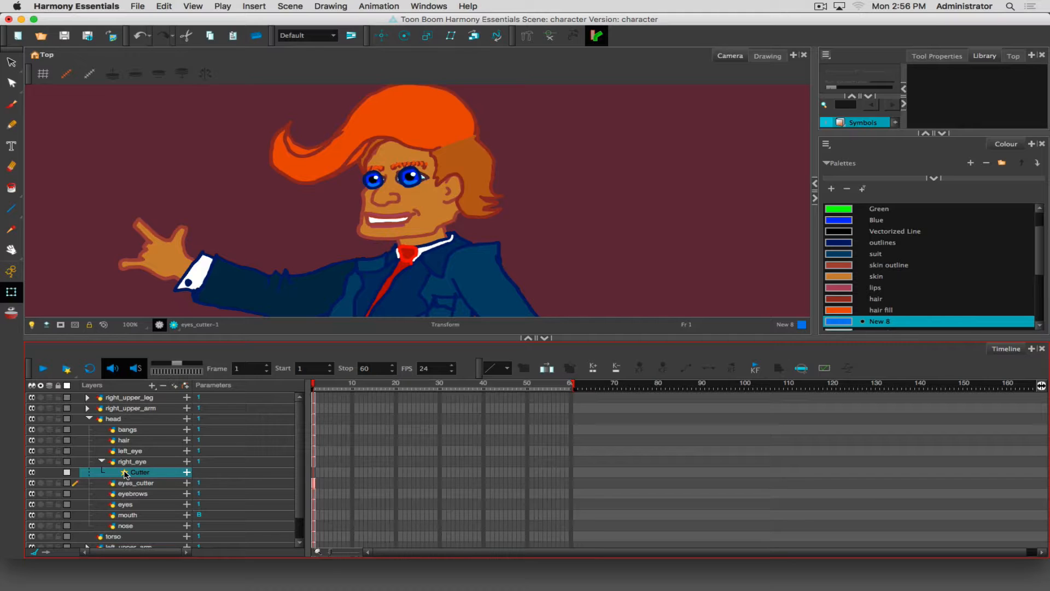
{"action": "left_click", "coordinate": [187, 472]}
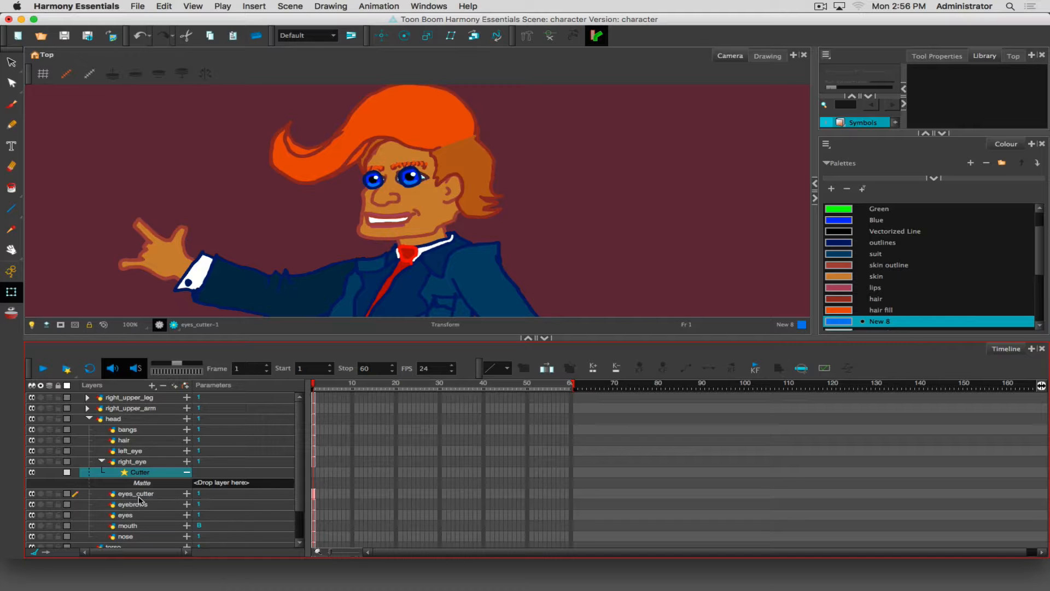
{"action": "left_click_drag", "start_coordinate": [121, 495], "coordinate": [211, 485]}
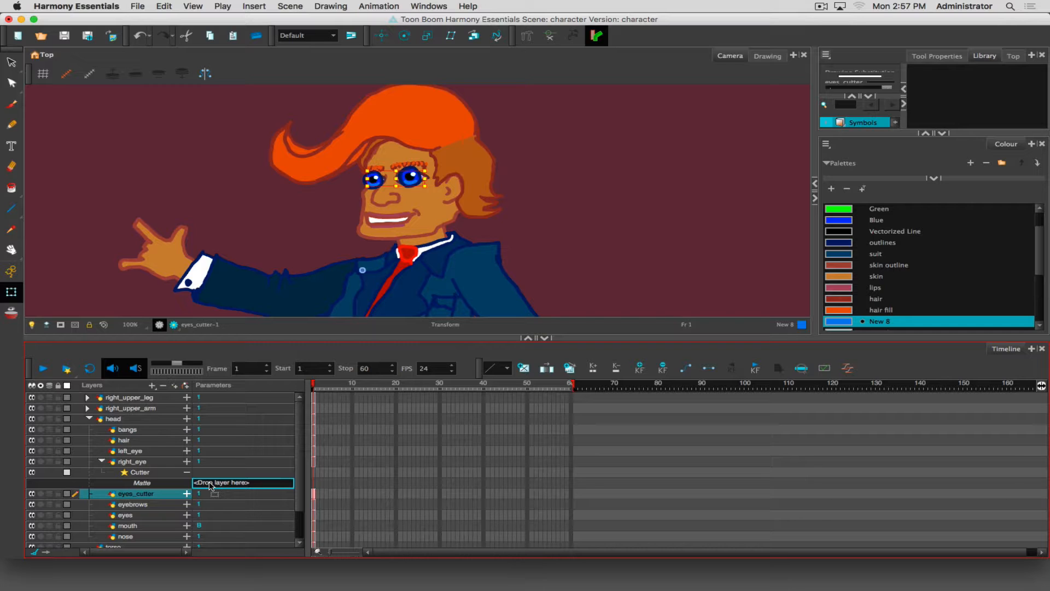
{"action": "left_click_drag", "start_coordinate": [211, 485], "coordinate": [210, 486]}
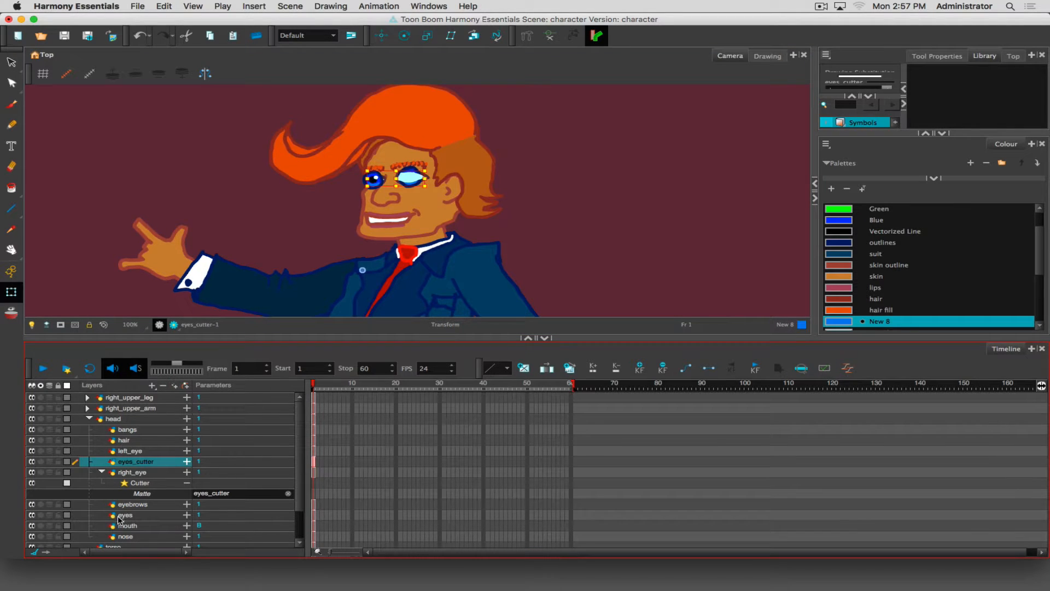
Step: Set the right_eye layer's Cutter effect to Inverted in its layer properties
{"action": "double_click", "coordinate": [125, 484]}
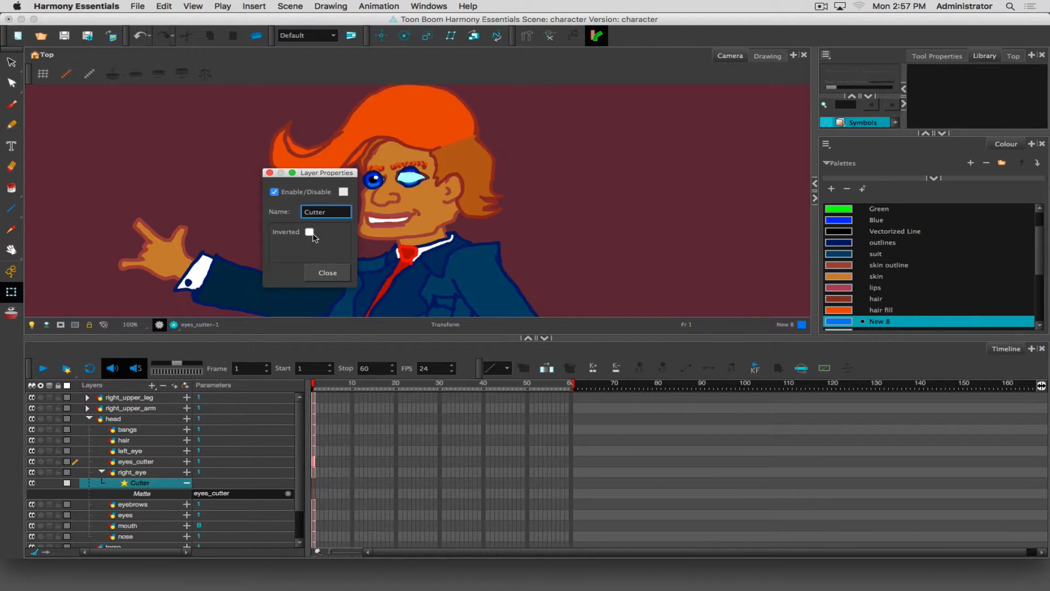
{"action": "left_click", "coordinate": [309, 232]}
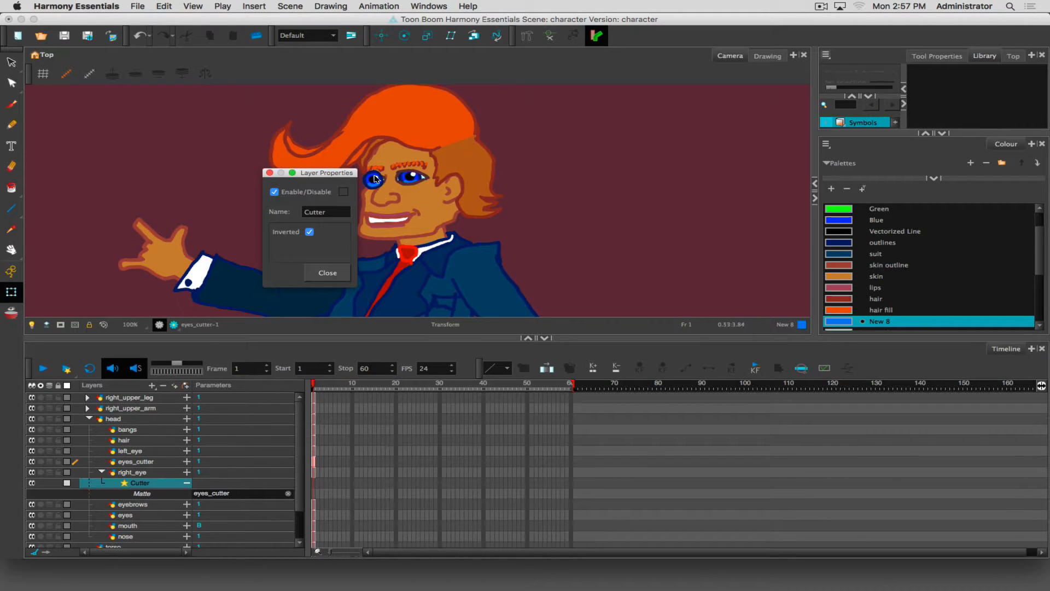
{"action": "left_click", "coordinate": [270, 172]}
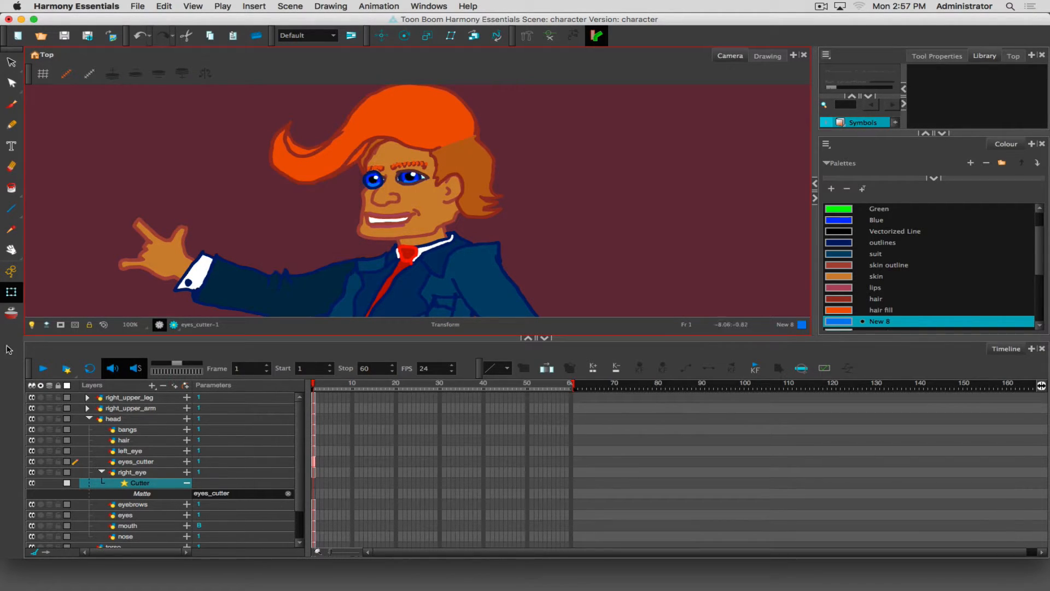
Step: Move the right_eye drawing slightly toward the ear, keeping it within the eye opening
{"action": "left_click", "coordinate": [138, 474]}
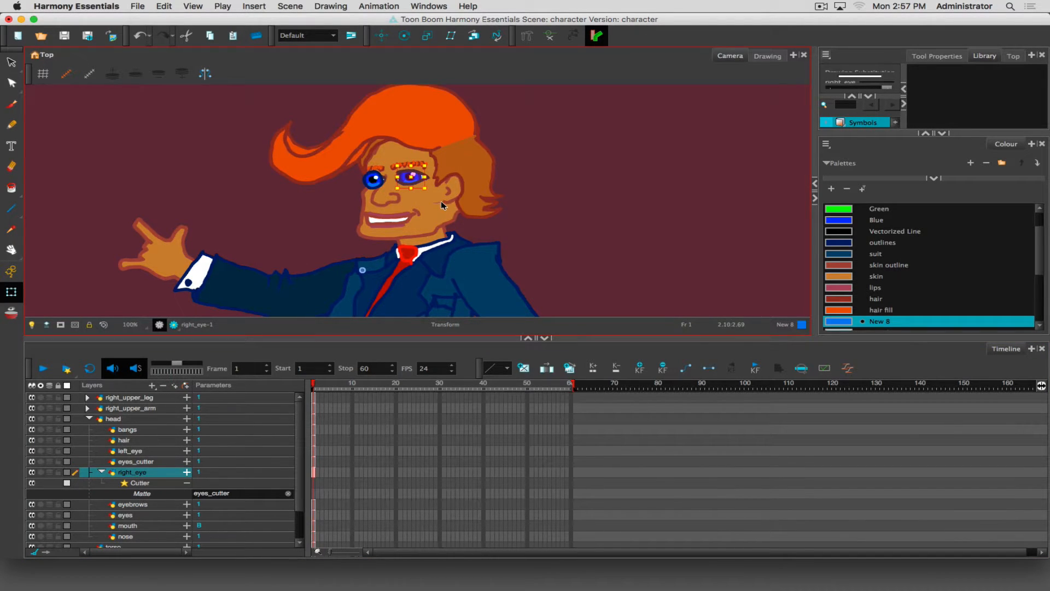
{"action": "left_click", "coordinate": [442, 200]}
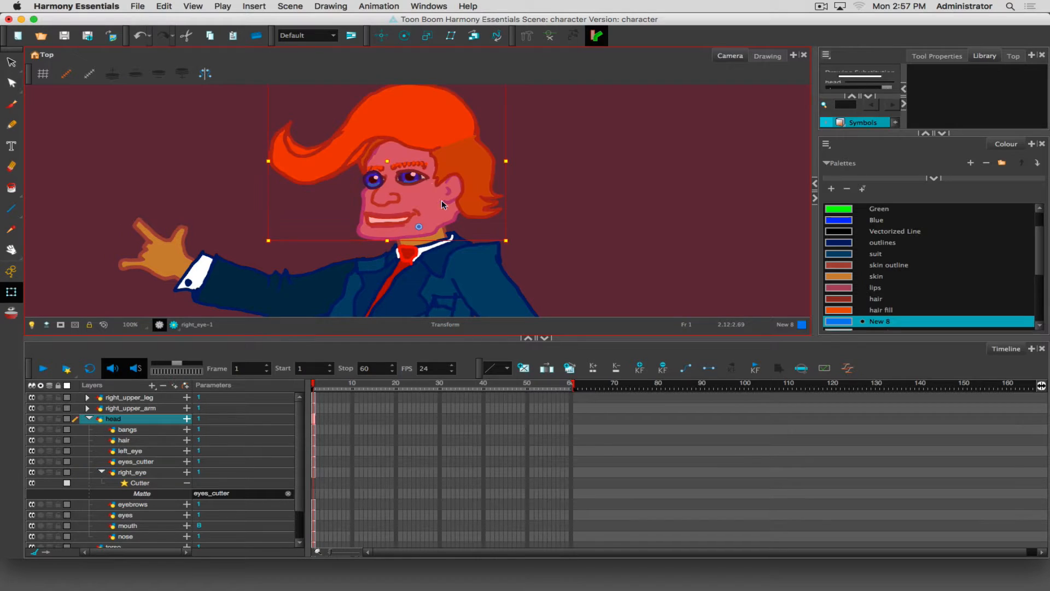
{"action": "left_click", "coordinate": [122, 473]}
{"action": "mouse_move", "coordinate": [398, 173]}
{"action": "left_mouse_down"}
{"action": "mouse_move", "coordinate": [417, 180]}
{"action": "mouse_move", "coordinate": [389, 181]}
{"action": "mouse_move", "coordinate": [419, 180]}
{"action": "mouse_move", "coordinate": [408, 180]}
{"action": "left_mouse_up"}
{"action": "left_click_drag", "start_coordinate": [410, 180], "coordinate": [413, 180]}
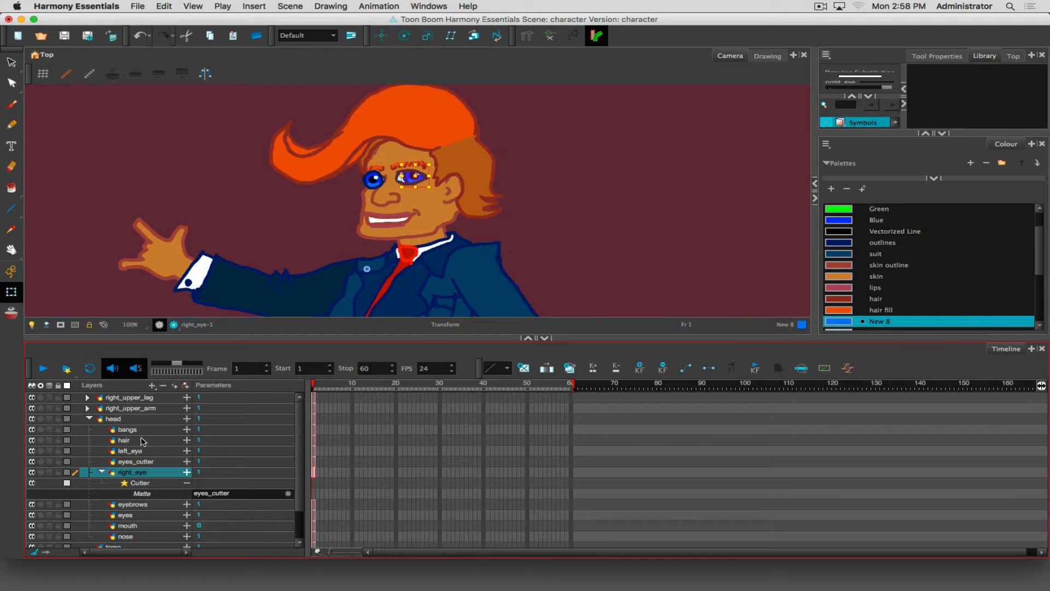
Step: Add a Cutter effect to the left_eye layer and assign eyes_cutter as its matte
{"action": "left_click", "coordinate": [129, 452]}
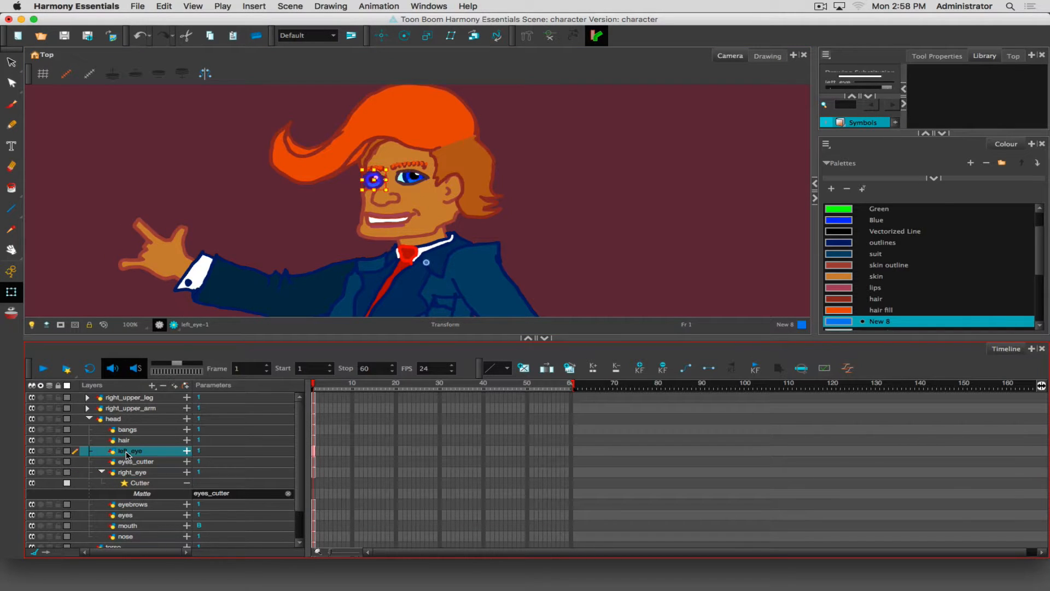
{"action": "left_click", "coordinate": [153, 386]}
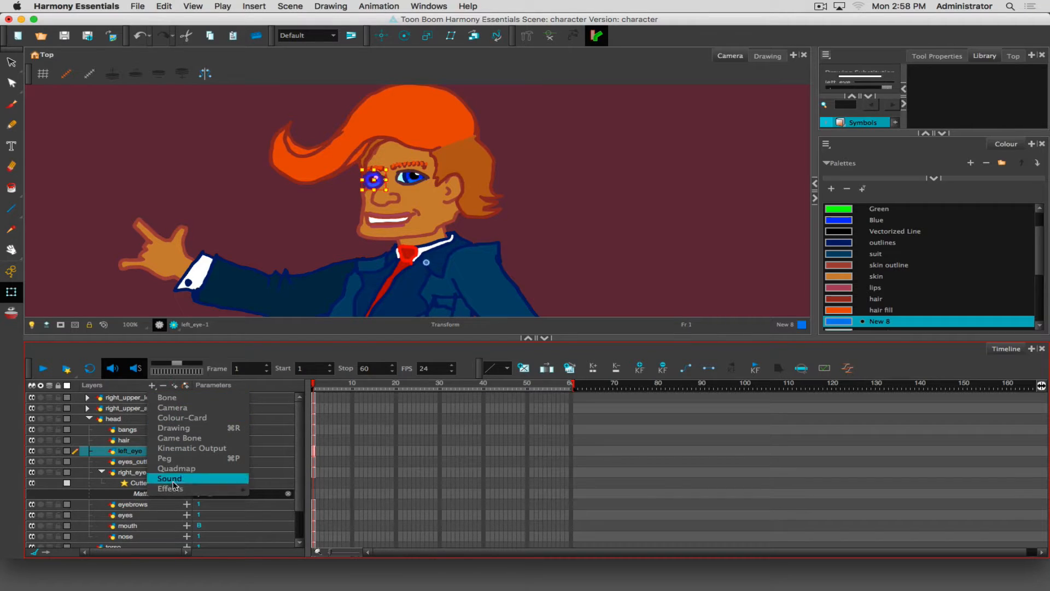
{"action": "mouse_move", "coordinate": [176, 490]}
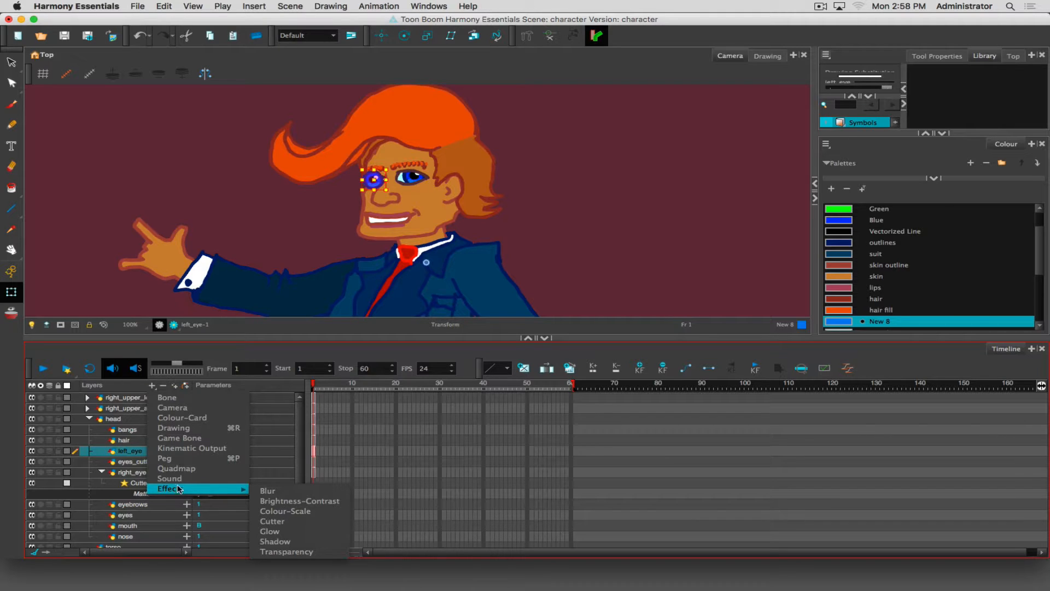
{"action": "left_click", "coordinate": [276, 524]}
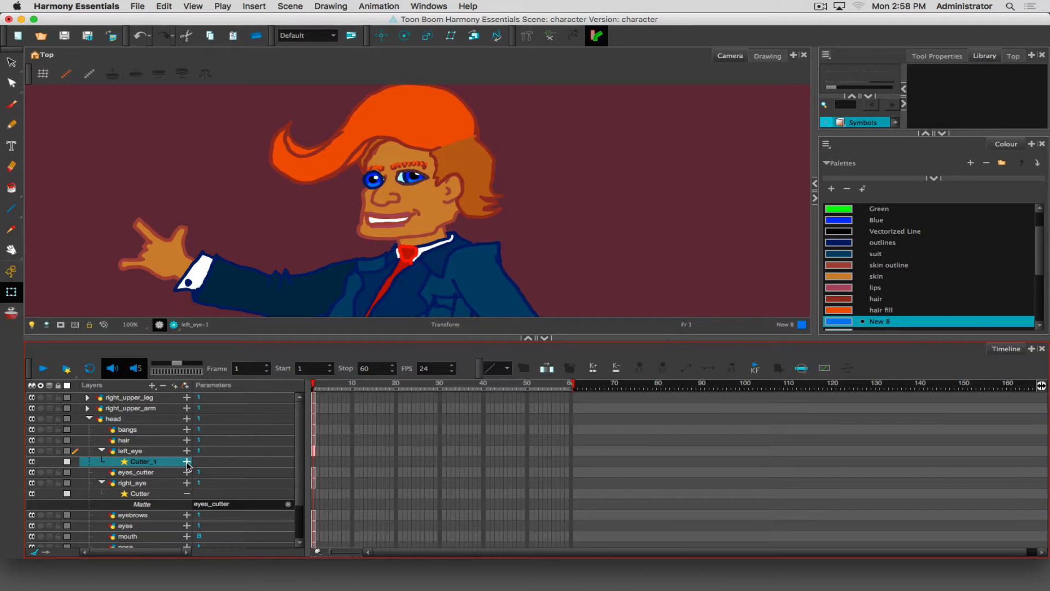
{"action": "left_click", "coordinate": [187, 462]}
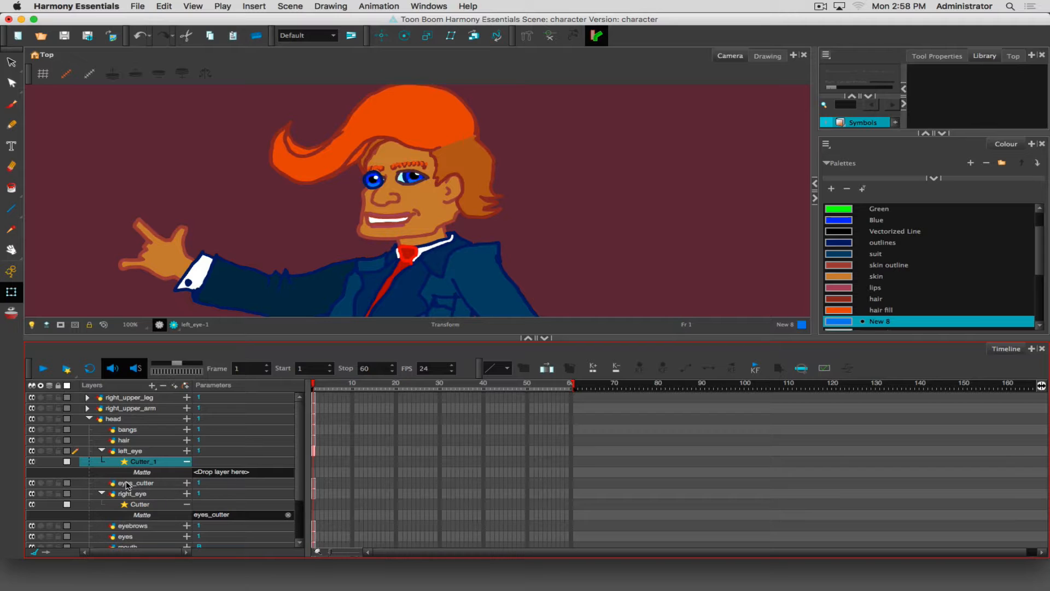
{"action": "left_click_drag", "start_coordinate": [128, 485], "coordinate": [208, 473]}
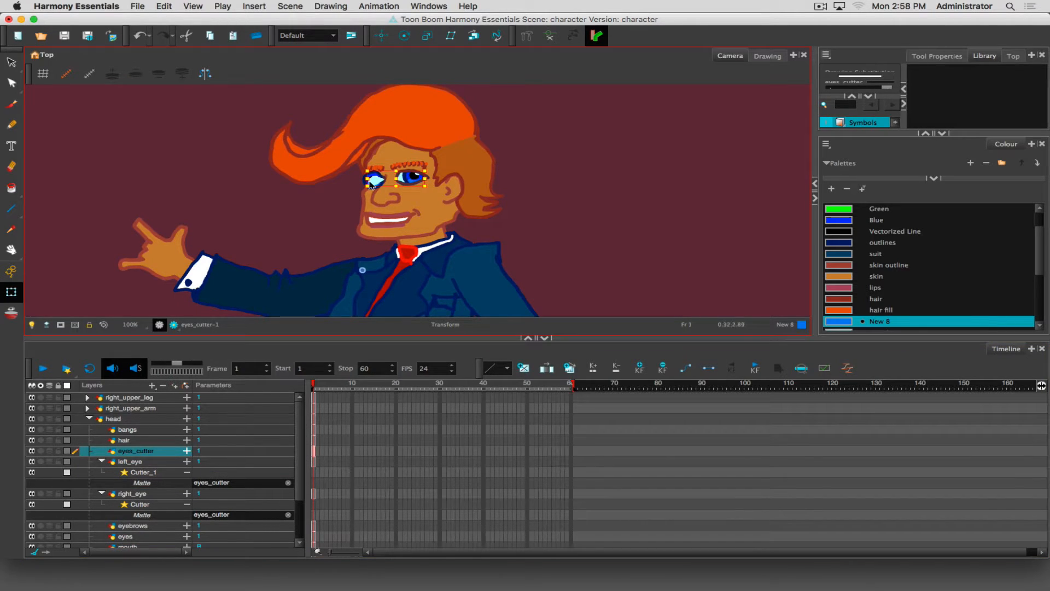
Step: Set the left_eye layer's Cutter_1 effect to Inverted in its layer properties
{"action": "double_click", "coordinate": [127, 472]}
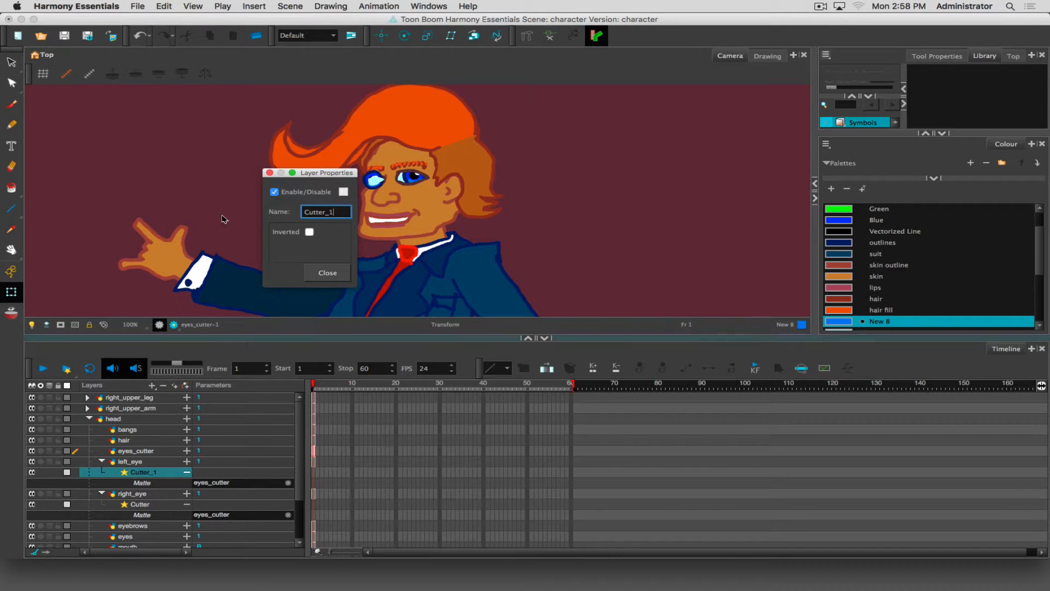
{"action": "left_click", "coordinate": [310, 232]}
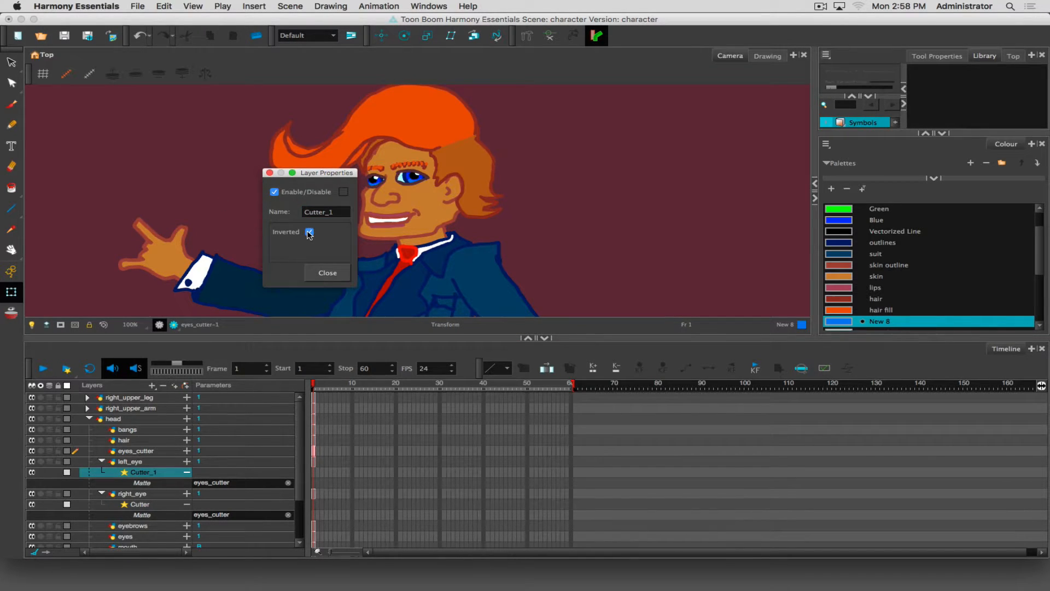
{"action": "left_click", "coordinate": [329, 273]}
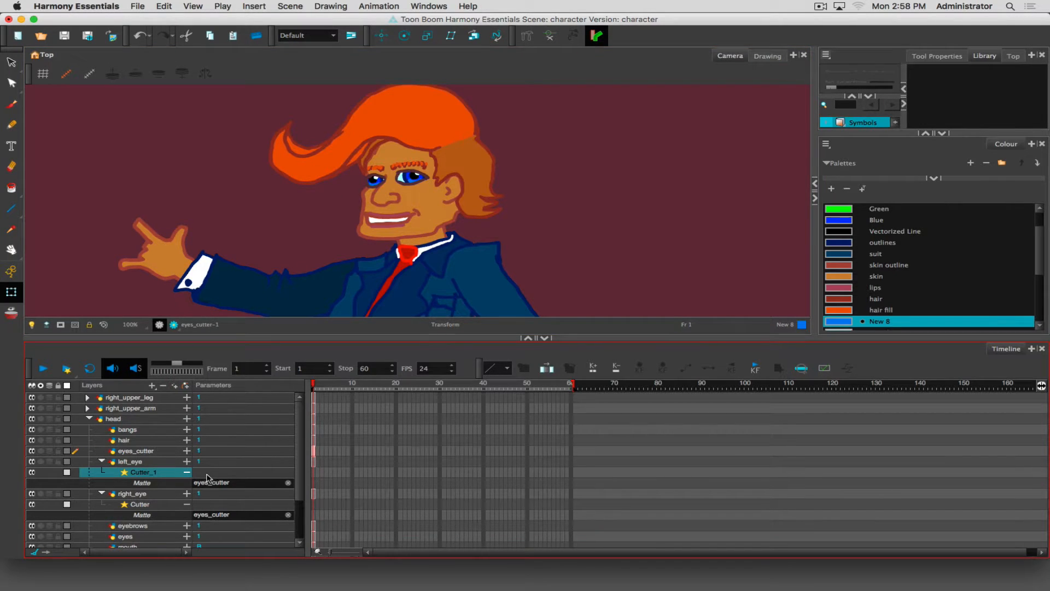
Step: Try to resize the left_eye drawing with the Transform tool, and undo the change
{"action": "left_click", "coordinate": [132, 463]}
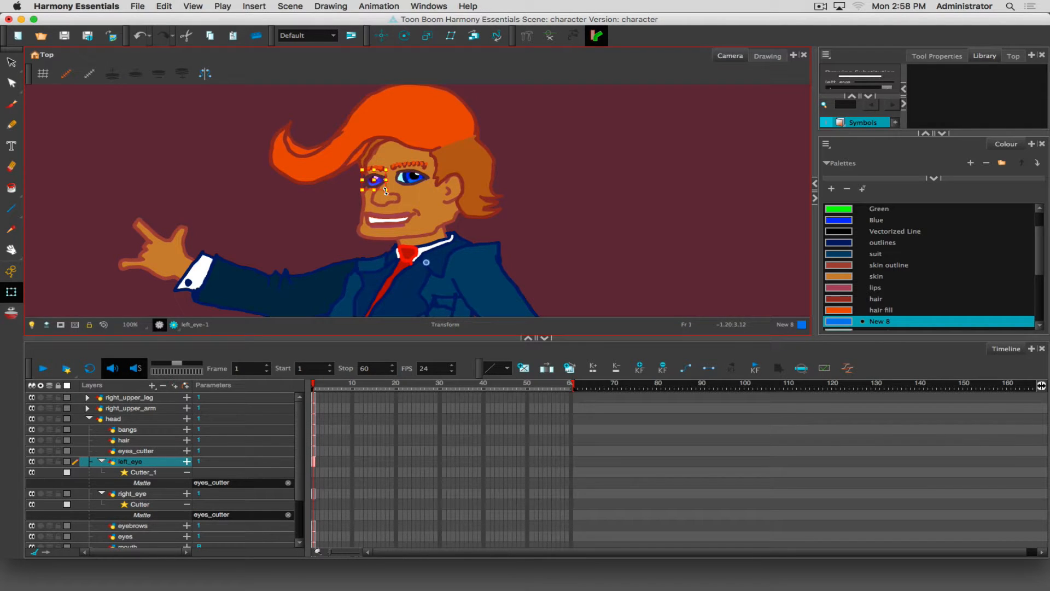
{"action": "scroll", "coordinate": [386, 191], "scroll_direction": "up", "scroll_amount": 5}
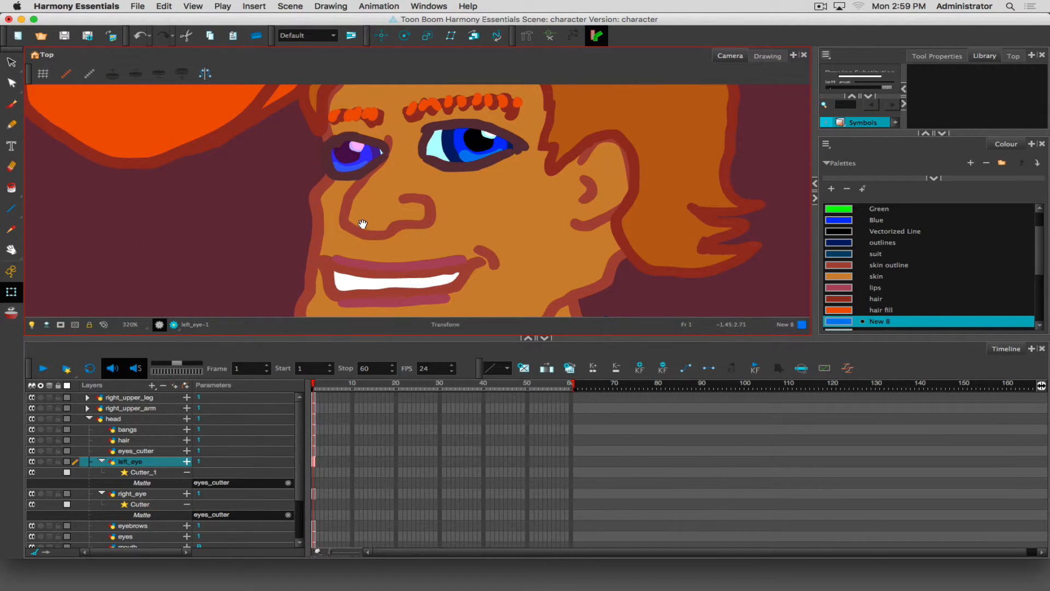
{"action": "left_click_drag", "start_coordinate": [363, 224], "coordinate": [380, 273]}
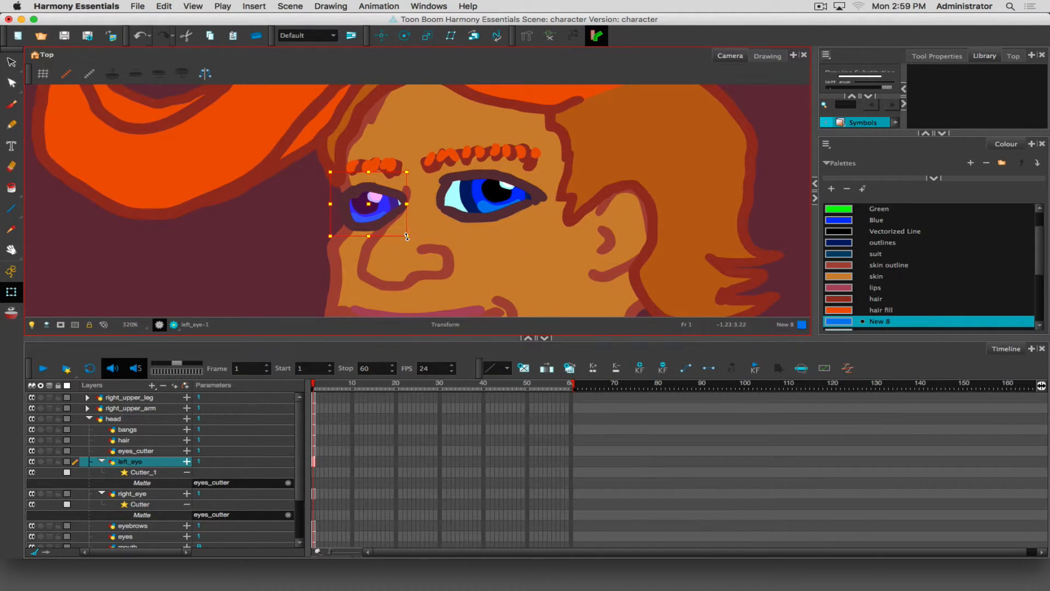
{"action": "left_click_drag", "start_coordinate": [407, 237], "coordinate": [411, 239]}
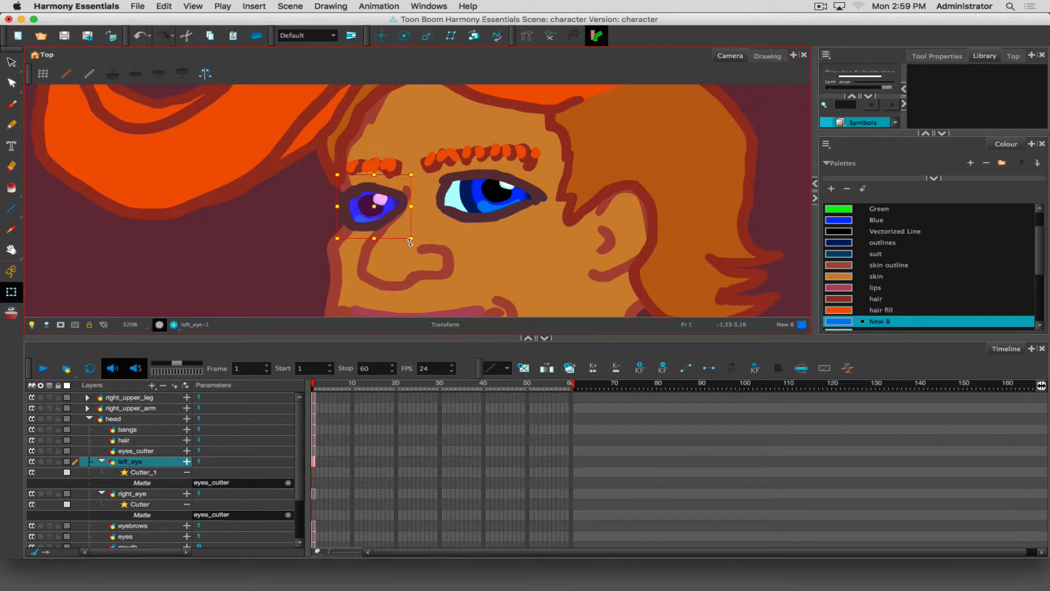
{"action": "key", "text": "super+z"}
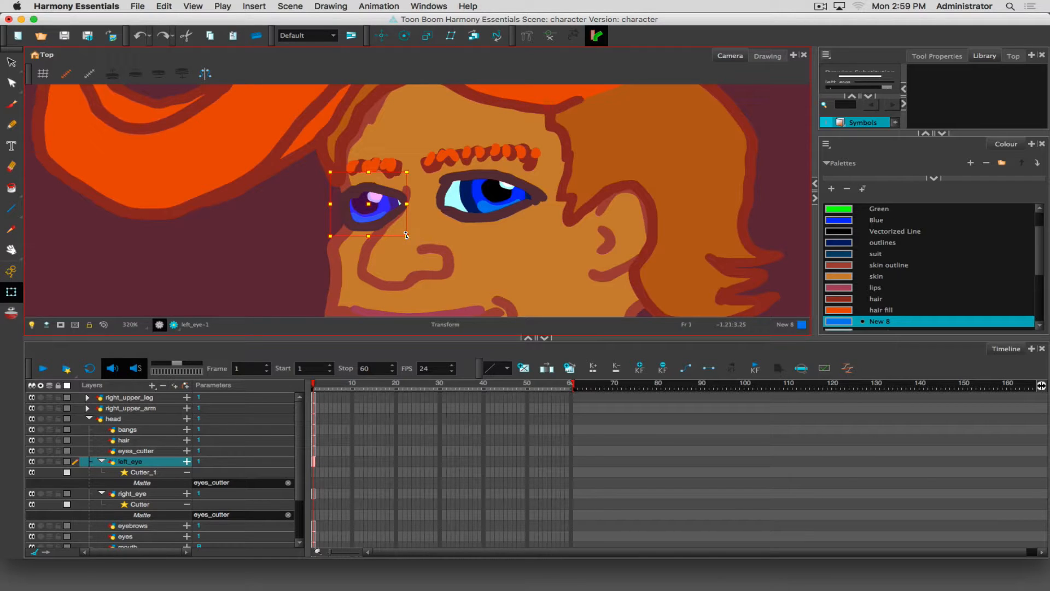
Step: Scale the left_eye drawing down slightly with the Scale tool, keeping it within the eye opening
{"action": "left_click", "coordinate": [427, 35]}
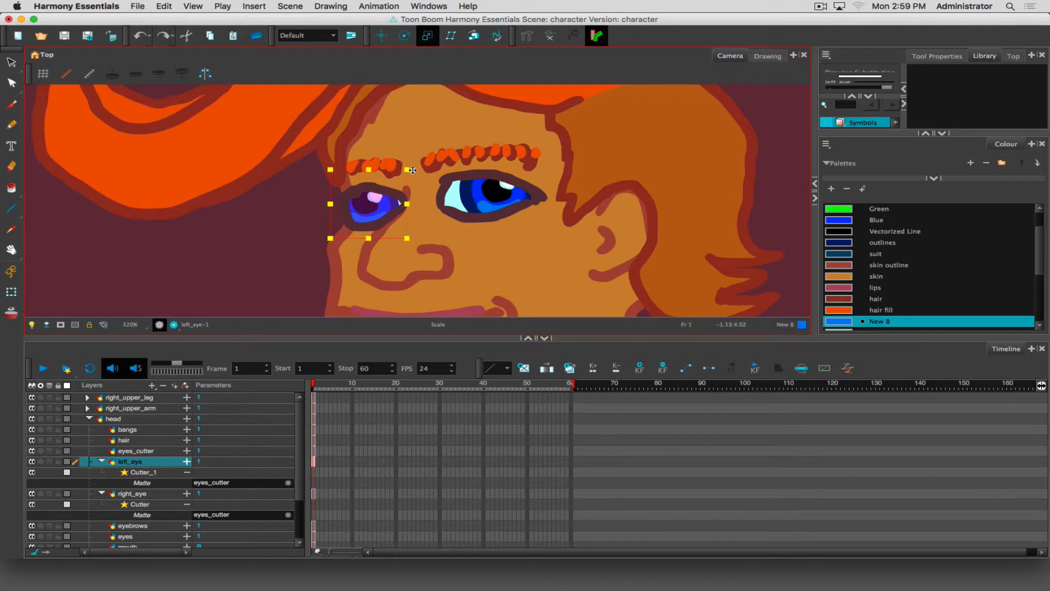
{"action": "mouse_move", "coordinate": [412, 170]}
{"action": "left_mouse_down"}
{"action": "mouse_move", "coordinate": [374, 214]}
{"action": "mouse_move", "coordinate": [375, 181]}
{"action": "mouse_move", "coordinate": [389, 186]}
{"action": "mouse_move", "coordinate": [352, 224]}
{"action": "mouse_move", "coordinate": [356, 297]}
{"action": "left_mouse_up"}
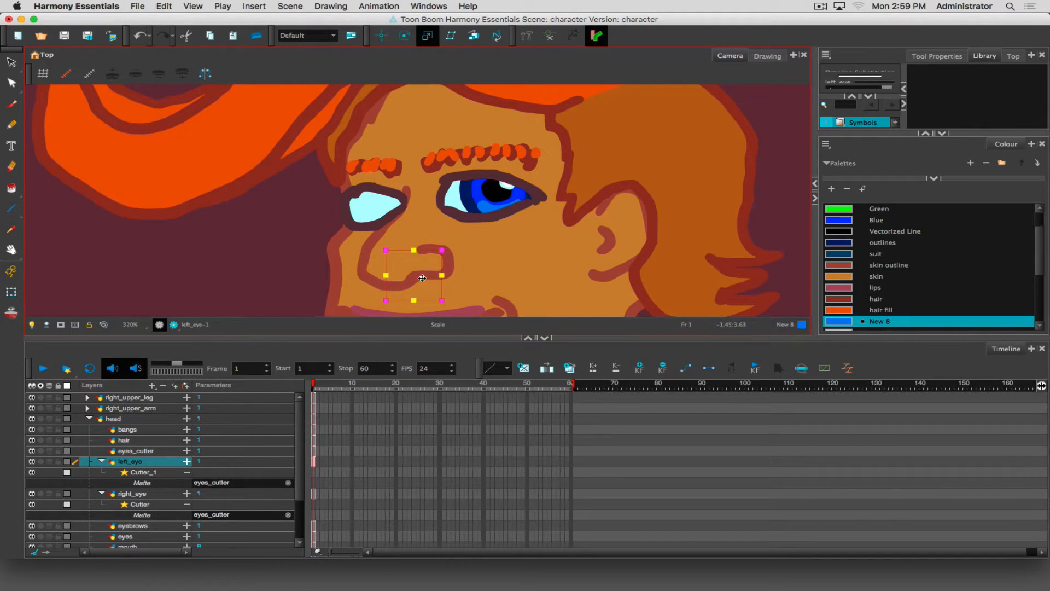
{"action": "mouse_move", "coordinate": [421, 278]}
{"action": "left_mouse_down"}
{"action": "mouse_move", "coordinate": [399, 232]}
{"action": "mouse_move", "coordinate": [338, 174]}
{"action": "mouse_move", "coordinate": [479, 306]}
{"action": "mouse_move", "coordinate": [373, 198]}
{"action": "mouse_move", "coordinate": [382, 214]}
{"action": "left_mouse_up"}
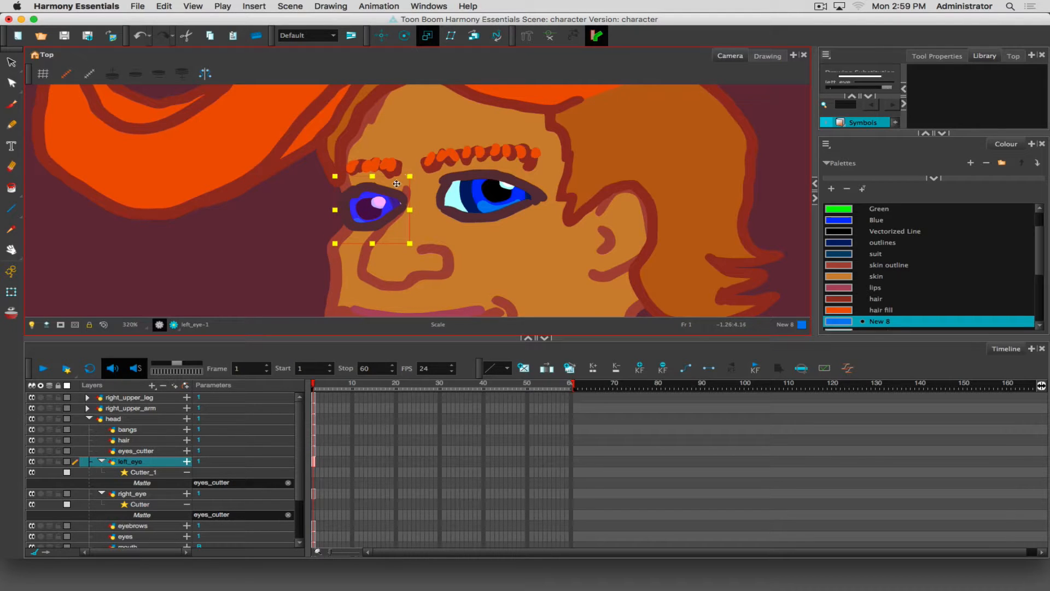
Step: Move the left_eye drawing around inside its eye opening to test the cutter mask, and switch to the Transform tool
{"action": "mouse_move", "coordinate": [408, 179]}
{"action": "left_mouse_down"}
{"action": "mouse_move", "coordinate": [358, 226]}
{"action": "mouse_move", "coordinate": [345, 333]}
{"action": "left_mouse_up"}
{"action": "left_click_drag", "start_coordinate": [428, 283], "coordinate": [358, 213]}
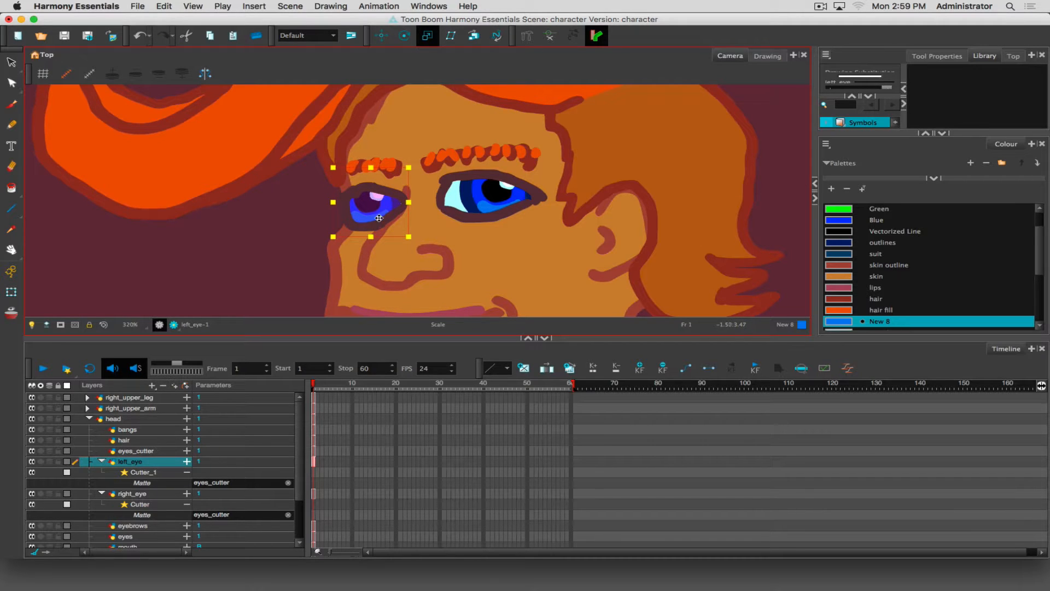
{"action": "left_click", "coordinate": [12, 61]}
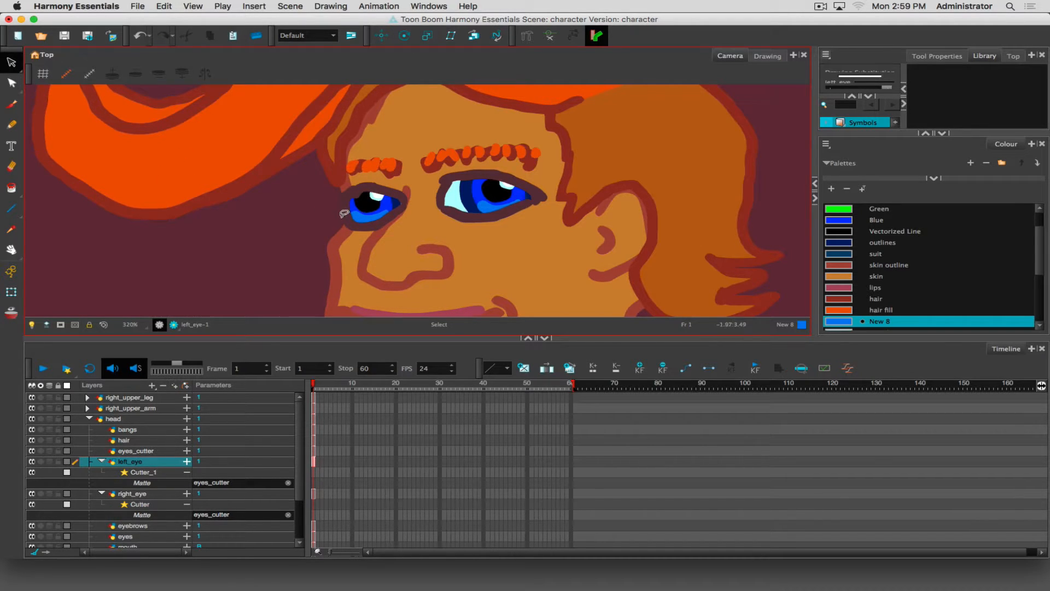
{"action": "left_click", "coordinate": [11, 293]}
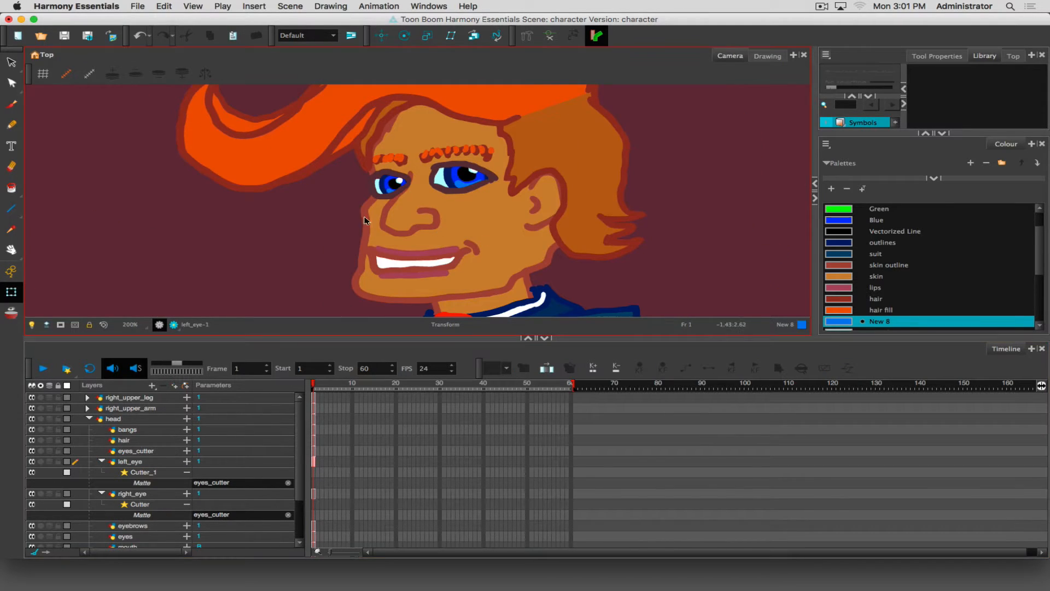
Step: Collapse the left_eye and right_eye layers and place the left_eye pivot at the pupil's centre with the Rotate tool
{"action": "left_click", "coordinate": [101, 462]}
{"action": "left_click", "coordinate": [102, 473]}
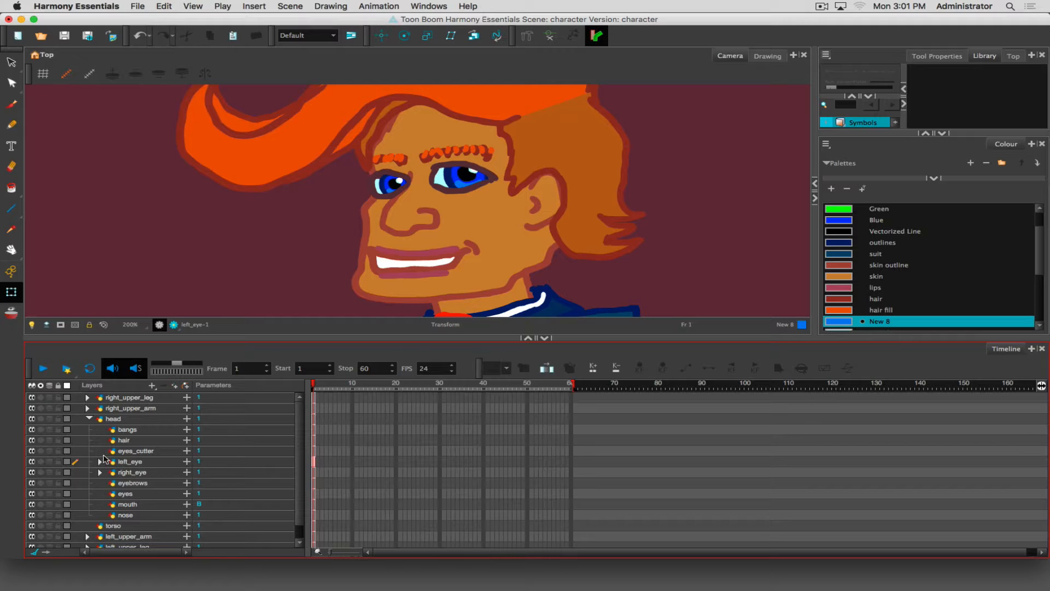
{"action": "left_click", "coordinate": [129, 463]}
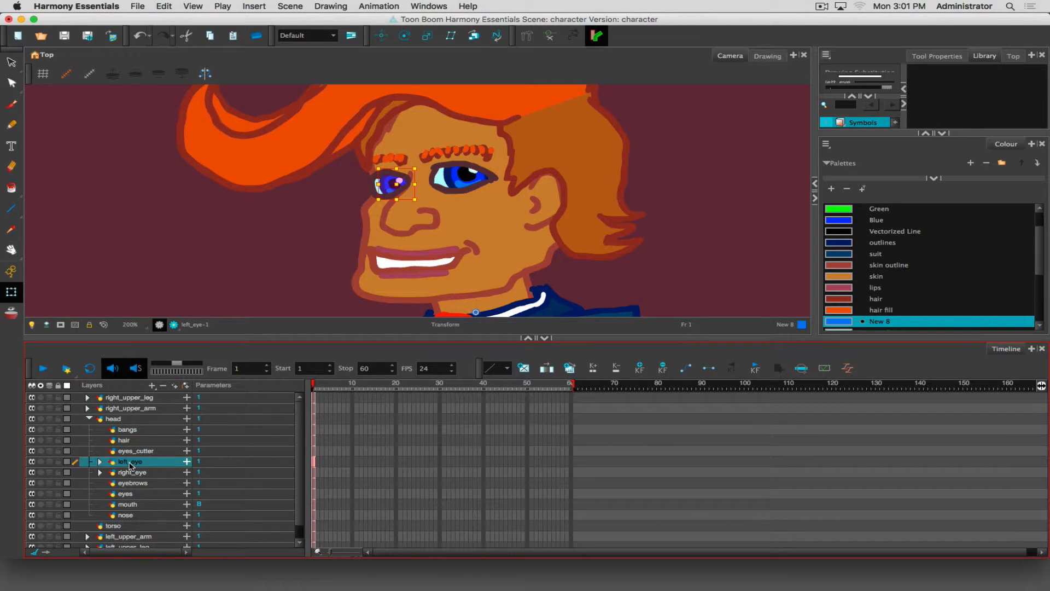
{"action": "left_click", "coordinate": [405, 35]}
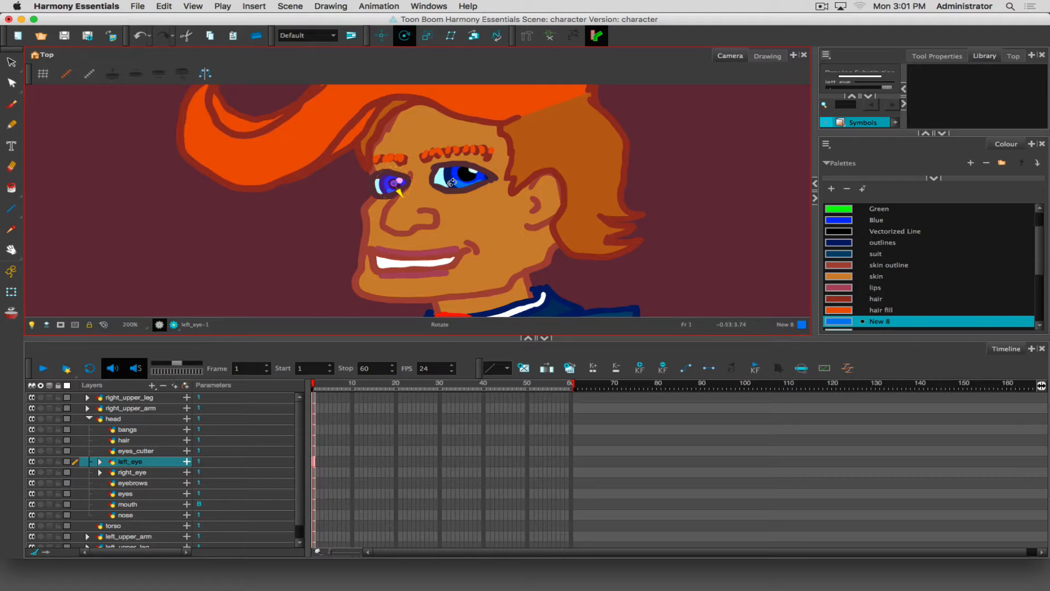
Step: Place the right_eye layer's pivot at the centre of its pupil with the Rotate tool
{"action": "left_click", "coordinate": [134, 473]}
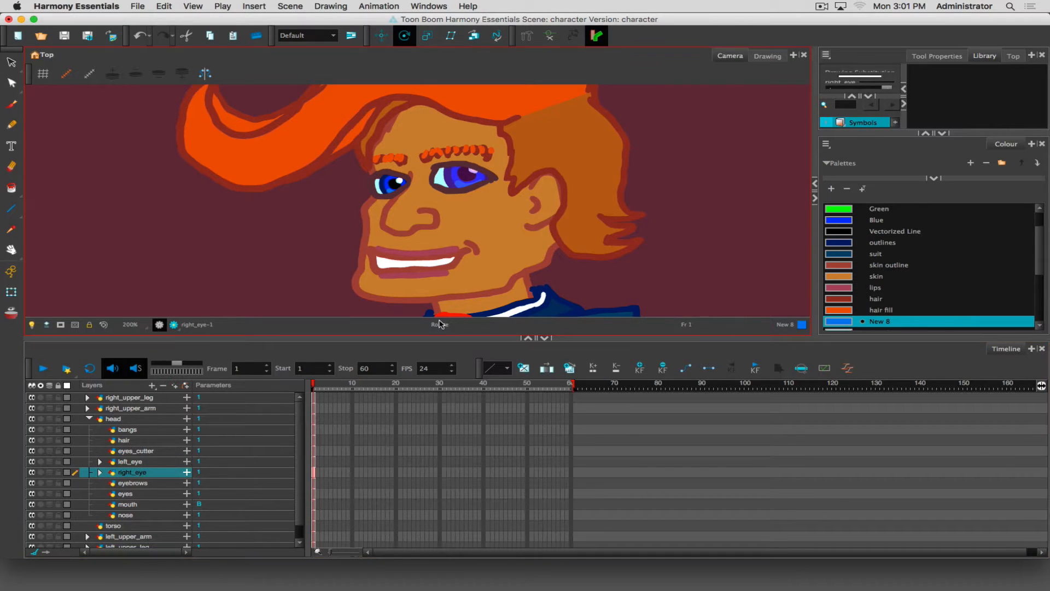
{"action": "left_click_drag", "start_coordinate": [461, 291], "coordinate": [434, 284]}
{"action": "scroll", "coordinate": [431, 281], "scroll_direction": "up", "scroll_amount": 5}
{"action": "scroll", "coordinate": [429, 279], "scroll_direction": "down", "scroll_amount": 6}
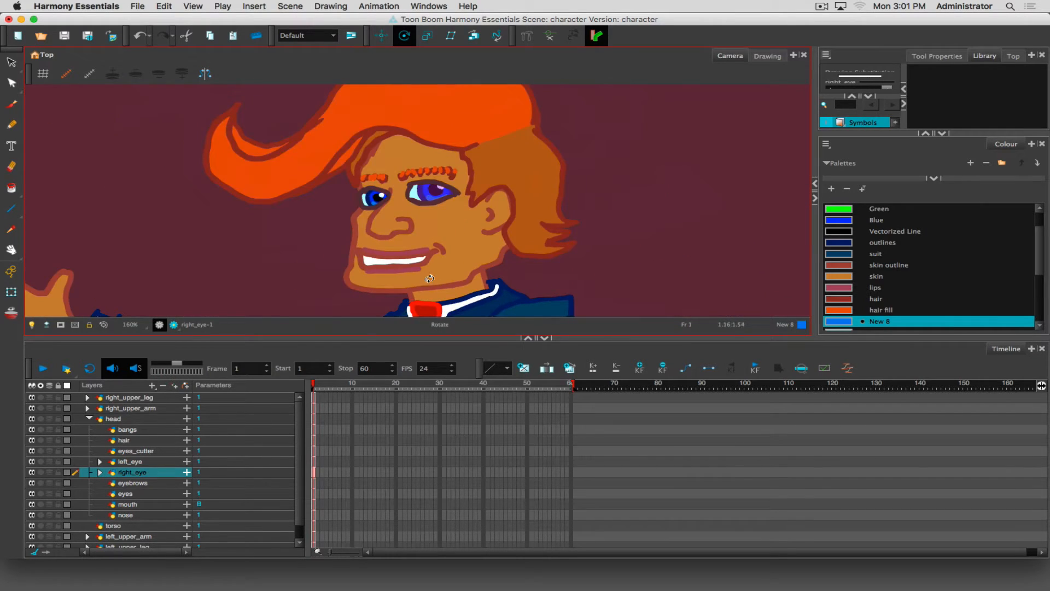
{"action": "scroll", "coordinate": [430, 278], "scroll_direction": "down", "scroll_amount": 4}
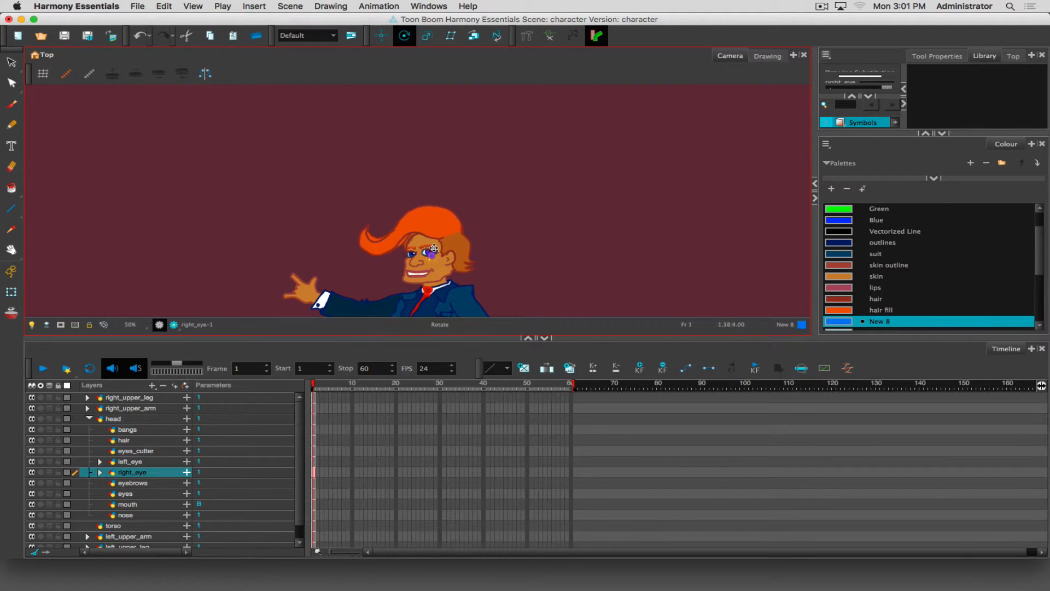
{"action": "scroll", "coordinate": [432, 253], "scroll_direction": "up", "scroll_amount": 7}
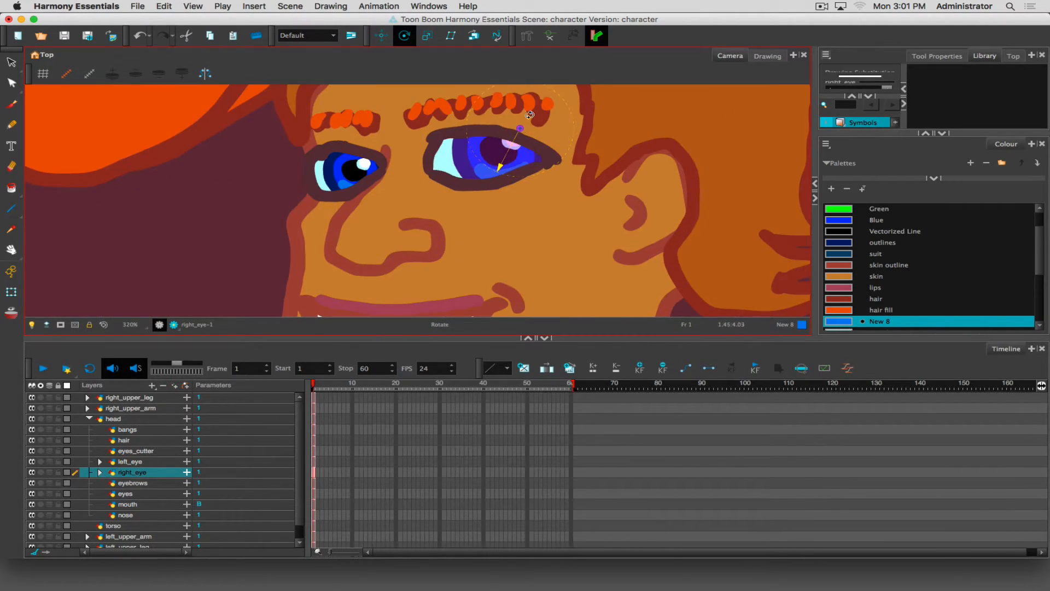
{"action": "left_click_drag", "start_coordinate": [520, 128], "coordinate": [499, 150]}
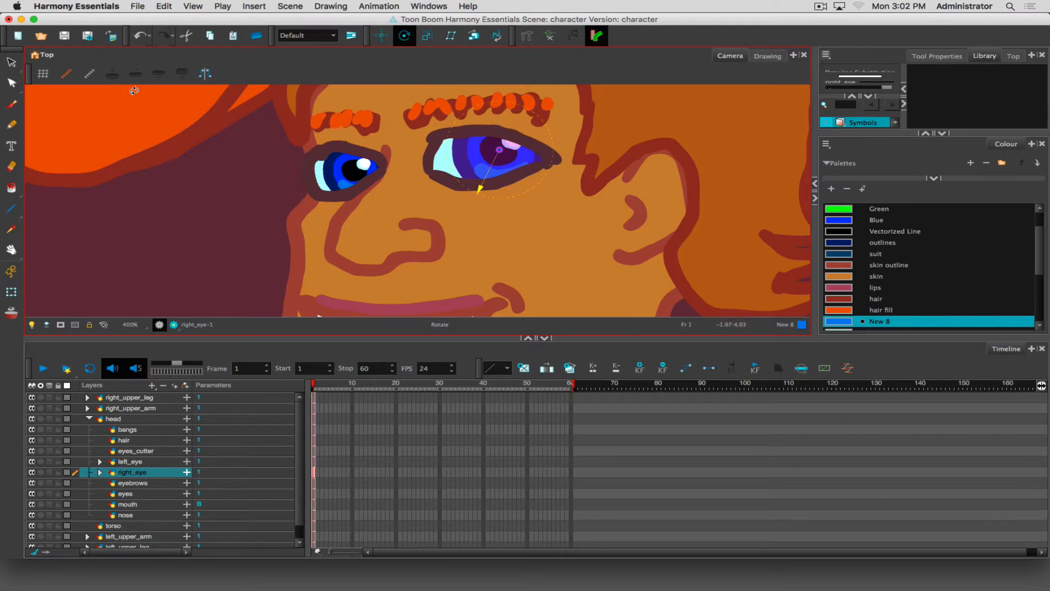
Step: Shift the right_eye drawing, add left_eye to the selection, and move both eyes together from side to side with the Transform tool
{"action": "left_click", "coordinate": [11, 291]}
{"action": "left_click_drag", "start_coordinate": [481, 164], "coordinate": [463, 165]}
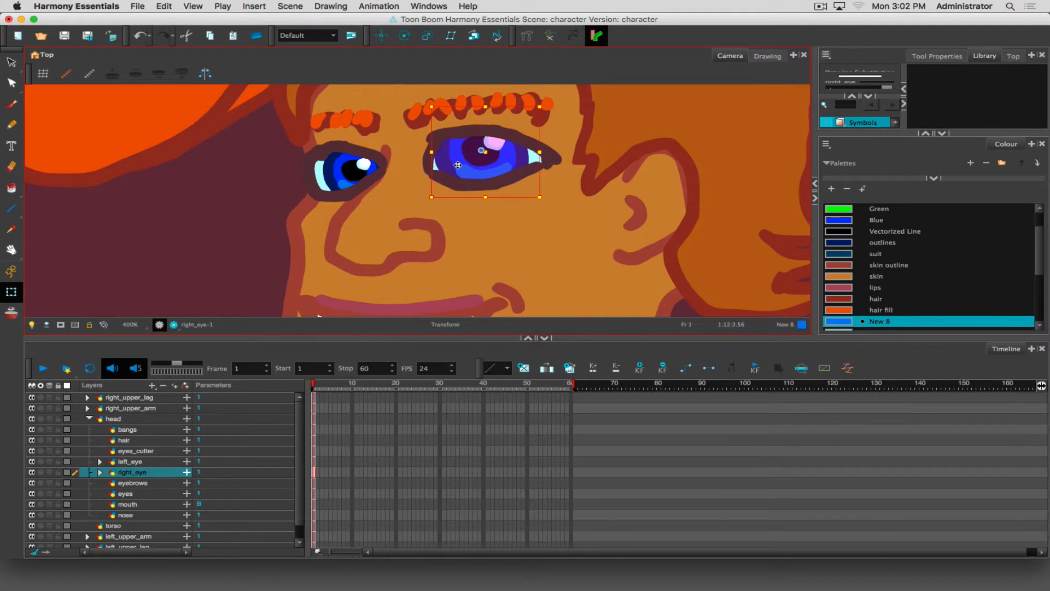
{"action": "left_click", "coordinate": [347, 173], "text": "shift"}
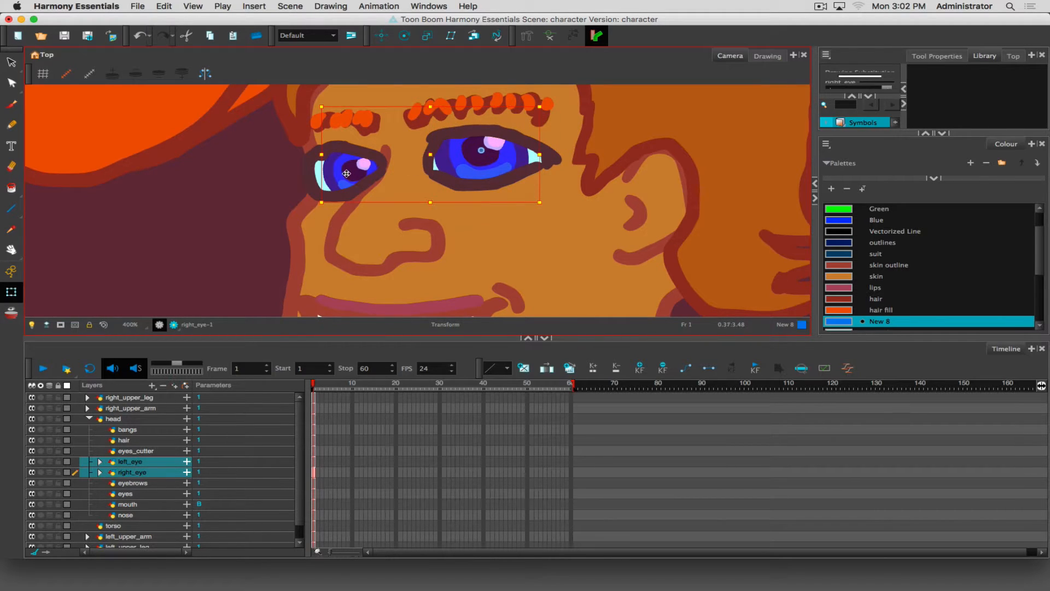
{"action": "mouse_move", "coordinate": [344, 175]}
{"action": "left_mouse_down"}
{"action": "mouse_move", "coordinate": [318, 177]}
{"action": "mouse_move", "coordinate": [340, 176]}
{"action": "left_mouse_up"}
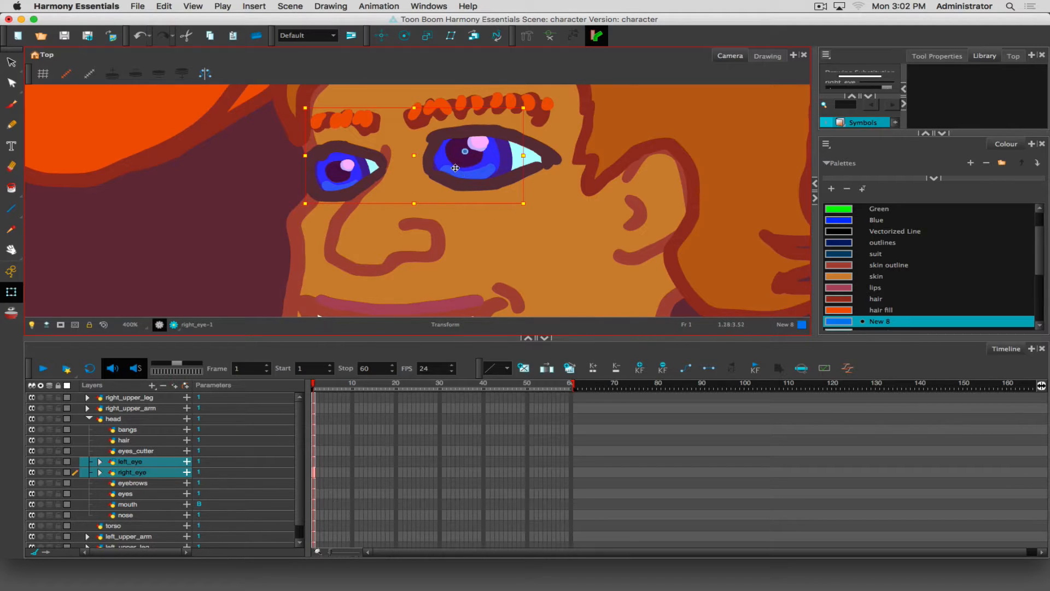
{"action": "left_click_drag", "start_coordinate": [465, 172], "coordinate": [512, 172]}
{"action": "mouse_move", "coordinate": [500, 171]}
{"action": "left_mouse_down"}
{"action": "mouse_move", "coordinate": [484, 169]}
{"action": "mouse_move", "coordinate": [510, 169]}
{"action": "left_mouse_up"}
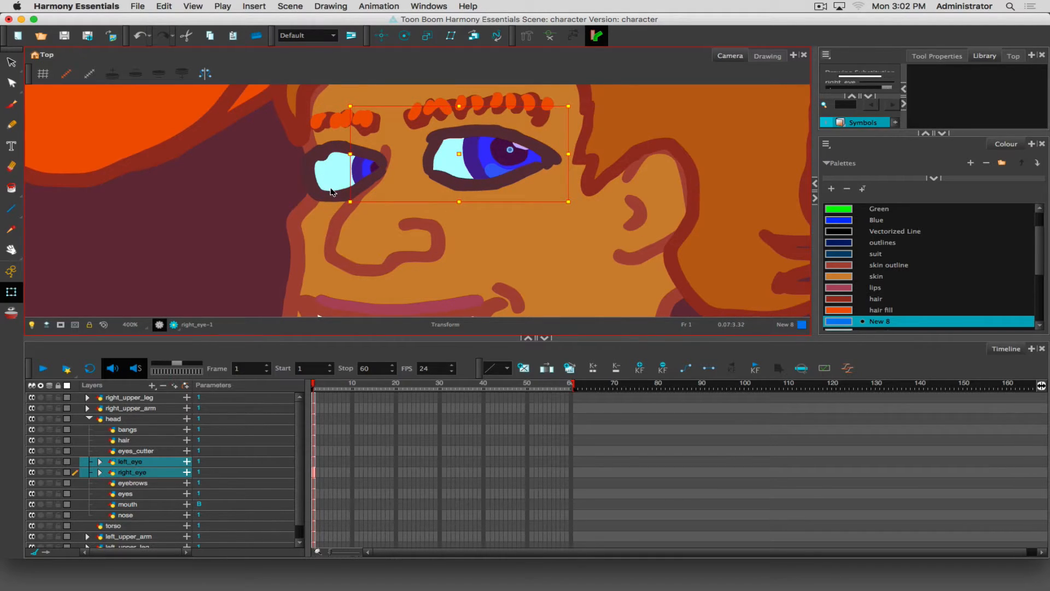
Step: Move only the left_eye drawing back toward the middle of its opening so its gaze matches the right eye
{"action": "key", "text": "Escape"}
{"action": "left_click", "coordinate": [375, 170]}
{"action": "left_click_drag", "start_coordinate": [374, 170], "coordinate": [349, 166]}
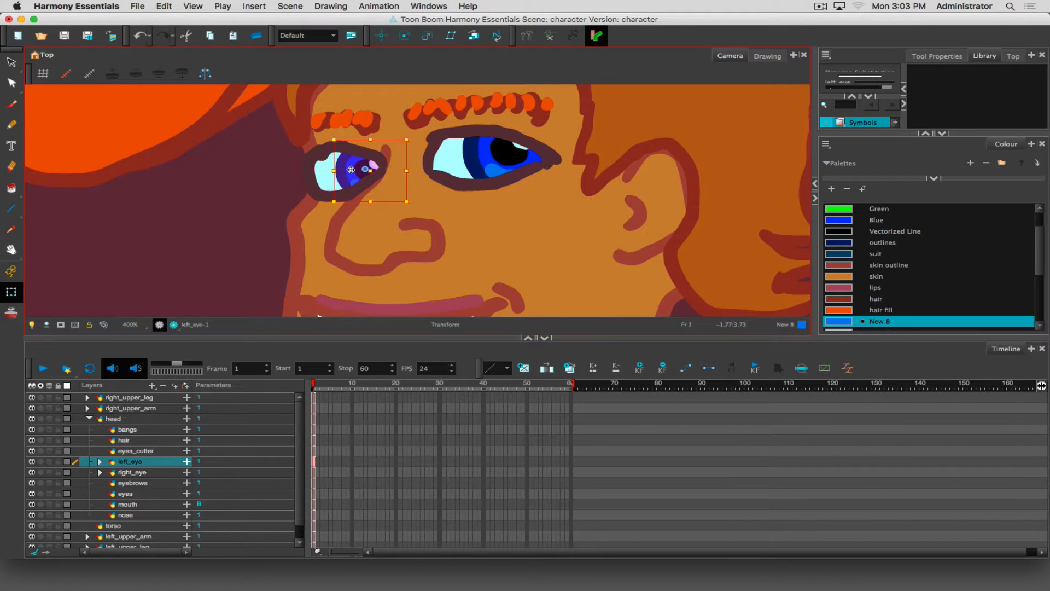
{"action": "scroll", "coordinate": [352, 170], "scroll_direction": "down", "scroll_amount": 4}
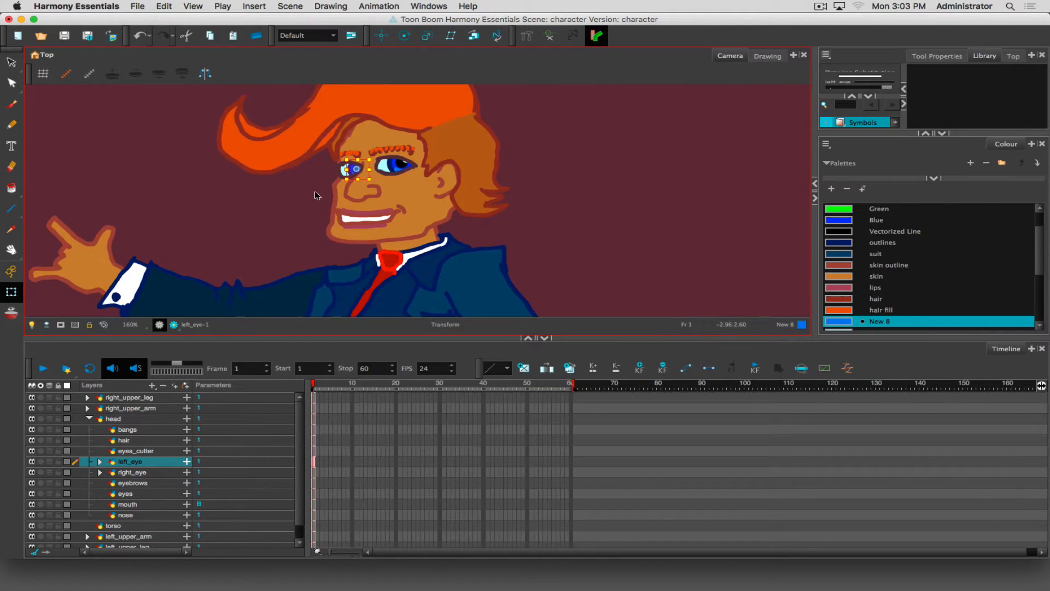
{"action": "key", "text": "space"}
{"action": "left_click_drag", "start_coordinate": [301, 194], "coordinate": [368, 171]}
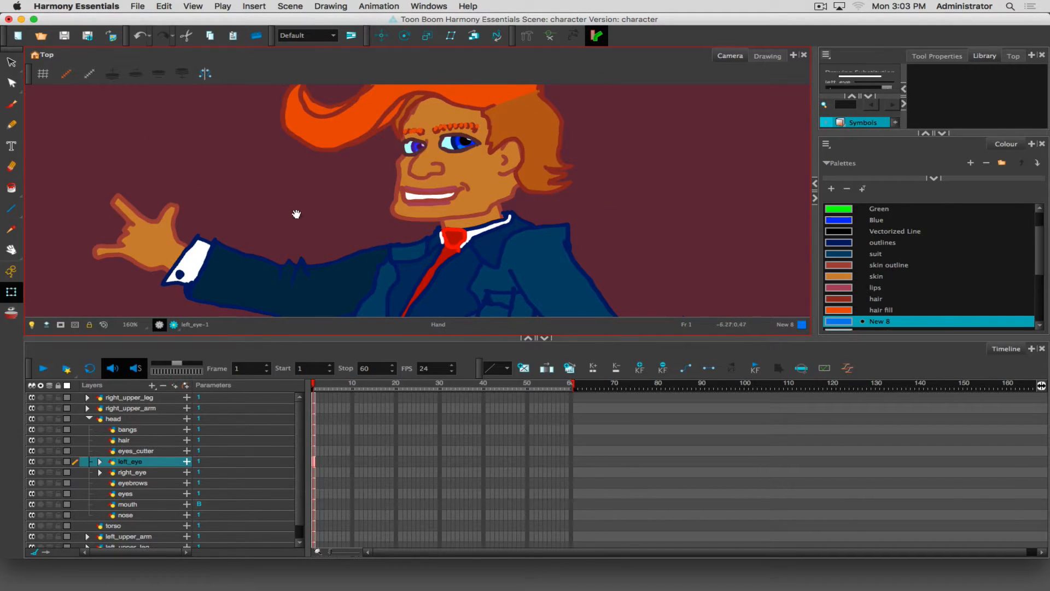
{"action": "left_click_drag", "start_coordinate": [239, 225], "coordinate": [305, 213]}
{"action": "left_click", "coordinate": [305, 214]}
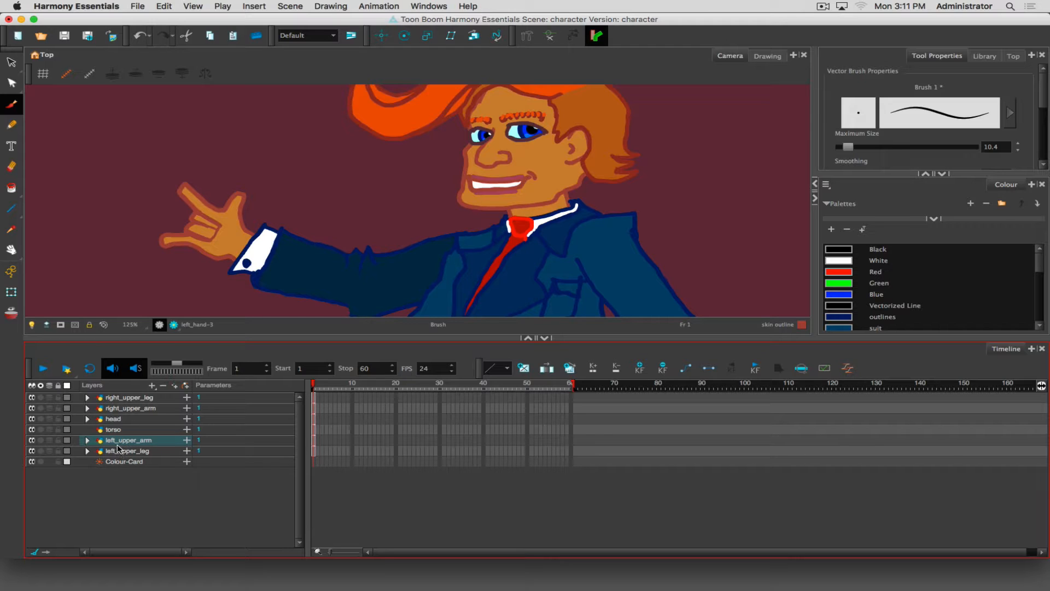
Step: Rotate the right_upper_arm slightly about its shoulder pivot with the Transform tool
{"action": "left_click", "coordinate": [124, 409]}
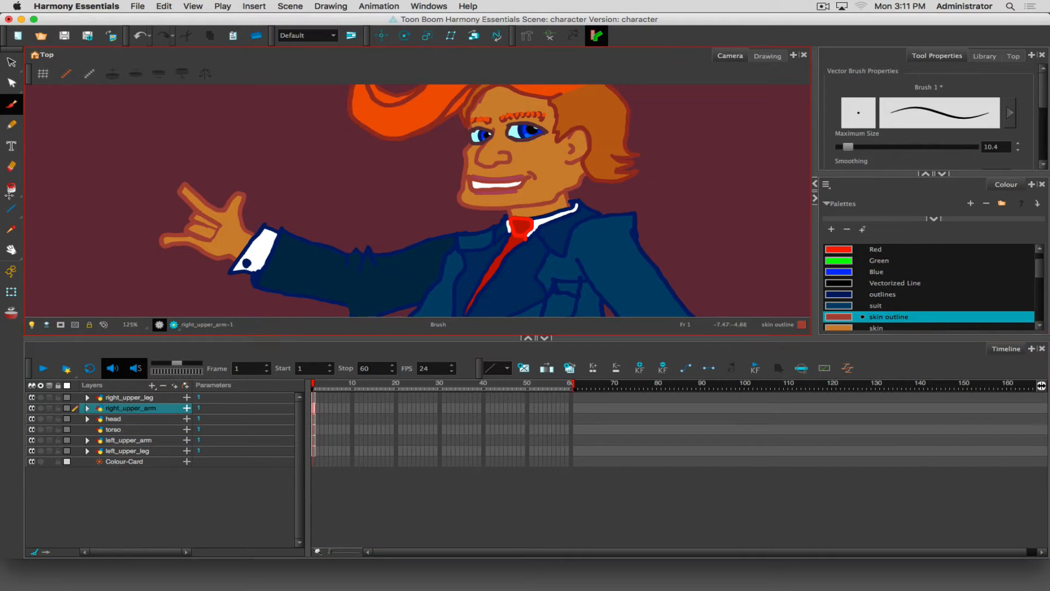
{"action": "left_click", "coordinate": [11, 292]}
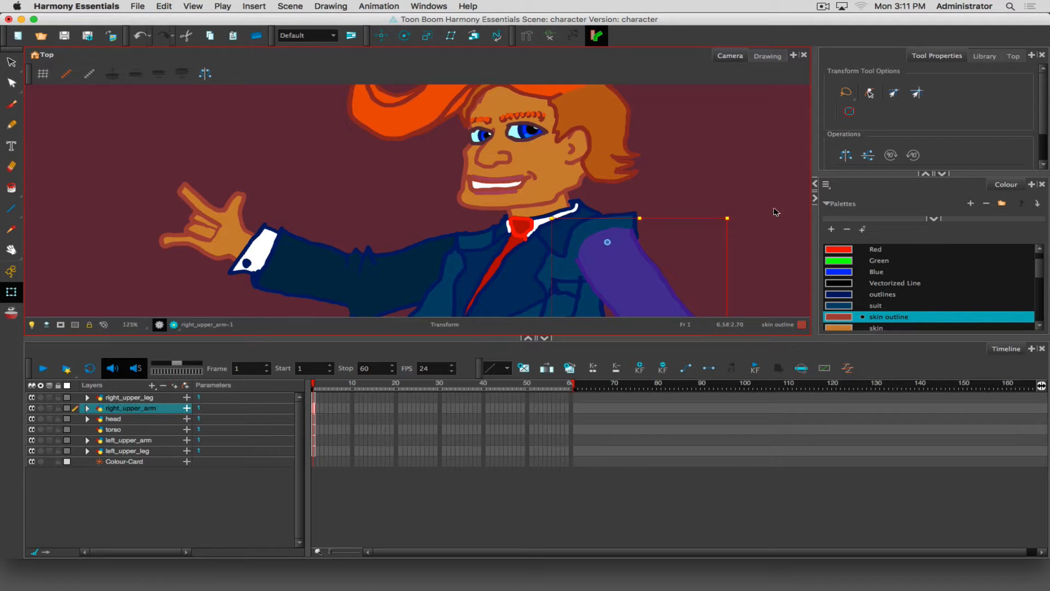
{"action": "mouse_move", "coordinate": [739, 214]}
{"action": "left_mouse_down"}
{"action": "mouse_move", "coordinate": [700, 136]}
{"action": "mouse_move", "coordinate": [541, 213]}
{"action": "mouse_move", "coordinate": [555, 263]}
{"action": "mouse_move", "coordinate": [551, 294]}
{"action": "mouse_move", "coordinate": [540, 299]}
{"action": "mouse_move", "coordinate": [645, 323]}
{"action": "mouse_move", "coordinate": [762, 319]}
{"action": "mouse_move", "coordinate": [765, 228]}
{"action": "mouse_move", "coordinate": [747, 225]}
{"action": "left_mouse_up"}
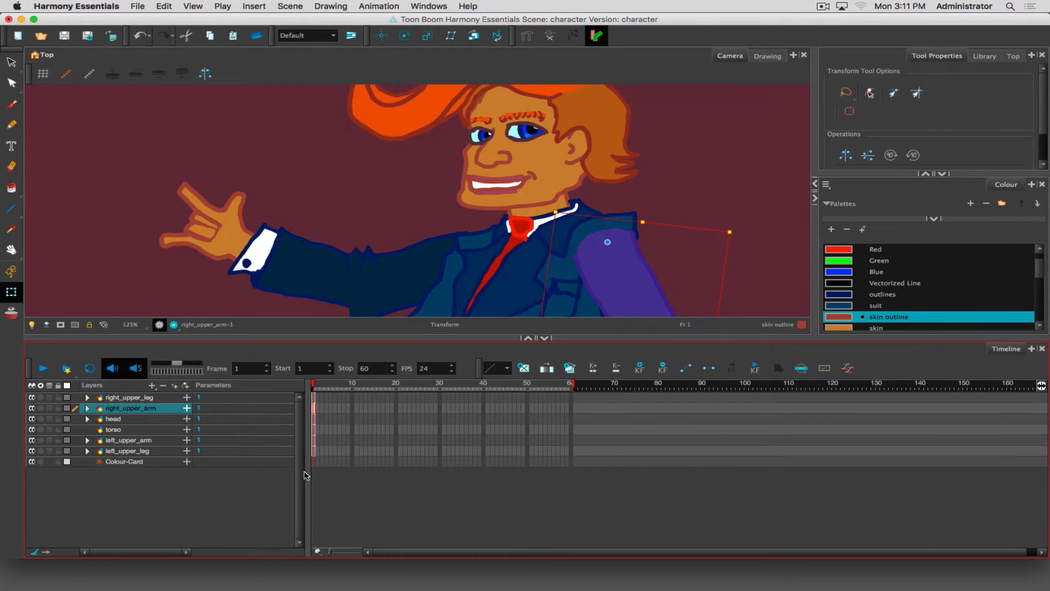
Step: Add a peg layer to the timeline and rename it master-P
{"action": "left_click", "coordinate": [116, 398]}
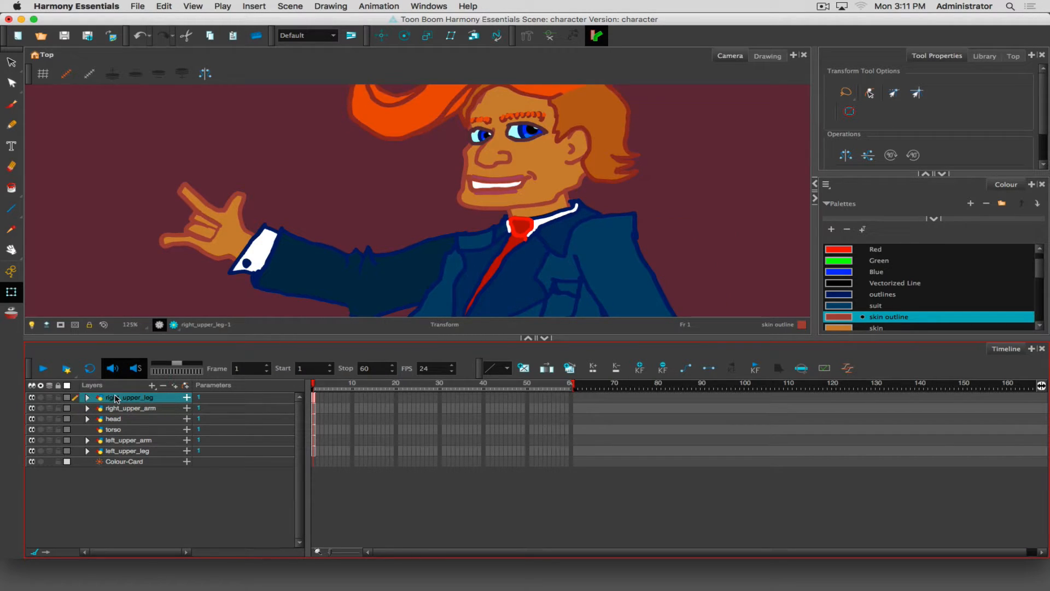
{"action": "left_click", "coordinate": [116, 499]}
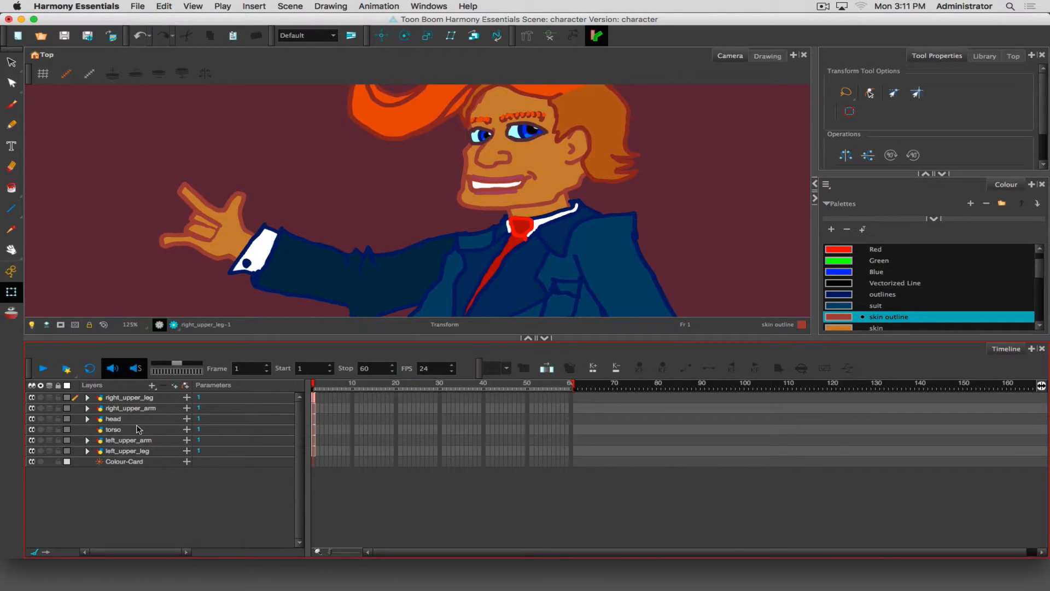
{"action": "left_click", "coordinate": [152, 386]}
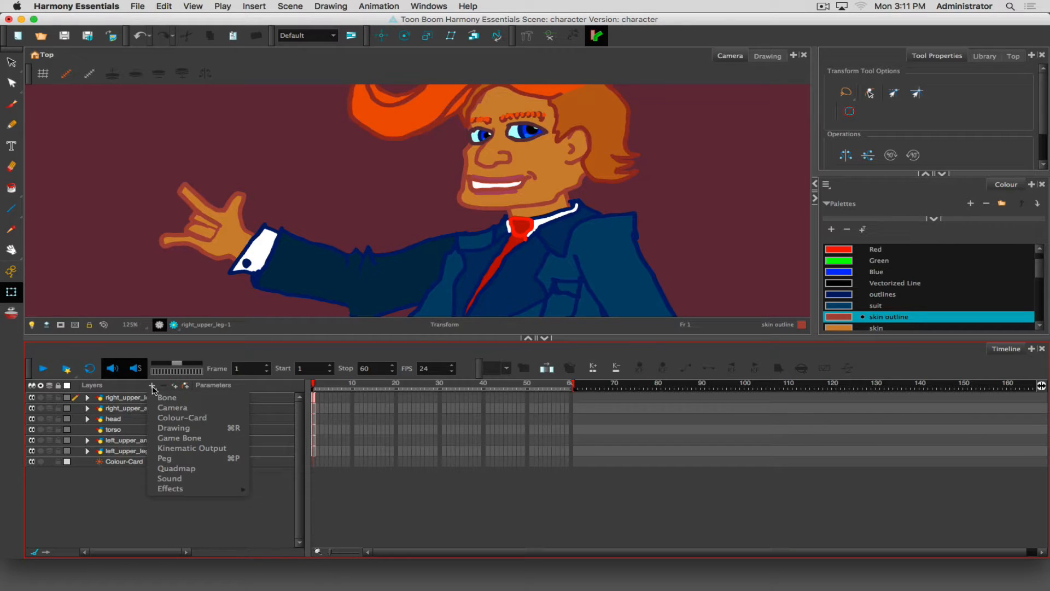
{"action": "left_click", "coordinate": [171, 458]}
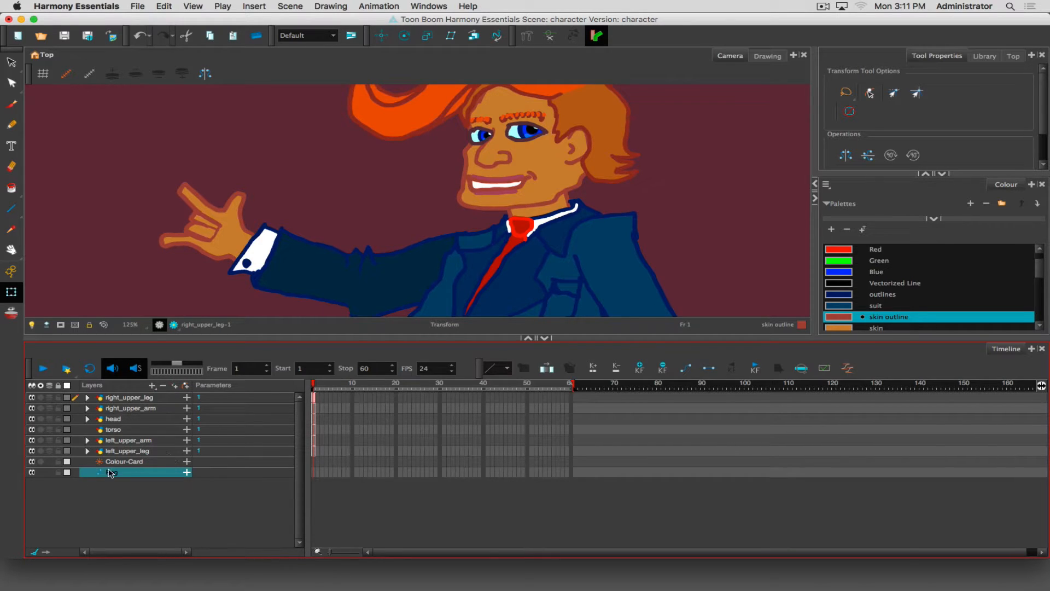
{"action": "double_click", "coordinate": [115, 473]}
{"action": "type", "text": "mas"}
{"action": "type", "text": "ter-P"}
{"action": "left_click", "coordinate": [133, 487]}
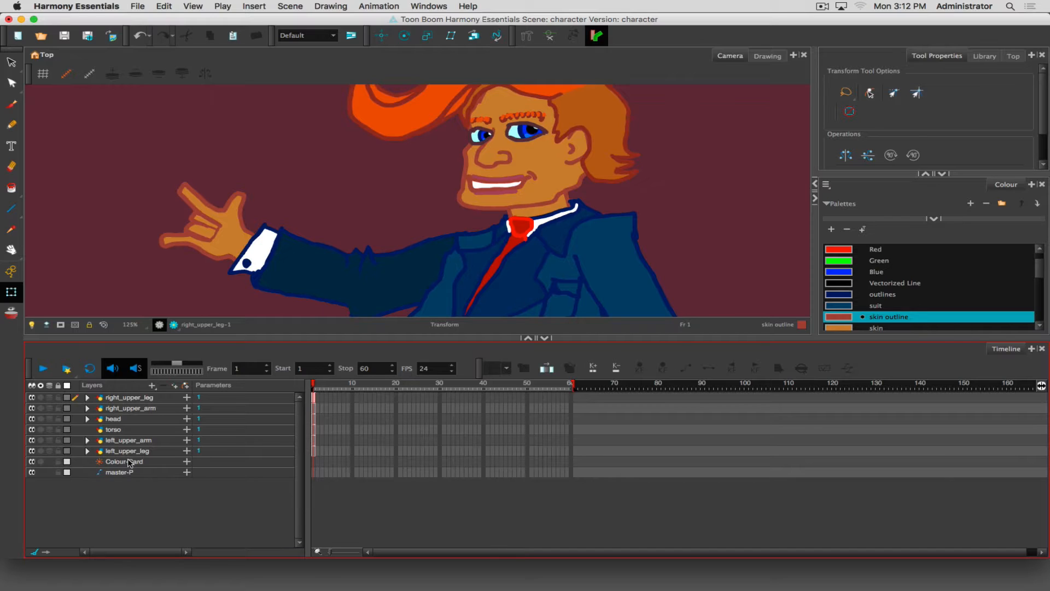
Step: Parent the six body layers from right_upper_leg through left_upper_leg to the master-P peg, leaving out Colour-Card
{"action": "left_click", "coordinate": [129, 461]}
{"action": "left_click_drag", "start_coordinate": [129, 461], "coordinate": [85, 455]}
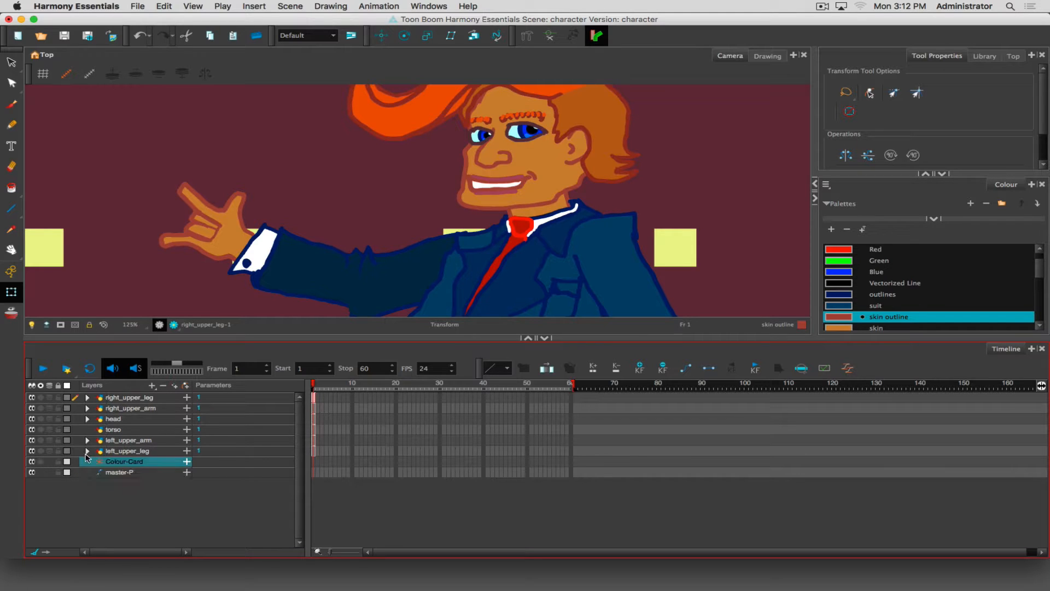
{"action": "left_click", "coordinate": [111, 471]}
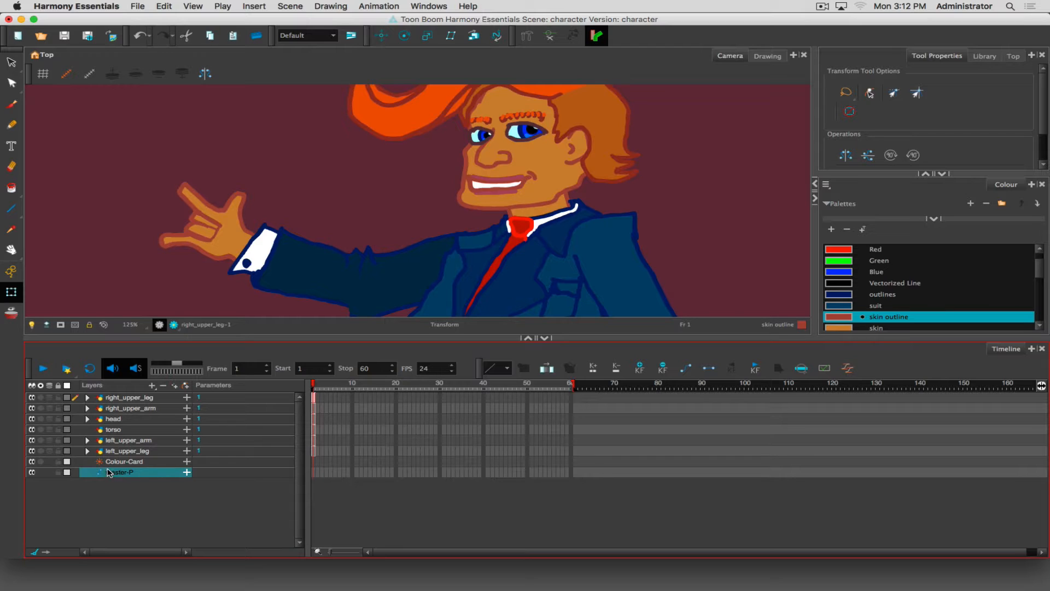
{"action": "left_click", "coordinate": [114, 400]}
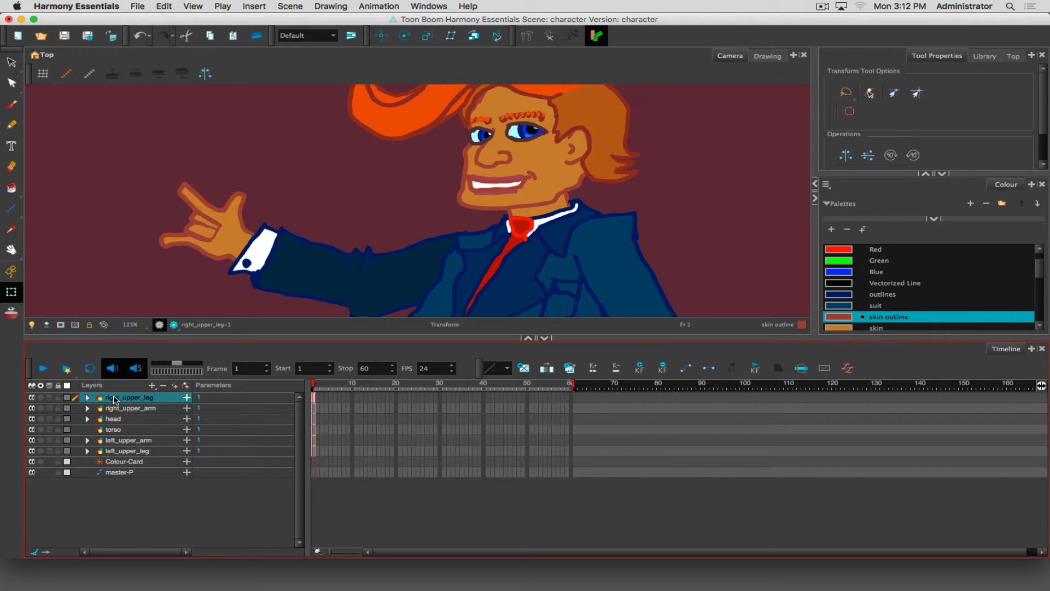
{"action": "left_click", "coordinate": [125, 451], "text": "shift"}
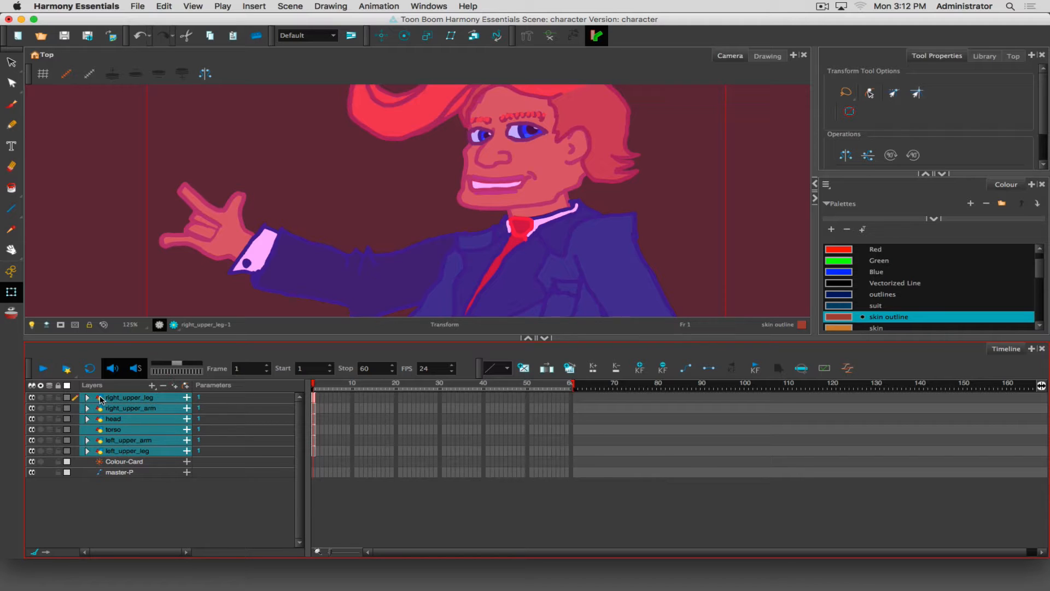
{"action": "mouse_move", "coordinate": [101, 403]}
{"action": "left_mouse_down"}
{"action": "mouse_move", "coordinate": [125, 446]}
{"action": "mouse_move", "coordinate": [113, 469]}
{"action": "mouse_move", "coordinate": [120, 480]}
{"action": "mouse_move", "coordinate": [115, 473]}
{"action": "left_mouse_up"}
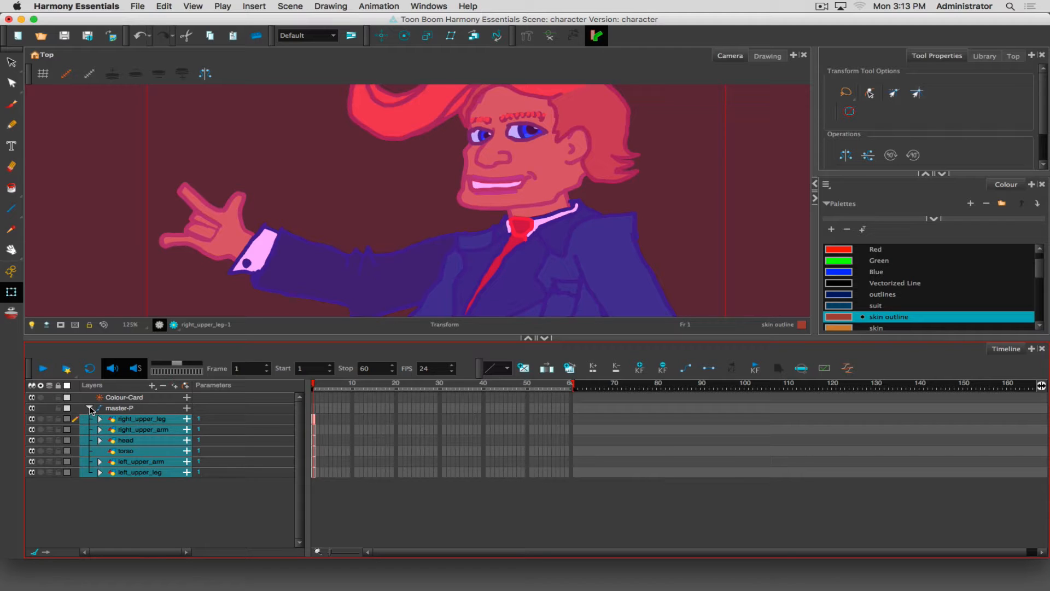
Step: Collapse the master-P hierarchy and enlarge the camera view's area to show more of the character
{"action": "left_click", "coordinate": [90, 409]}
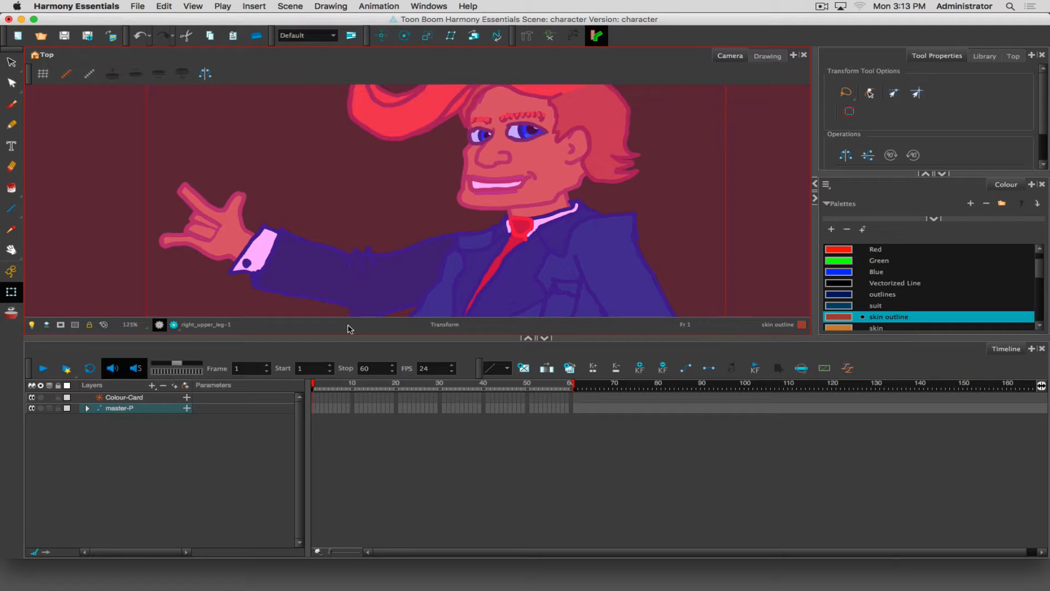
{"action": "left_click_drag", "start_coordinate": [344, 338], "coordinate": [335, 437]}
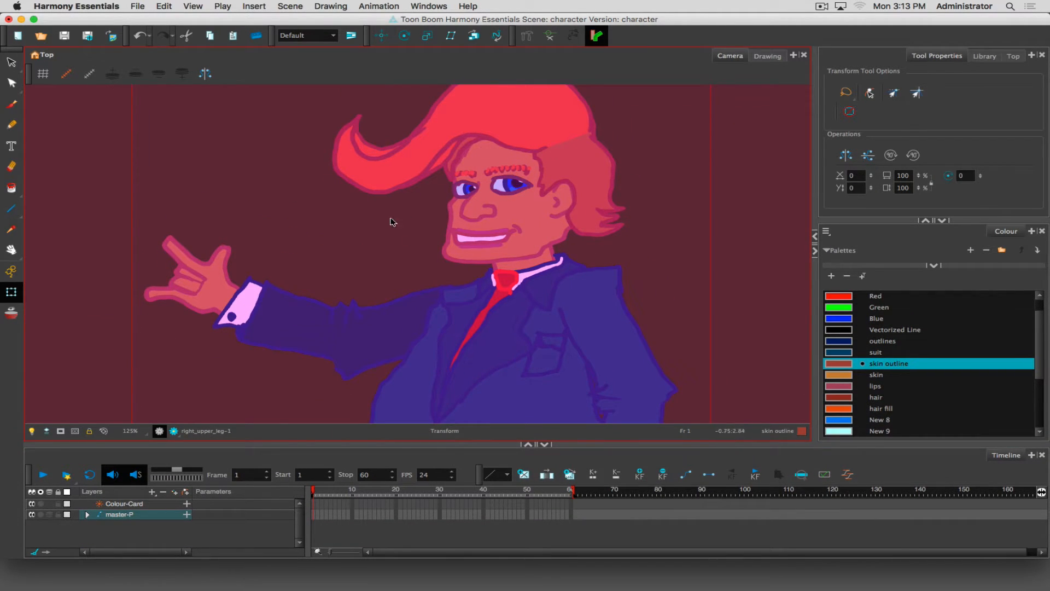
{"action": "scroll", "coordinate": [343, 247], "scroll_direction": "down", "scroll_amount": 4}
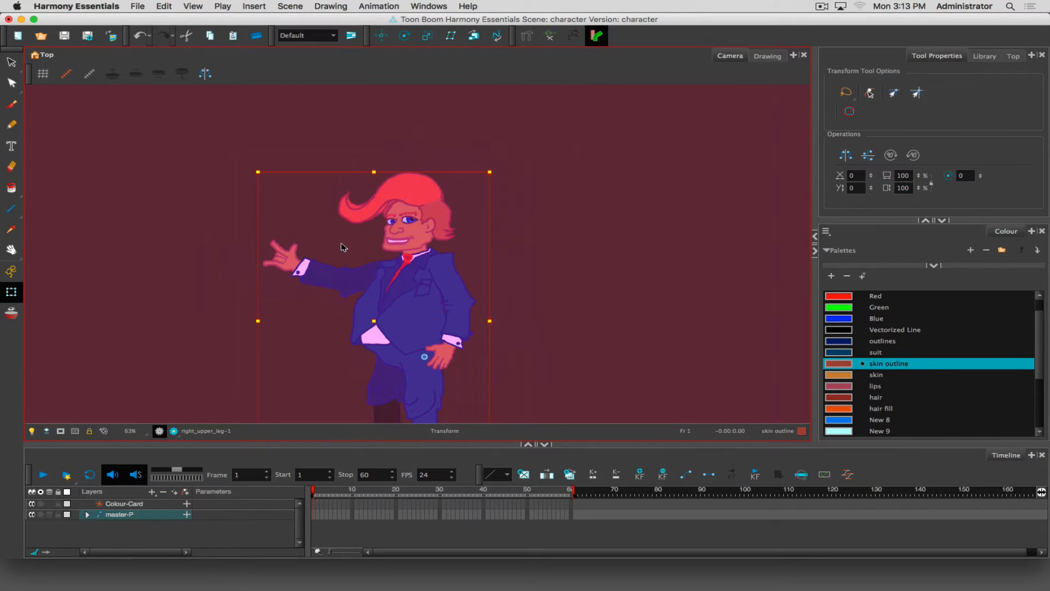
Step: Hide the Colour-Card layer so the character stands without the card behind it
{"action": "key", "text": "space"}
{"action": "left_click_drag", "start_coordinate": [373, 232], "coordinate": [413, 166]}
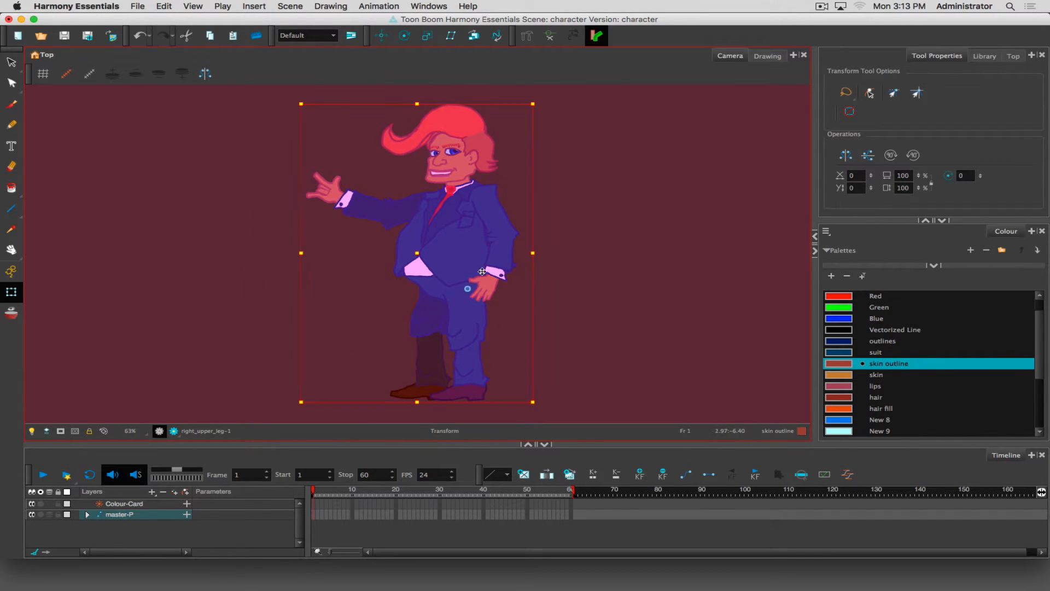
{"action": "key", "text": "space"}
{"action": "left_click_drag", "start_coordinate": [463, 293], "coordinate": [431, 300]}
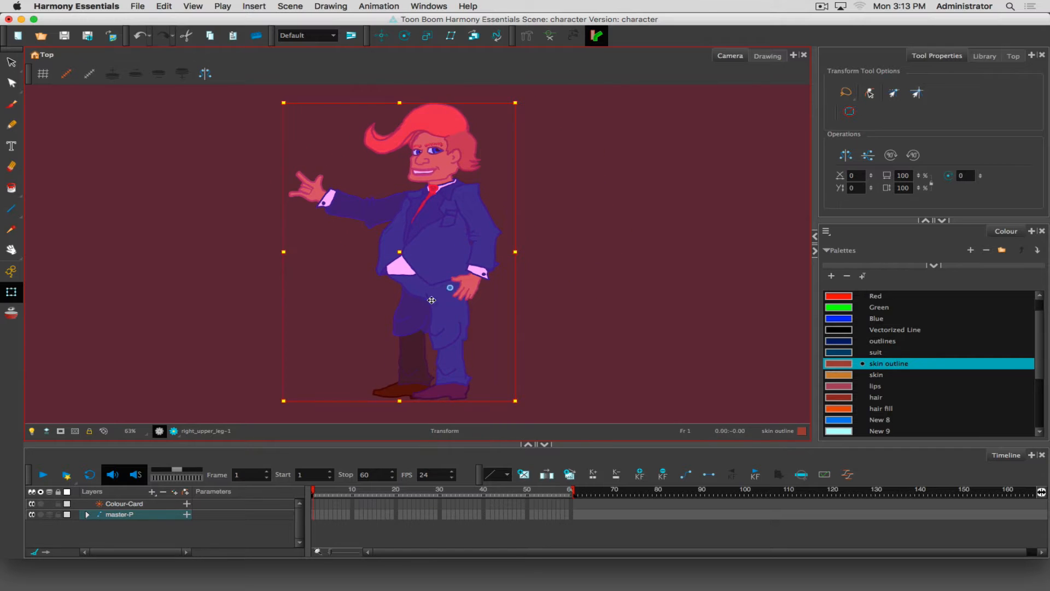
{"action": "left_click", "coordinate": [32, 504]}
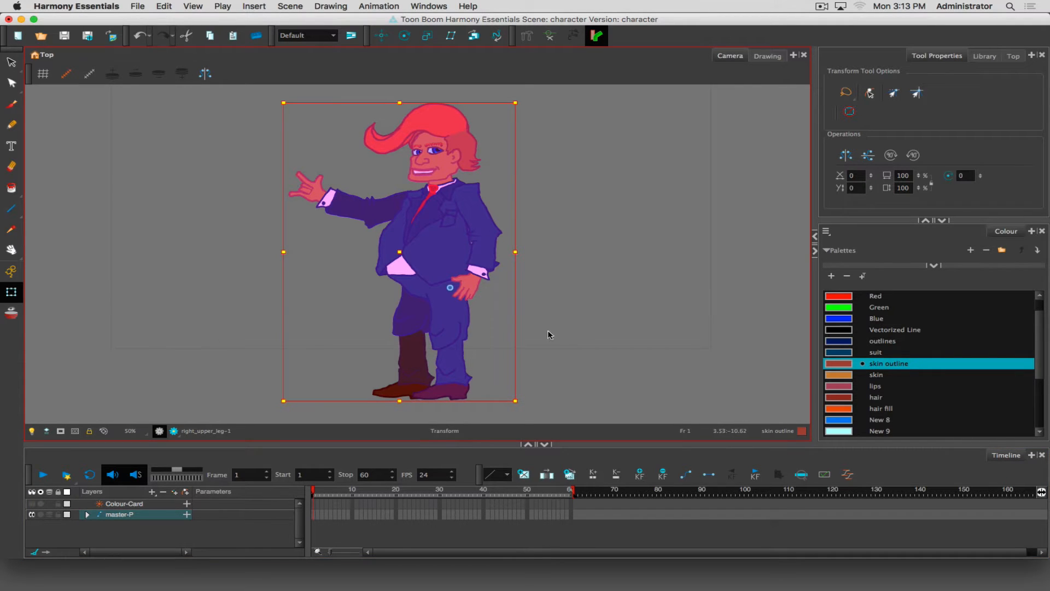
Step: Move the whole character up and to the right inside the camera frame, and place its pivot at the feet
{"action": "left_click_drag", "start_coordinate": [661, 199], "coordinate": [676, 251]}
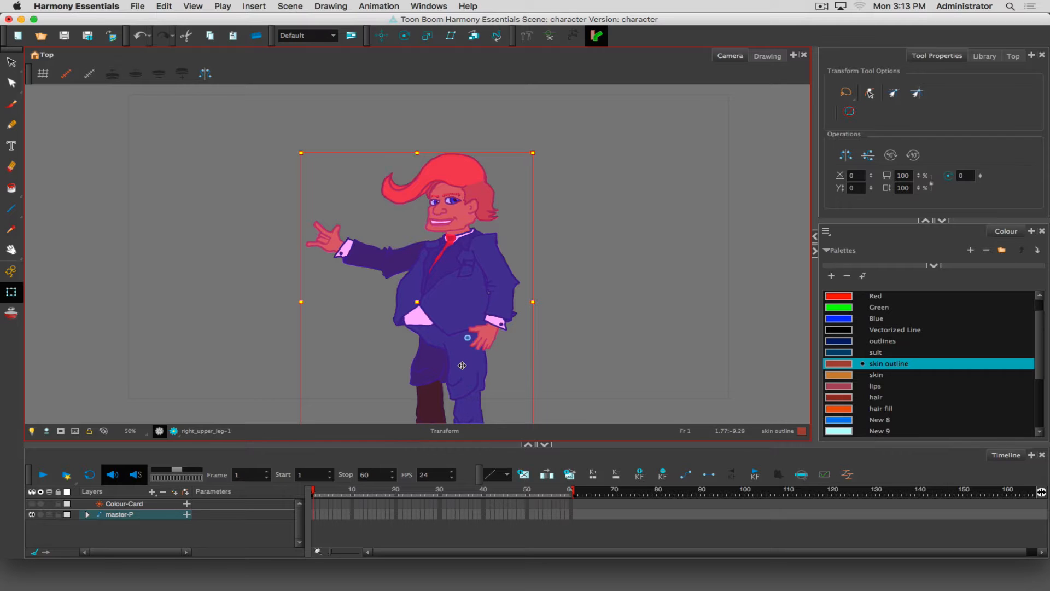
{"action": "mouse_move", "coordinate": [463, 366]}
{"action": "left_mouse_down"}
{"action": "mouse_move", "coordinate": [481, 285]}
{"action": "mouse_move", "coordinate": [483, 313]}
{"action": "left_mouse_up"}
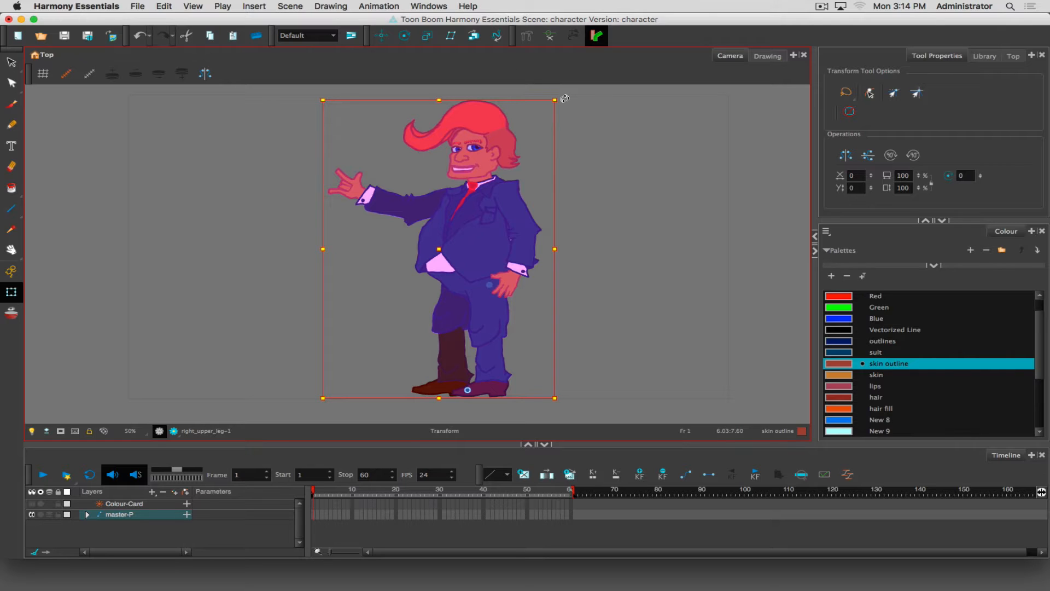
{"action": "left_click_drag", "start_coordinate": [565, 98], "coordinate": [544, 159]}
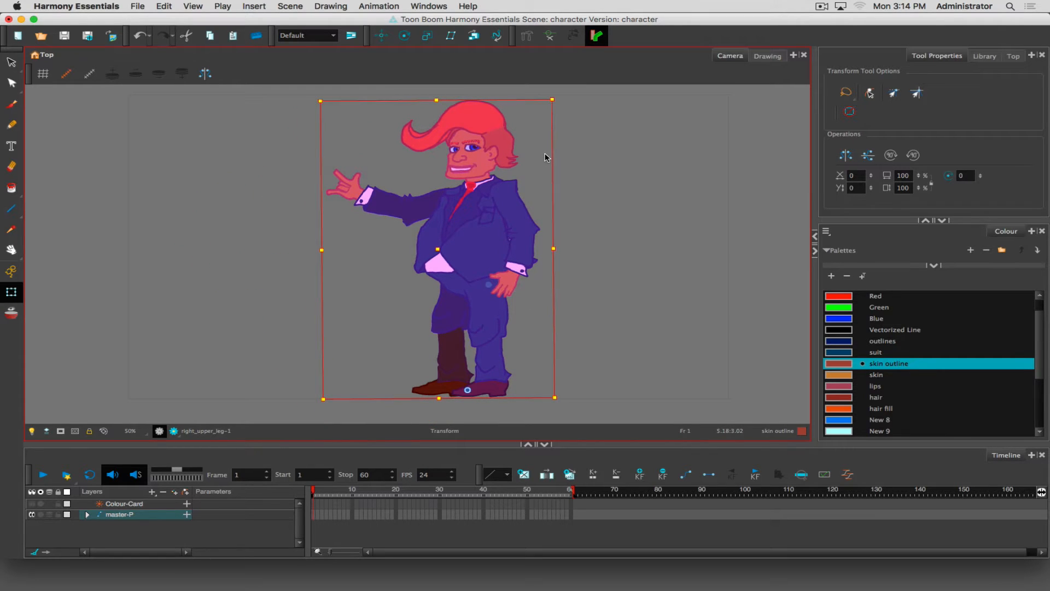
{"action": "key", "text": "super+z"}
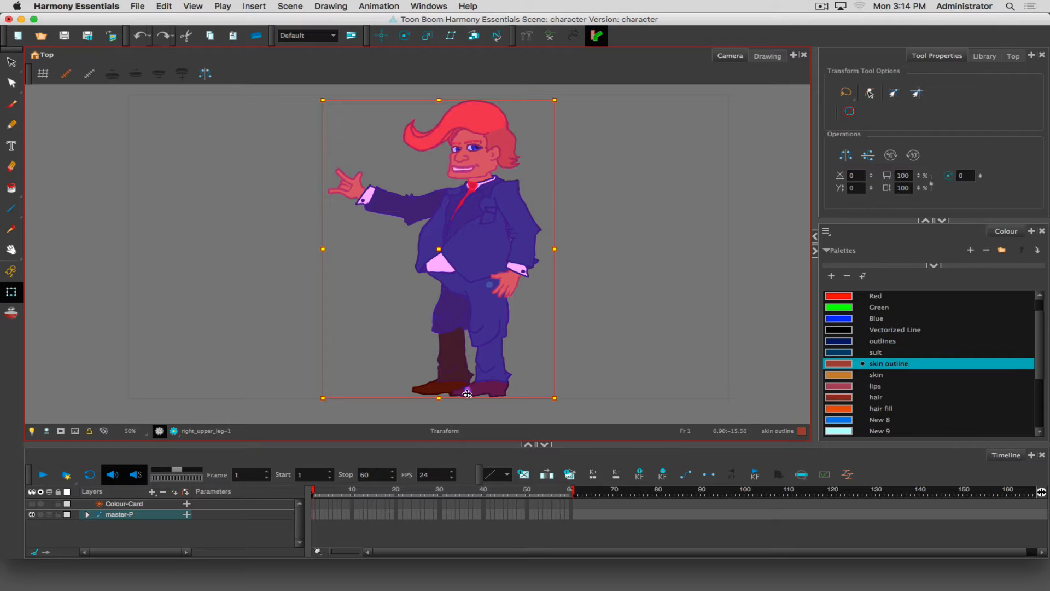
{"action": "left_click_drag", "start_coordinate": [467, 394], "coordinate": [466, 396]}
{"action": "mouse_move", "coordinate": [468, 266]}
{"action": "left_mouse_down"}
{"action": "mouse_move", "coordinate": [645, 271]}
{"action": "mouse_move", "coordinate": [505, 270]}
{"action": "left_mouse_up"}
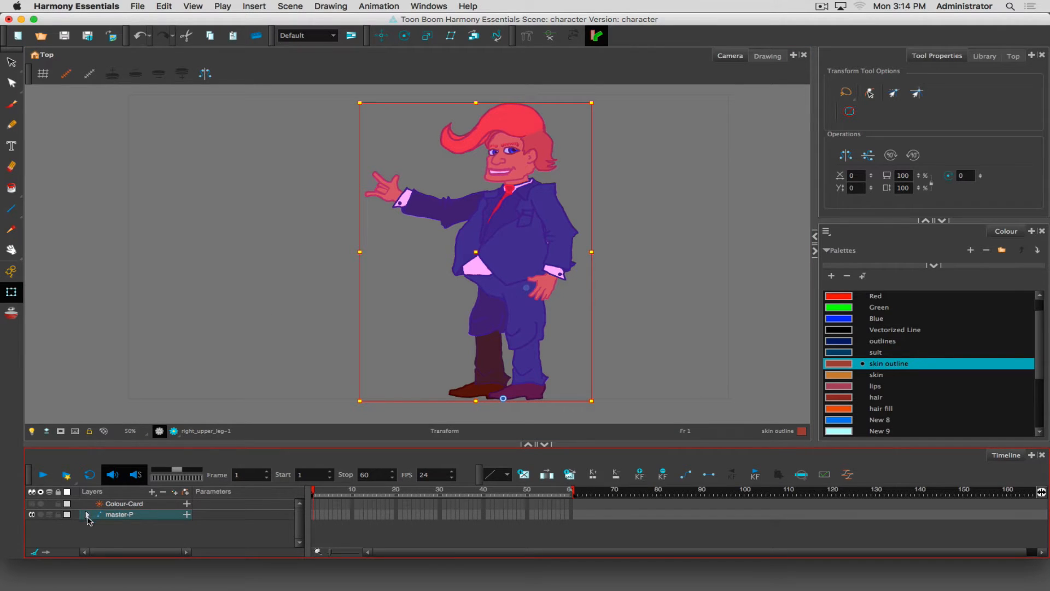
Step: Save the scene, and save it again as a new version named characterKick
{"action": "left_click", "coordinate": [88, 515]}
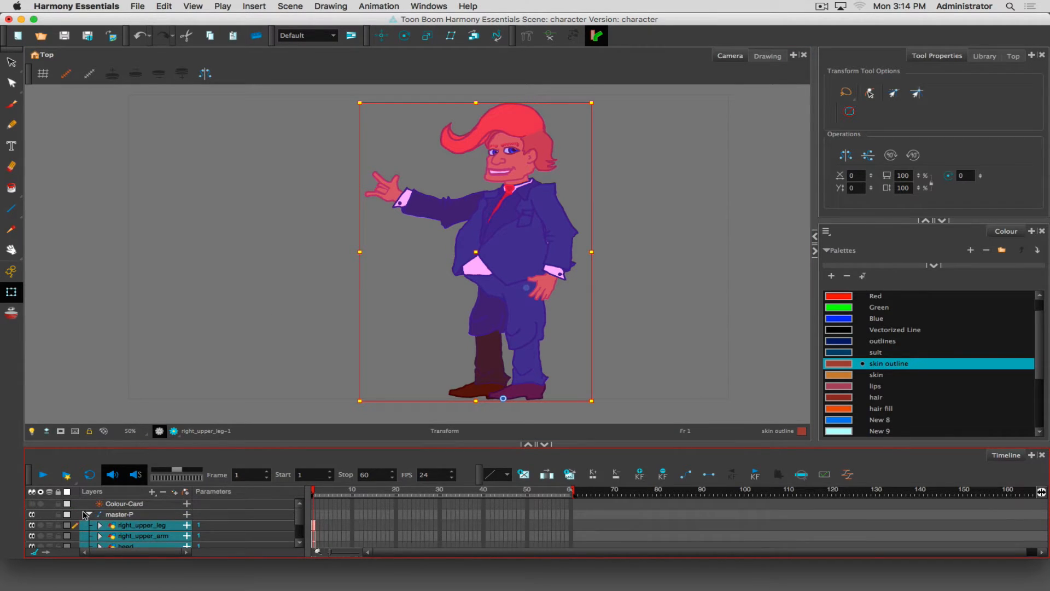
{"action": "left_click", "coordinate": [87, 514]}
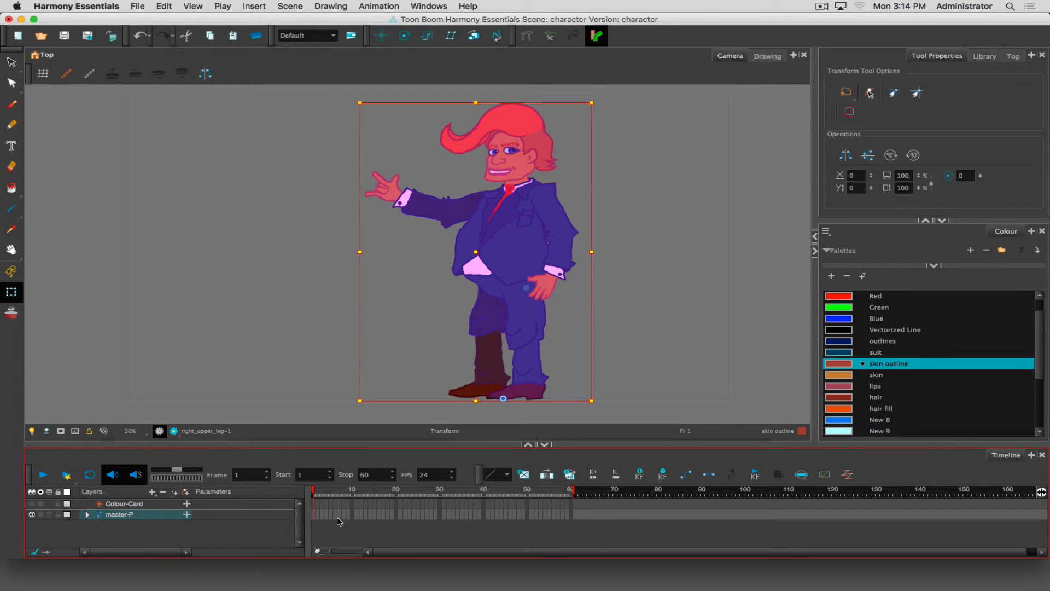
{"action": "left_click", "coordinate": [137, 6]}
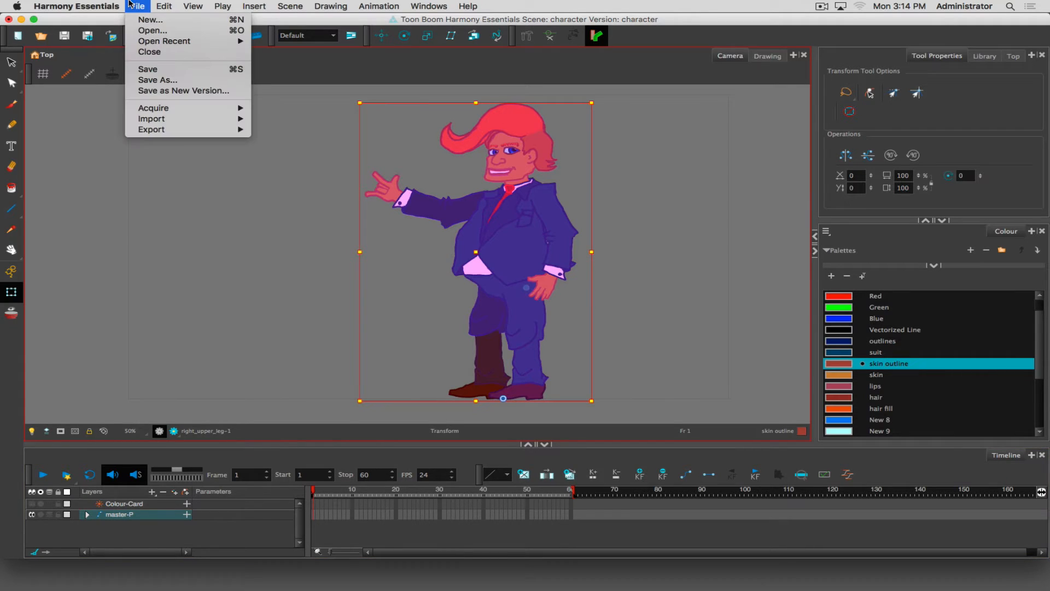
{"action": "left_click", "coordinate": [153, 75]}
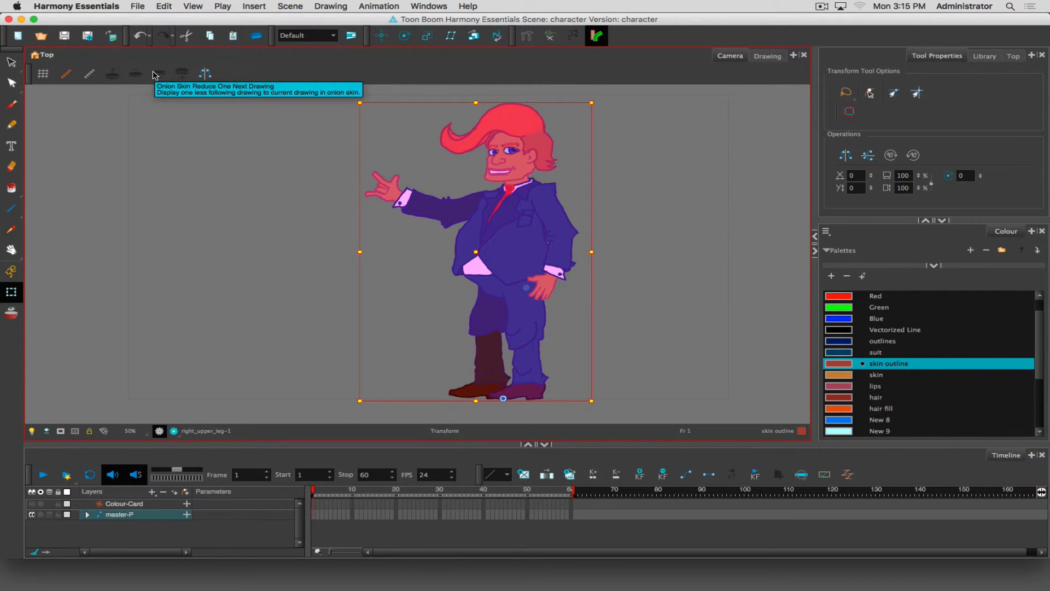
{"action": "left_click", "coordinate": [137, 6]}
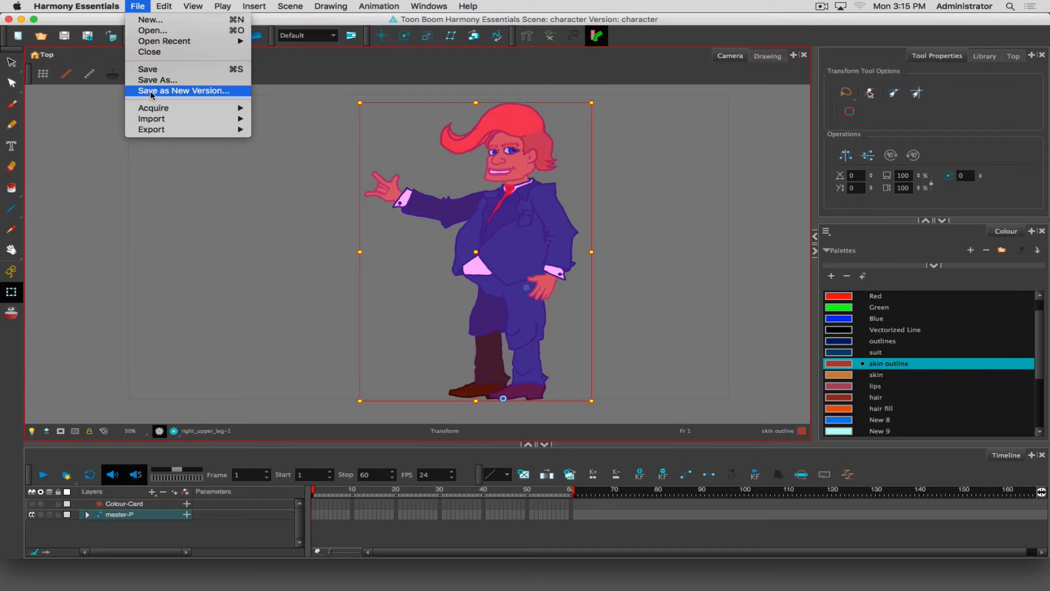
{"action": "left_click", "coordinate": [150, 92]}
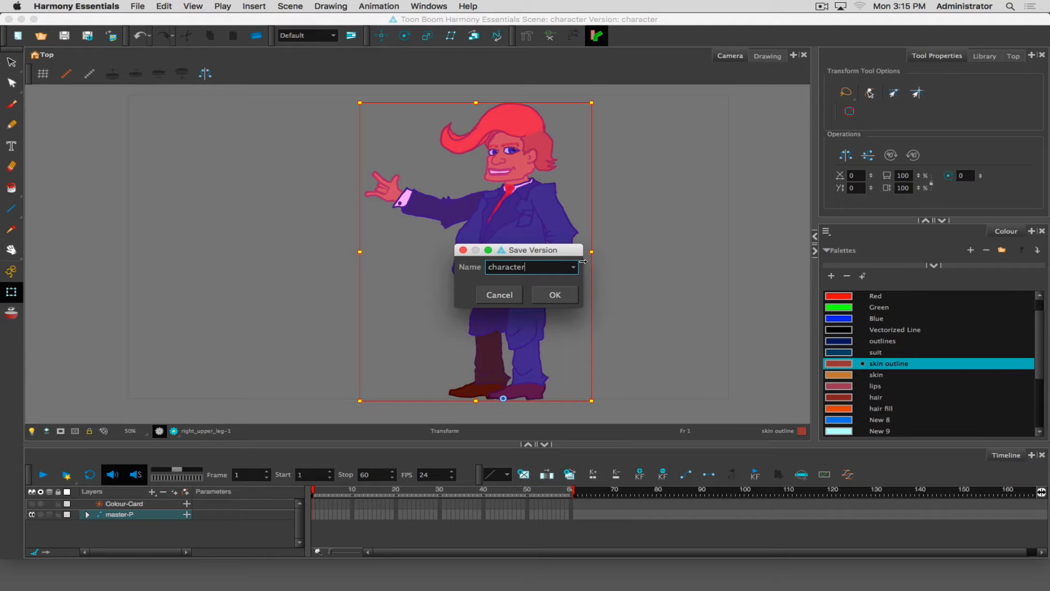
{"action": "type", "text": "Kick"}
{"action": "left_click", "coordinate": [569, 298]}
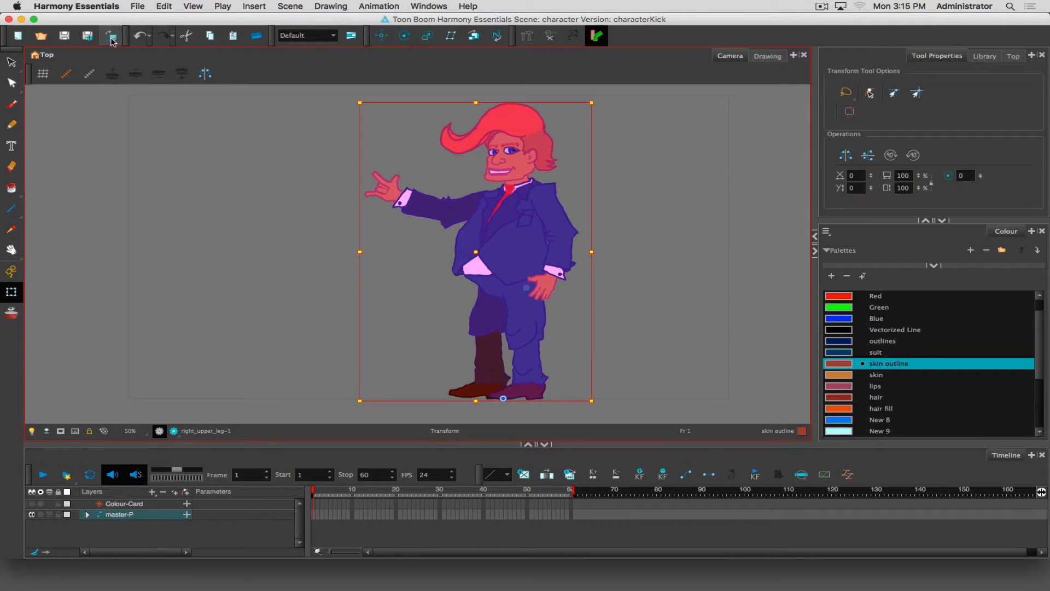
Step: Switch to Finder, examine the character.xstage and characterKick.xstage files in the character folder, and return to Harmony
{"action": "key", "text": "super+Tab"}
{"action": "key", "text": "super+Tab"}
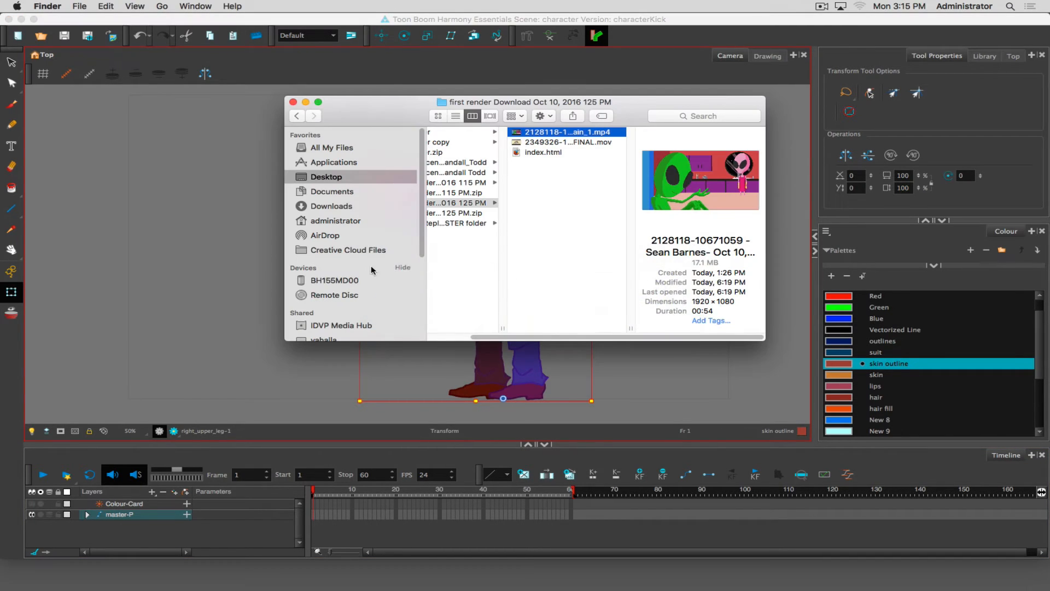
{"action": "scroll", "coordinate": [439, 199], "scroll_direction": "left", "scroll_amount": 3}
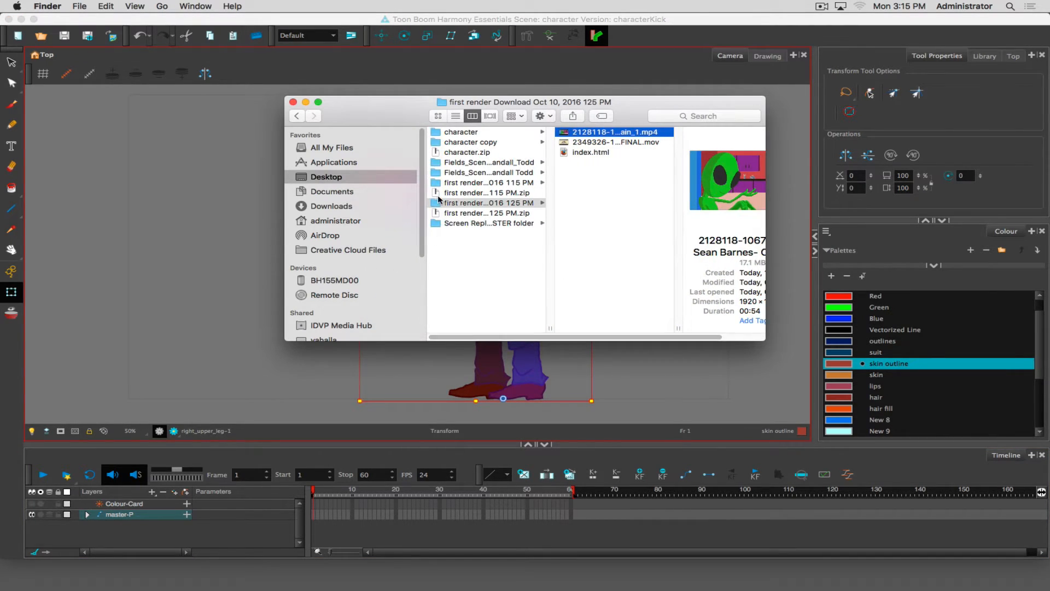
{"action": "left_click", "coordinate": [441, 134]}
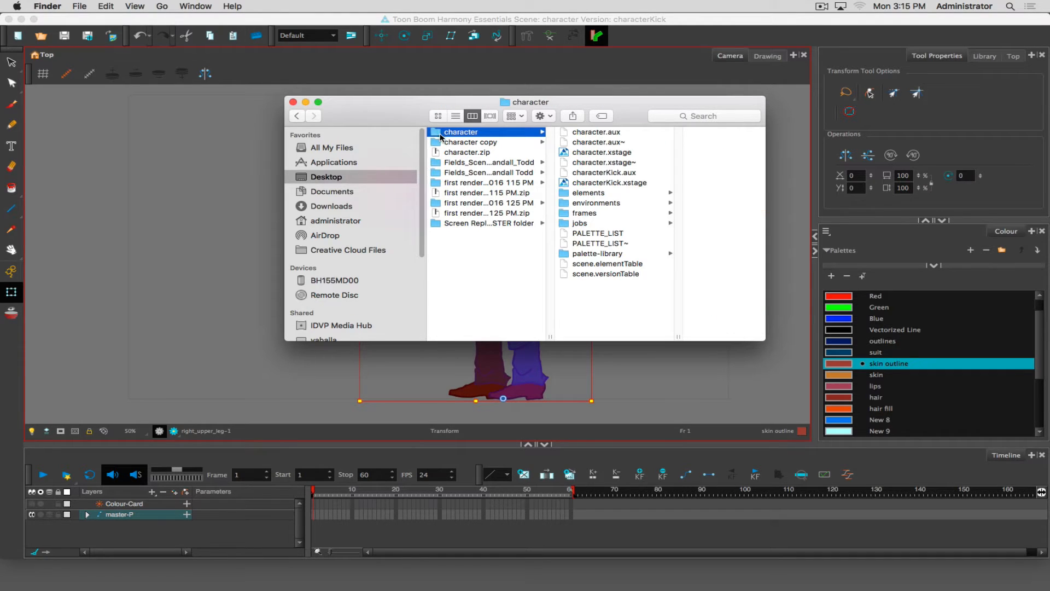
{"action": "left_click", "coordinate": [599, 156]}
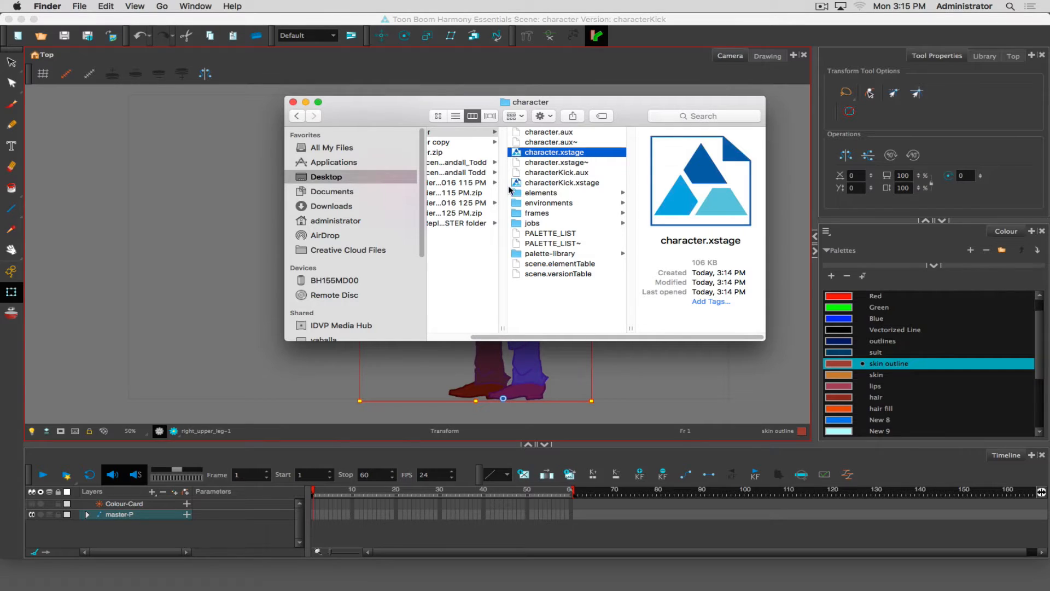
{"action": "left_click", "coordinate": [530, 184]}
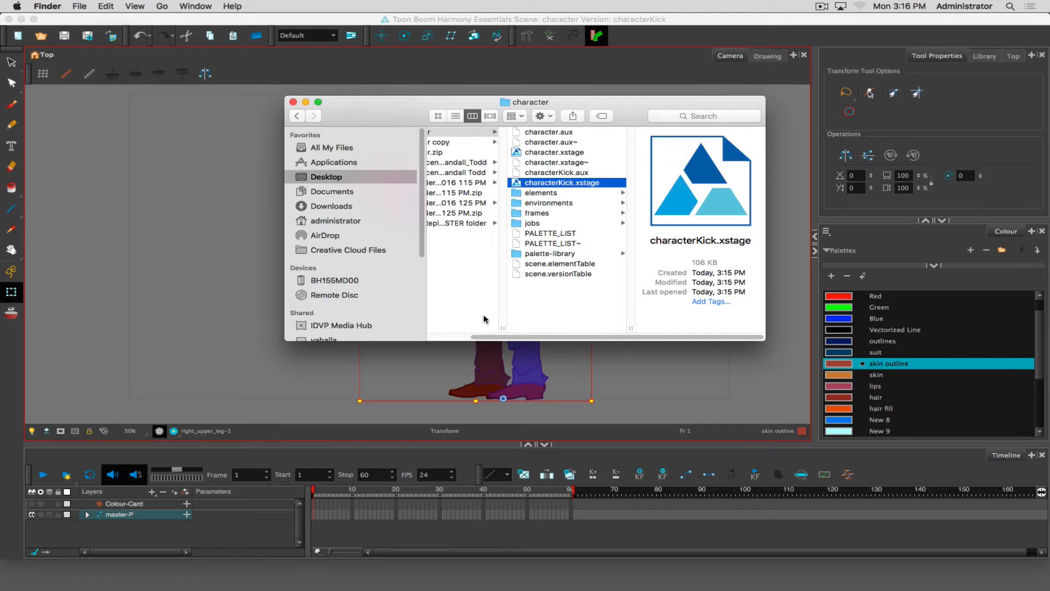
{"action": "left_click", "coordinate": [248, 290]}
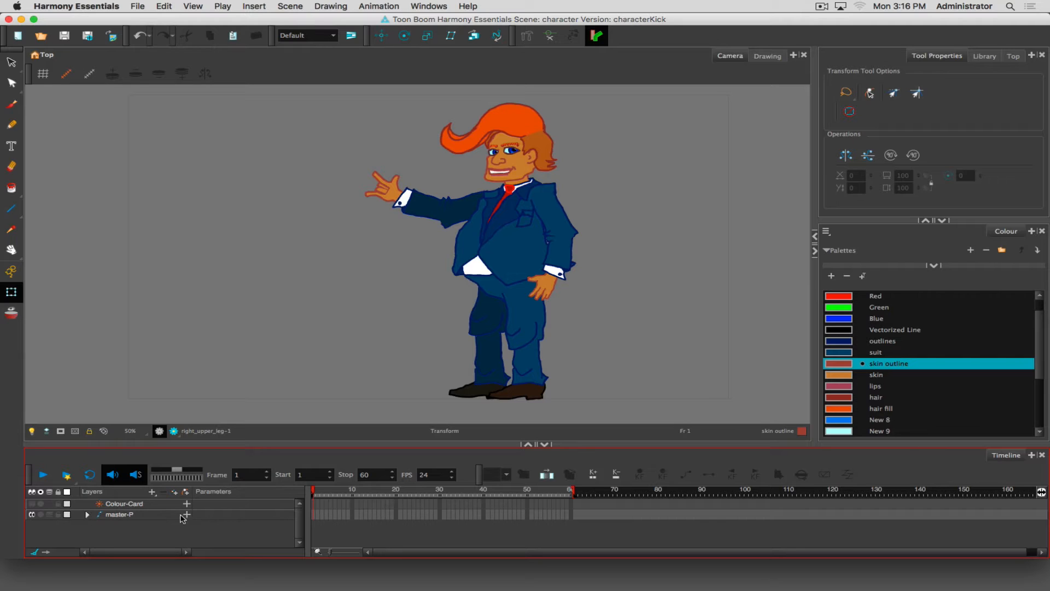
Step: Extend the exposure of the master-P layers to frame 60 and scrub back through the timeline to frame 1
{"action": "left_click", "coordinate": [316, 517]}
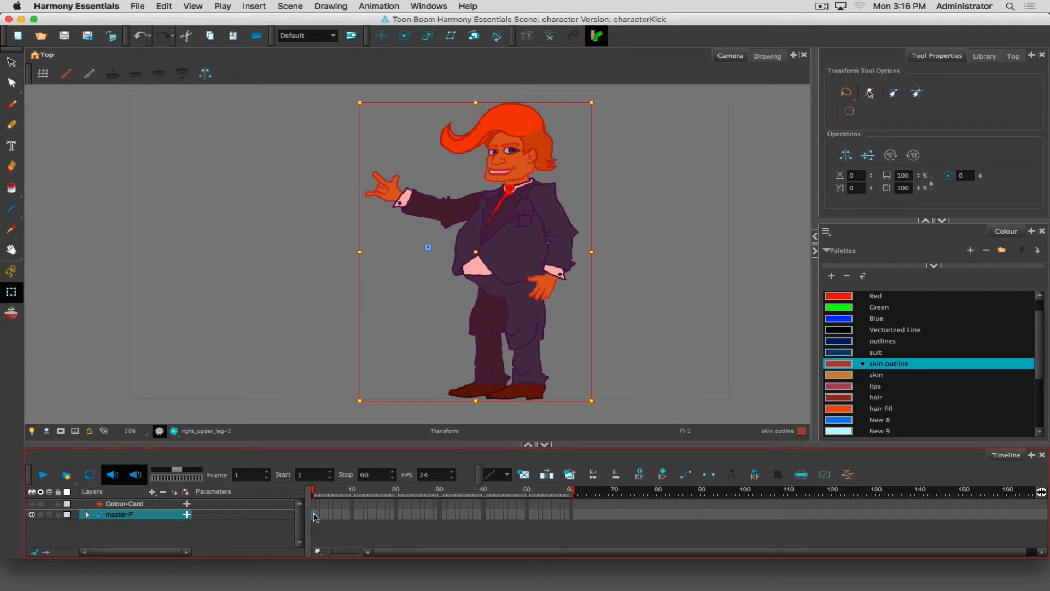
{"action": "left_click", "coordinate": [574, 517]}
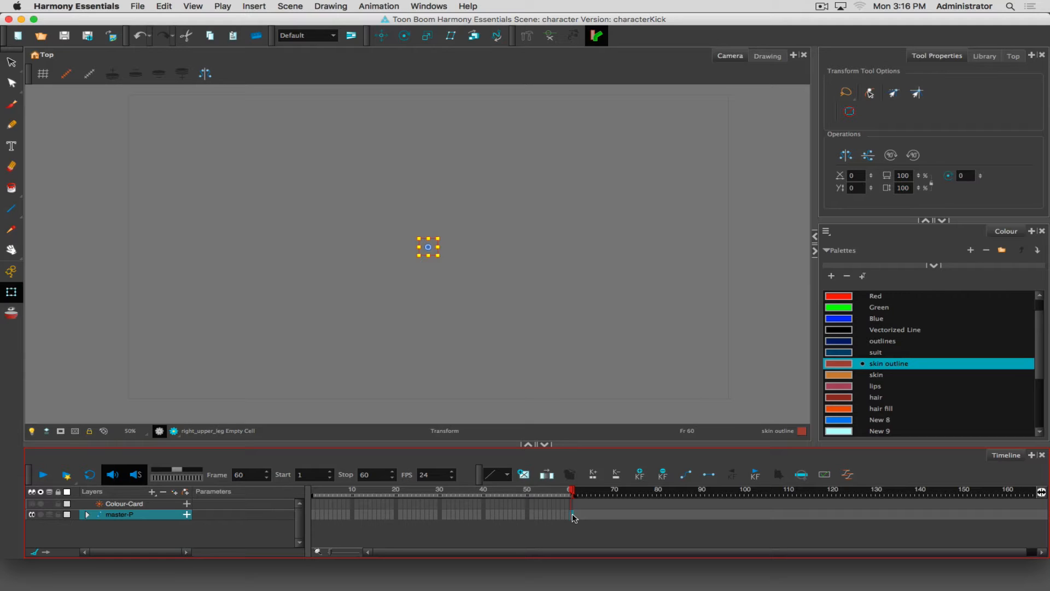
{"action": "key", "text": "F5"}
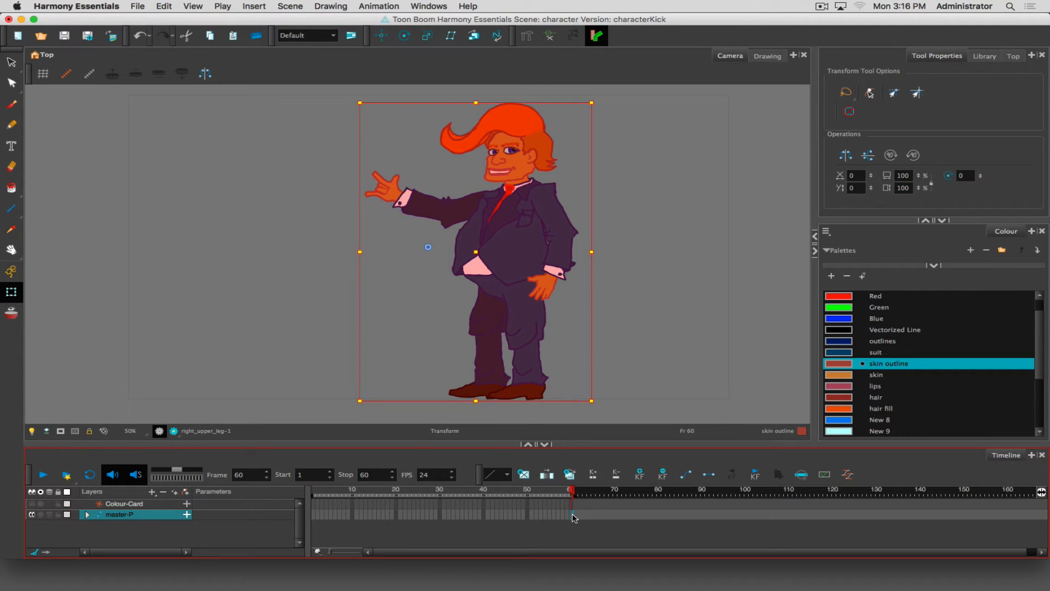
{"action": "left_click_drag", "start_coordinate": [554, 492], "coordinate": [627, 512]}
{"action": "left_click_drag", "start_coordinate": [550, 516], "coordinate": [279, 518]}
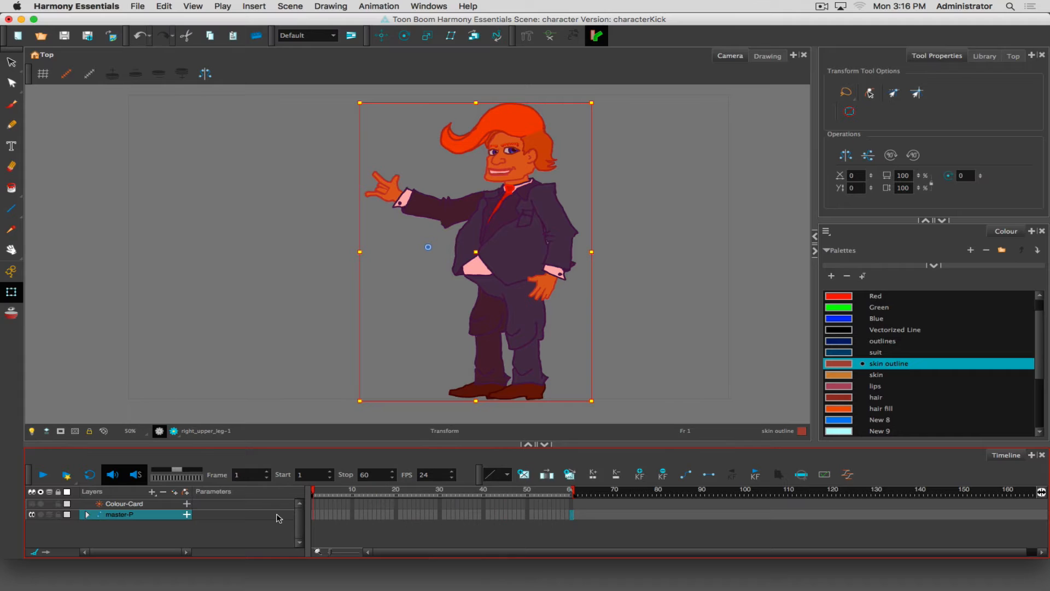
Step: Add keyframes on the master-P peg at frames 1 and 10
{"action": "left_click", "coordinate": [314, 515]}
{"action": "left_click", "coordinate": [352, 494]}
{"action": "left_click", "coordinate": [353, 514]}
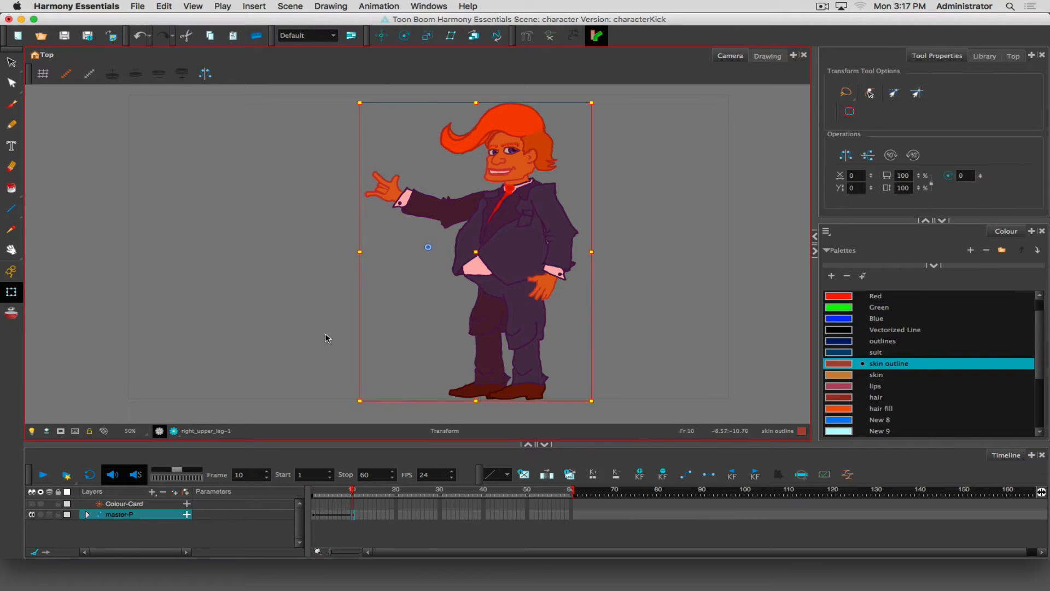
Step: Turn on Animate mode for posing the character at frame 10
{"action": "left_click", "coordinate": [12, 273]}
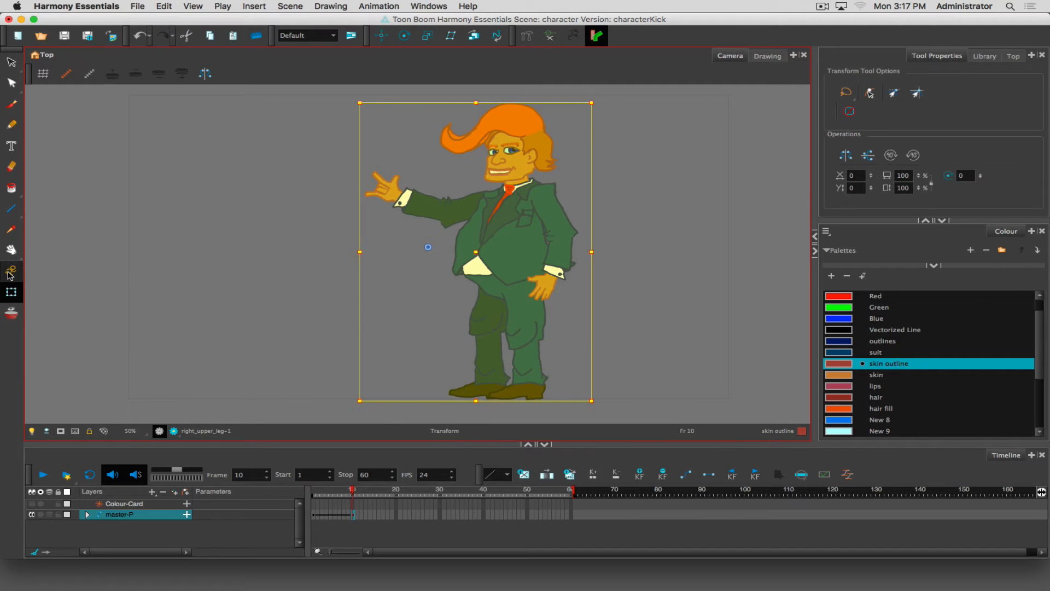
{"action": "left_click", "coordinate": [11, 273]}
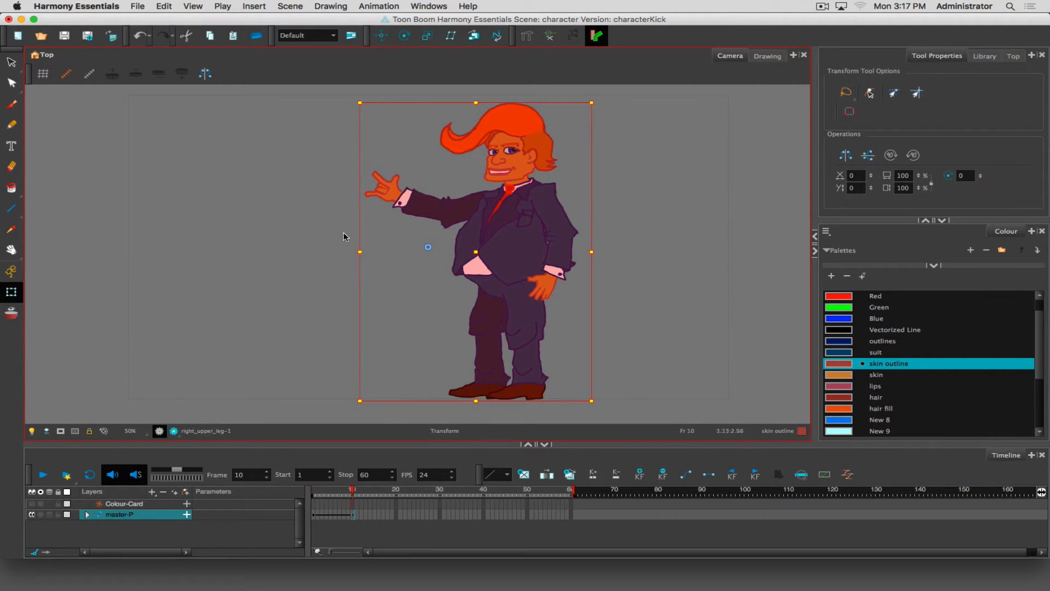
{"action": "left_click", "coordinate": [10, 278]}
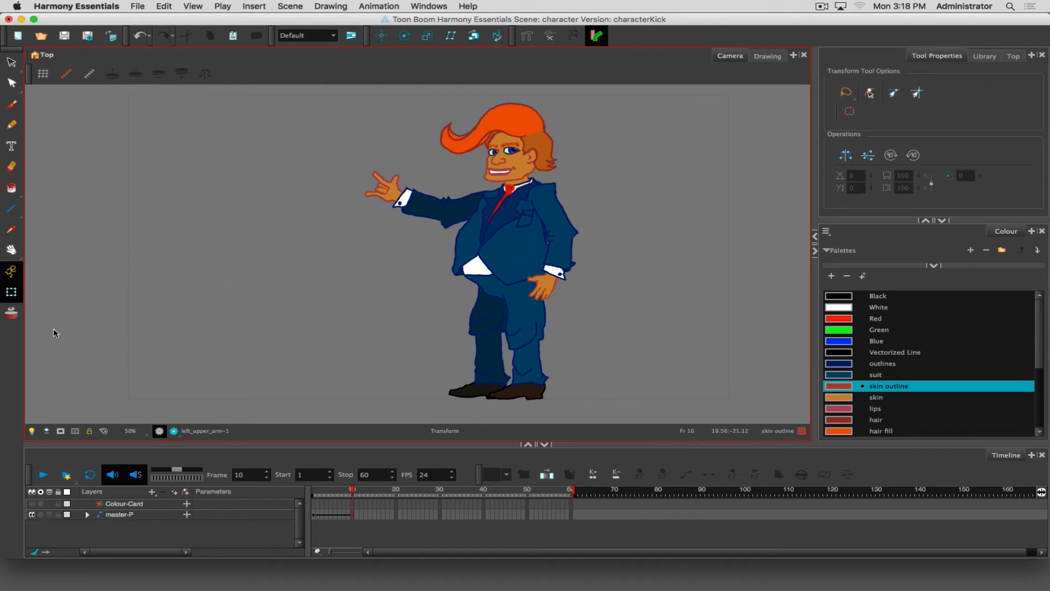
{"action": "left_click", "coordinate": [11, 270]}
Step: Select all of the character's body parts and move them slightly down at frame 10
{"action": "left_click", "coordinate": [509, 258]}
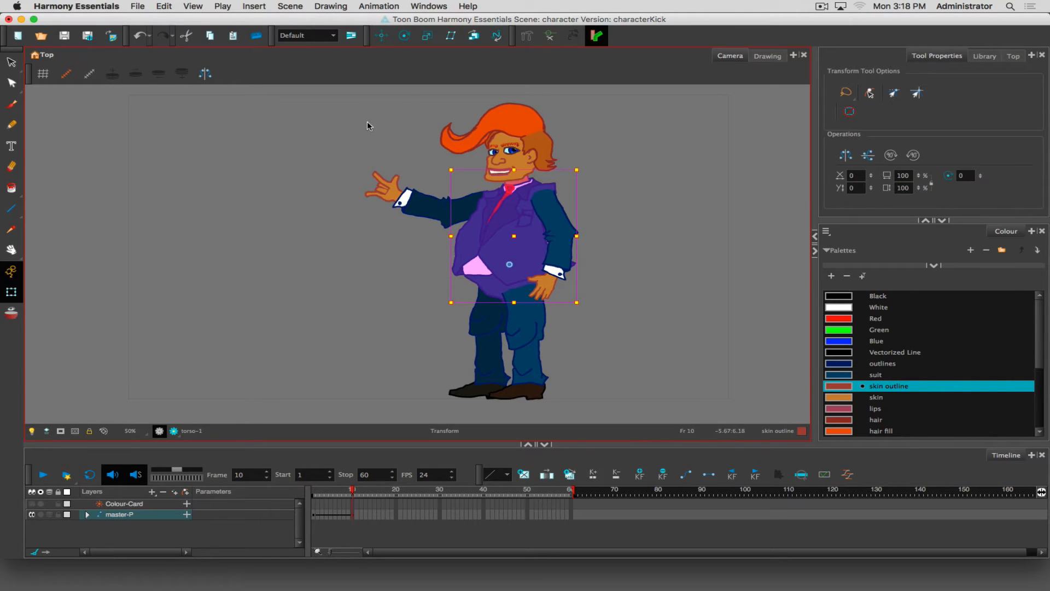
{"action": "left_click_drag", "start_coordinate": [370, 114], "coordinate": [550, 350]}
{"action": "left_click", "coordinate": [326, 127]}
{"action": "mouse_move", "coordinate": [546, 106]}
{"action": "left_mouse_down"}
{"action": "mouse_move", "coordinate": [653, 241]}
{"action": "mouse_move", "coordinate": [493, 388]}
{"action": "mouse_move", "coordinate": [338, 256]}
{"action": "mouse_move", "coordinate": [357, 81]}
{"action": "mouse_move", "coordinate": [568, 107]}
{"action": "left_mouse_up"}
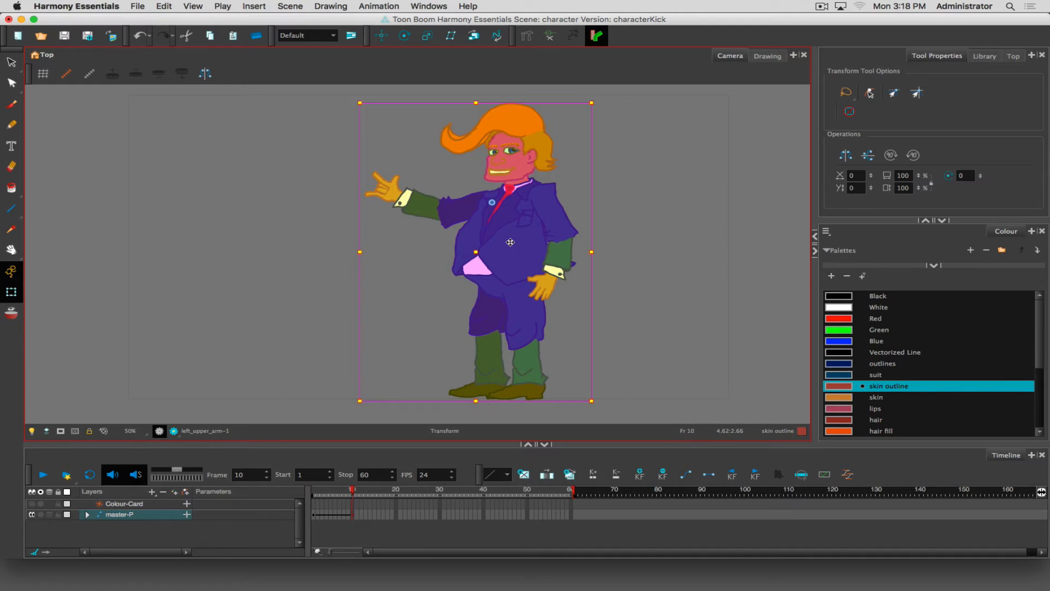
{"action": "left_click_drag", "start_coordinate": [510, 242], "coordinate": [514, 264]}
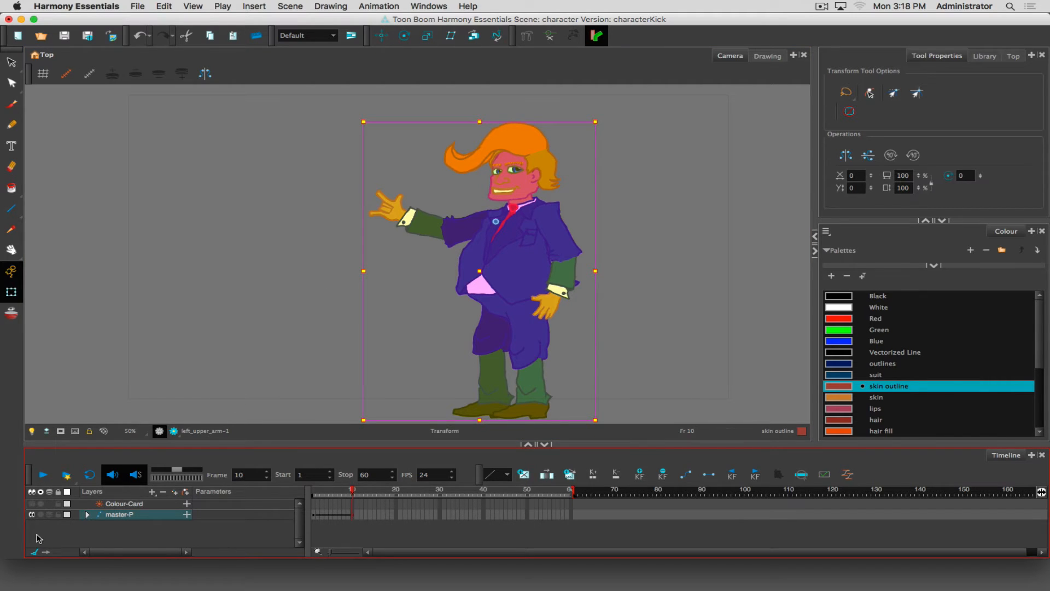
Step: Turn on onion skinning for the master-P layer and select the character's left upper leg
{"action": "left_click", "coordinate": [49, 515]}
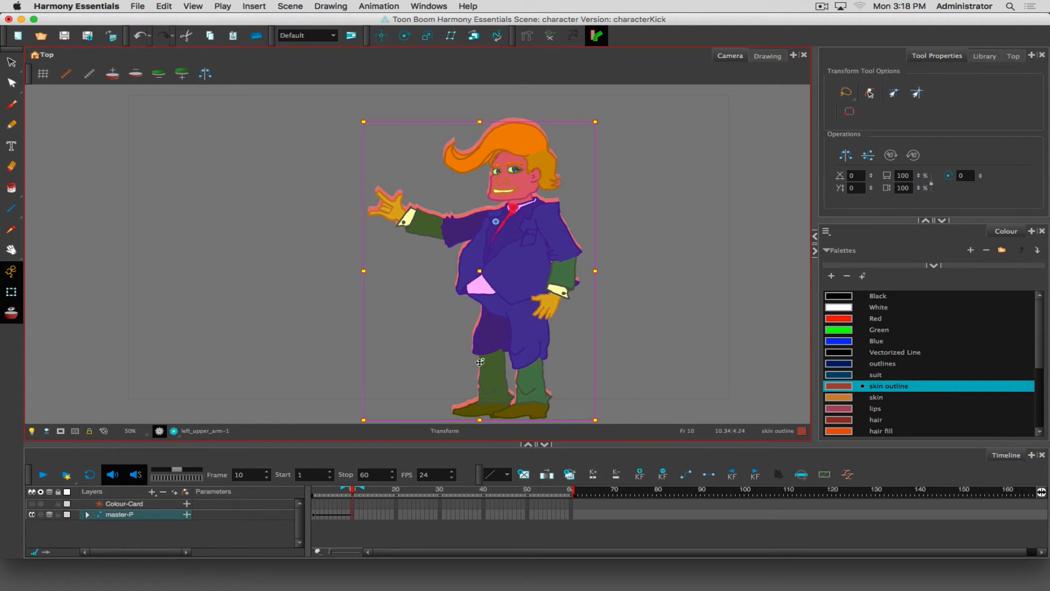
{"action": "left_click", "coordinate": [338, 330]}
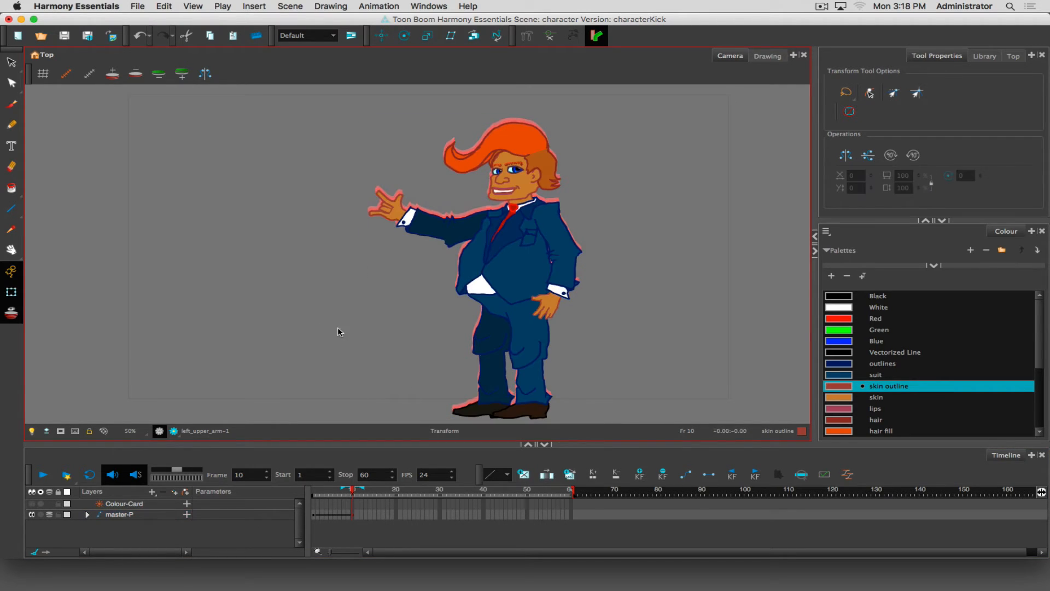
{"action": "left_click", "coordinate": [483, 343]}
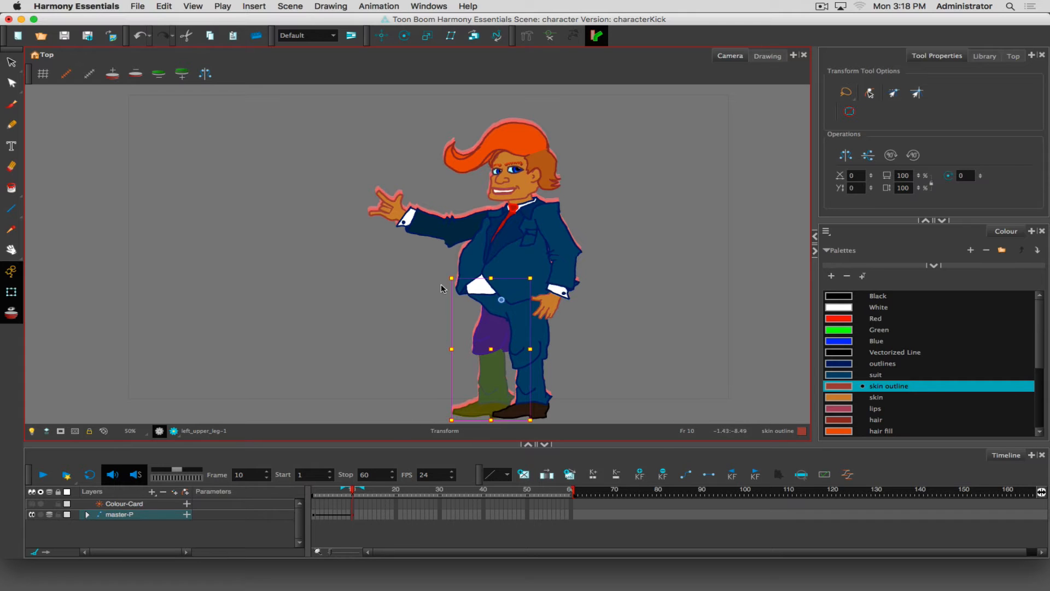
Step: Swing the left upper leg forward at frame 10 and extend the onion skin range back to frame 1
{"action": "left_click_drag", "start_coordinate": [454, 269], "coordinate": [418, 61]}
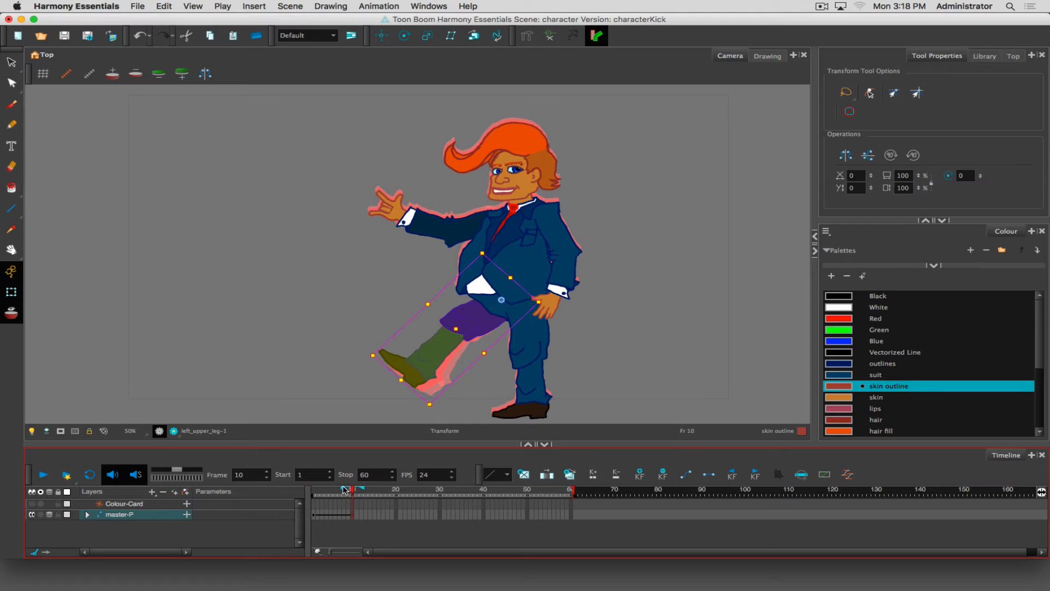
{"action": "left_click_drag", "start_coordinate": [344, 488], "coordinate": [313, 488]}
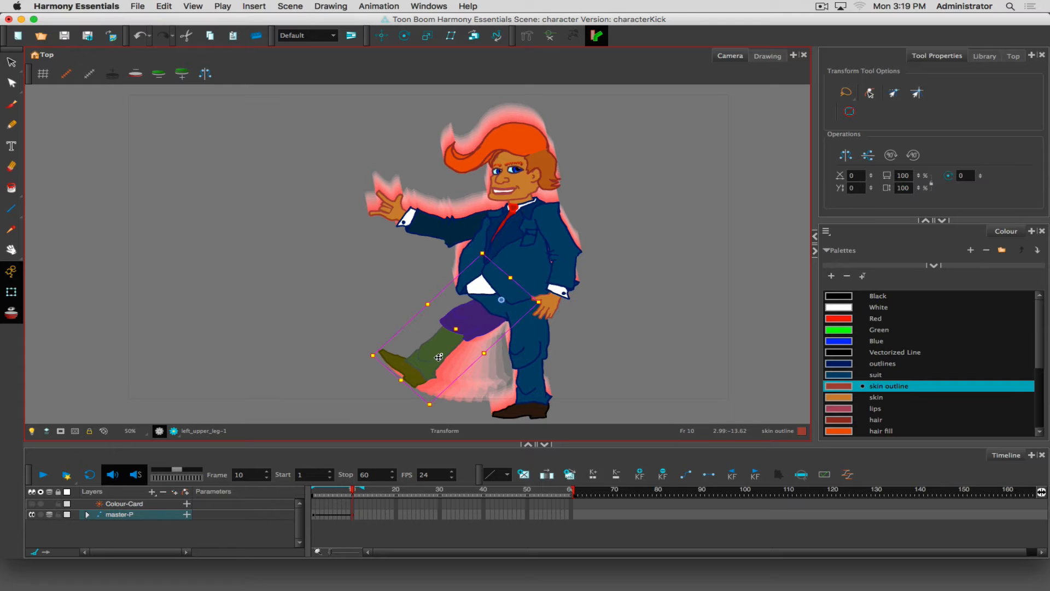
Step: Bend the left lower leg back at the knee and rotate the left foot level with the ground
{"action": "left_click", "coordinate": [457, 366]}
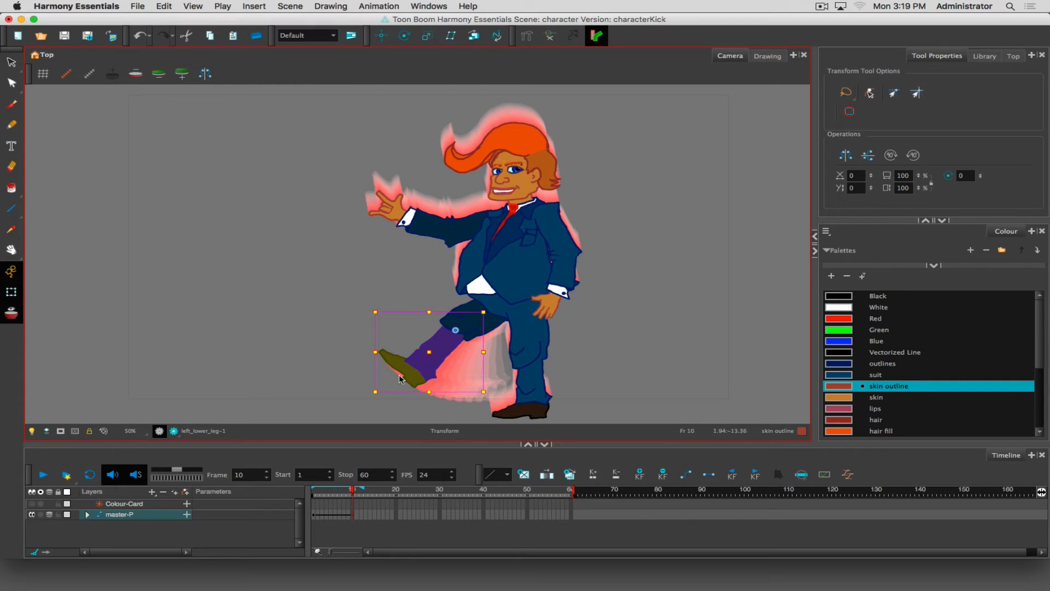
{"action": "left_click_drag", "start_coordinate": [492, 397], "coordinate": [533, 308]}
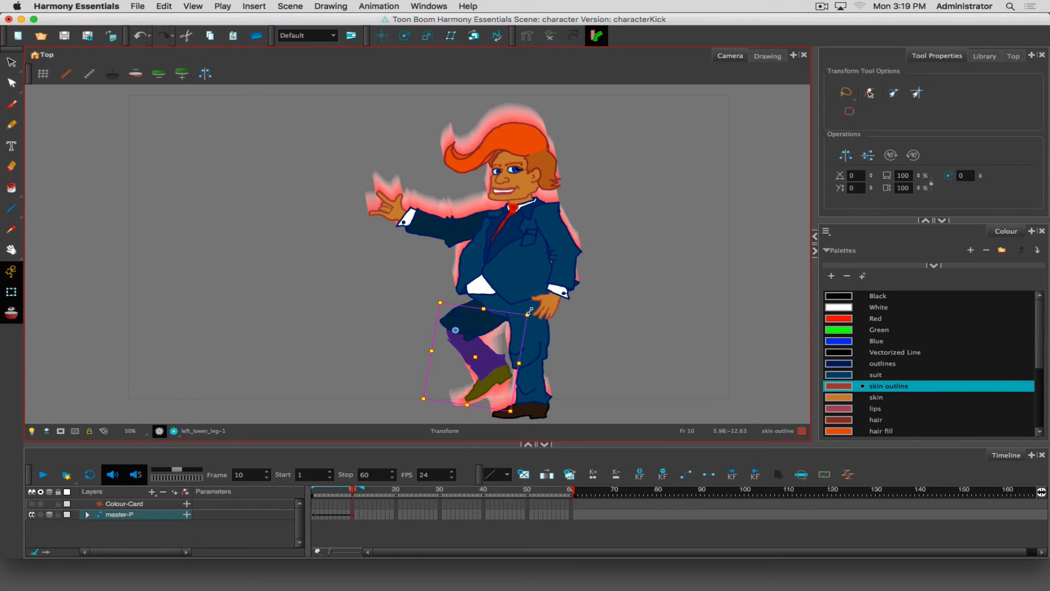
{"action": "key", "text": "b"}
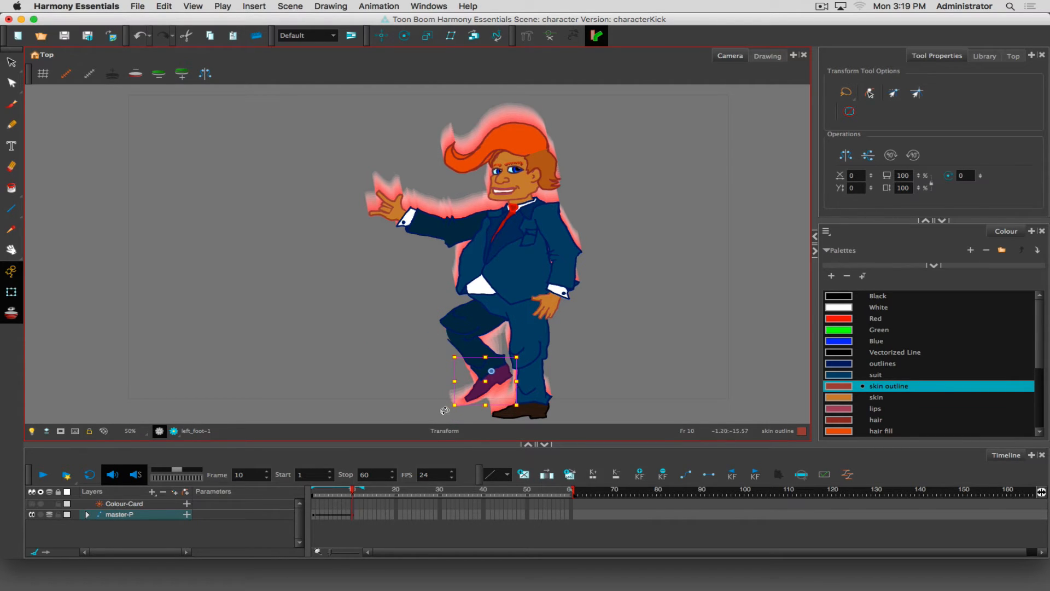
{"action": "left_click_drag", "start_coordinate": [444, 411], "coordinate": [421, 382]}
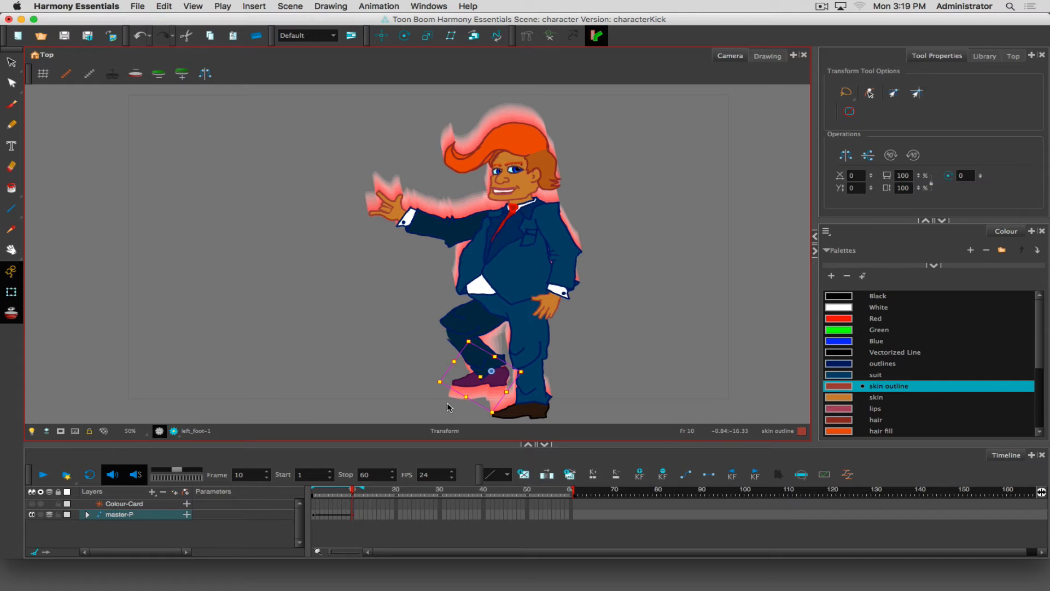
Step: Rotate the right upper leg forward from the hip at frame 10, undoing any accidental shift of the leg
{"action": "left_click", "coordinate": [533, 336]}
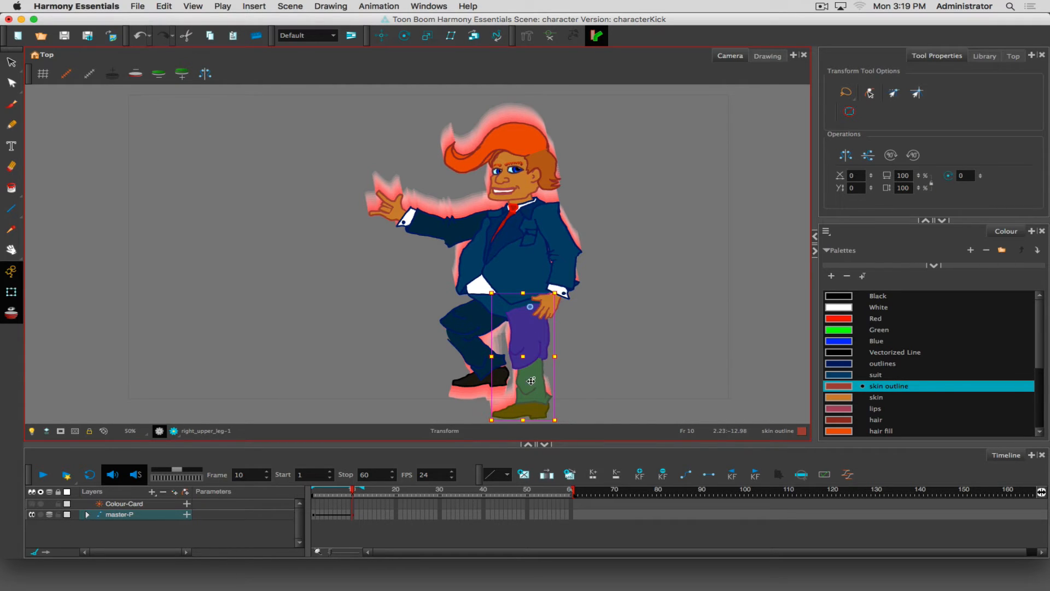
{"action": "left_click_drag", "start_coordinate": [532, 382], "coordinate": [484, 376]}
{"action": "key", "text": "super+z"}
{"action": "left_click_drag", "start_coordinate": [563, 416], "coordinate": [508, 411]}
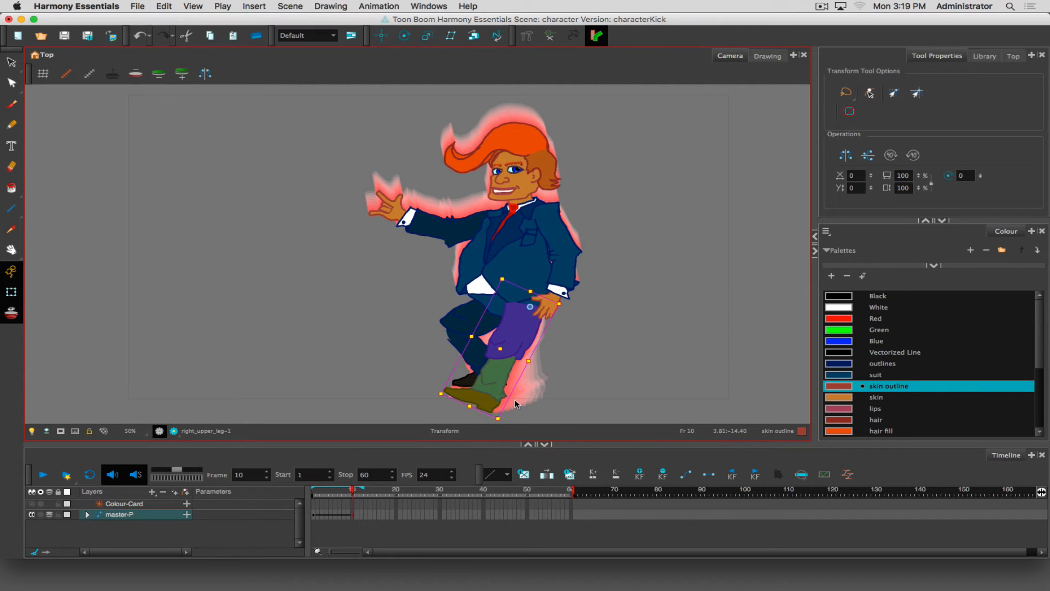
Step: Bend the right lower leg back at the knee and rotate the right foot flat
{"action": "key", "text": "shift+b"}
{"action": "left_click_drag", "start_coordinate": [564, 418], "coordinate": [599, 347]}
{"action": "key", "text": "shift+b"}
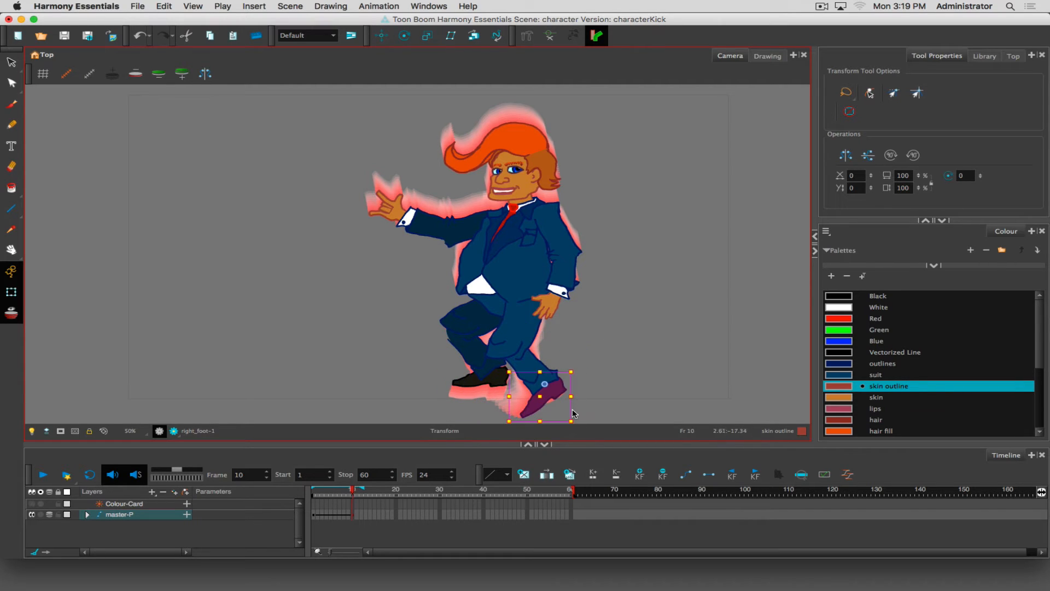
{"action": "left_click_drag", "start_coordinate": [577, 366], "coordinate": [579, 388]}
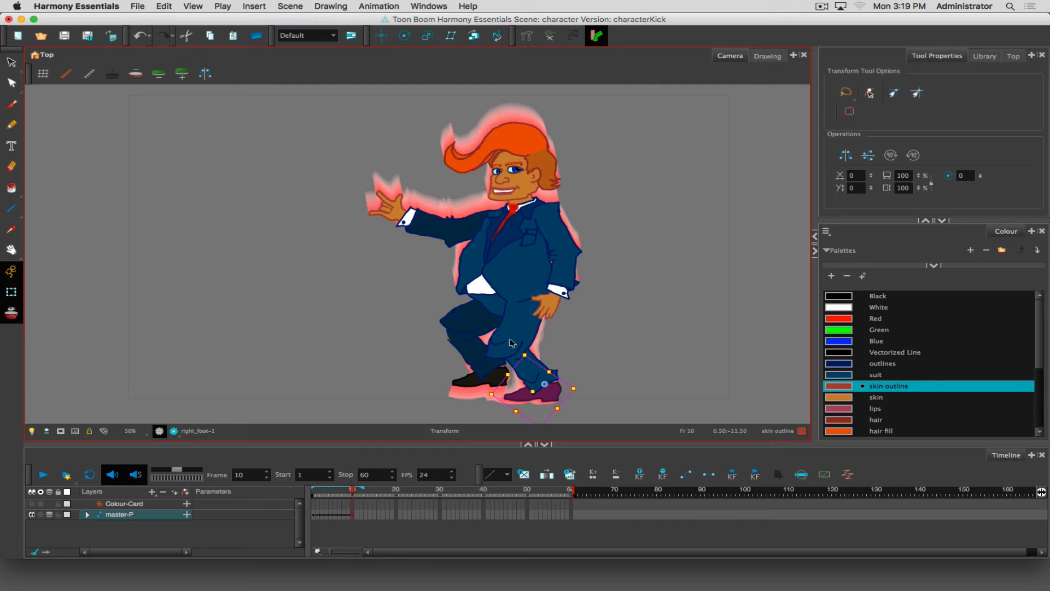
Step: Deepen the right knee bend by rotating the upper leg further forward and the lower leg further back
{"action": "key", "text": "b"}
{"action": "key", "text": "b"}
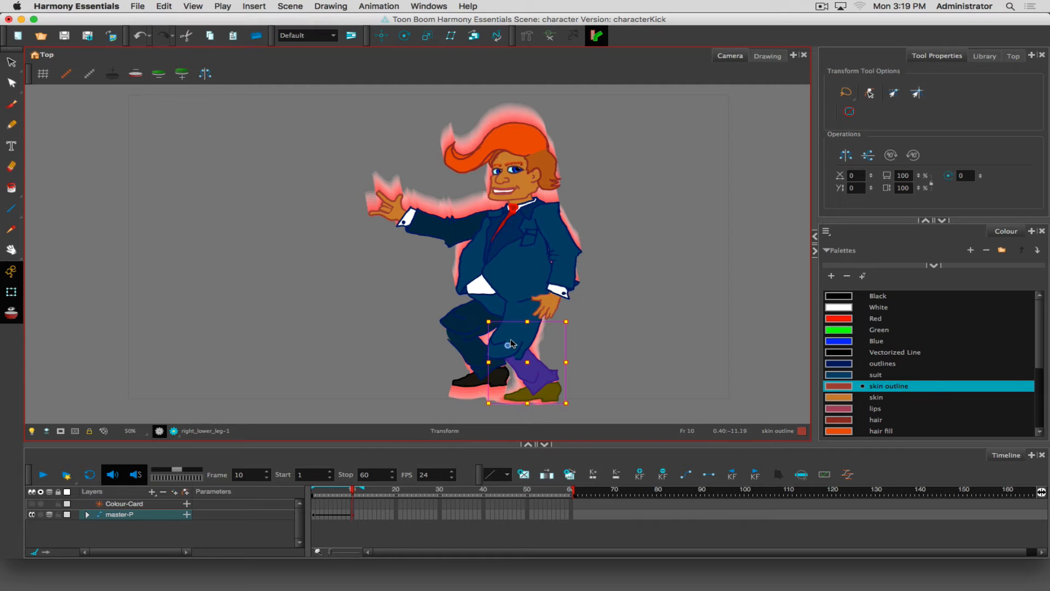
{"action": "left_click_drag", "start_coordinate": [571, 408], "coordinate": [534, 402]}
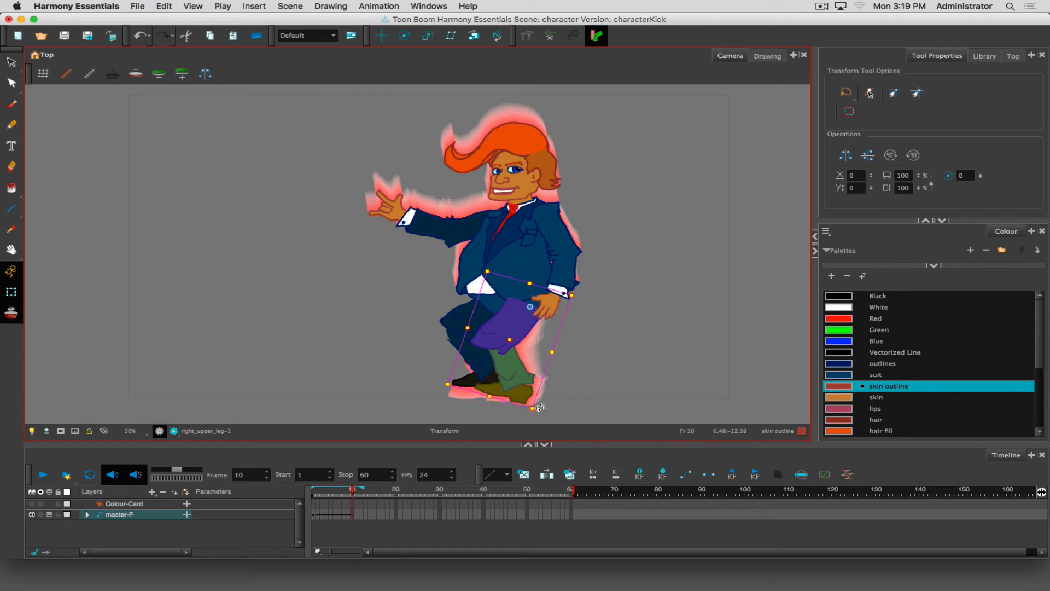
{"action": "key", "text": "shift+b"}
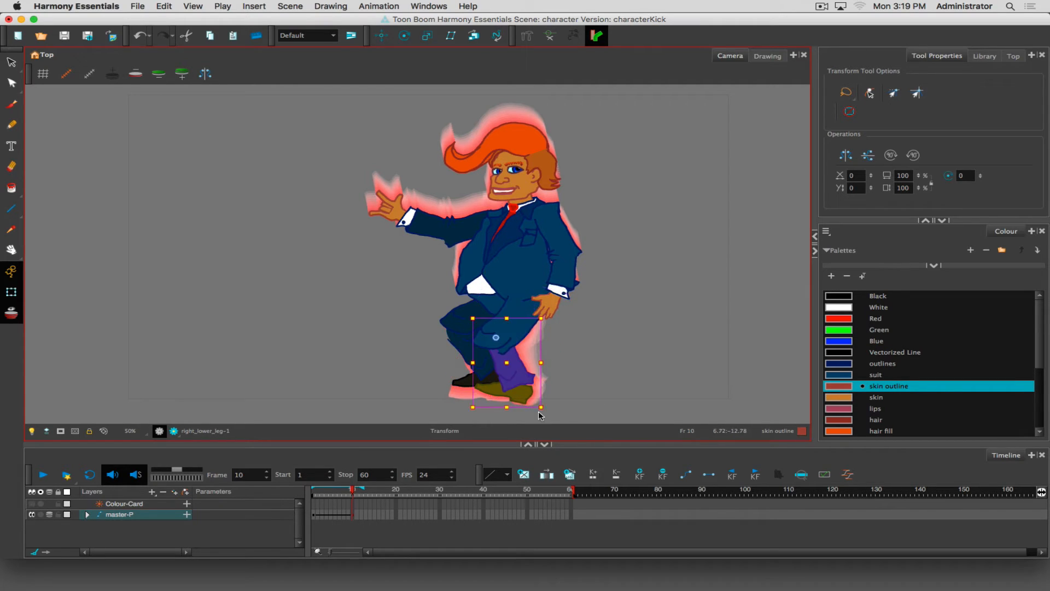
{"action": "mouse_move", "coordinate": [542, 407]}
{"action": "left_mouse_down"}
{"action": "mouse_move", "coordinate": [574, 375]}
{"action": "mouse_move", "coordinate": [570, 388]}
{"action": "left_mouse_up"}
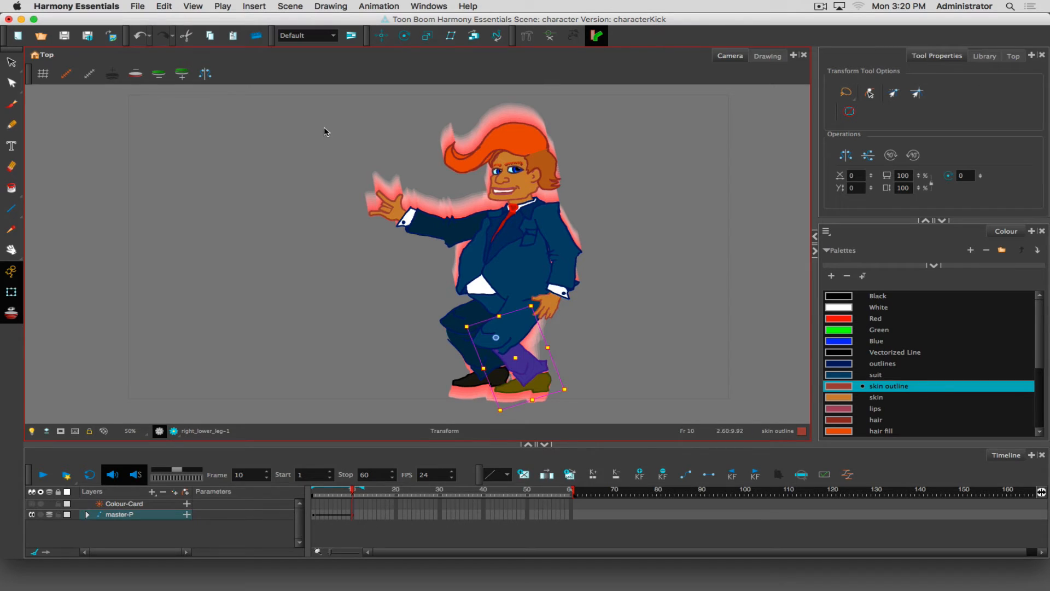
Step: Select all of the character's parts and shift the crouching pose slightly down and left at frame 10
{"action": "mouse_move", "coordinate": [324, 127]}
{"action": "left_mouse_down"}
{"action": "mouse_move", "coordinate": [589, 359]}
{"action": "mouse_move", "coordinate": [616, 367]}
{"action": "left_mouse_up"}
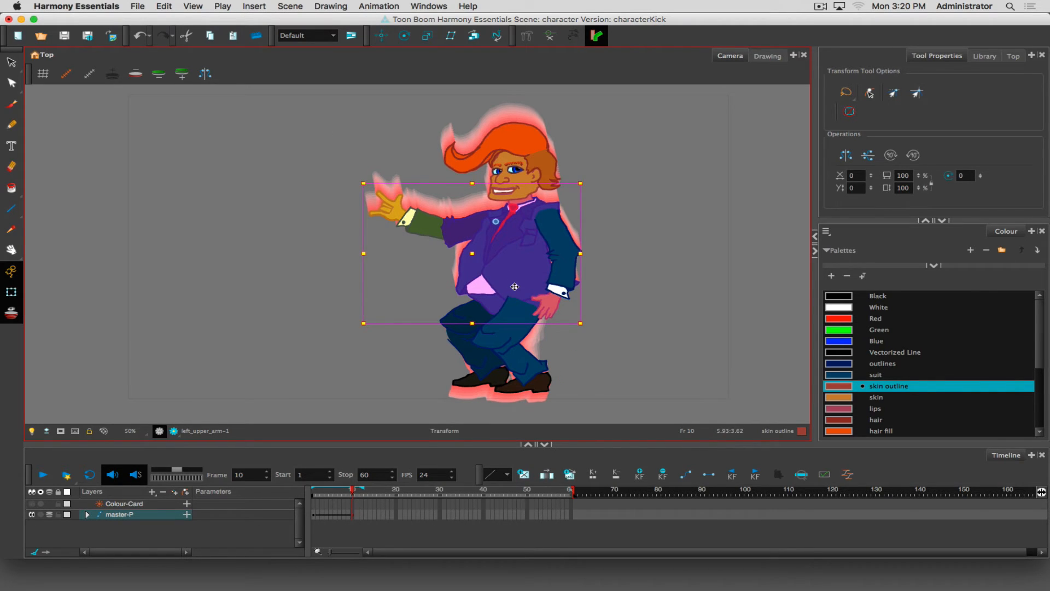
{"action": "key", "text": "super+a"}
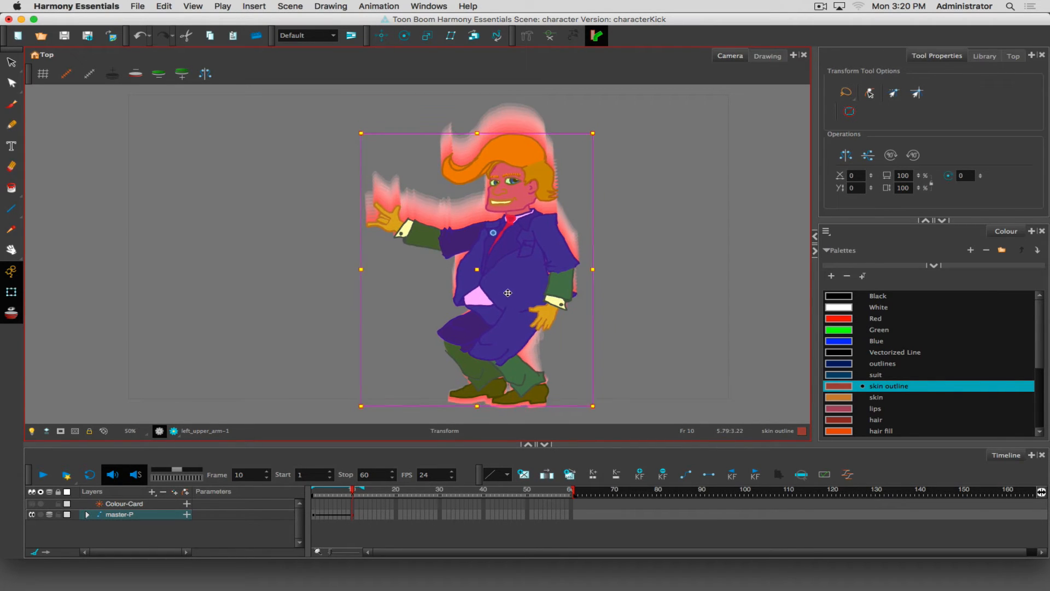
{"action": "left_click_drag", "start_coordinate": [508, 293], "coordinate": [506, 292]}
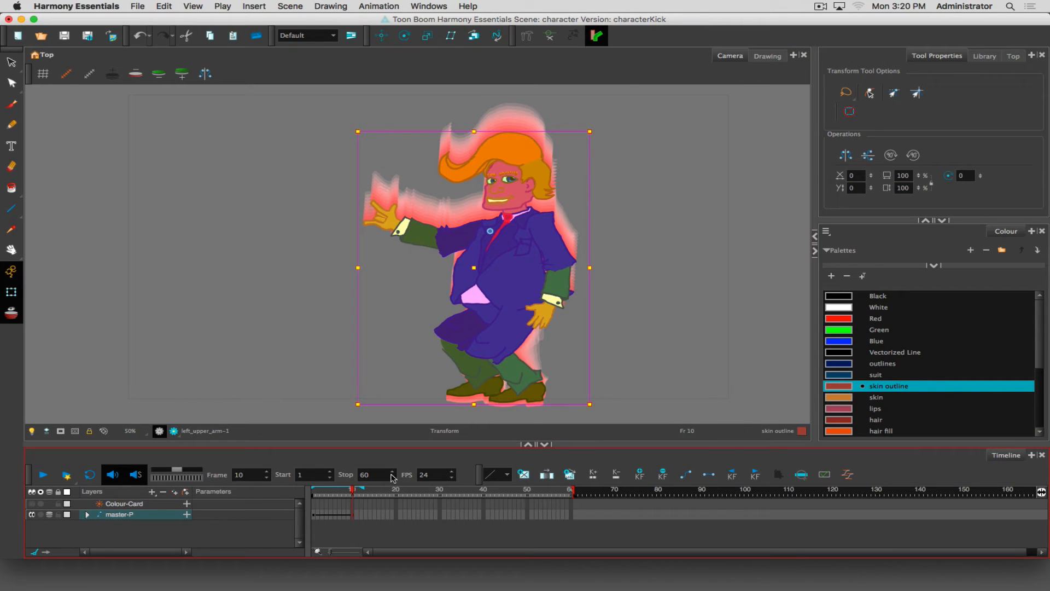
Step: Turn off onion skinning for the master-P layer, scrub the timeline to check the crouch, and deselect the character
{"action": "left_click", "coordinate": [50, 515]}
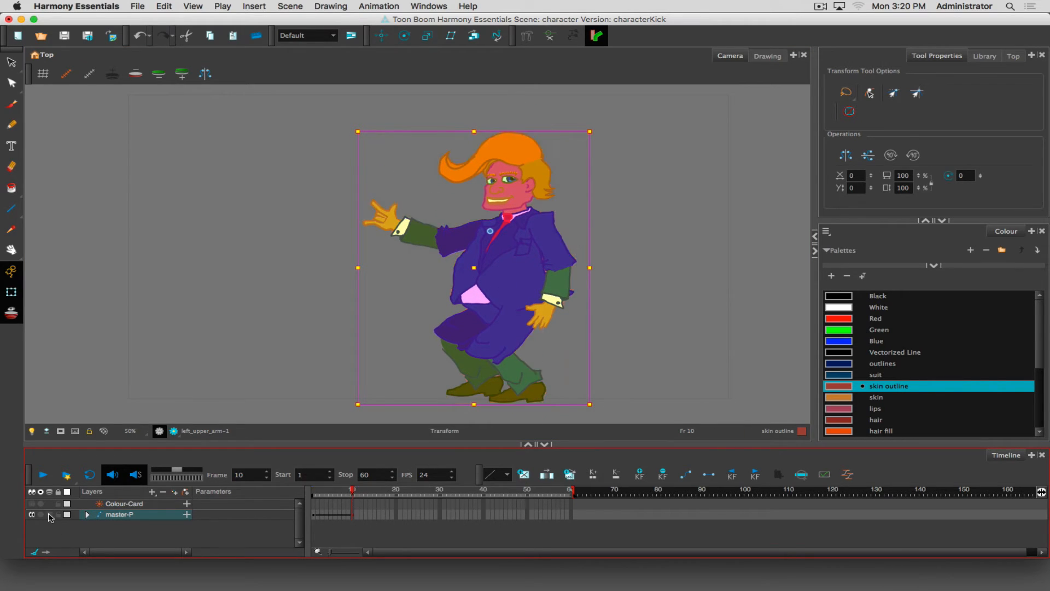
{"action": "mouse_move", "coordinate": [353, 493]}
{"action": "left_mouse_down"}
{"action": "mouse_move", "coordinate": [289, 488]}
{"action": "mouse_move", "coordinate": [325, 490]}
{"action": "mouse_move", "coordinate": [345, 470]}
{"action": "mouse_move", "coordinate": [363, 469]}
{"action": "mouse_move", "coordinate": [352, 473]}
{"action": "left_mouse_up"}
{"action": "left_click", "coordinate": [352, 490]}
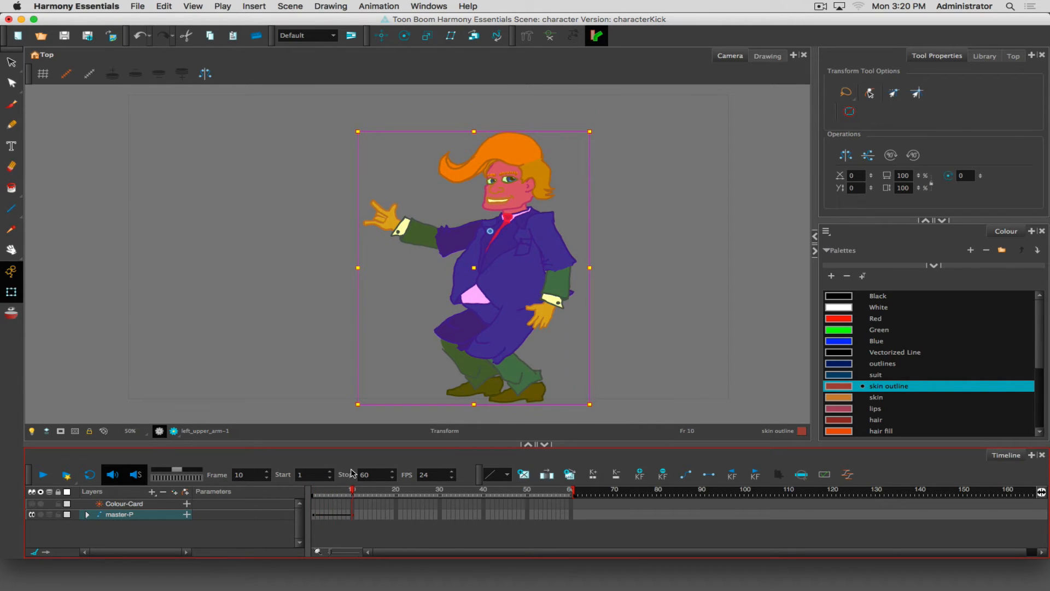
{"action": "mouse_move", "coordinate": [352, 471]}
{"action": "left_mouse_down"}
{"action": "mouse_move", "coordinate": [312, 469]}
{"action": "mouse_move", "coordinate": [352, 470]}
{"action": "left_mouse_up"}
{"action": "left_click", "coordinate": [277, 268]}
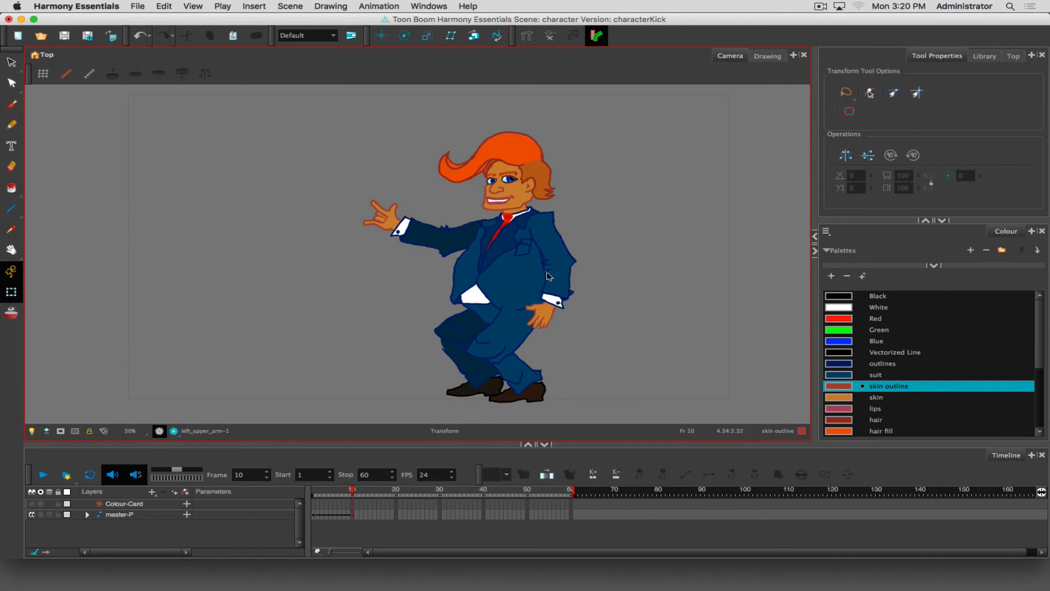
Step: Swing the right upper arm back away from the body and rotate the right lower arm downward at the elbow
{"action": "left_click", "coordinate": [564, 251]}
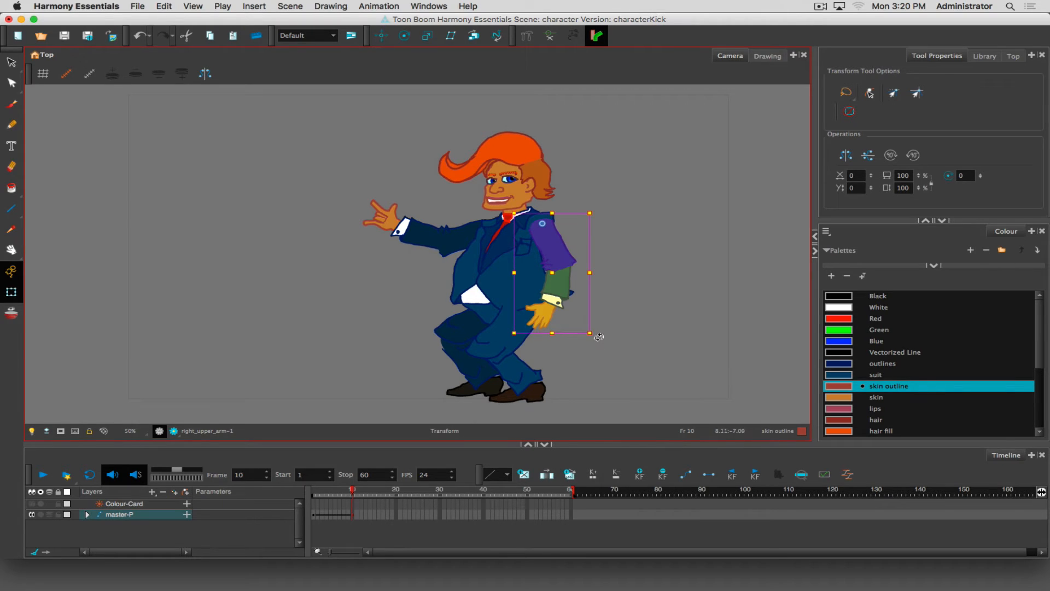
{"action": "left_click_drag", "start_coordinate": [598, 338], "coordinate": [654, 265]}
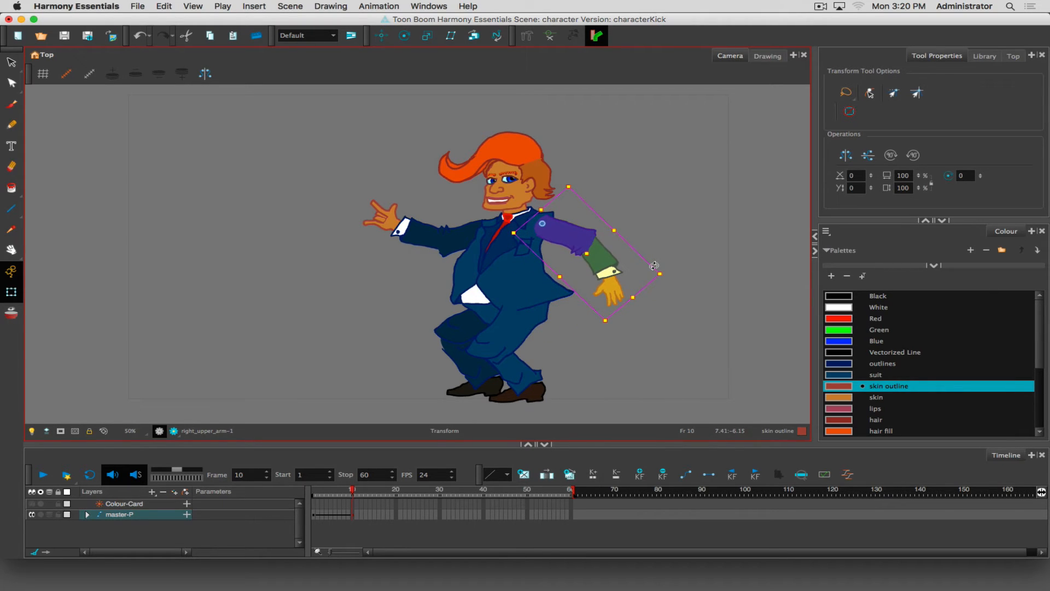
{"action": "key", "text": "b"}
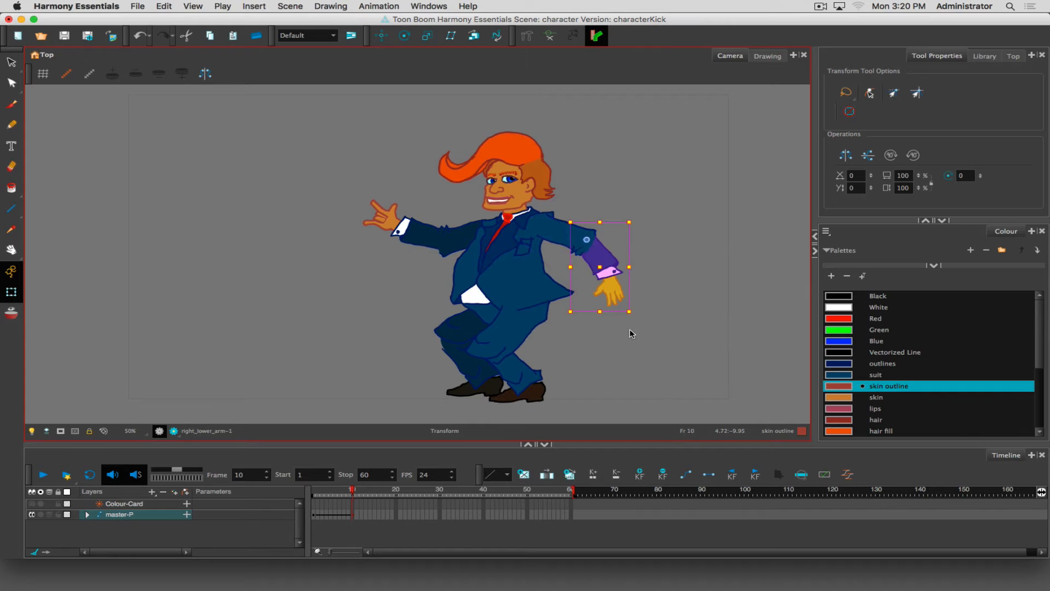
{"action": "left_click", "coordinate": [573, 330]}
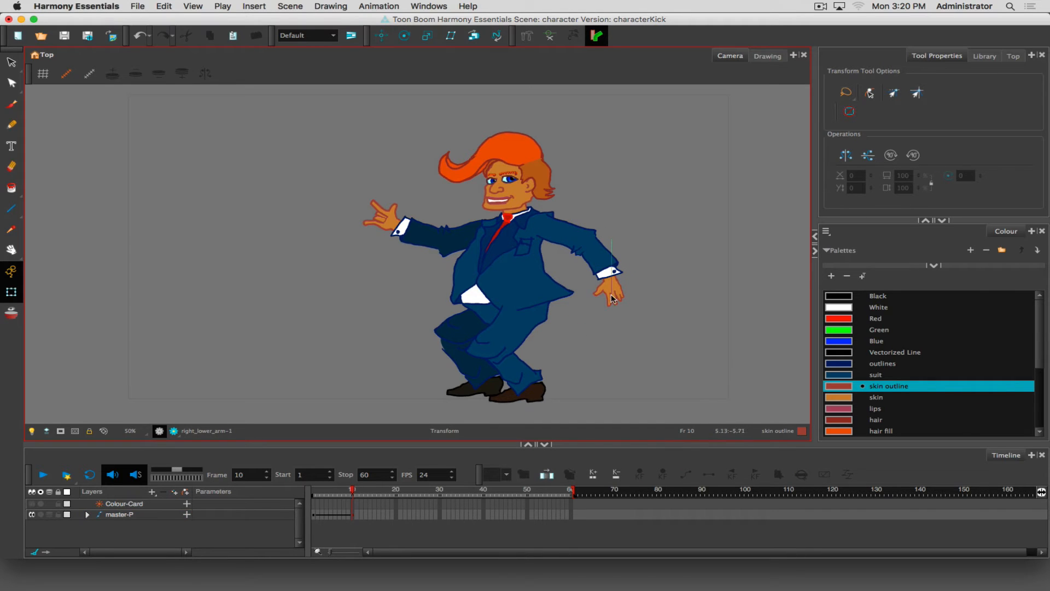
{"action": "left_click", "coordinate": [605, 257]}
{"action": "left_click_drag", "start_coordinate": [636, 313], "coordinate": [600, 323]}
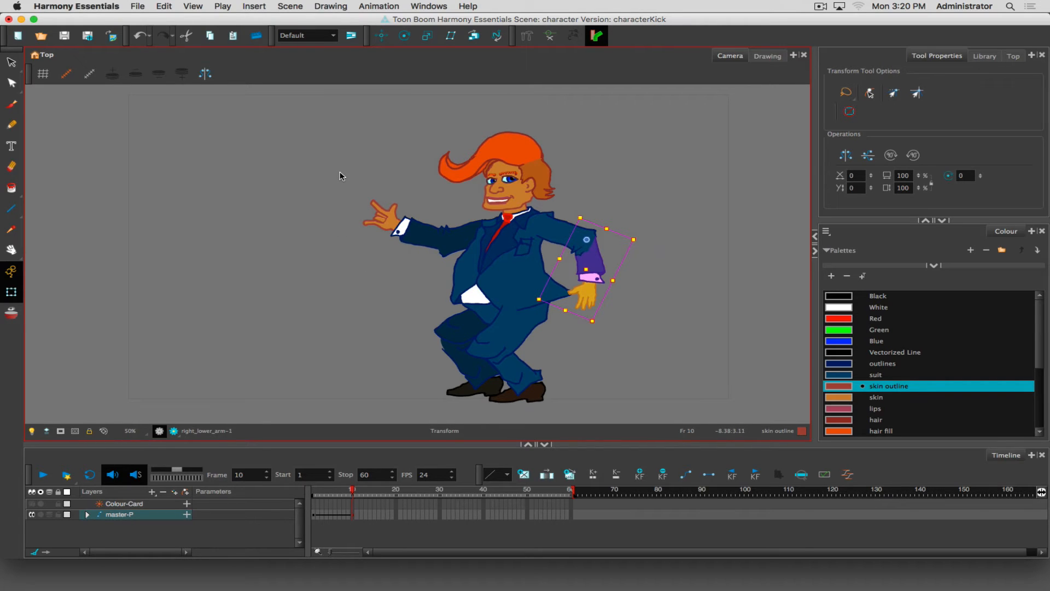
Step: Raise the left upper arm, lower the left forearm slightly, and scrub through the frames to check the arm motion
{"action": "left_click", "coordinate": [462, 239]}
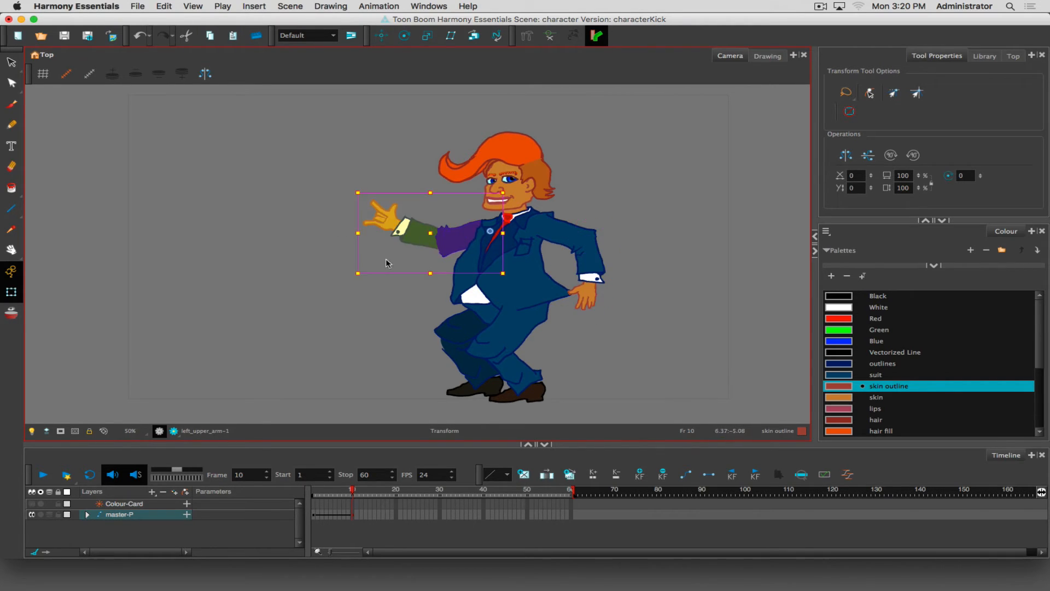
{"action": "left_click_drag", "start_coordinate": [356, 277], "coordinate": [327, 243]}
{"action": "key", "text": "b"}
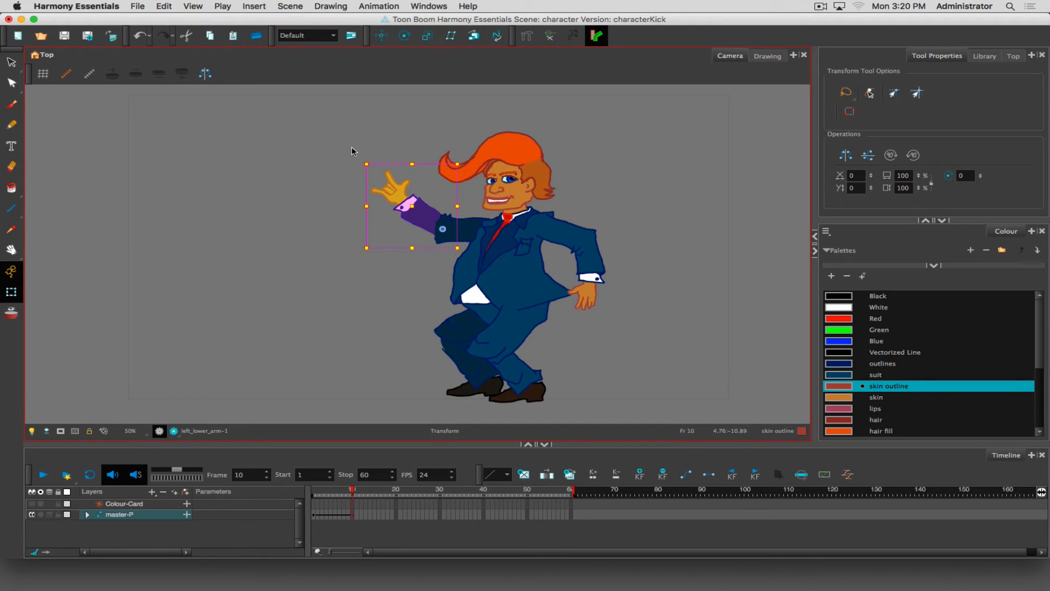
{"action": "left_click_drag", "start_coordinate": [358, 158], "coordinate": [309, 190]}
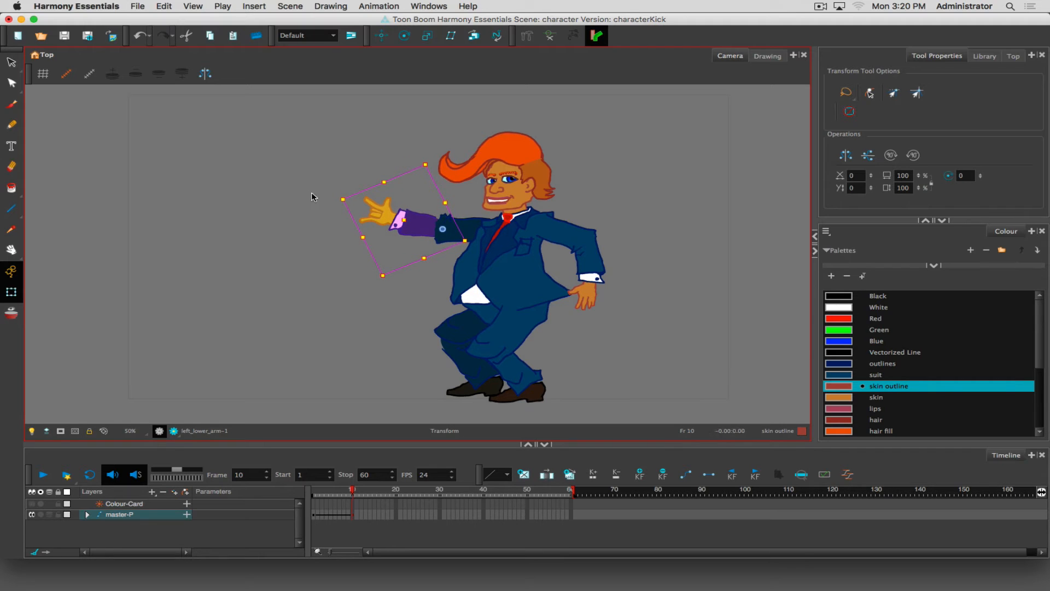
{"action": "left_click", "coordinate": [309, 488]}
{"action": "left_click_drag", "start_coordinate": [309, 488], "coordinate": [352, 470]}
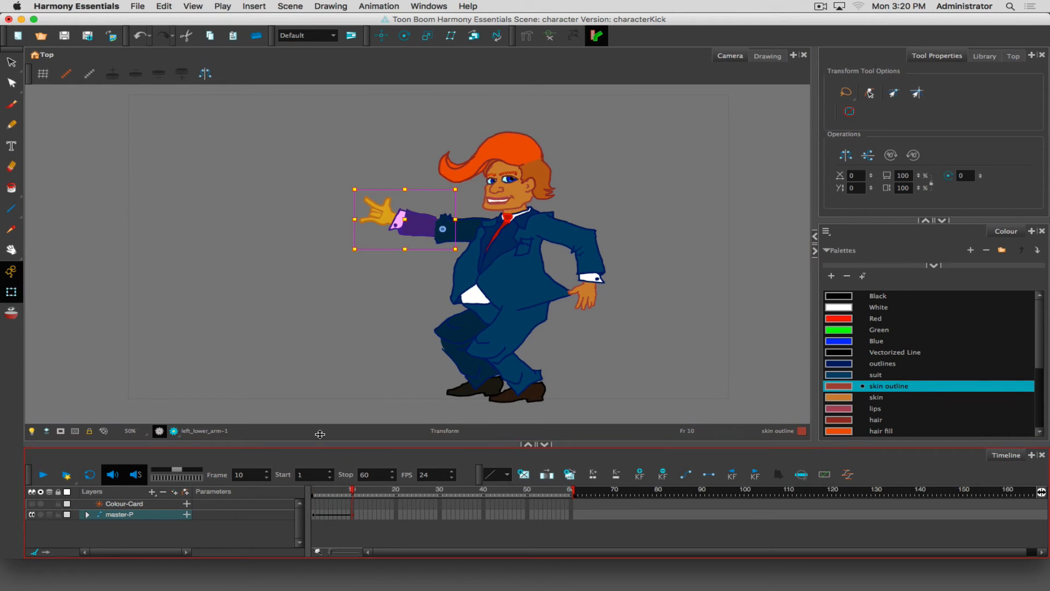
Step: Tilt the head slightly forward at frame 10 and rotate the bangs slightly upward
{"action": "left_click", "coordinate": [518, 208]}
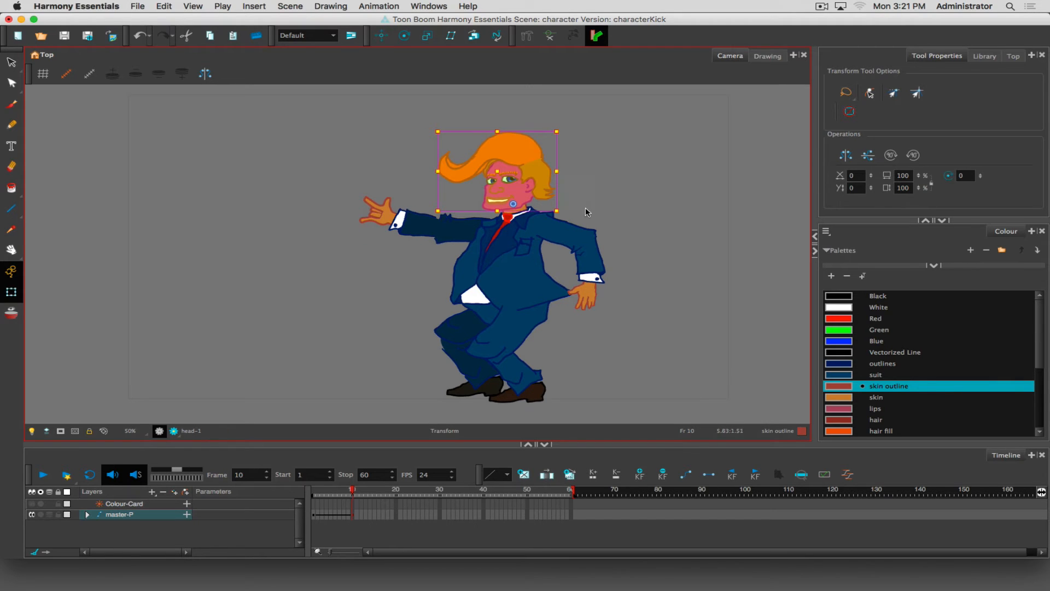
{"action": "left_click_drag", "start_coordinate": [564, 126], "coordinate": [549, 126]}
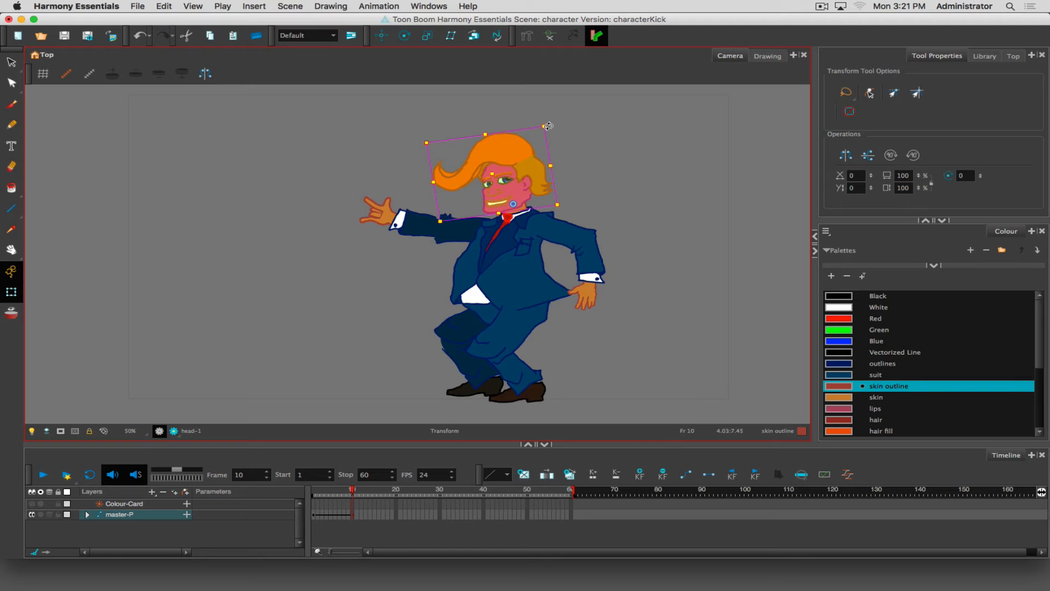
{"action": "left_click", "coordinate": [565, 143]}
{"action": "left_click", "coordinate": [453, 171]}
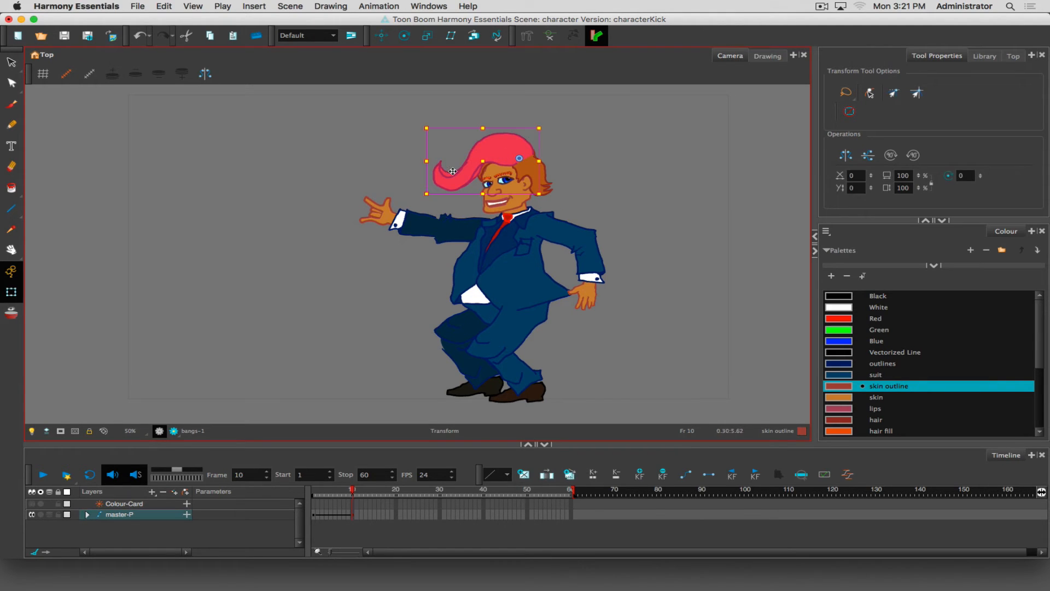
{"action": "left_click_drag", "start_coordinate": [420, 198], "coordinate": [416, 189]}
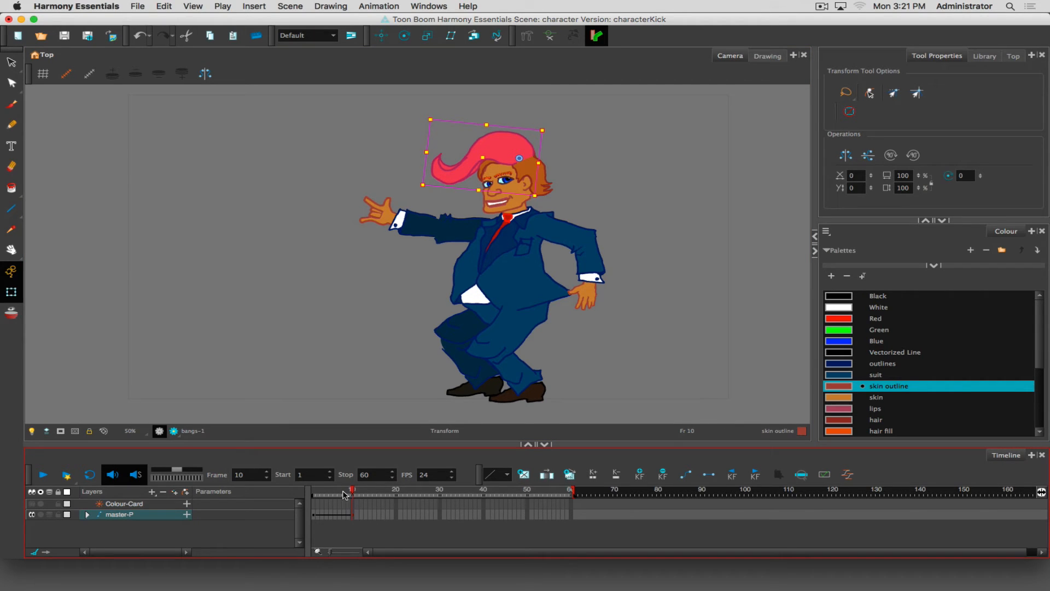
Step: Go to frame 20 and turn on onion skinning for the master-P layer
{"action": "left_click_drag", "start_coordinate": [355, 489], "coordinate": [398, 496]}
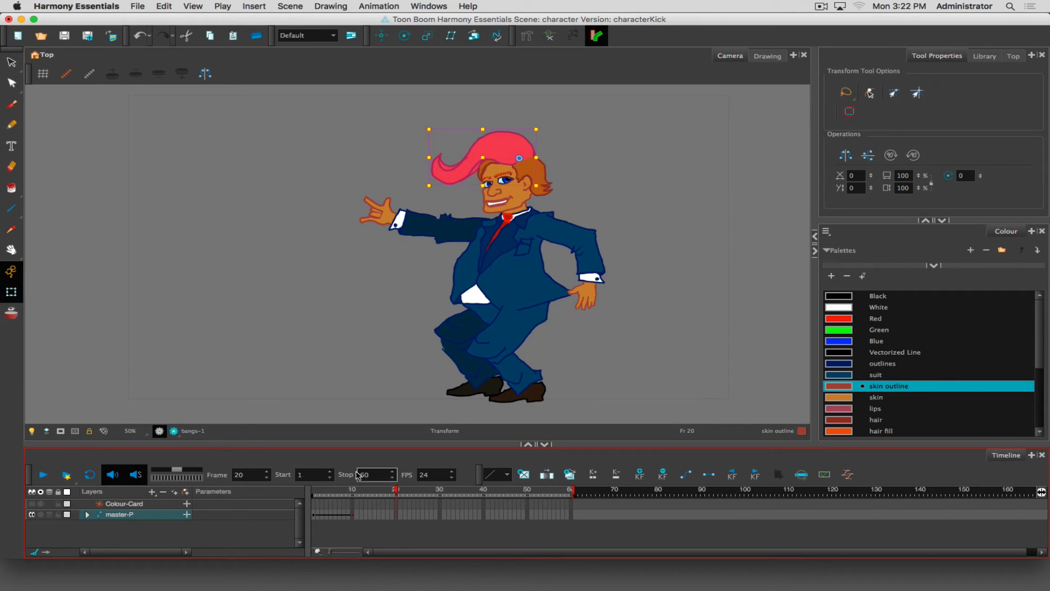
{"action": "left_click", "coordinate": [50, 514]}
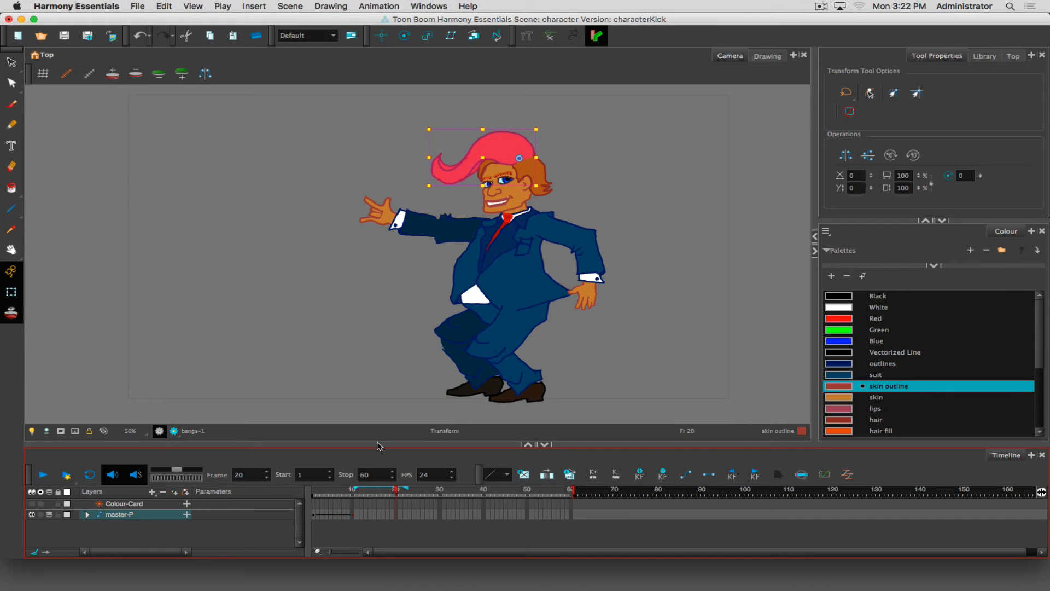
Step: Set a keyframe on the master-P layer at frame 20 and scrub around it to check the held pose
{"action": "left_click", "coordinate": [397, 515]}
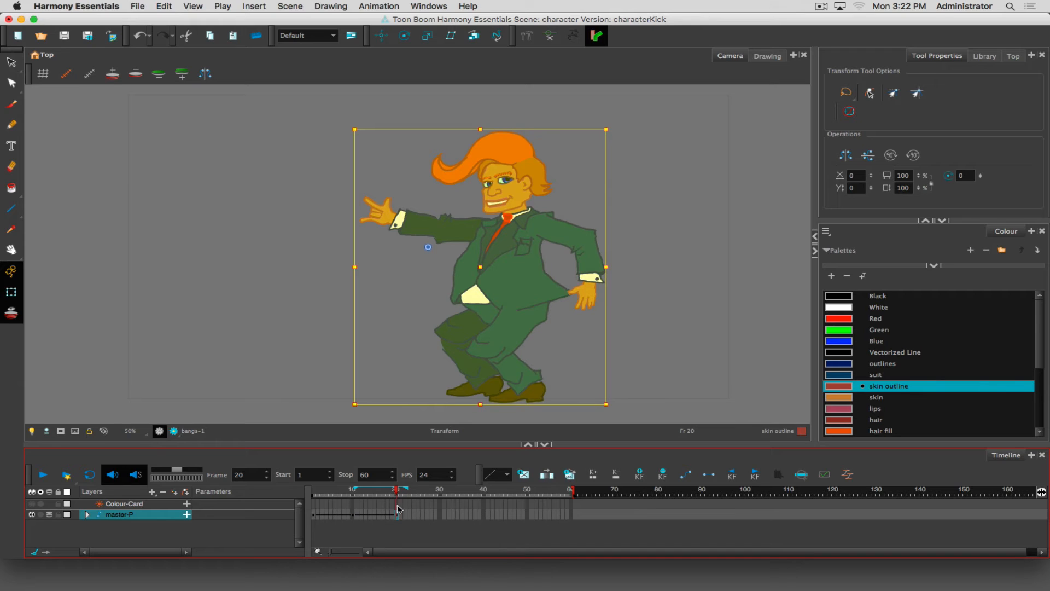
{"action": "left_click_drag", "start_coordinate": [407, 491], "coordinate": [396, 490]}
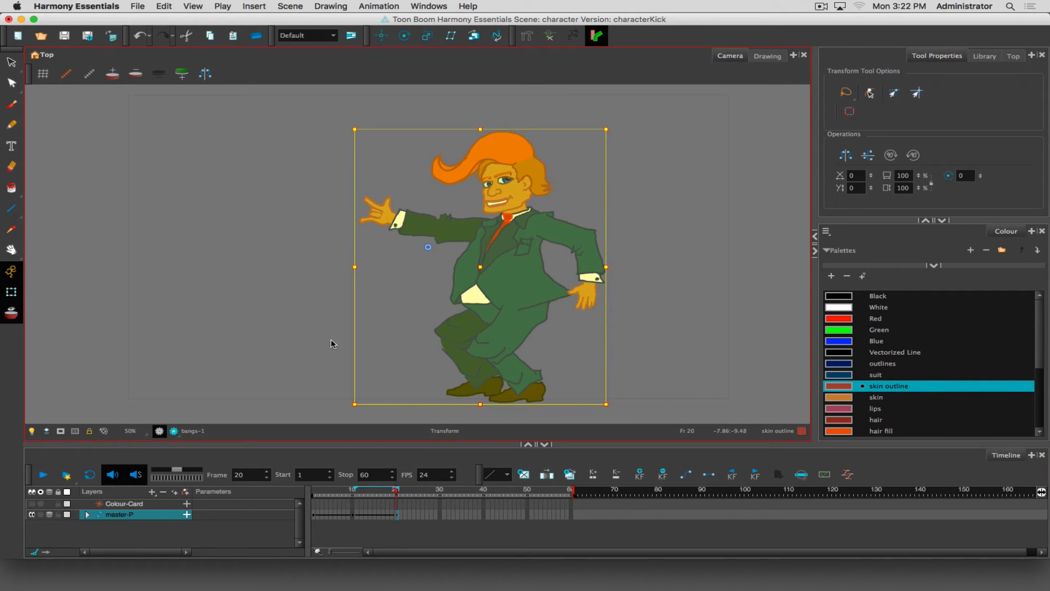
{"action": "left_click", "coordinate": [312, 310]}
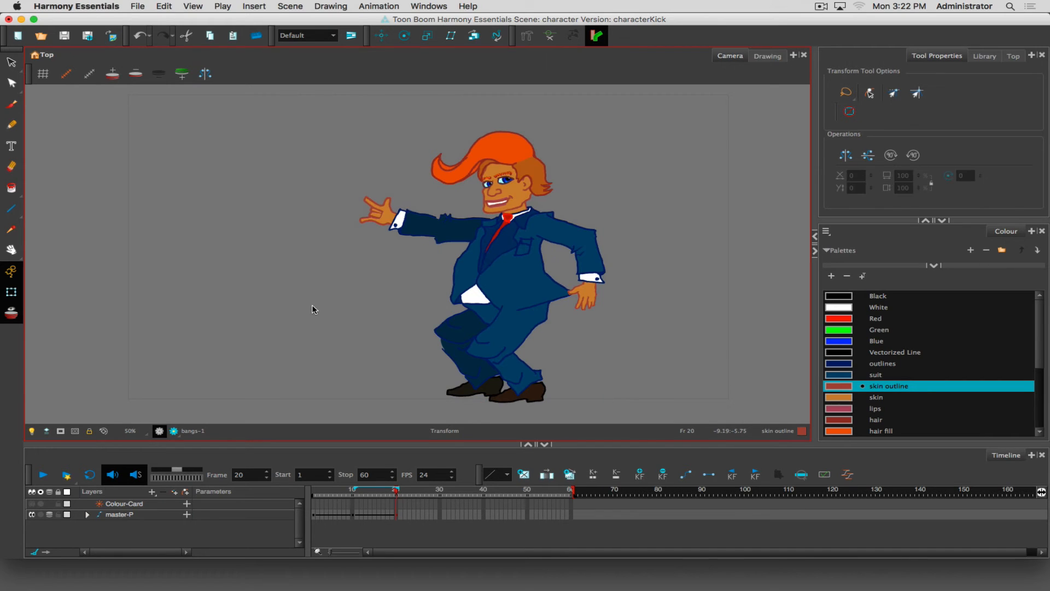
Step: Rotate the right upper leg backward from the hip at frame 20 until the thigh is roughly vertical
{"action": "left_click", "coordinate": [511, 332]}
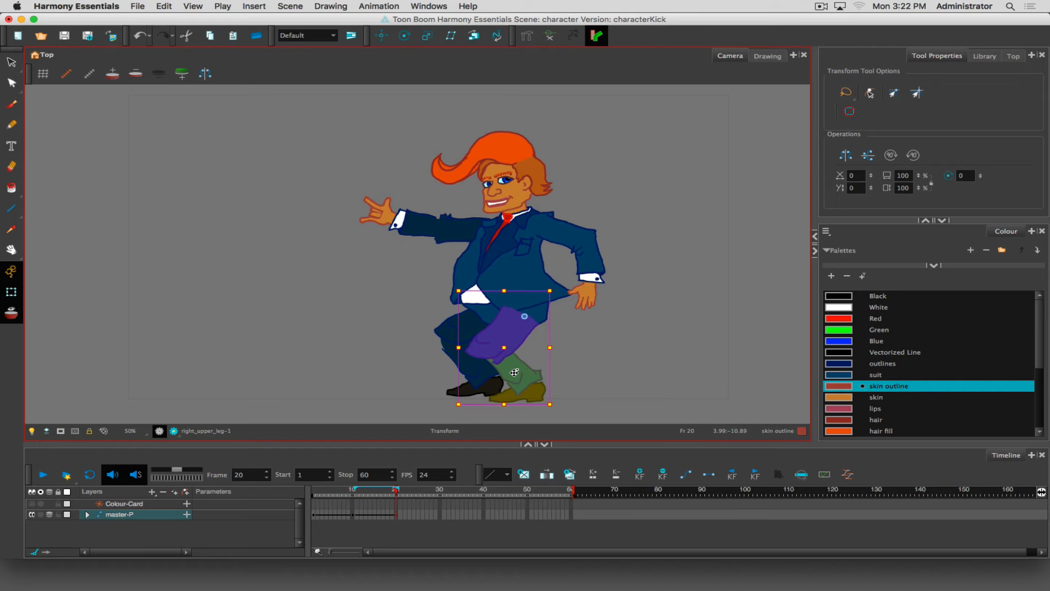
{"action": "left_click_drag", "start_coordinate": [514, 372], "coordinate": [546, 373]}
{"action": "key", "text": "ctrl+z"}
{"action": "left_click_drag", "start_coordinate": [570, 386], "coordinate": [553, 312]}
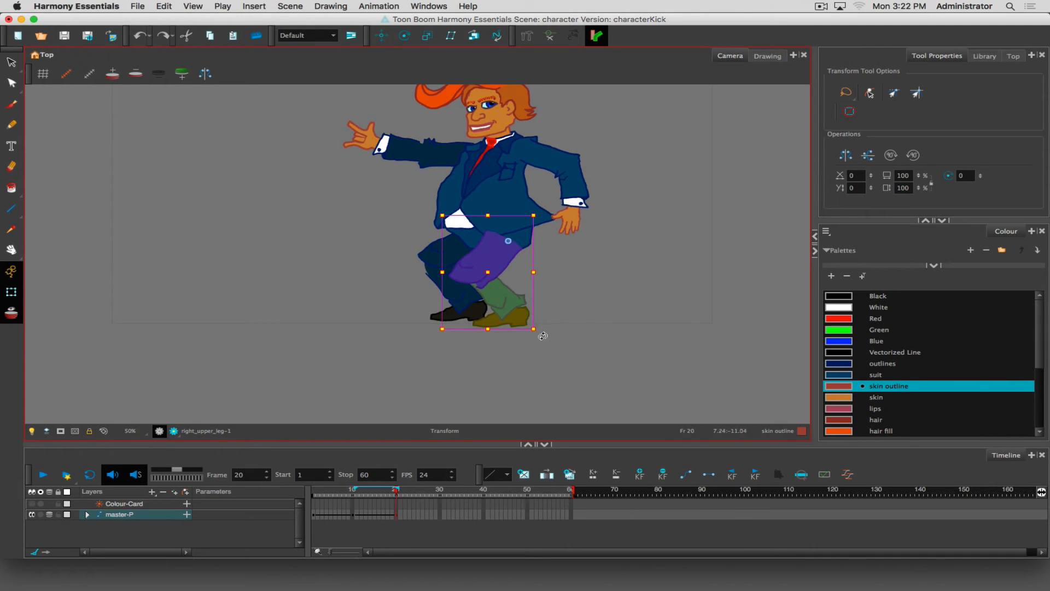
{"action": "left_click_drag", "start_coordinate": [565, 336], "coordinate": [620, 305]}
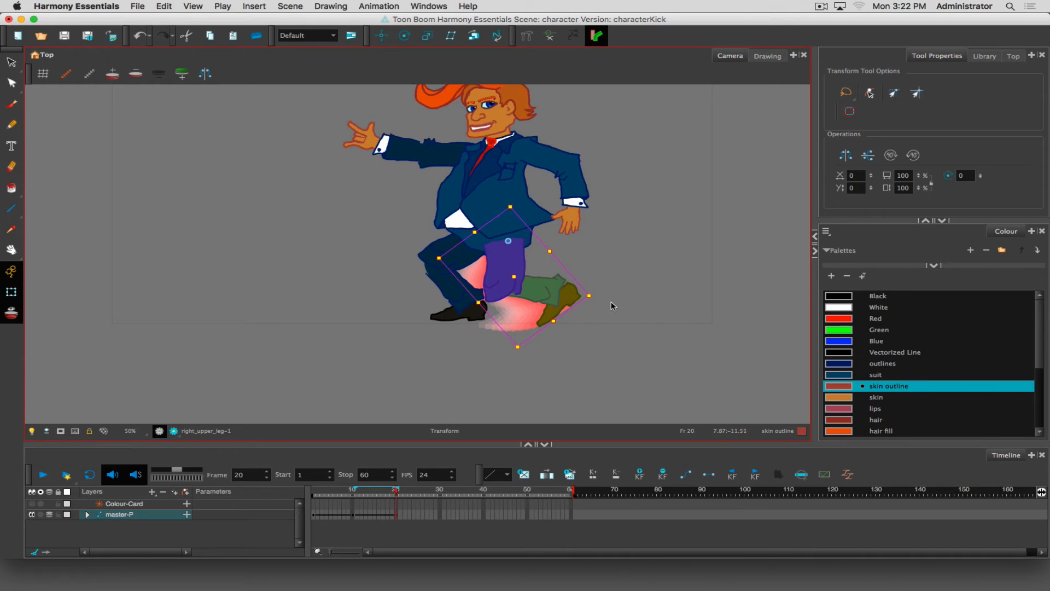
Step: Rotate the right lower leg down to straighten the leg, and turn the right foot flat to the ground
{"action": "key", "text": "shift+b"}
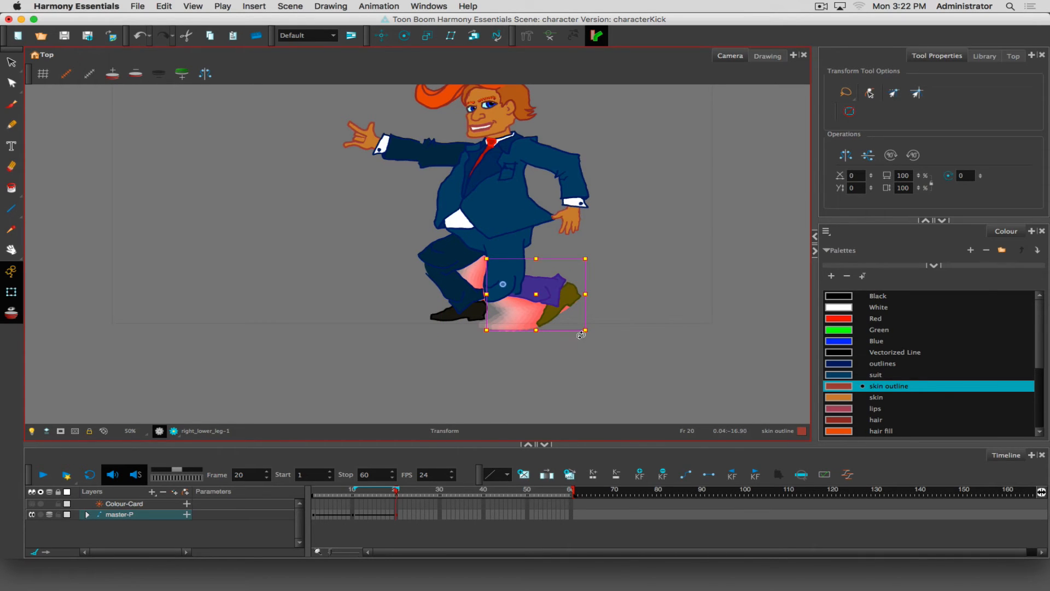
{"action": "left_click_drag", "start_coordinate": [591, 337], "coordinate": [490, 381]}
{"action": "key", "text": "shift+b"}
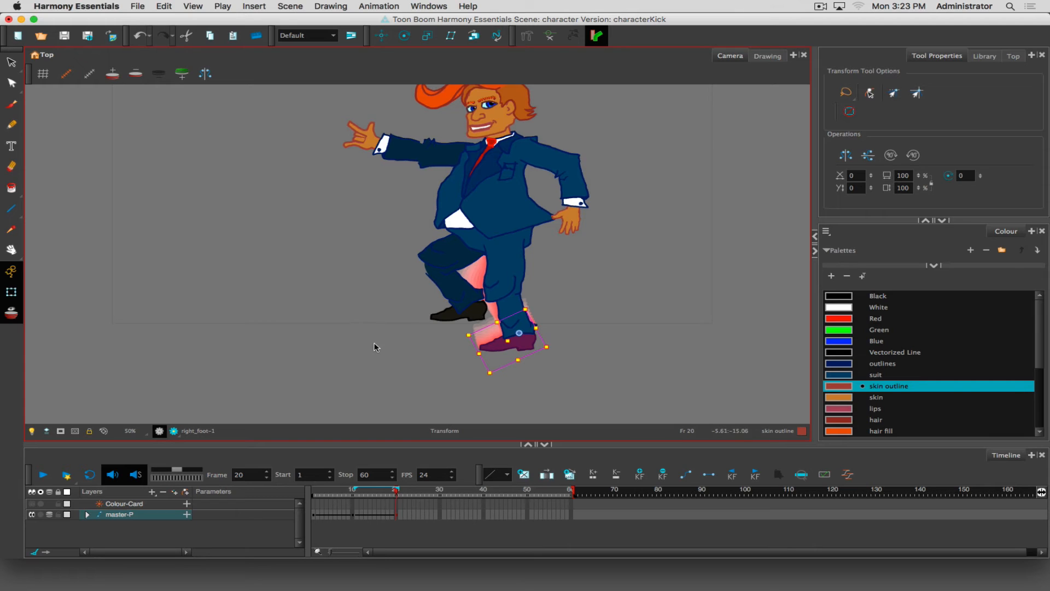
Step: Select the torso, head and both arms together, lean them forward at frame 20, and shift them slightly forward over the hips
{"action": "left_click", "coordinate": [491, 200]}
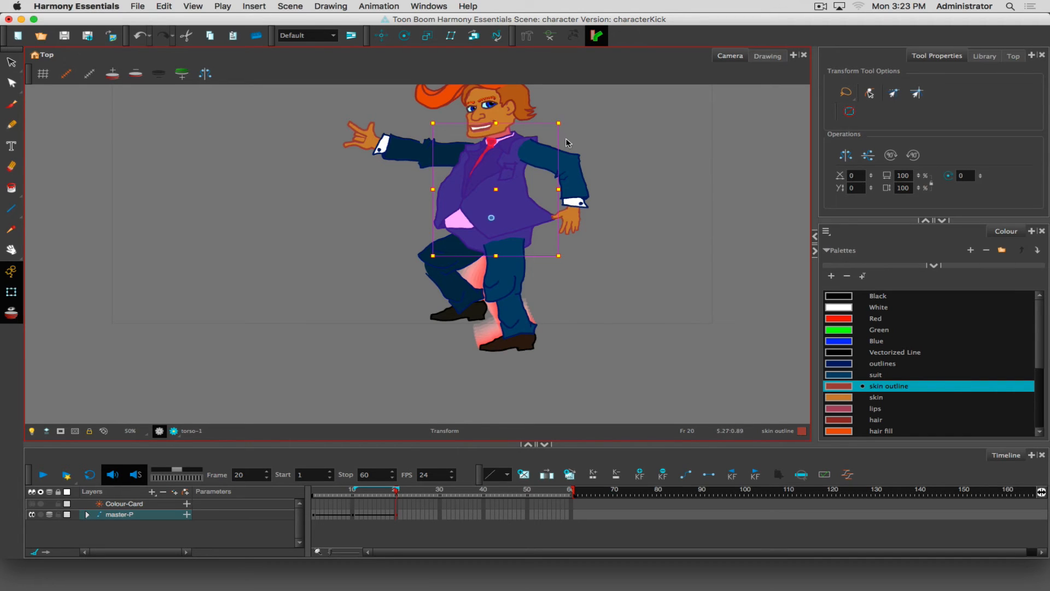
{"action": "left_click", "coordinate": [314, 193]}
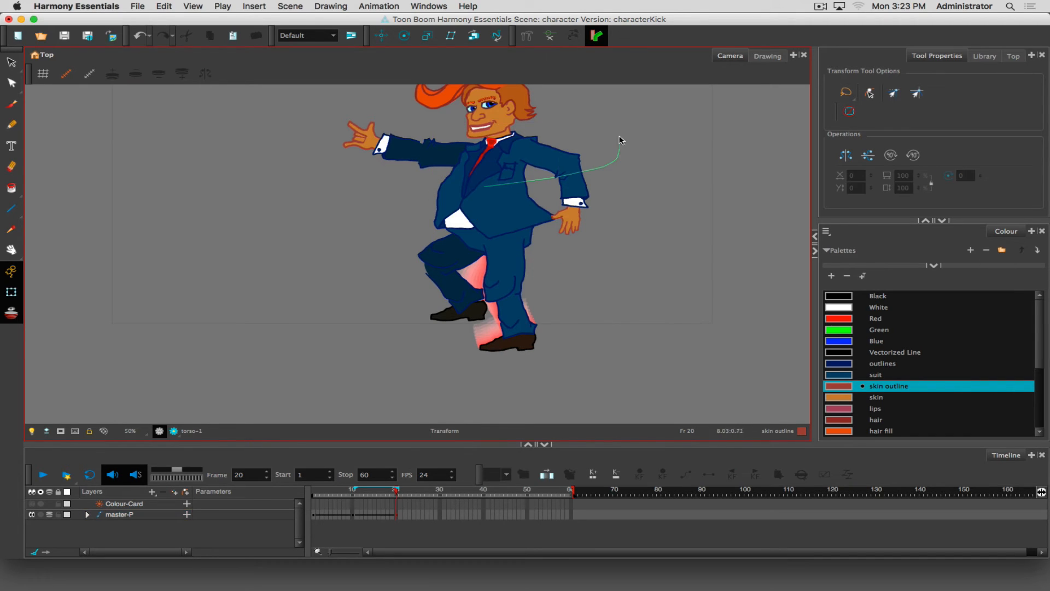
{"action": "mouse_move", "coordinate": [621, 140]}
{"action": "left_mouse_down"}
{"action": "mouse_move", "coordinate": [567, 95]}
{"action": "mouse_move", "coordinate": [422, 91]}
{"action": "mouse_move", "coordinate": [318, 135]}
{"action": "mouse_move", "coordinate": [331, 184]}
{"action": "mouse_move", "coordinate": [481, 187]}
{"action": "left_mouse_up"}
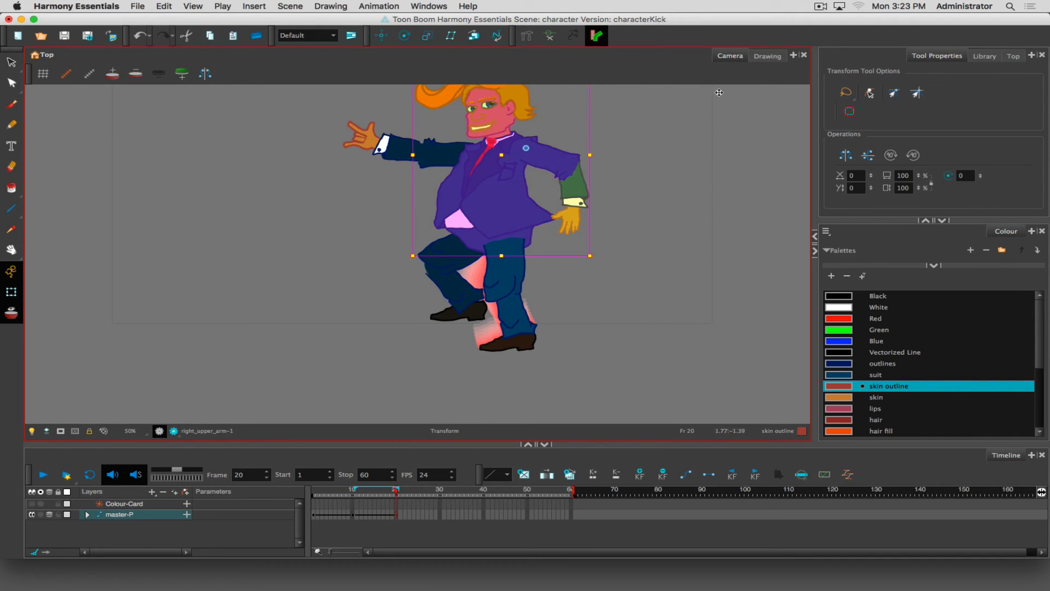
{"action": "left_click", "coordinate": [847, 91]}
{"action": "left_click", "coordinate": [314, 95]}
{"action": "left_click_drag", "start_coordinate": [319, 98], "coordinate": [631, 197]}
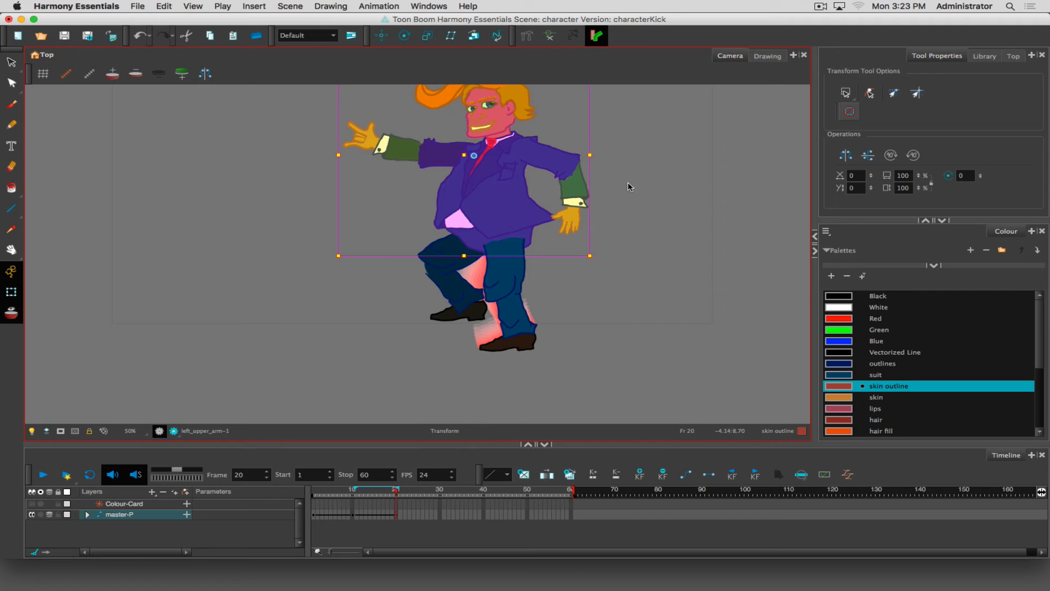
{"action": "left_click_drag", "start_coordinate": [600, 265], "coordinate": [622, 243]}
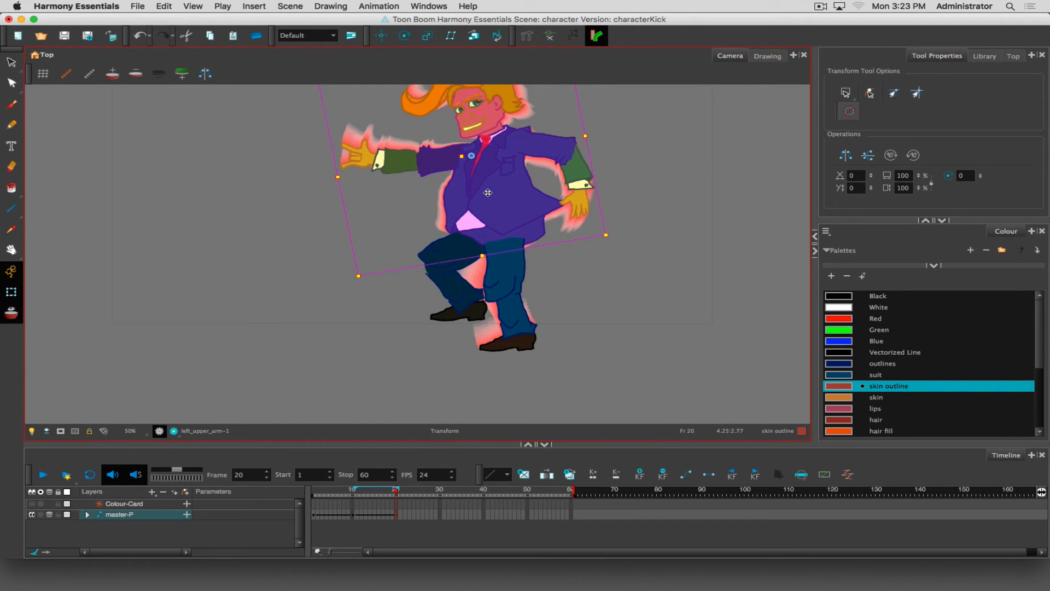
{"action": "left_click_drag", "start_coordinate": [493, 194], "coordinate": [480, 193]}
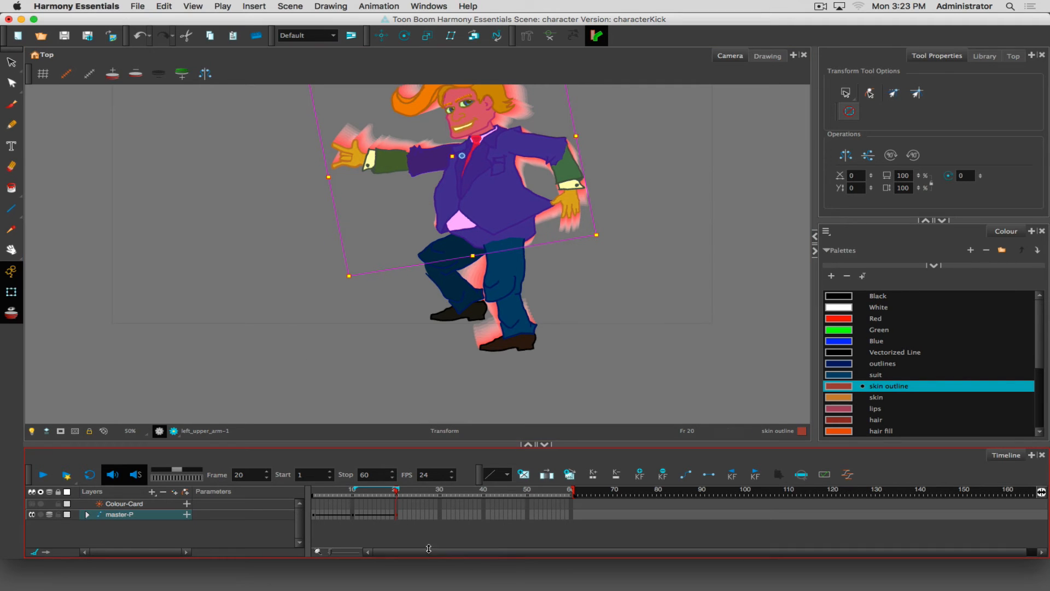
{"action": "mouse_move", "coordinate": [397, 494]}
{"action": "left_mouse_down"}
{"action": "mouse_move", "coordinate": [315, 492]}
{"action": "mouse_move", "coordinate": [398, 484]}
{"action": "left_mouse_up"}
Step: Select the whole character and move it up so the standing right foot rests at the original ground level
{"action": "left_click", "coordinate": [352, 340]}
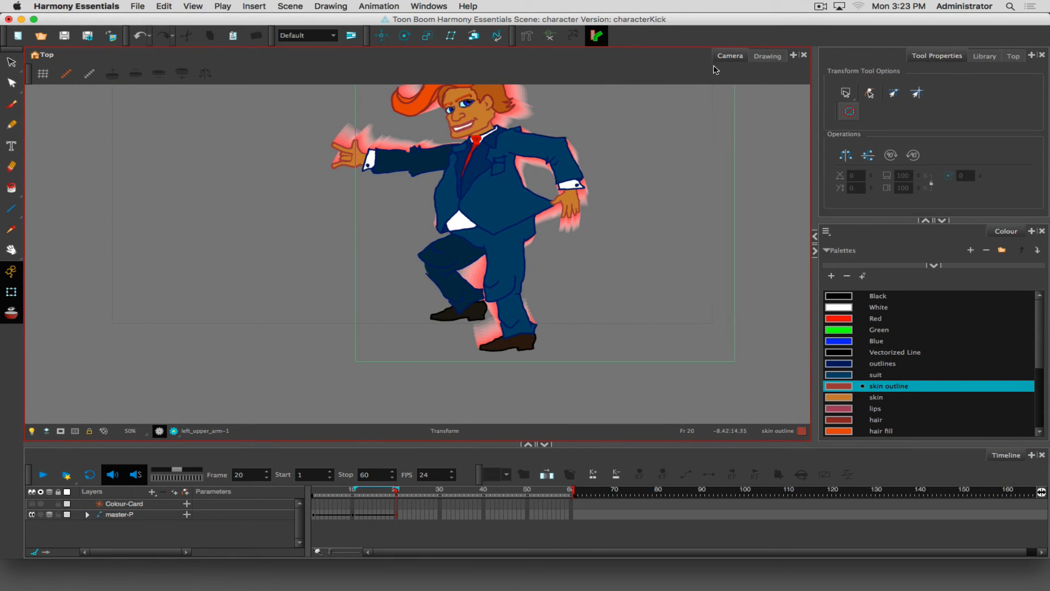
{"action": "left_click", "coordinate": [527, 212]}
{"action": "left_click_drag", "start_coordinate": [510, 267], "coordinate": [502, 240]}
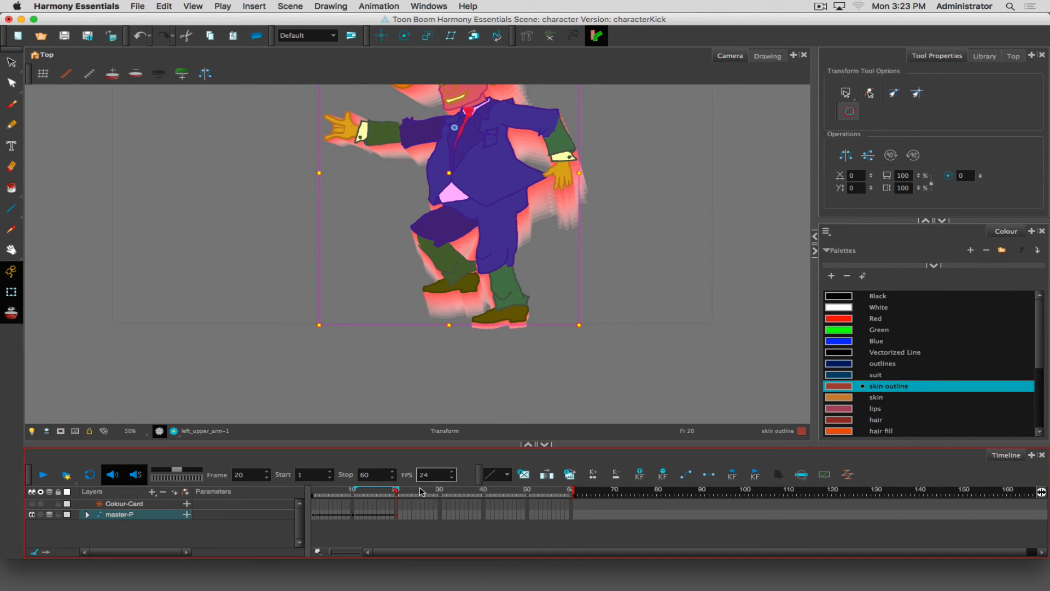
{"action": "left_click", "coordinate": [392, 492]}
{"action": "left_click_drag", "start_coordinate": [392, 493], "coordinate": [399, 459]}
{"action": "left_click", "coordinate": [396, 397]}
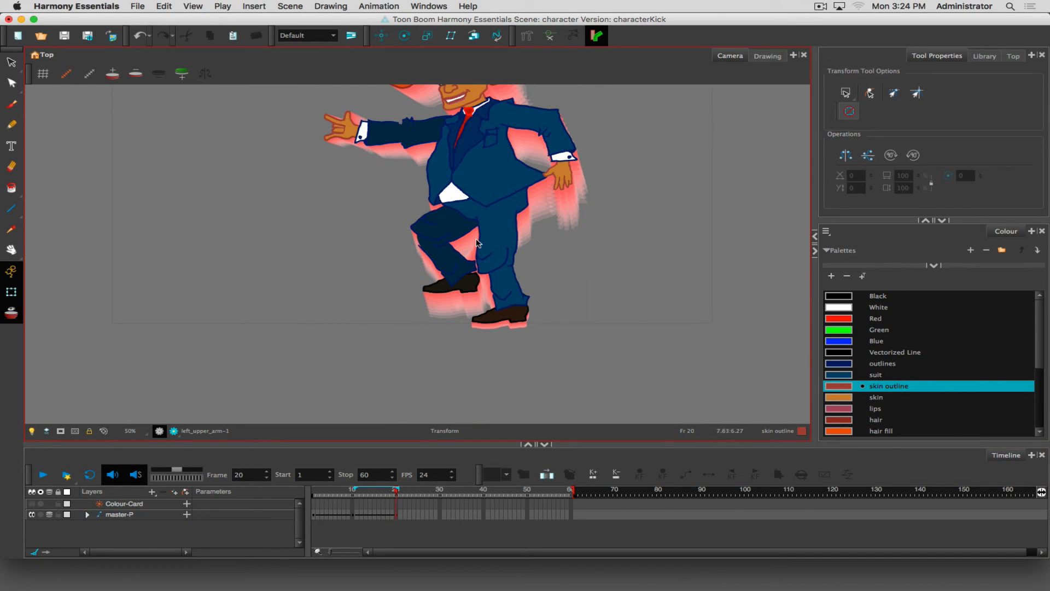
Step: Point the left foot's toe downward and swing the left upper arm down at frame 20
{"action": "left_click", "coordinate": [444, 288]}
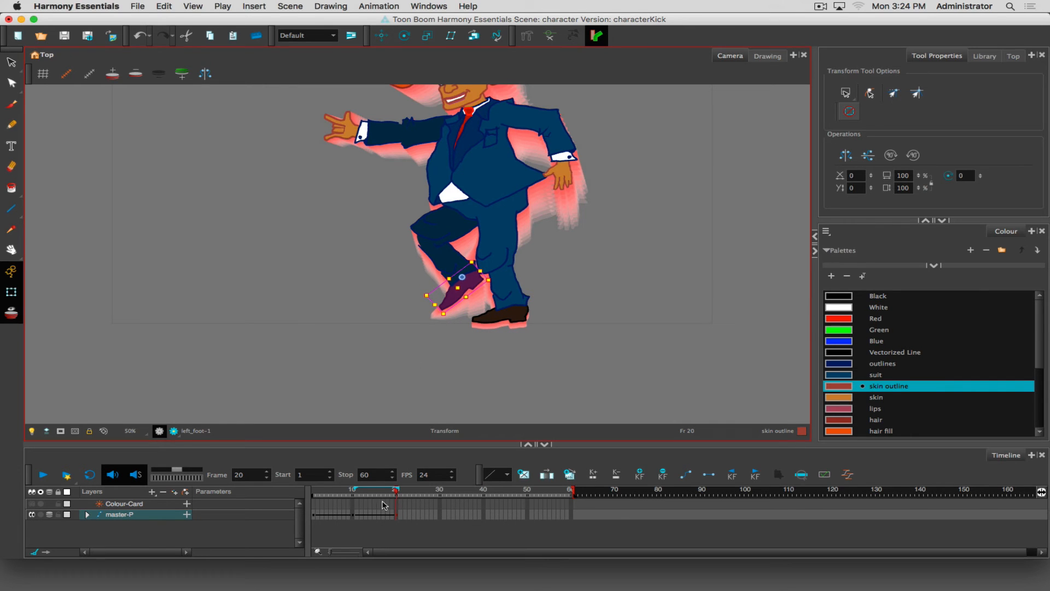
{"action": "mouse_move", "coordinate": [398, 492]}
{"action": "left_mouse_down"}
{"action": "mouse_move", "coordinate": [313, 492]}
{"action": "mouse_move", "coordinate": [406, 492]}
{"action": "mouse_move", "coordinate": [328, 492]}
{"action": "mouse_move", "coordinate": [395, 488]}
{"action": "left_mouse_up"}
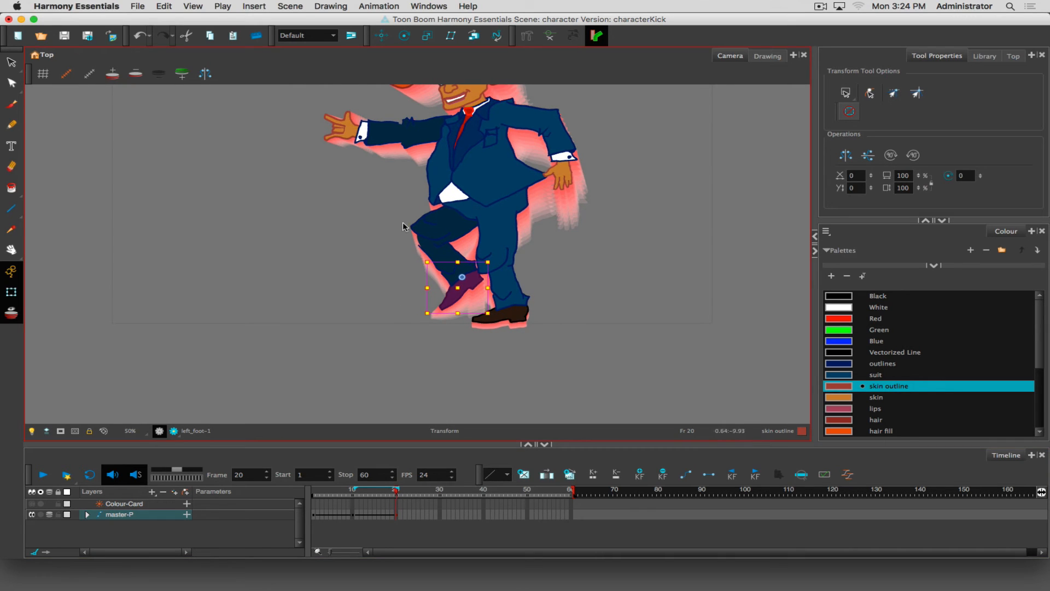
{"action": "left_click", "coordinate": [430, 135]}
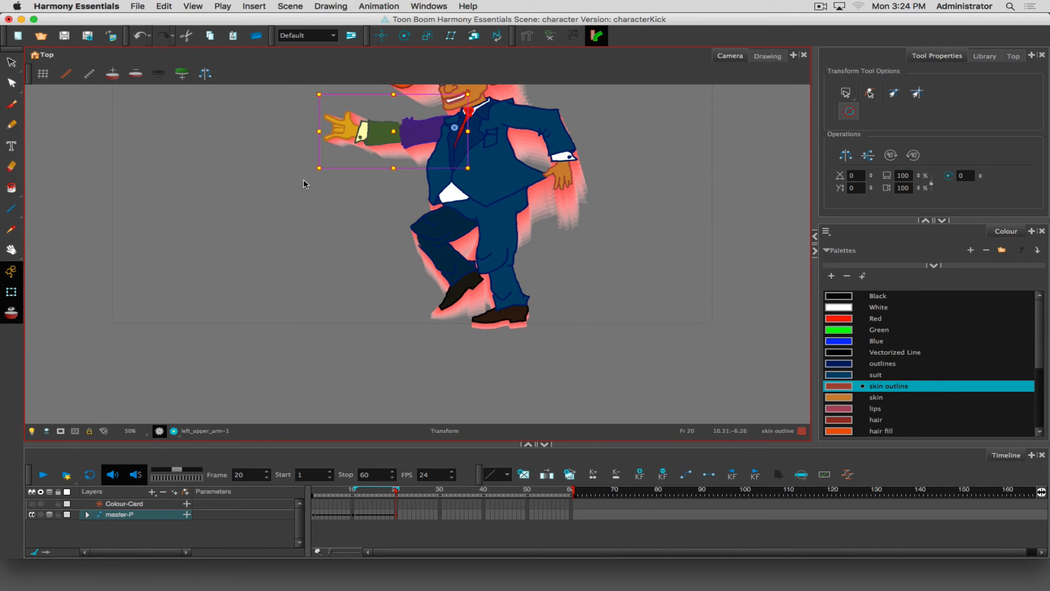
{"action": "left_click_drag", "start_coordinate": [313, 176], "coordinate": [356, 258]}
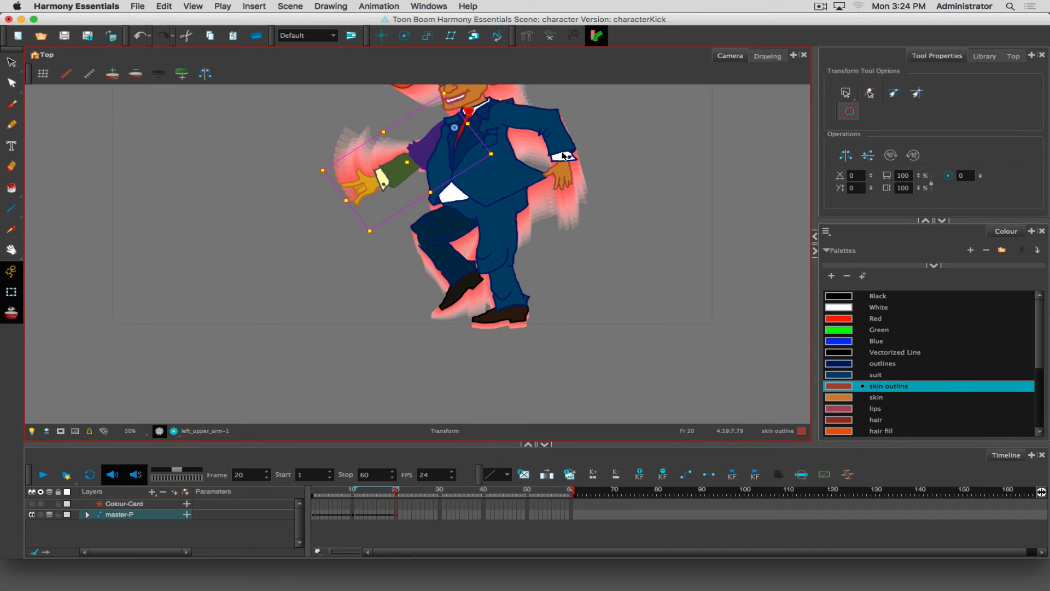
Step: Rotate the right upper arm down toward the body and swing the right lower arm outward to extend the arm
{"action": "left_click", "coordinate": [533, 120]}
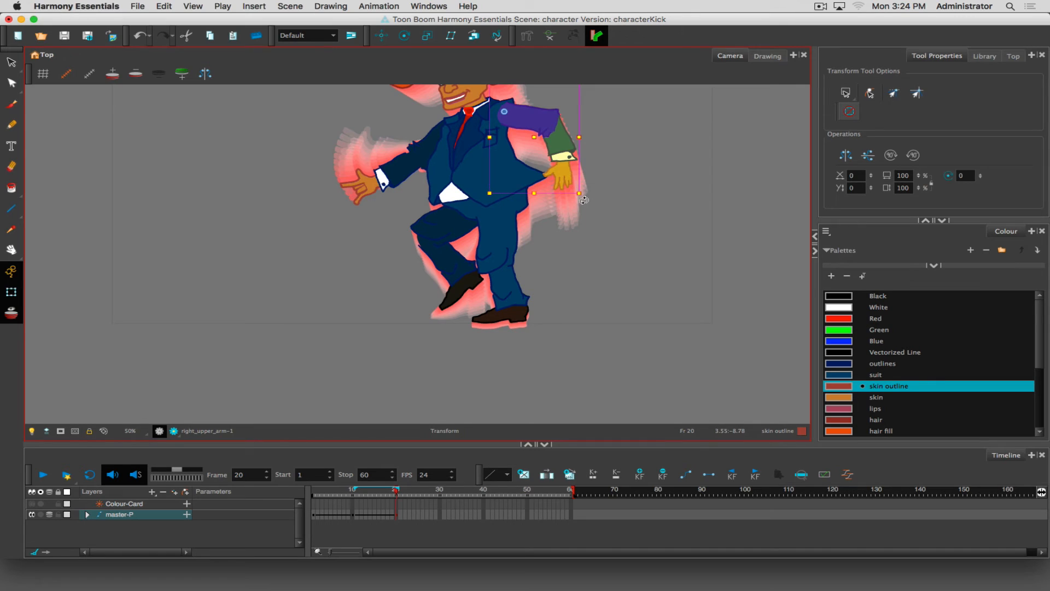
{"action": "left_click_drag", "start_coordinate": [584, 200], "coordinate": [550, 220]}
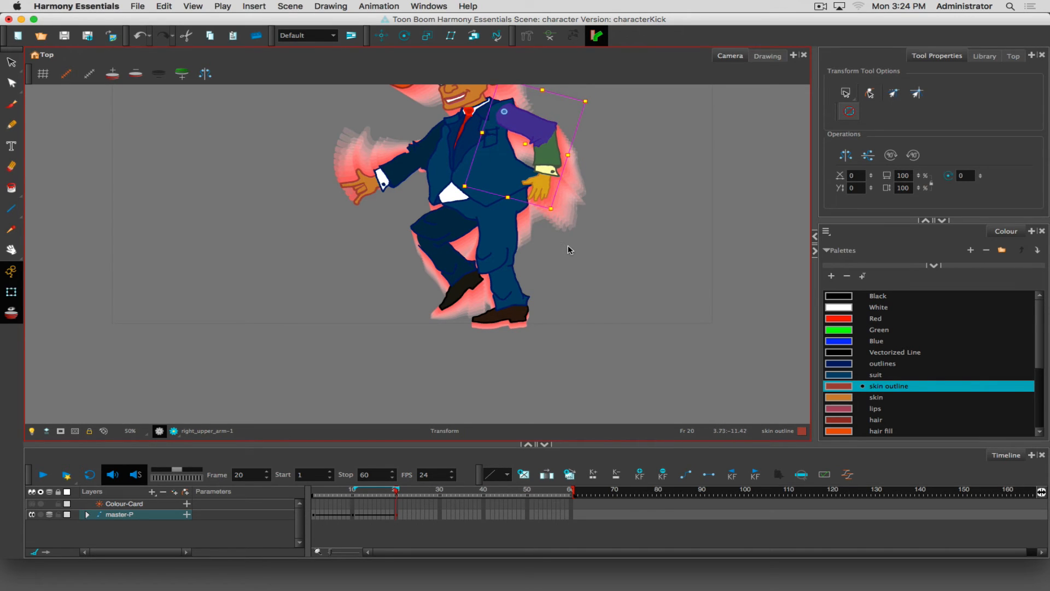
{"action": "left_click", "coordinate": [581, 249]}
{"action": "left_click", "coordinate": [550, 160]}
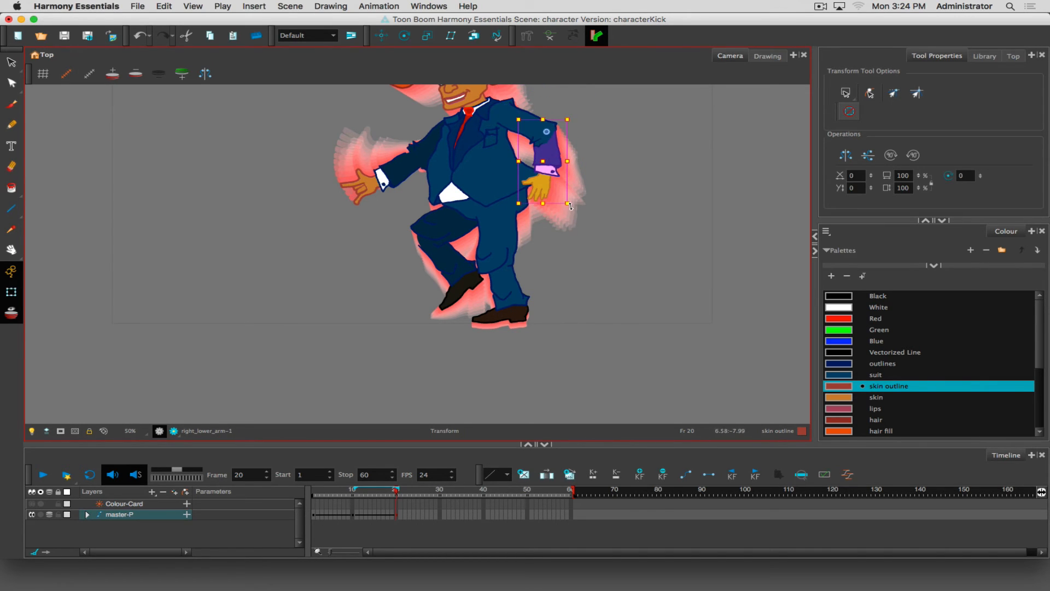
{"action": "left_click_drag", "start_coordinate": [595, 200], "coordinate": [623, 164]}
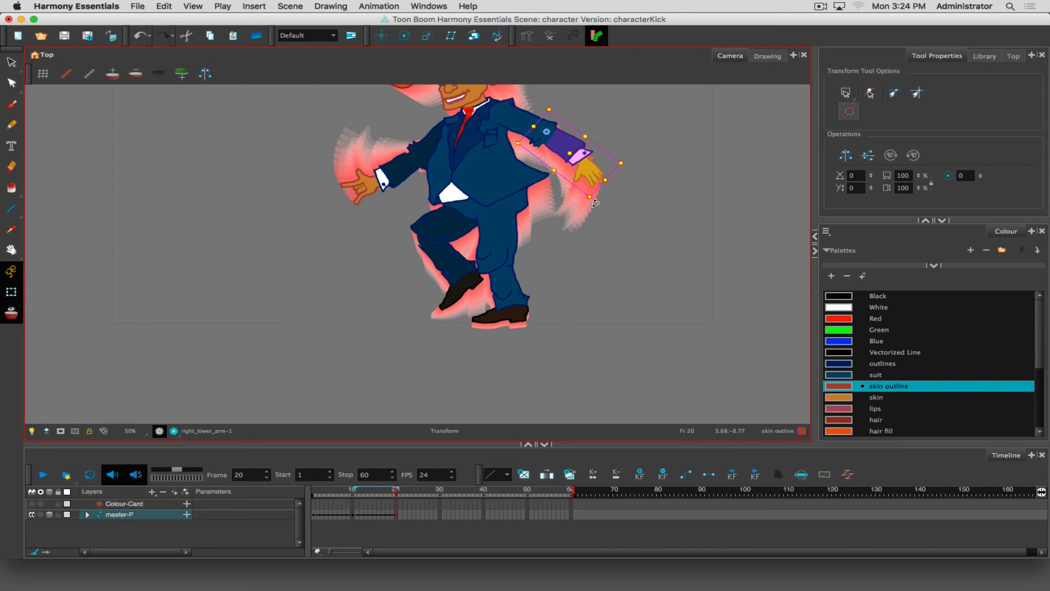
Step: Bend the right hand upward at the wrist and scrub frames 1 to 20 to check the motion
{"action": "key", "text": "b"}
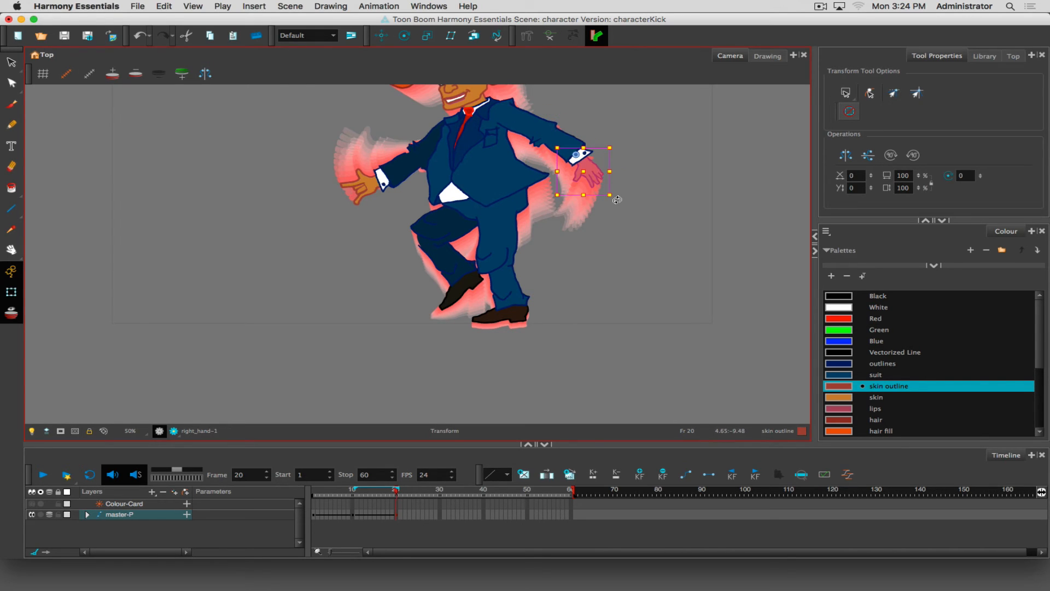
{"action": "left_click_drag", "start_coordinate": [618, 200], "coordinate": [596, 163]}
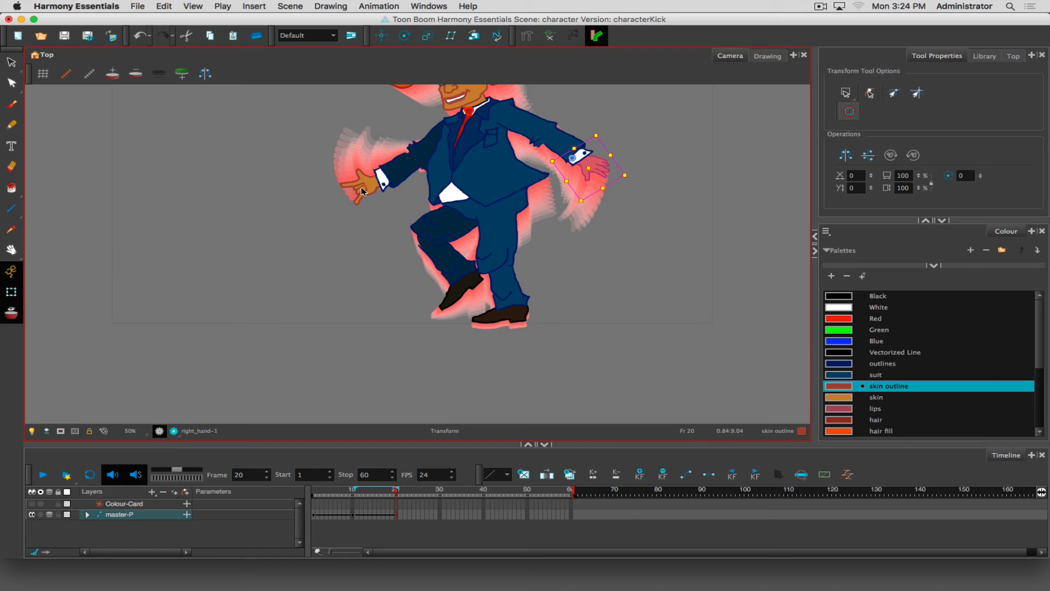
{"action": "left_click", "coordinate": [391, 494]}
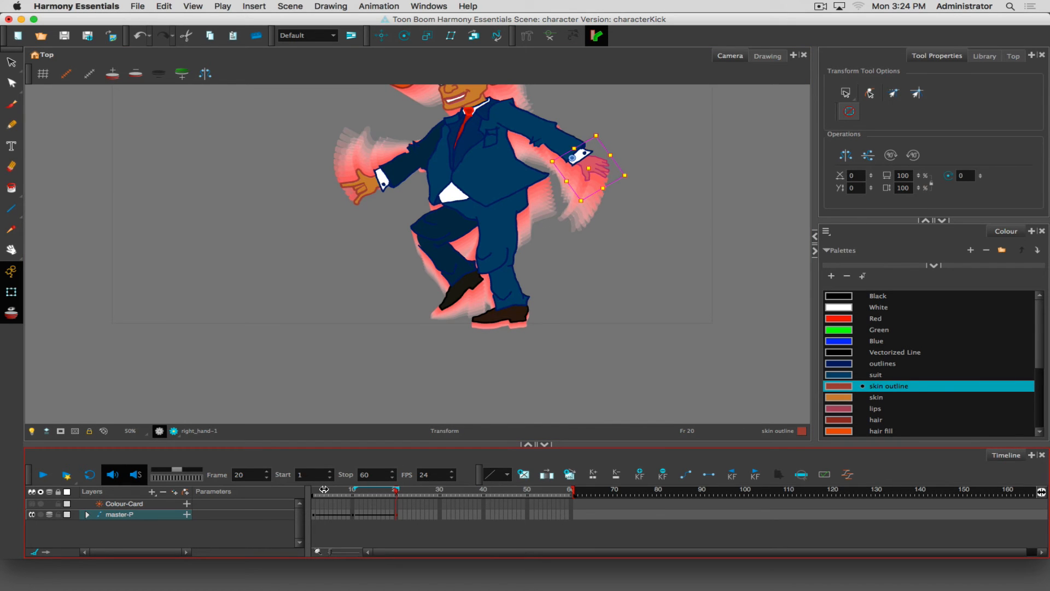
{"action": "left_click_drag", "start_coordinate": [330, 490], "coordinate": [395, 481]}
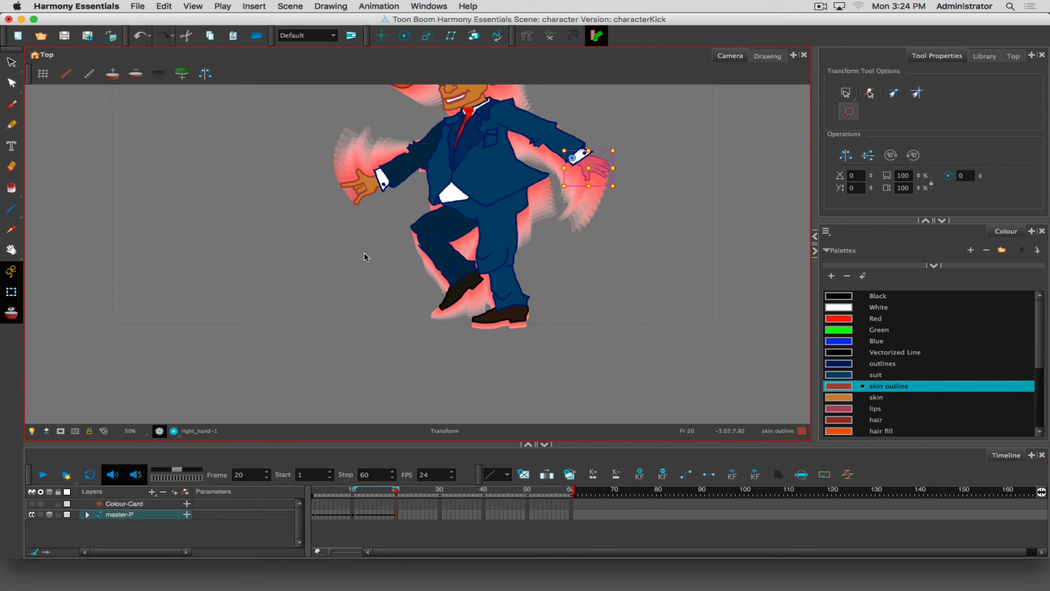
Step: Tilt the head forward at frame 20 and rotate the bangs slightly upward
{"action": "key", "text": "space"}
{"action": "left_click_drag", "start_coordinate": [373, 246], "coordinate": [371, 319]}
{"action": "mouse_move", "coordinate": [350, 96]}
{"action": "left_mouse_down"}
{"action": "mouse_move", "coordinate": [477, 129]}
{"action": "mouse_move", "coordinate": [544, 170]}
{"action": "left_mouse_up"}
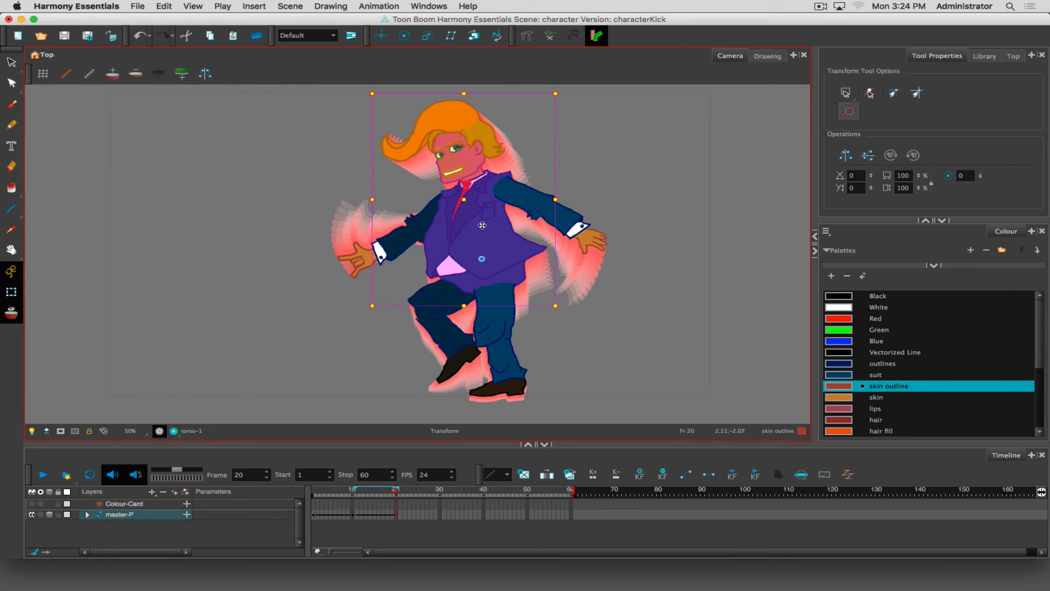
{"action": "left_click", "coordinate": [468, 237], "text": "shift"}
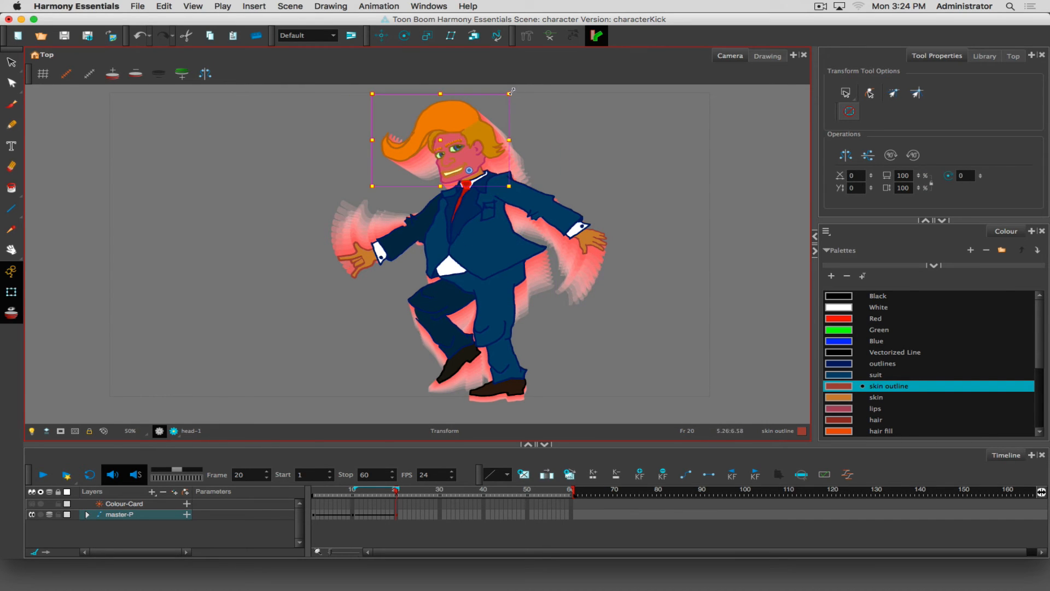
{"action": "left_click_drag", "start_coordinate": [520, 96], "coordinate": [507, 87]}
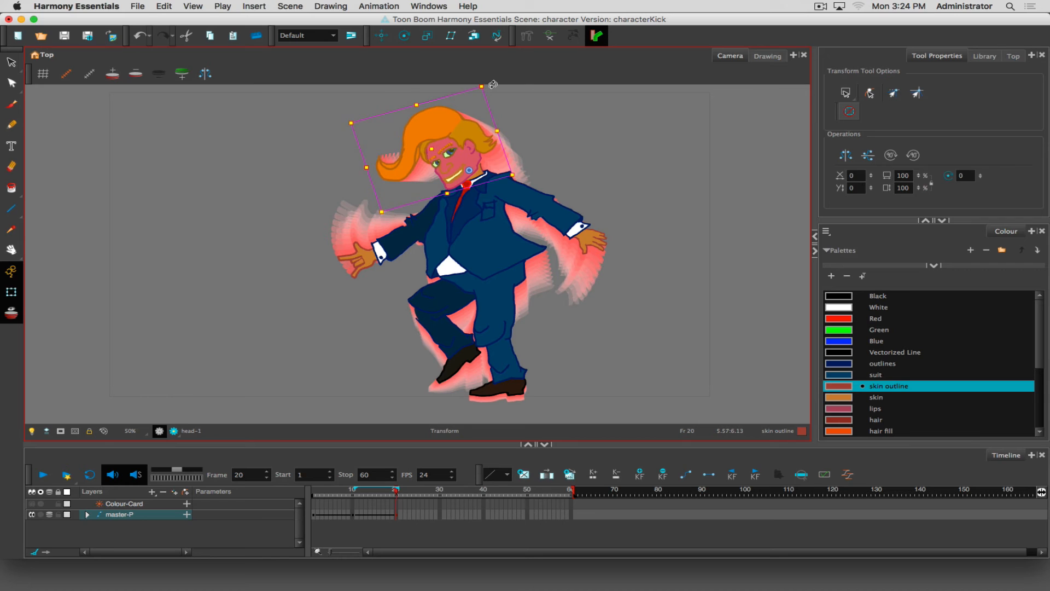
{"action": "left_click_drag", "start_coordinate": [493, 84], "coordinate": [497, 86]}
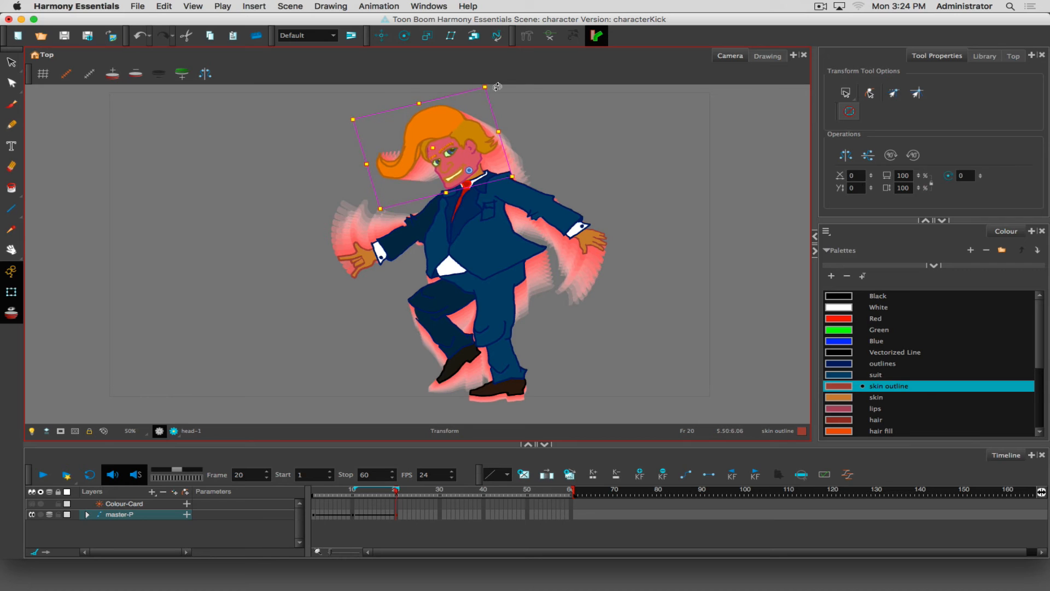
{"action": "left_click", "coordinate": [399, 161]}
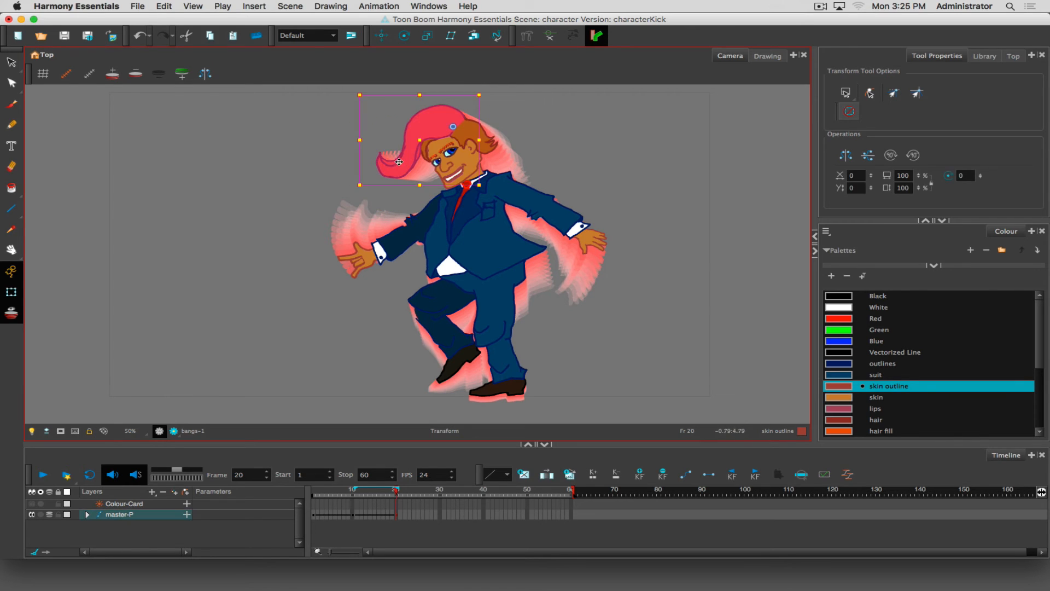
{"action": "left_click_drag", "start_coordinate": [352, 190], "coordinate": [344, 166]}
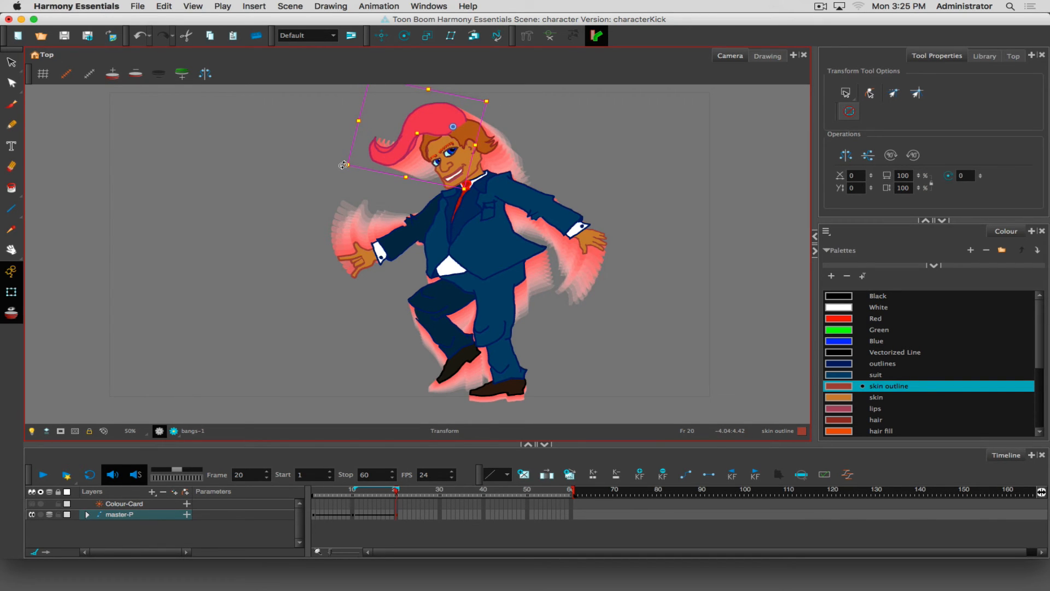
Step: Rotate the bangs downward over the forehead at frame 20 and set the Transform tool's selection mode to Marquee
{"action": "left_click_drag", "start_coordinate": [344, 165], "coordinate": [396, 199]}
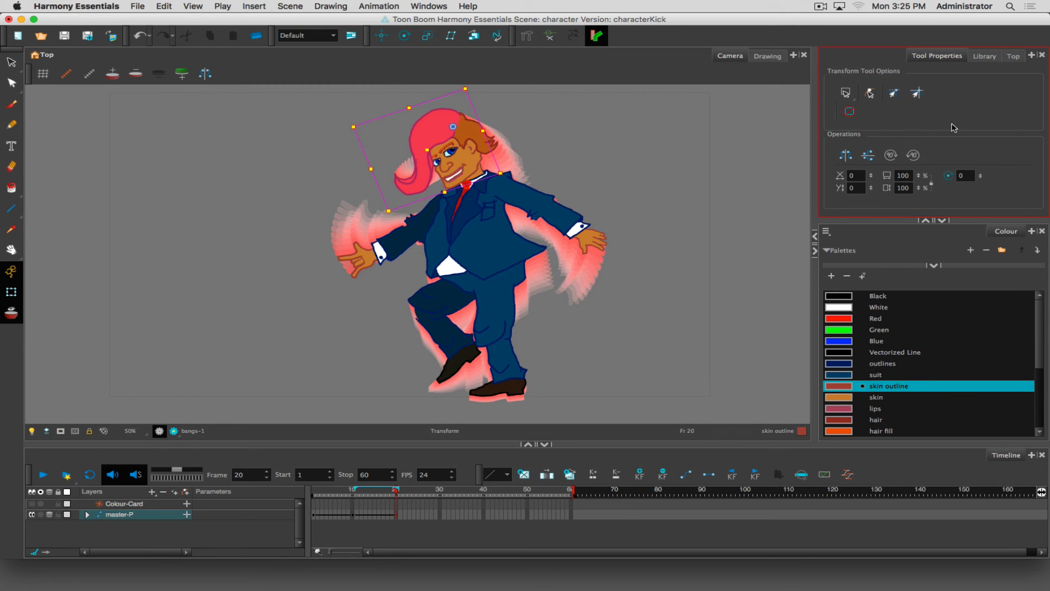
{"action": "left_click", "coordinate": [847, 94]}
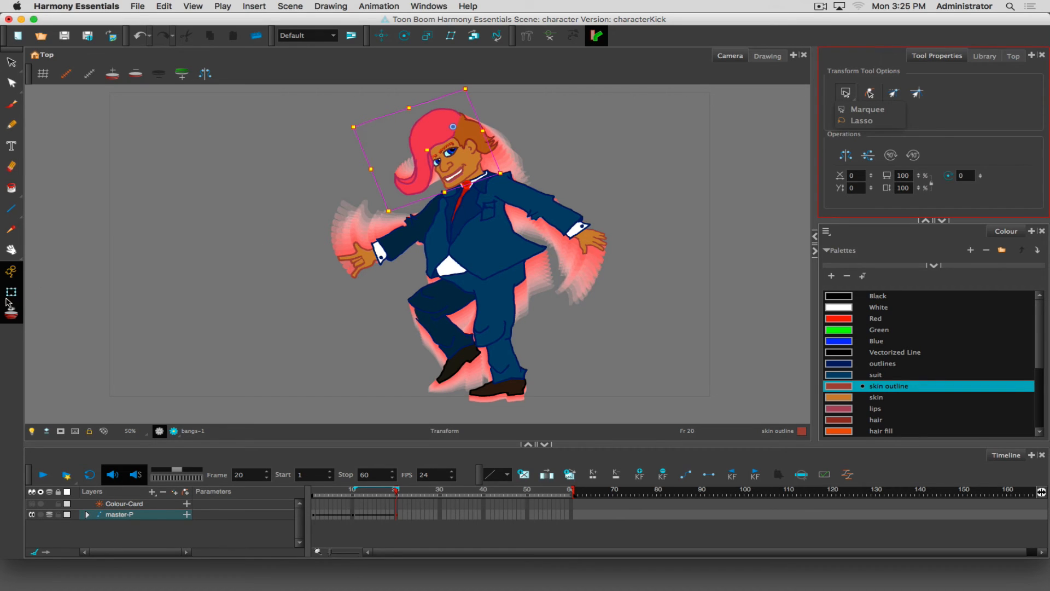
{"action": "left_click", "coordinate": [866, 111]}
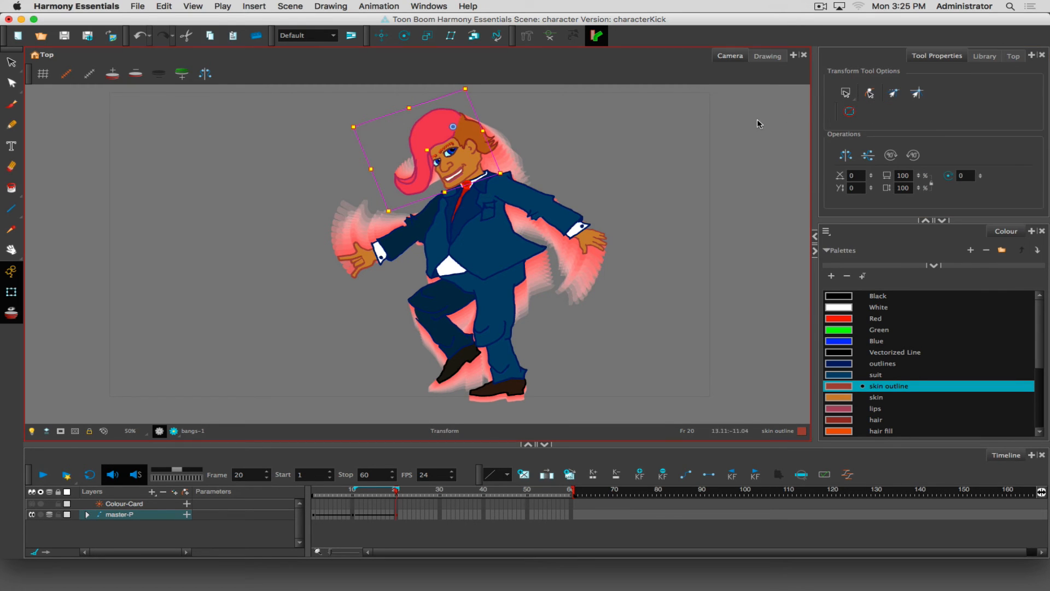
Step: Try a marquee selection across the head and torso and clear it again
{"action": "left_click", "coordinate": [324, 115]}
{"action": "mouse_move", "coordinate": [323, 115]}
{"action": "left_mouse_down"}
{"action": "mouse_move", "coordinate": [513, 129]}
{"action": "mouse_move", "coordinate": [561, 181]}
{"action": "left_mouse_up"}
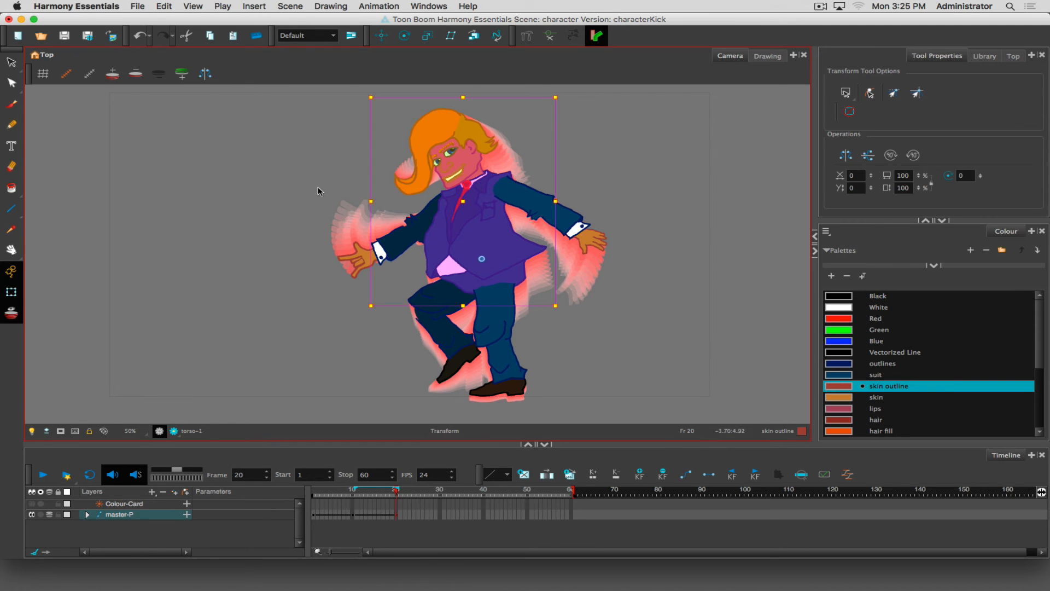
{"action": "left_click", "coordinate": [160, 275]}
{"action": "left_click", "coordinate": [217, 548]}
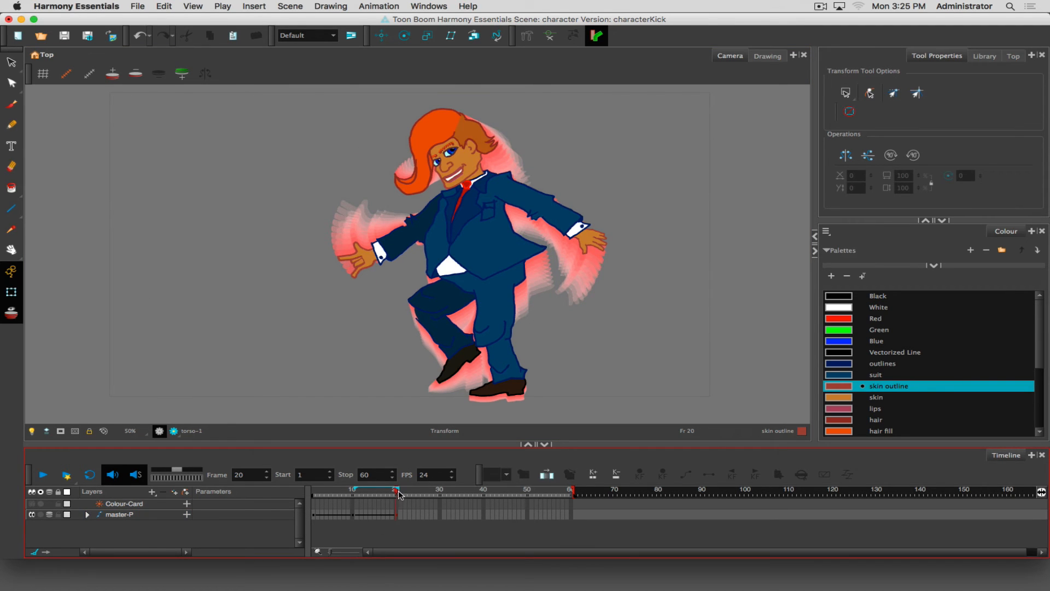
Step: Add a keyframe on the master-P layer at frame 30
{"action": "left_click_drag", "start_coordinate": [395, 494], "coordinate": [441, 490]}
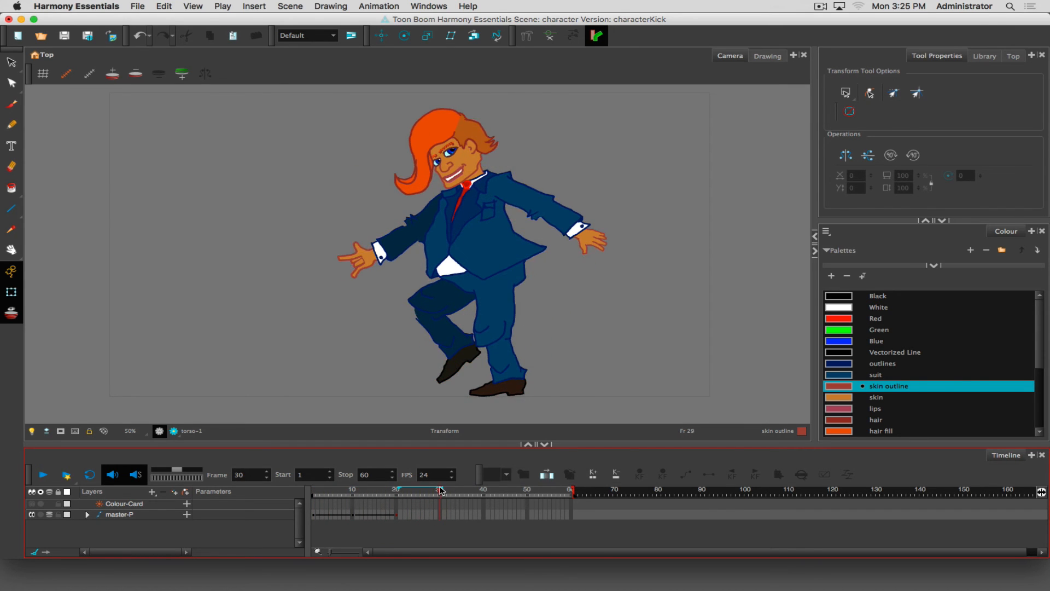
{"action": "left_click", "coordinate": [441, 515]}
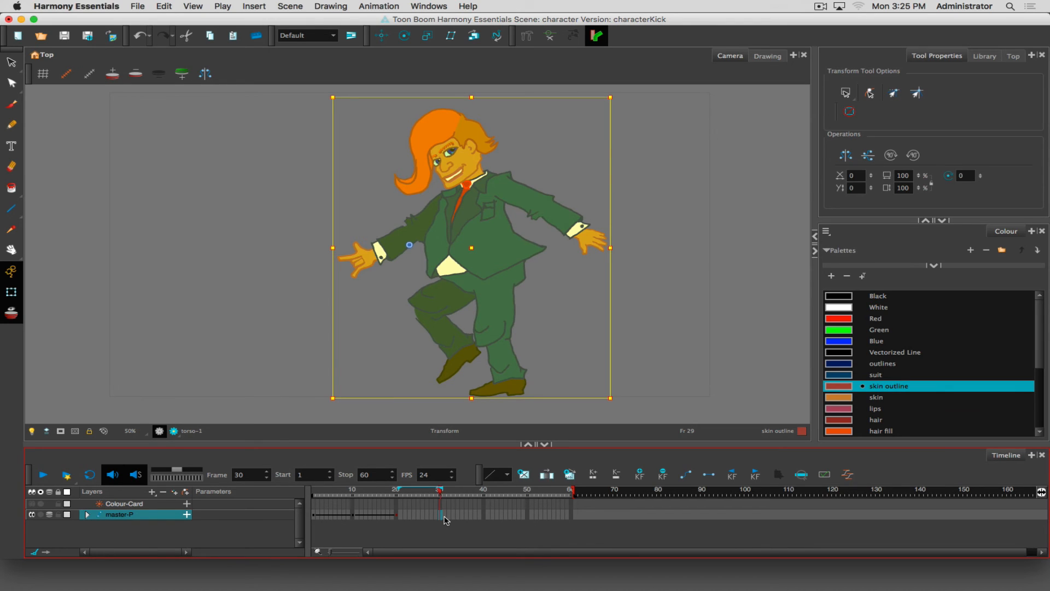
{"action": "left_click", "coordinate": [249, 344]}
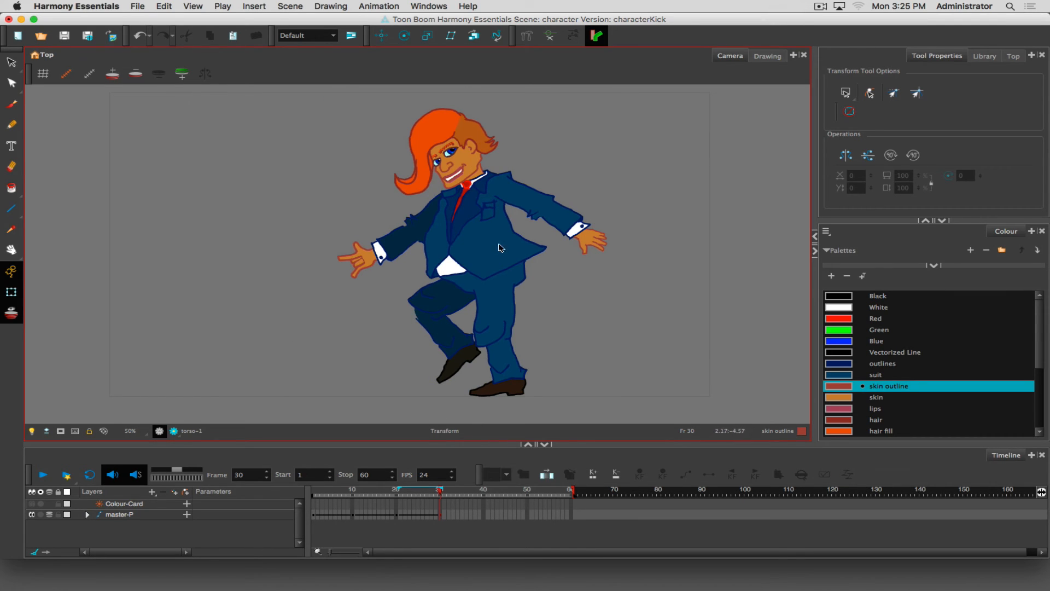
Step: Lean the torso, head and arms backward about a pivot at the waist at frame 30 and scrub the motion to check it
{"action": "left_click", "coordinate": [541, 229]}
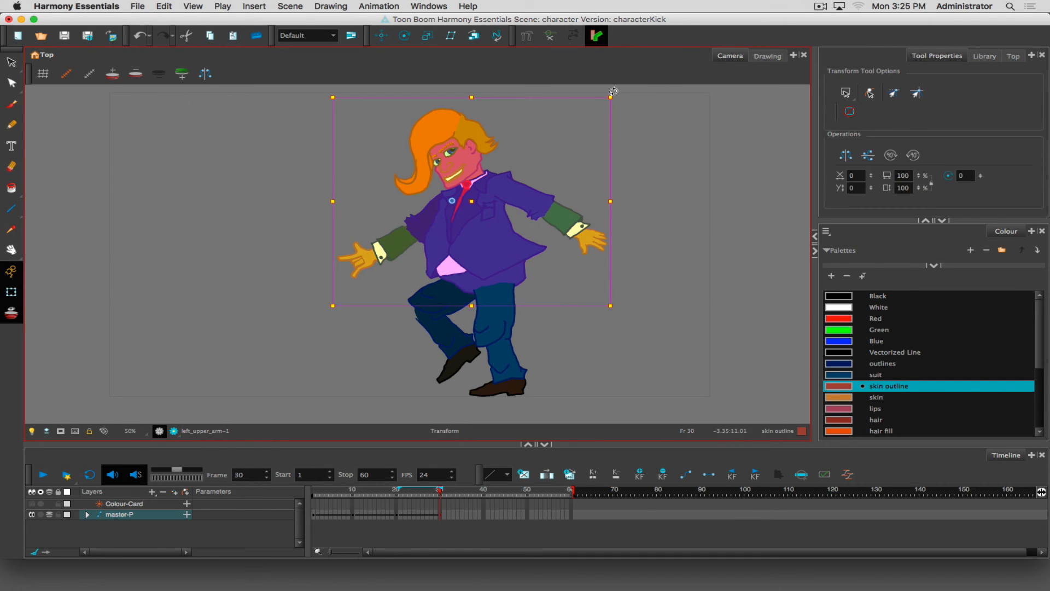
{"action": "left_click_drag", "start_coordinate": [617, 93], "coordinate": [669, 157]}
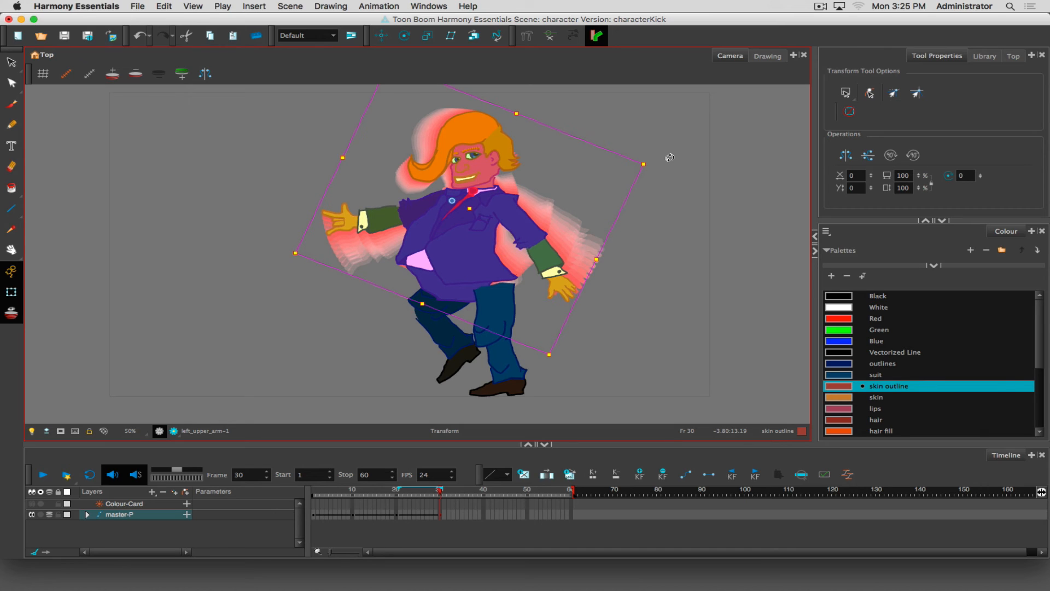
{"action": "key", "text": "super+z"}
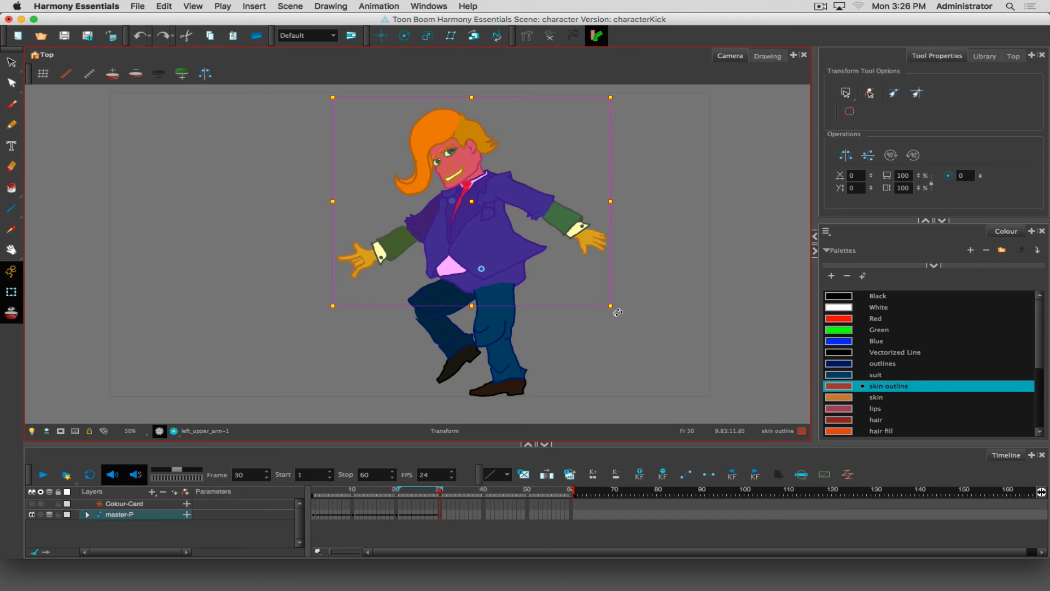
{"action": "left_click_drag", "start_coordinate": [614, 305], "coordinate": [546, 346]}
{"action": "left_click", "coordinate": [475, 456]}
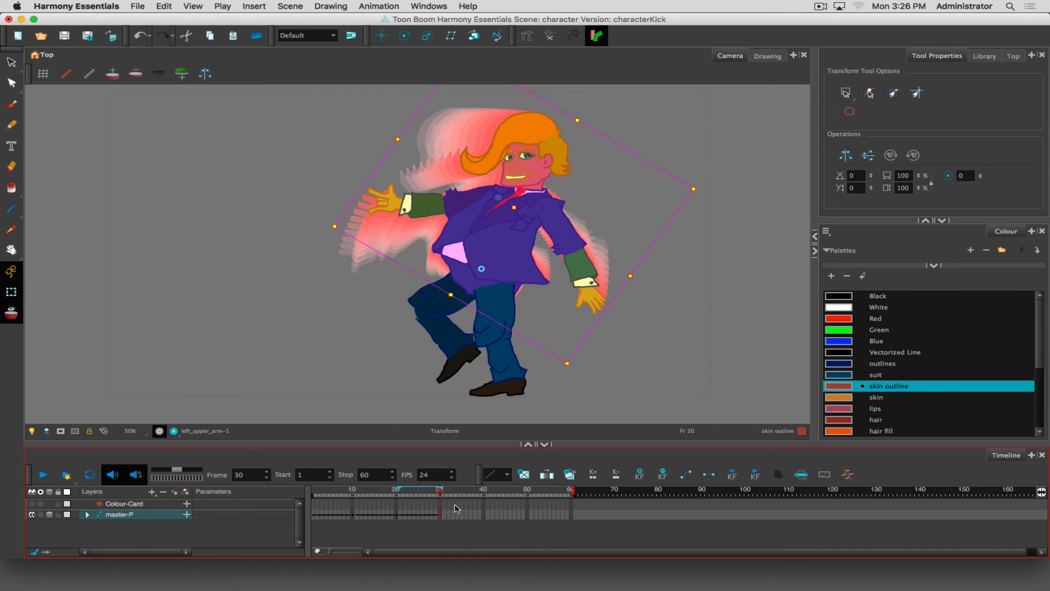
{"action": "left_click", "coordinate": [410, 492]}
{"action": "left_click_drag", "start_coordinate": [344, 497], "coordinate": [440, 498]}
Step: Swing the whole left leg up and forward at frame 30 and nudge its thigh in toward the hip
{"action": "left_click", "coordinate": [435, 295]}
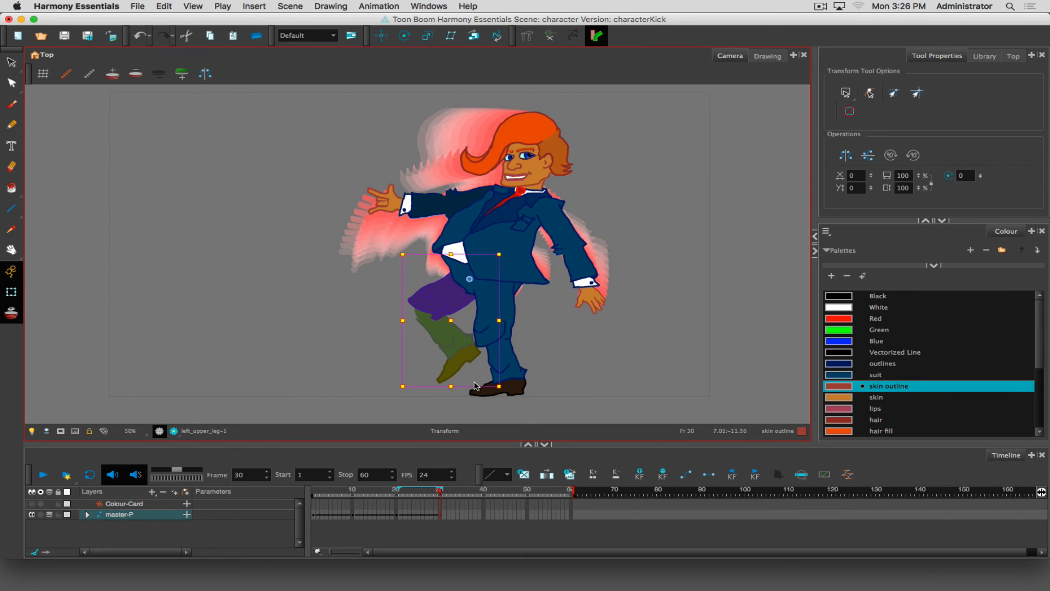
{"action": "mouse_move", "coordinate": [502, 391]}
{"action": "left_mouse_down"}
{"action": "mouse_move", "coordinate": [328, 333]}
{"action": "mouse_move", "coordinate": [344, 377]}
{"action": "left_mouse_up"}
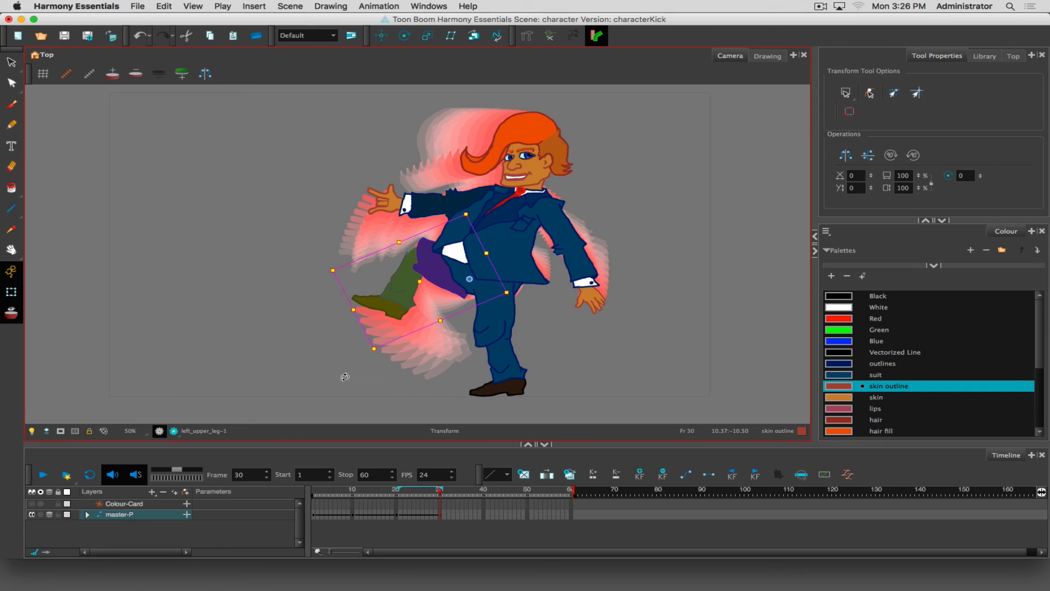
{"action": "left_click_drag", "start_coordinate": [435, 270], "coordinate": [444, 267]}
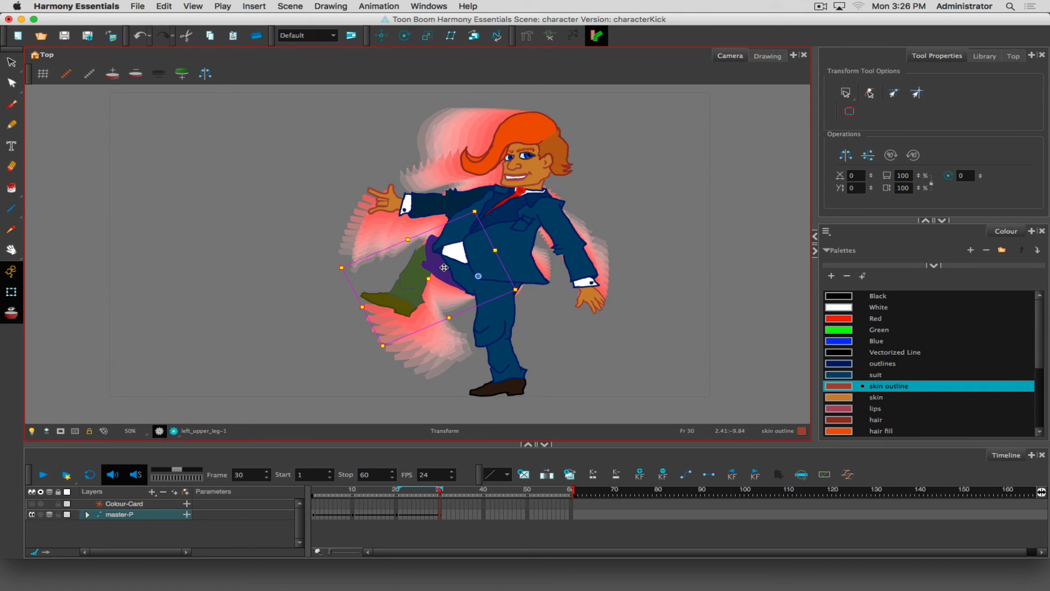
Step: Straighten the left lower leg at the knee and lower the whole leg slightly into a nearly horizontal kick
{"action": "key", "text": "shift+b"}
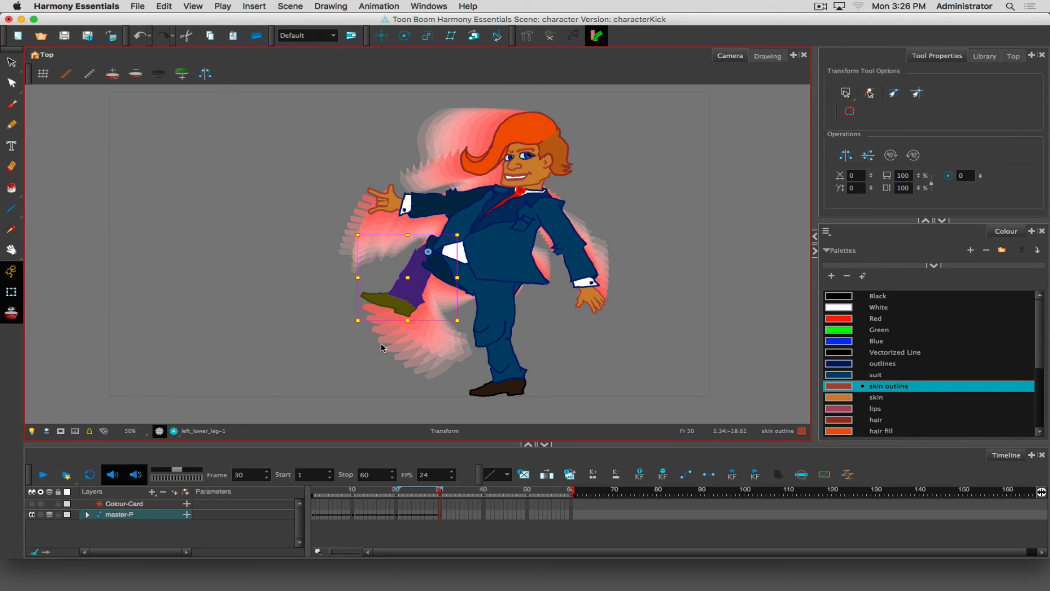
{"action": "left_click_drag", "start_coordinate": [465, 325], "coordinate": [337, 317]}
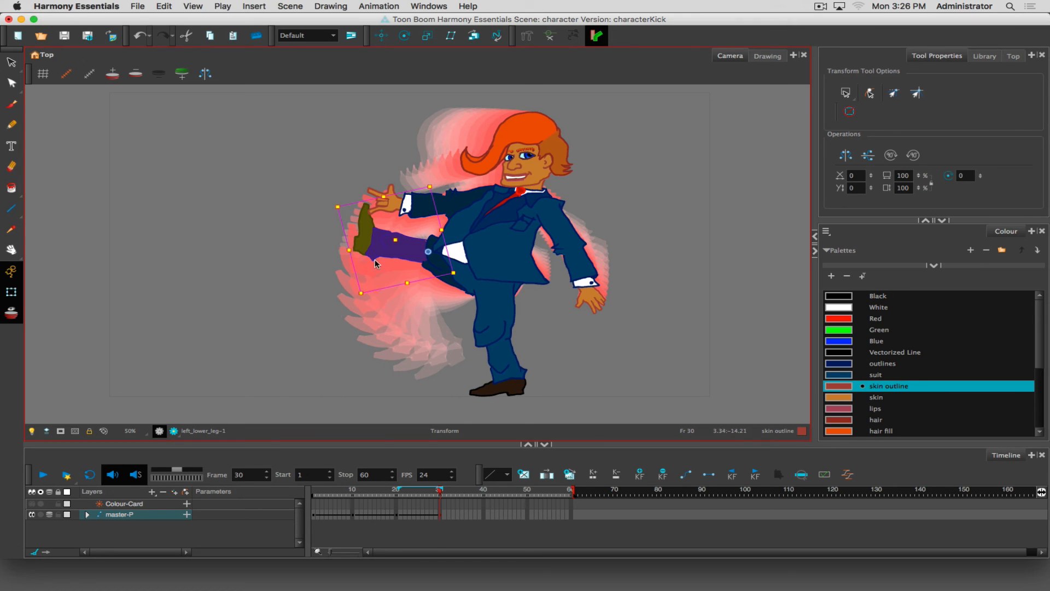
{"action": "key", "text": "b"}
{"action": "left_click_drag", "start_coordinate": [391, 248], "coordinate": [375, 270]}
{"action": "key", "text": "super+z"}
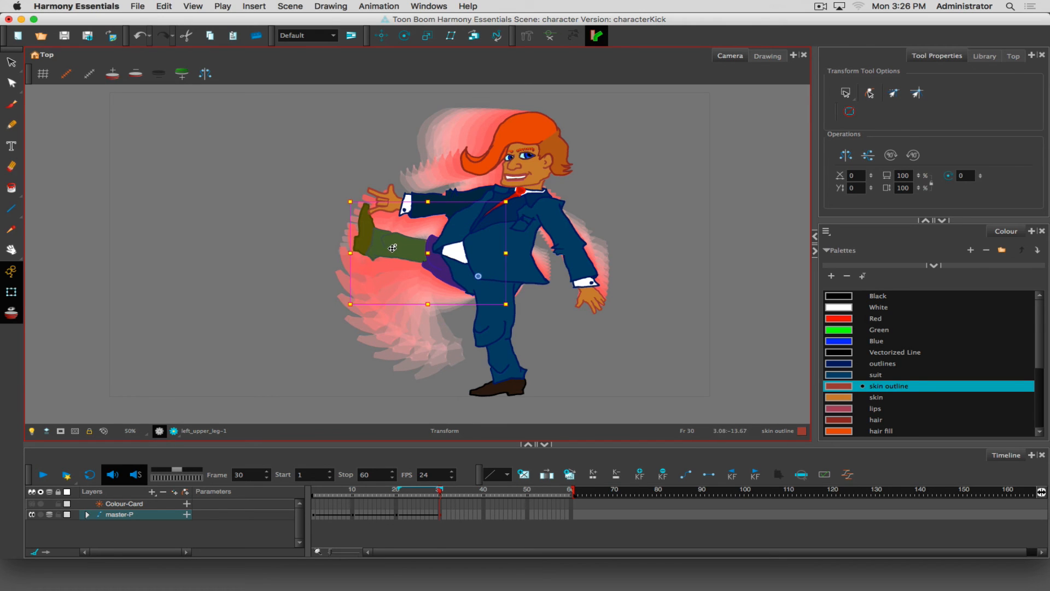
{"action": "left_click_drag", "start_coordinate": [341, 308], "coordinate": [331, 359]}
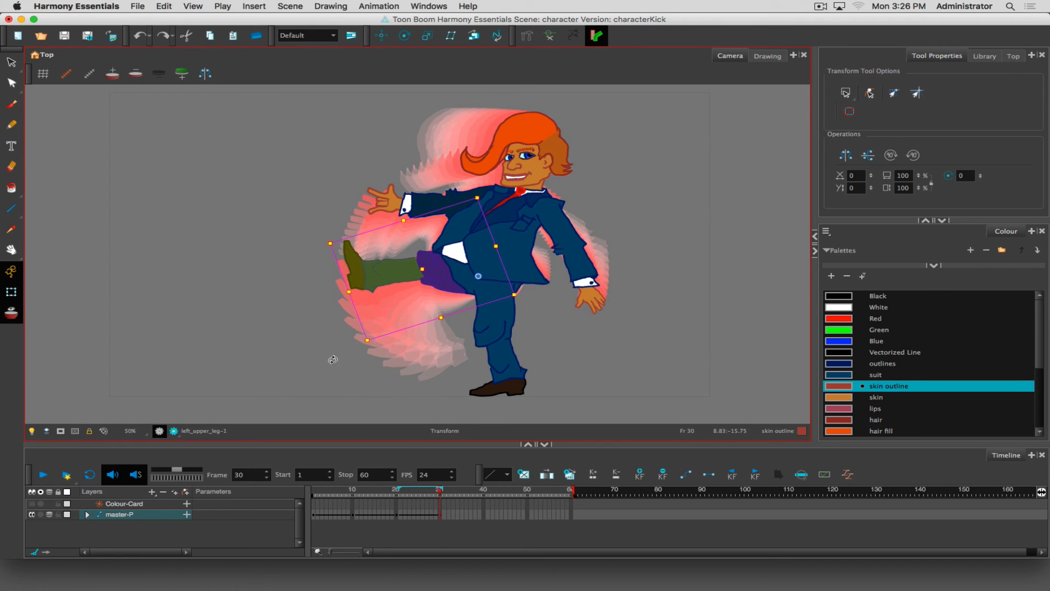
Step: Raise the left lower arm upright at frame 30, and bend the right lower arm across the waist, nudging it toward the elbow
{"action": "left_click", "coordinate": [428, 203]}
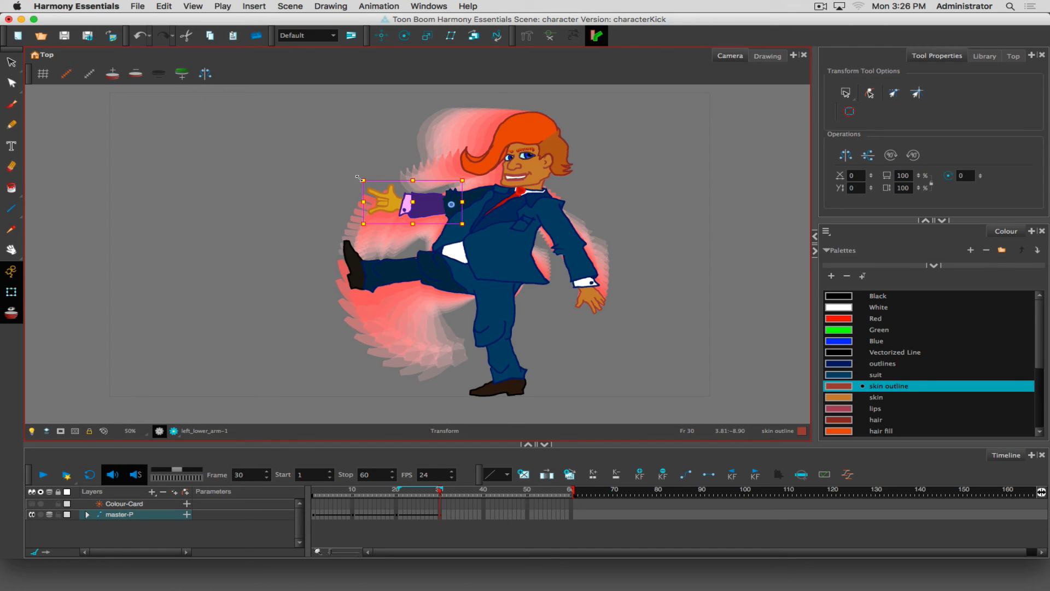
{"action": "left_click_drag", "start_coordinate": [353, 177], "coordinate": [446, 123]}
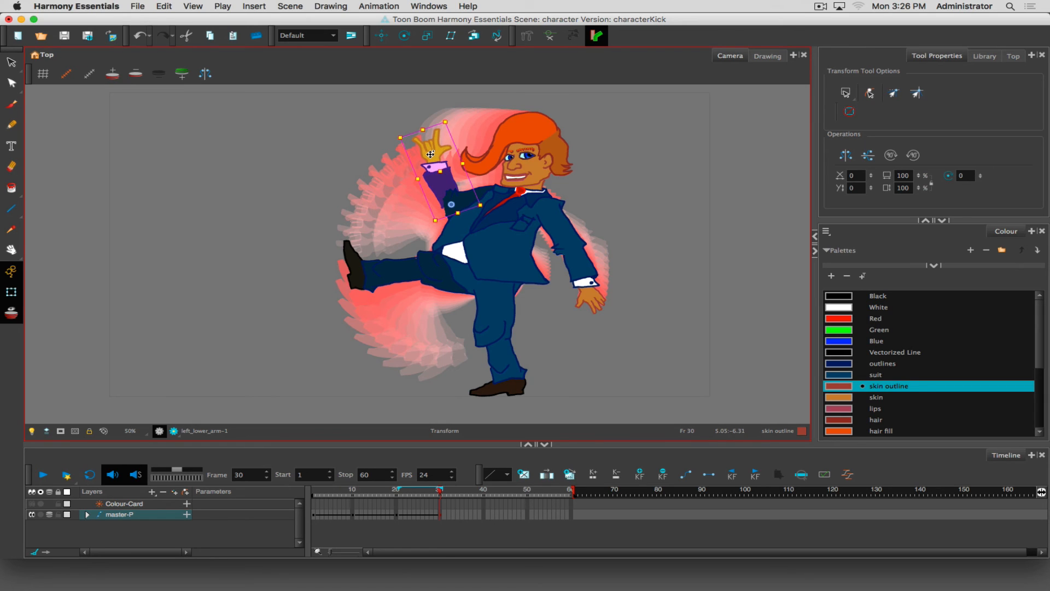
{"action": "left_click", "coordinate": [581, 272]}
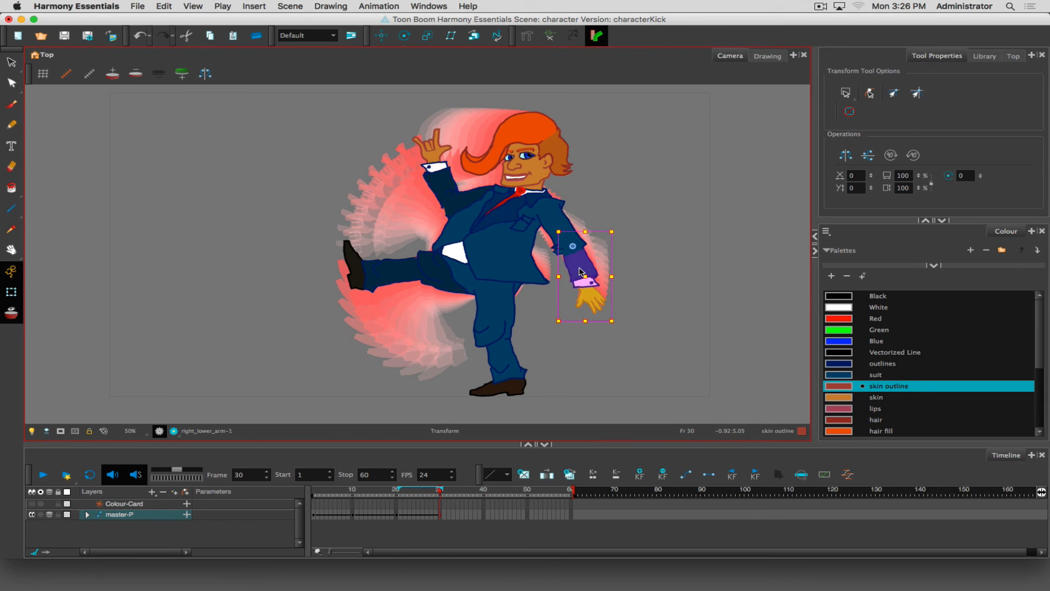
{"action": "left_click_drag", "start_coordinate": [618, 328], "coordinate": [477, 286]}
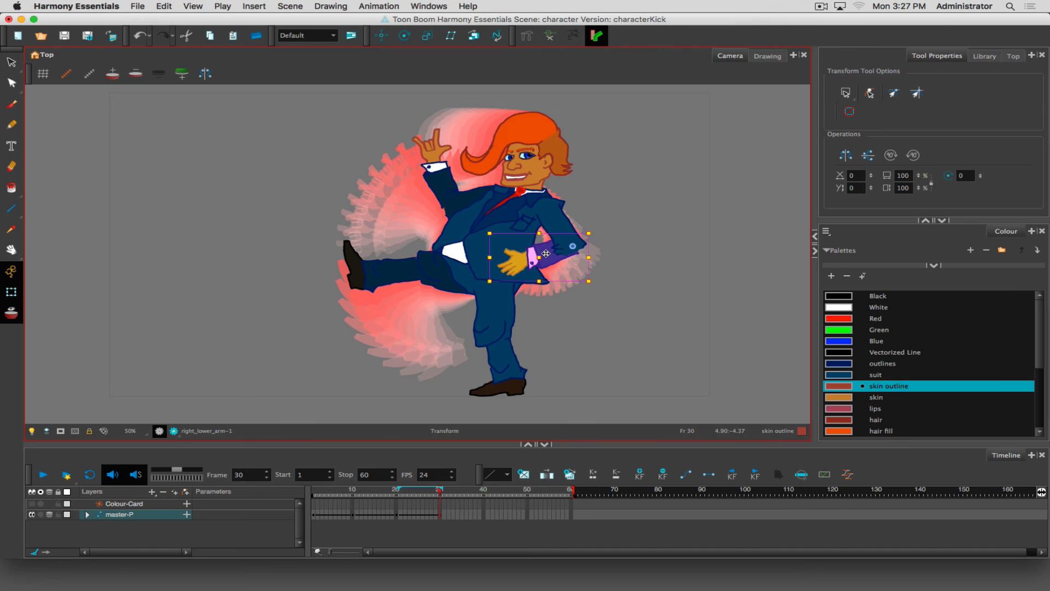
{"action": "left_click_drag", "start_coordinate": [548, 253], "coordinate": [556, 256]}
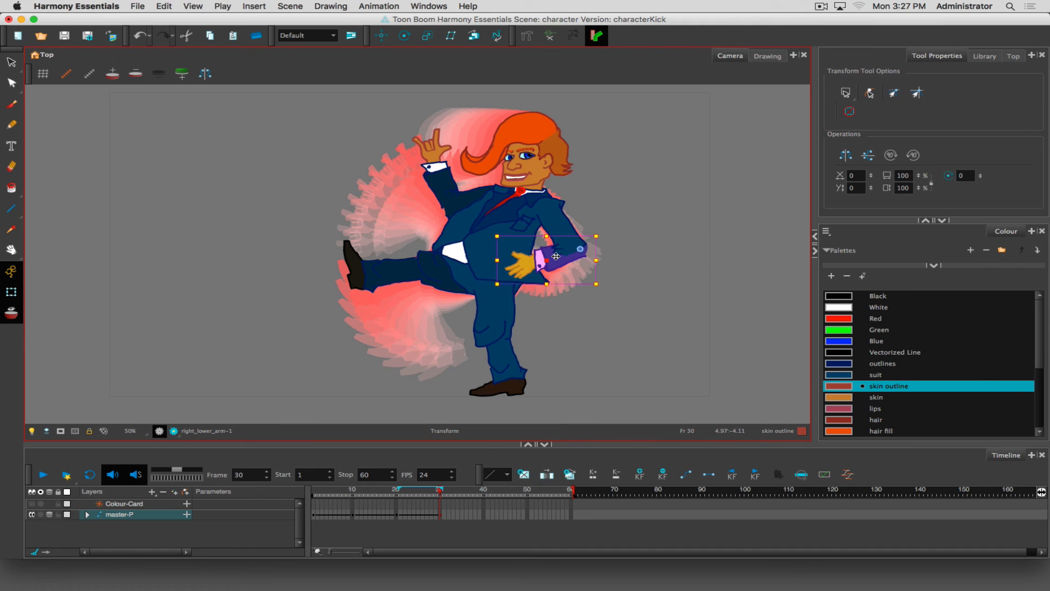
Step: Add a keyframe on the master-P layer at frame 32
{"action": "left_click", "coordinate": [587, 350]}
{"action": "mouse_move", "coordinate": [432, 491]}
{"action": "left_mouse_down"}
{"action": "mouse_move", "coordinate": [334, 491]}
{"action": "mouse_move", "coordinate": [468, 491]}
{"action": "mouse_move", "coordinate": [359, 491]}
{"action": "mouse_move", "coordinate": [451, 491]}
{"action": "left_mouse_up"}
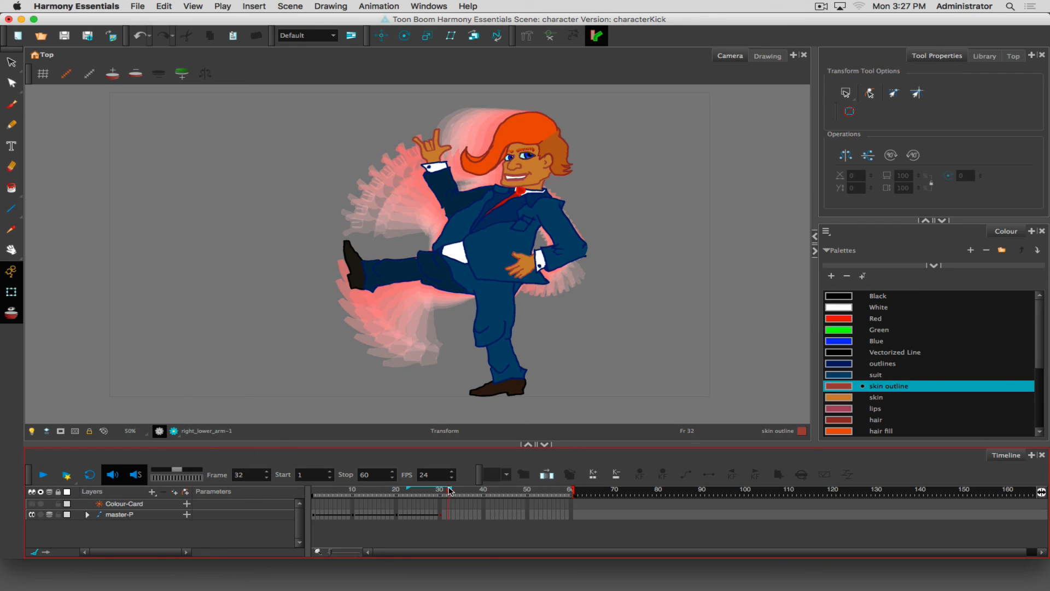
{"action": "left_click", "coordinate": [451, 516]}
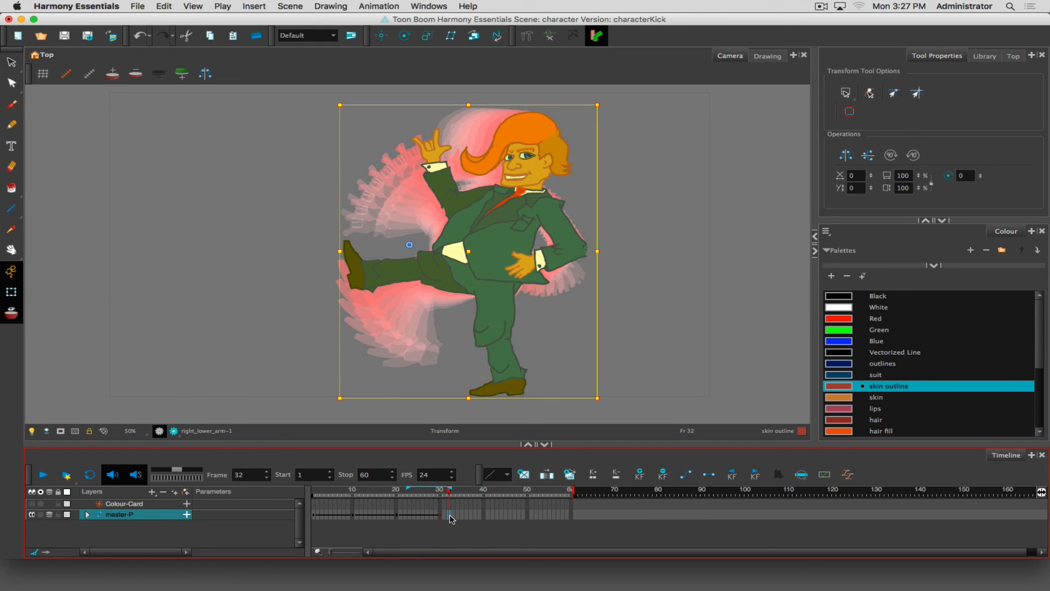
Step: Tilt the head together with the hair backward at frame 32
{"action": "left_click", "coordinate": [468, 108]}
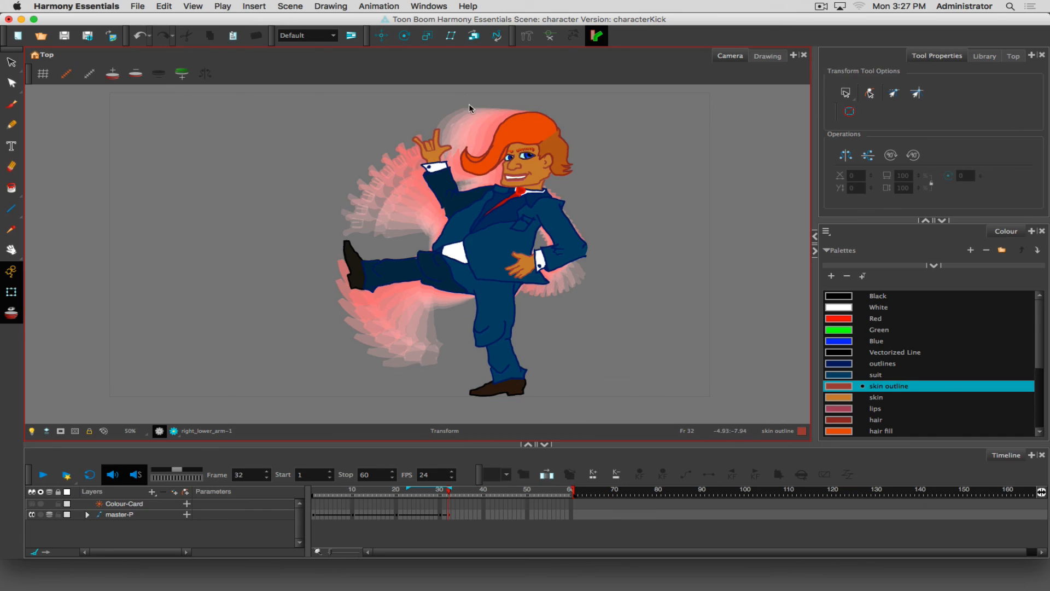
{"action": "left_click_drag", "start_coordinate": [469, 105], "coordinate": [570, 164]}
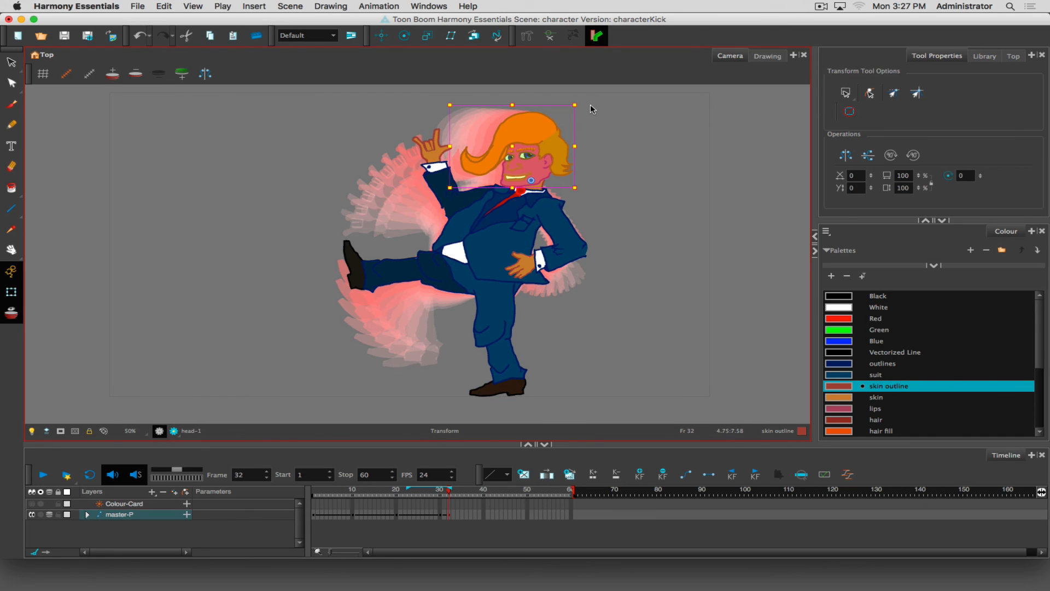
{"action": "left_click_drag", "start_coordinate": [580, 103], "coordinate": [601, 133]}
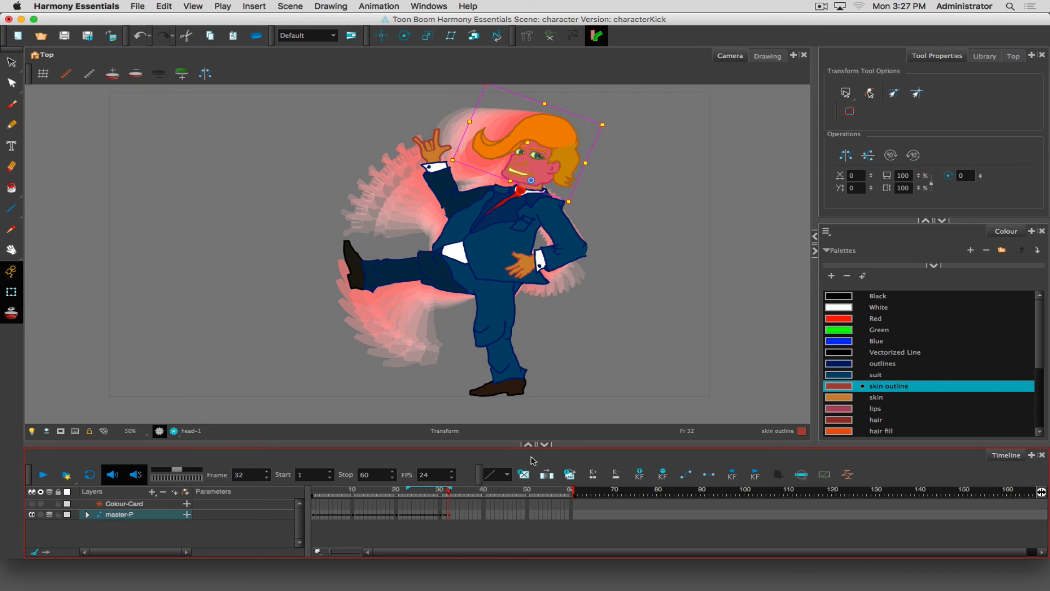
Step: Rotate the bangs upward off the forehead at frame 34
{"action": "mouse_move", "coordinate": [451, 491]}
{"action": "left_mouse_down"}
{"action": "mouse_move", "coordinate": [393, 492]}
{"action": "mouse_move", "coordinate": [458, 490]}
{"action": "left_mouse_up"}
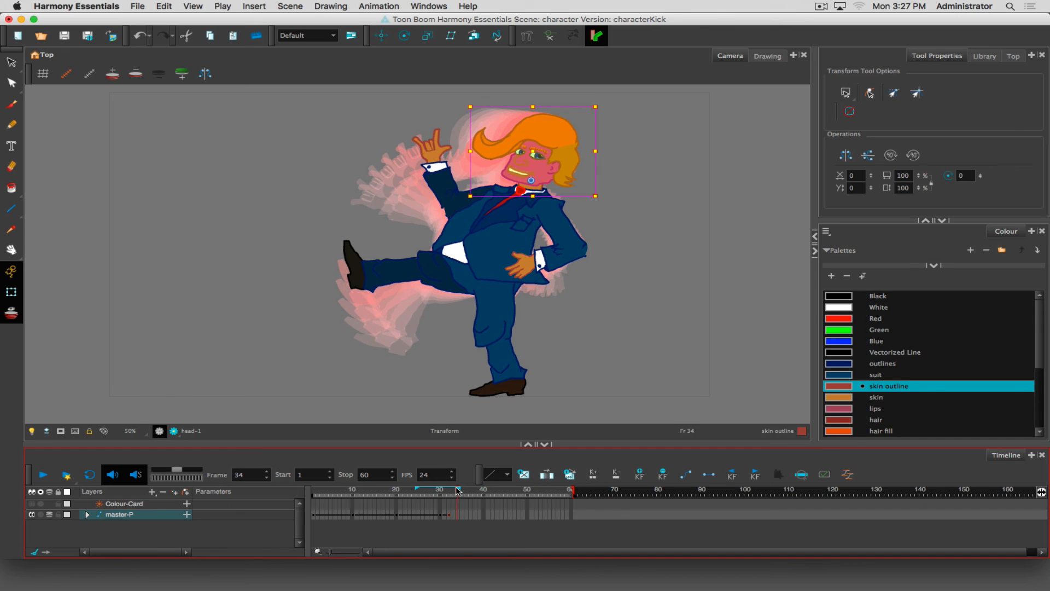
{"action": "left_click", "coordinate": [432, 105]}
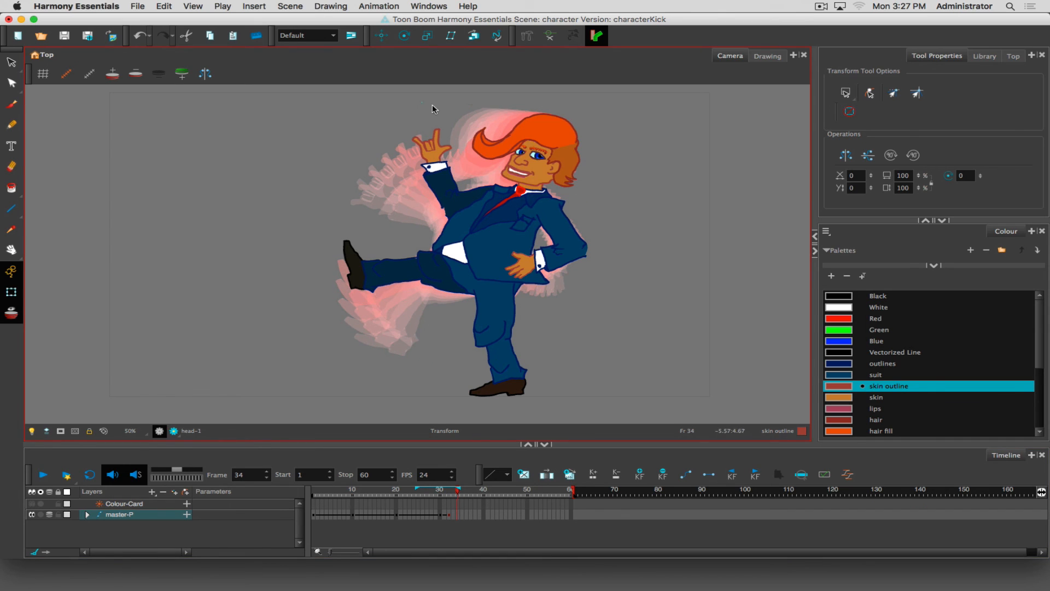
{"action": "left_click", "coordinate": [525, 132]}
{"action": "left_click_drag", "start_coordinate": [462, 104], "coordinate": [508, 65]}
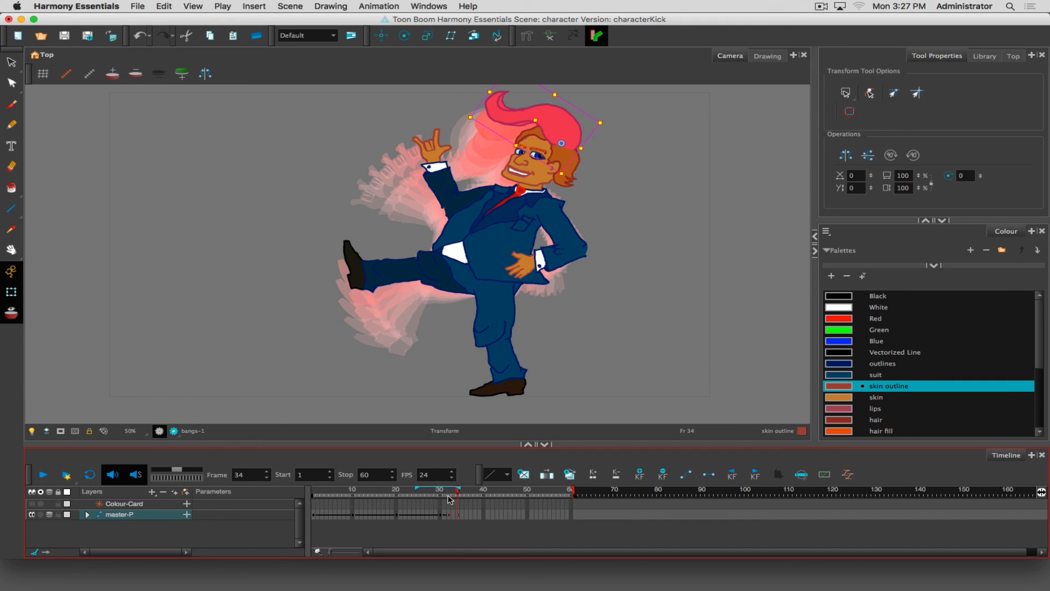
Step: Add a master-P keyframe at frame 36 and rotate the bangs slightly back down toward the forehead
{"action": "mouse_move", "coordinate": [459, 495]}
{"action": "left_mouse_down"}
{"action": "mouse_move", "coordinate": [468, 493]}
{"action": "mouse_move", "coordinate": [458, 495]}
{"action": "left_mouse_up"}
{"action": "left_click", "coordinate": [459, 517]}
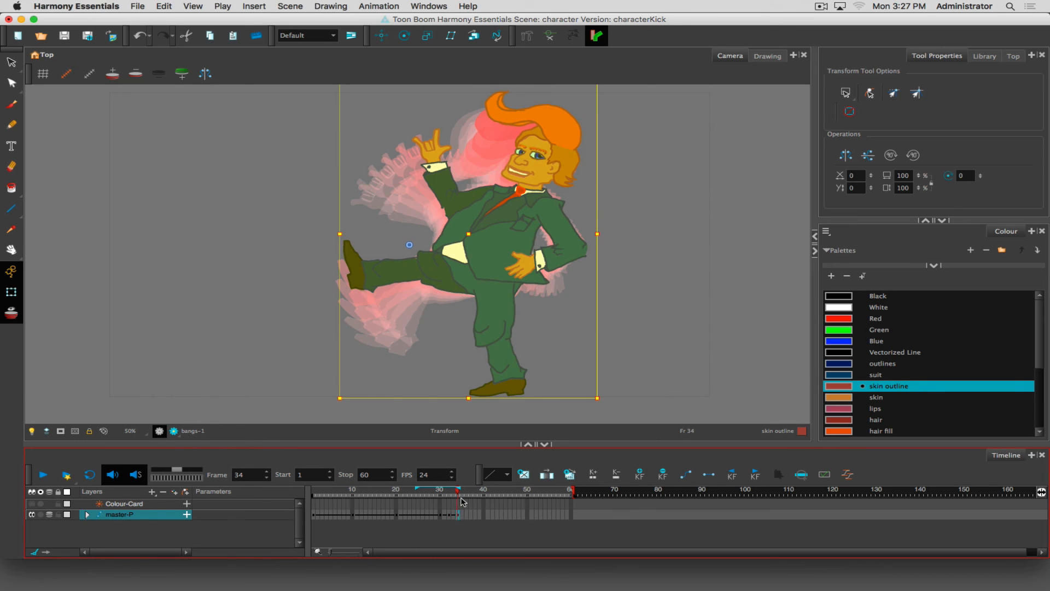
{"action": "left_click_drag", "start_coordinate": [459, 493], "coordinate": [467, 493]}
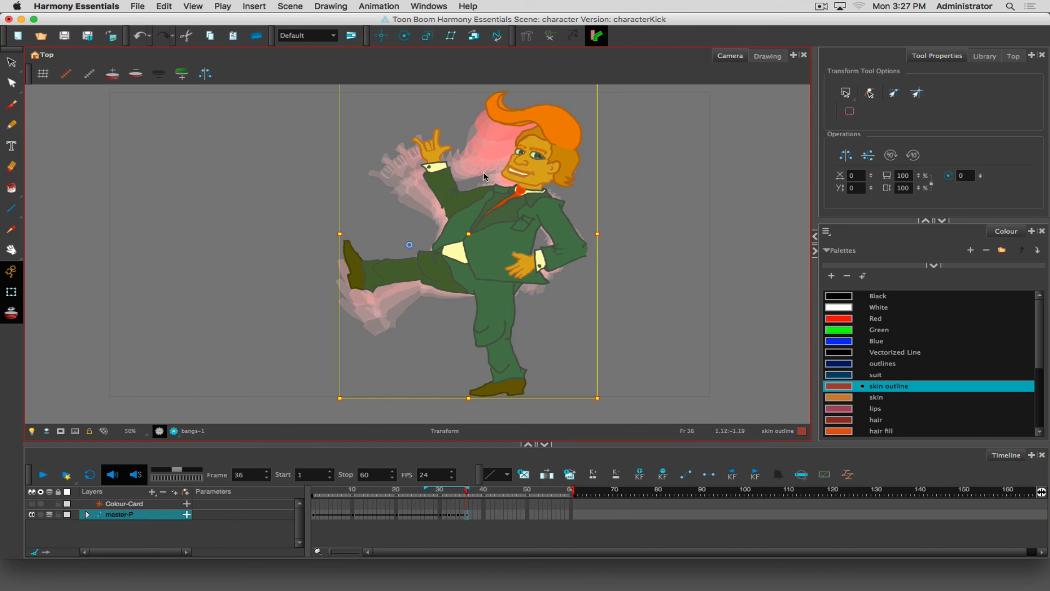
{"action": "left_click", "coordinate": [590, 143]}
{"action": "left_click", "coordinate": [539, 123]}
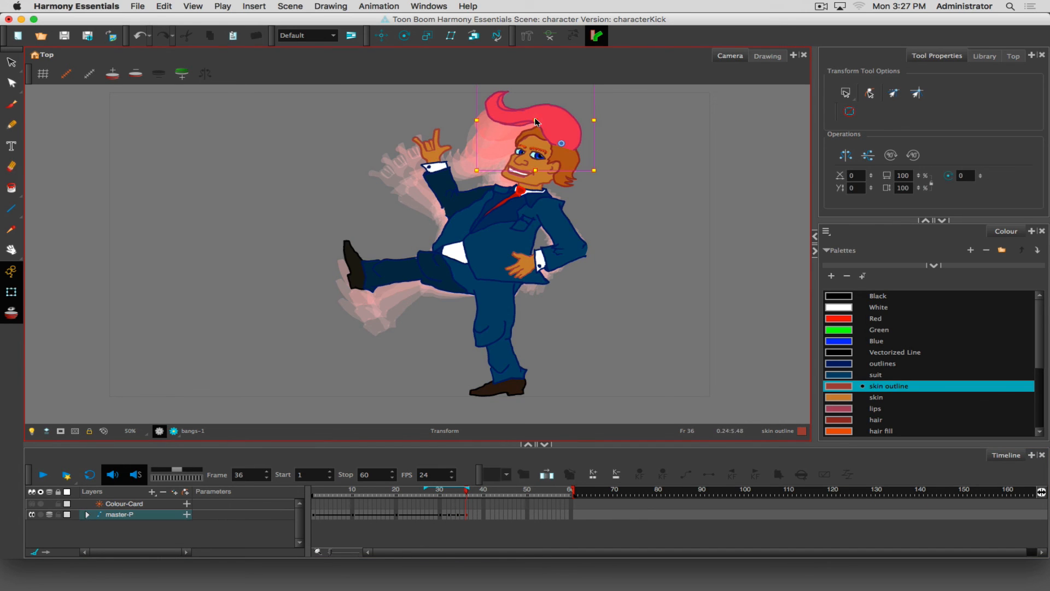
{"action": "left_click_drag", "start_coordinate": [470, 177], "coordinate": [469, 204]}
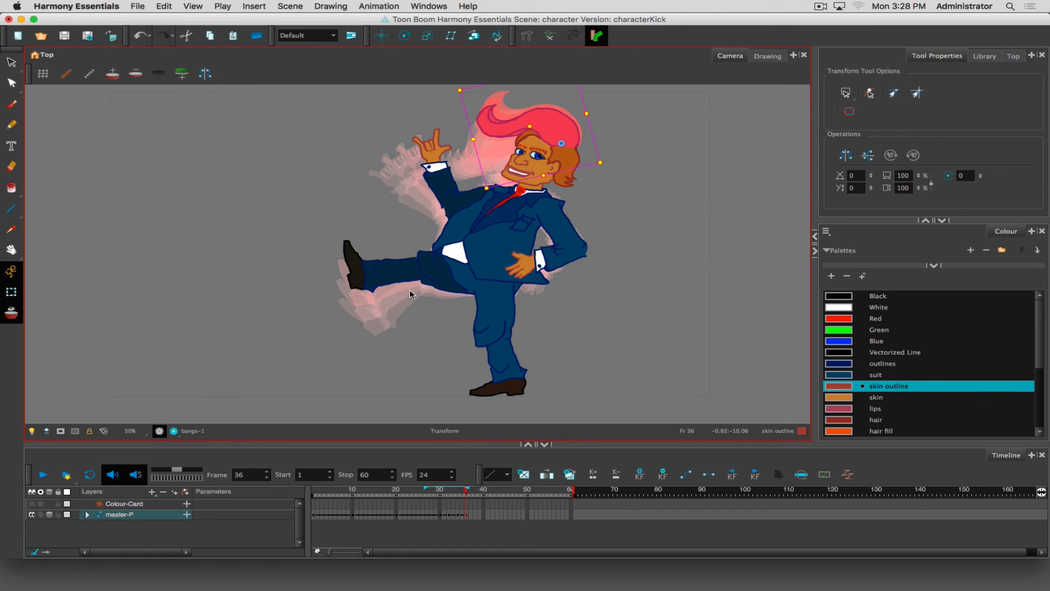
Step: Examine the keyframes on master-P's body-part layers, including the right leg hierarchy, in an enlarged timeline, and restore the collapsed layout
{"action": "left_click_drag", "start_coordinate": [466, 494], "coordinate": [313, 490]}
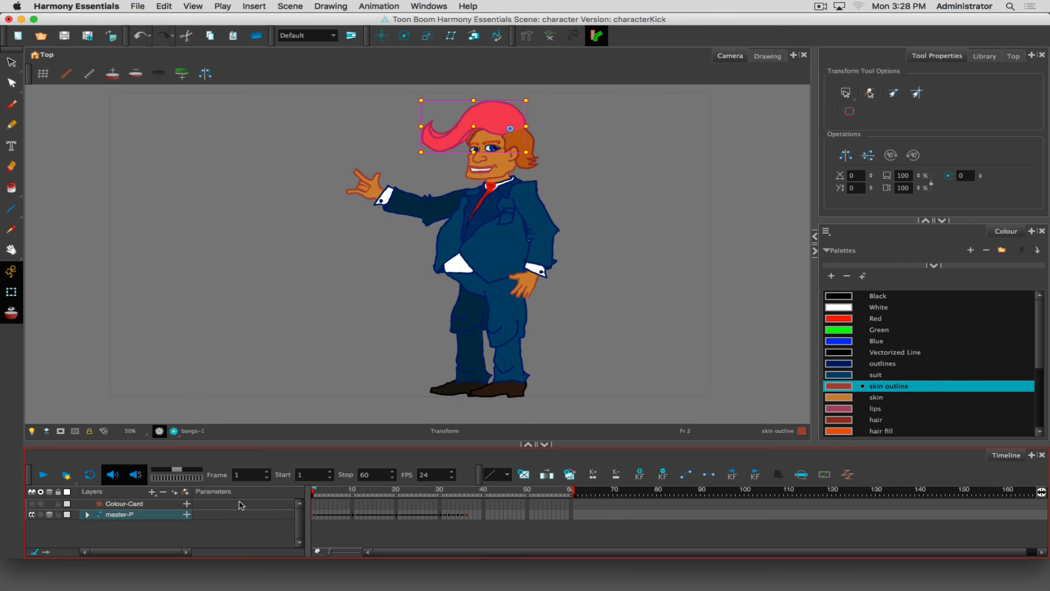
{"action": "left_click", "coordinate": [85, 514]}
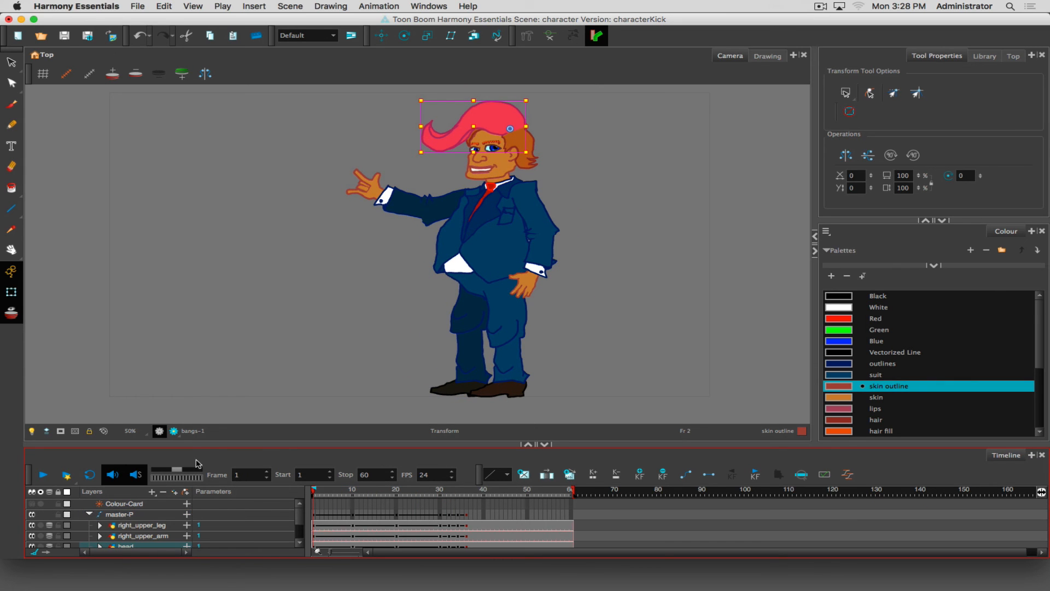
{"action": "left_click_drag", "start_coordinate": [210, 442], "coordinate": [219, 195]}
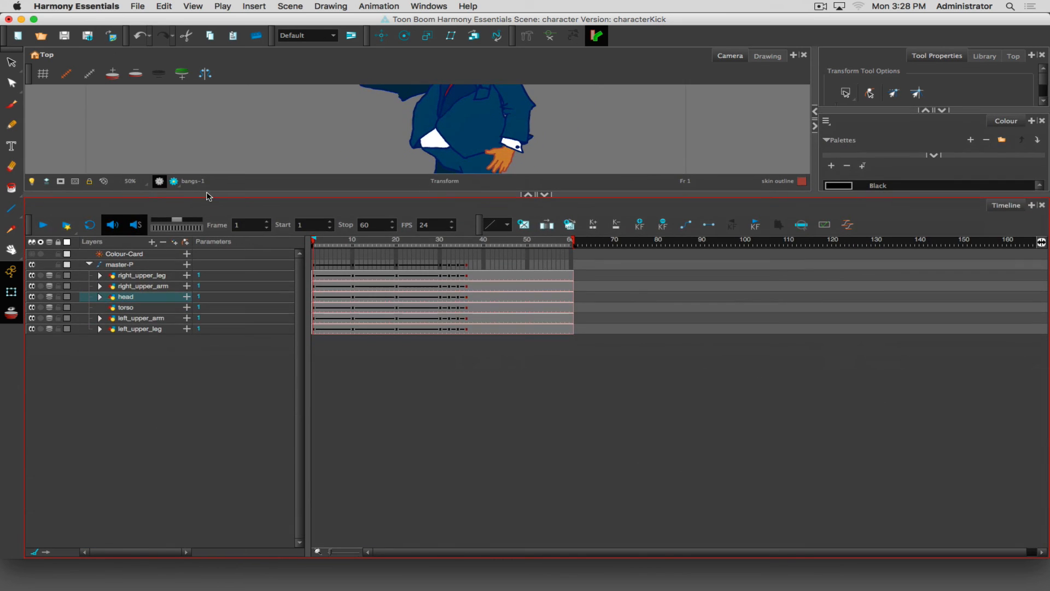
{"action": "left_click", "coordinate": [100, 276]}
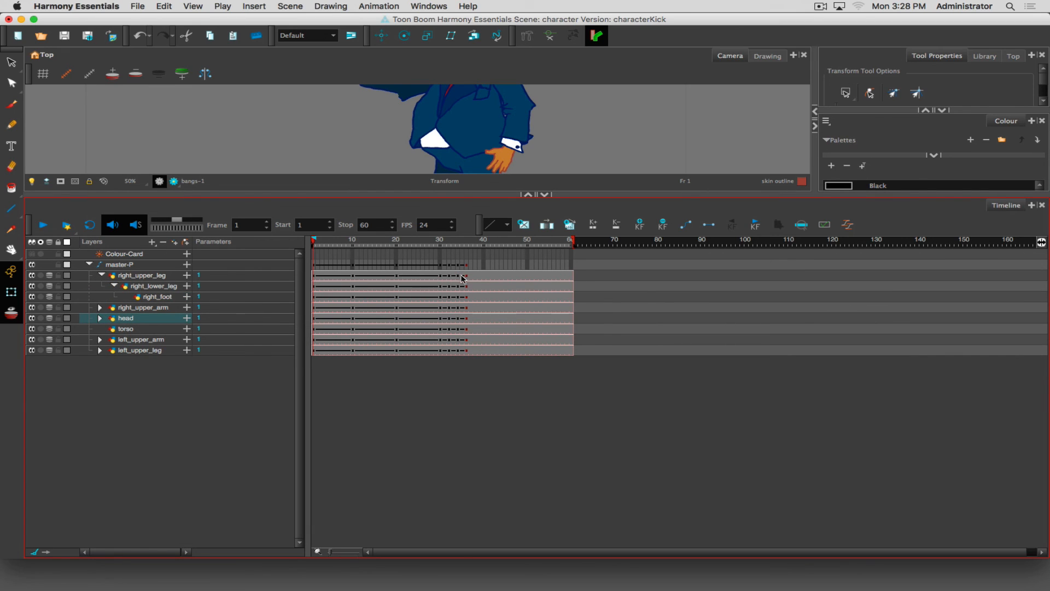
{"action": "left_click", "coordinate": [89, 264]}
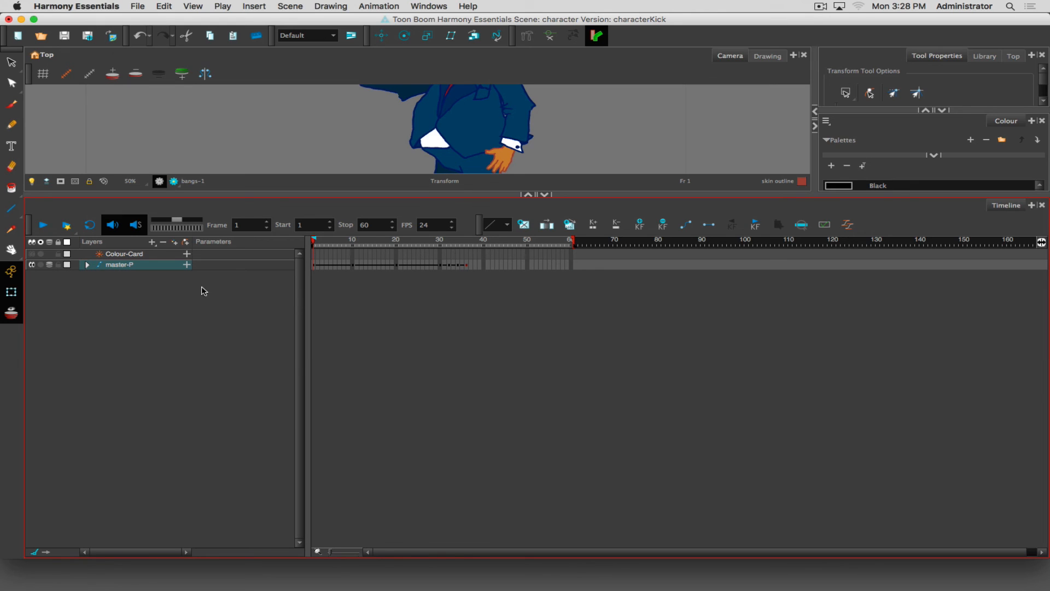
{"action": "left_click_drag", "start_coordinate": [312, 194], "coordinate": [335, 447]}
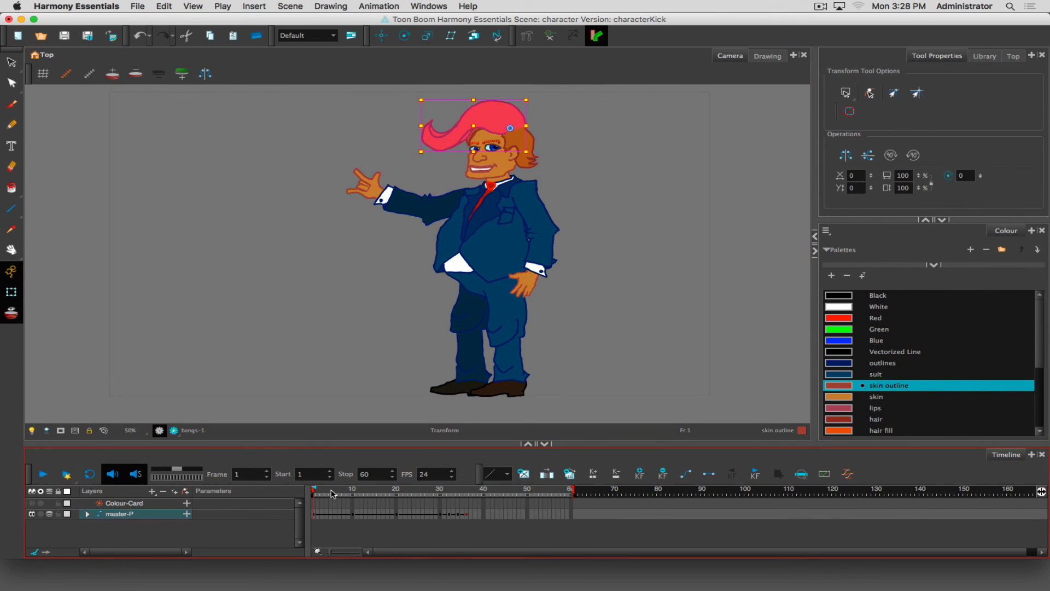
Step: Turn off onion skinning for the master-P layer and play the kick animation from frame 1
{"action": "left_click", "coordinate": [49, 514]}
{"action": "left_click", "coordinate": [43, 474]}
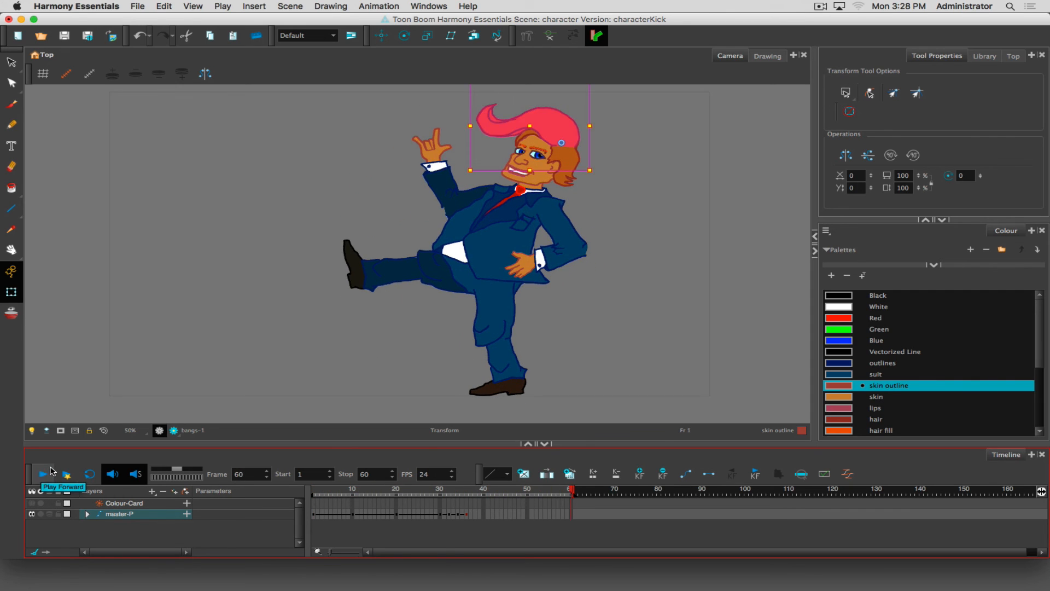
Step: Shift master-P's frame 10 keyframe earlier to about frame 7, and its frame 20 keyframe to frame 12
{"action": "left_click", "coordinate": [352, 515]}
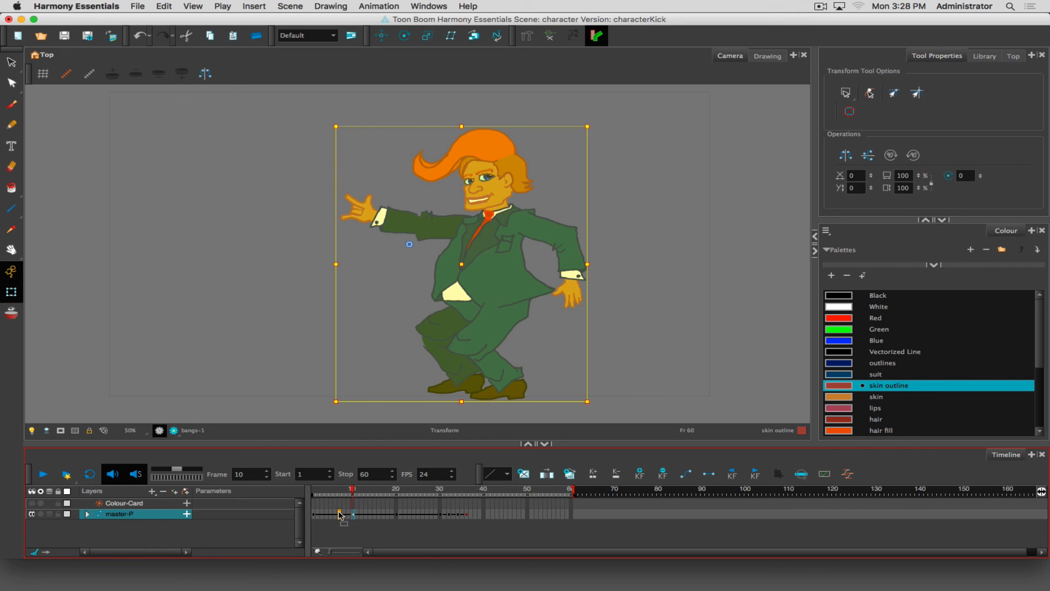
{"action": "left_click_drag", "start_coordinate": [400, 514], "coordinate": [361, 514]}
{"action": "left_click", "coordinate": [397, 514]}
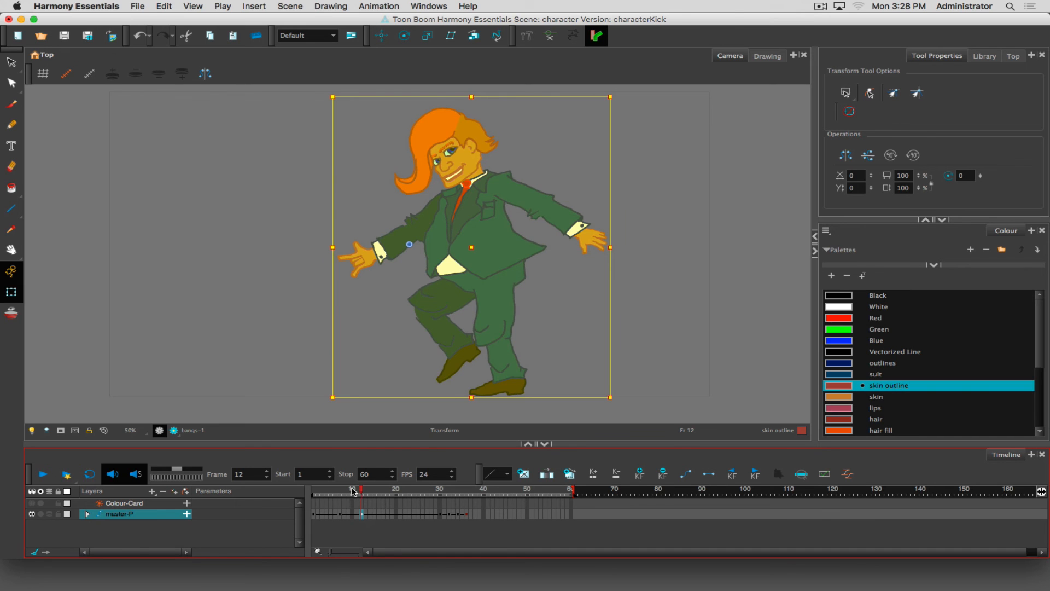
Step: Move master-P's kick and follow-through keyframes from frames 30–36 to about frames 14–20, and play the animation from frame 1
{"action": "mouse_move", "coordinate": [353, 491]}
{"action": "left_mouse_down"}
{"action": "mouse_move", "coordinate": [438, 492]}
{"action": "mouse_move", "coordinate": [365, 498]}
{"action": "left_mouse_up"}
{"action": "left_click_drag", "start_coordinate": [470, 520], "coordinate": [314, 490]}
{"action": "left_click", "coordinate": [44, 475]}
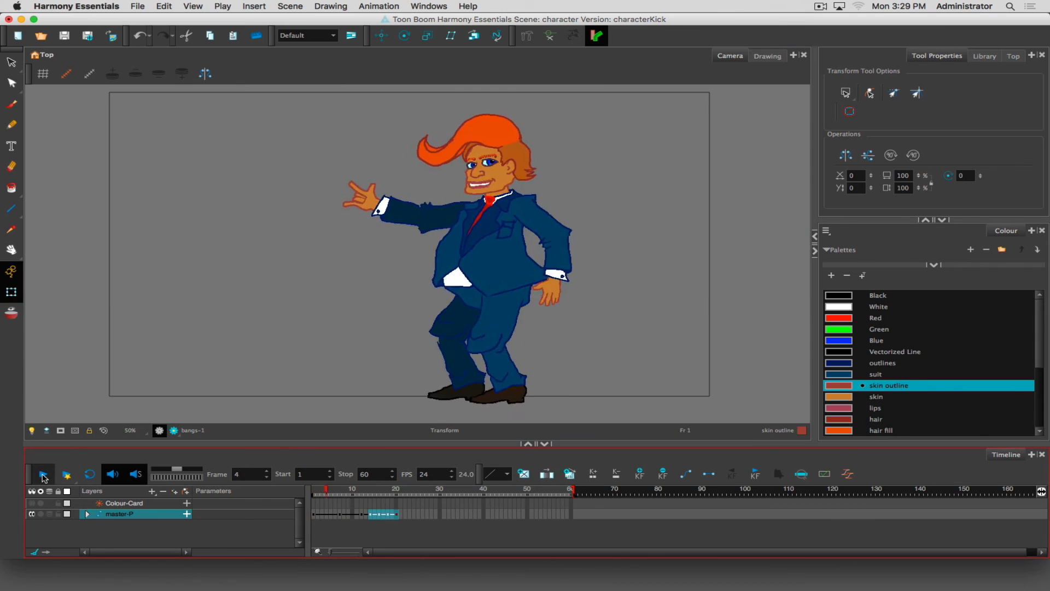